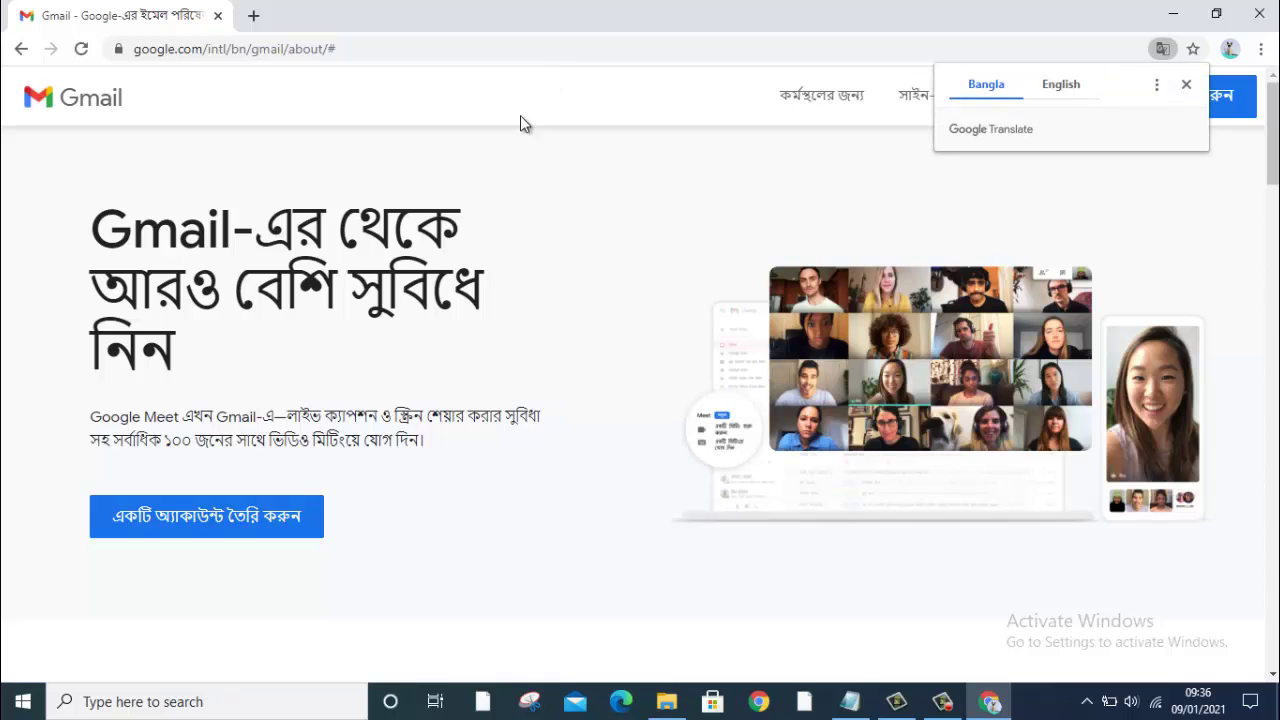
Open google.com in a new tab beside the Bangla Gmail page.
{"action": "left_click_drag", "start_coordinate": [262, 216], "coordinate": [482, 290]}
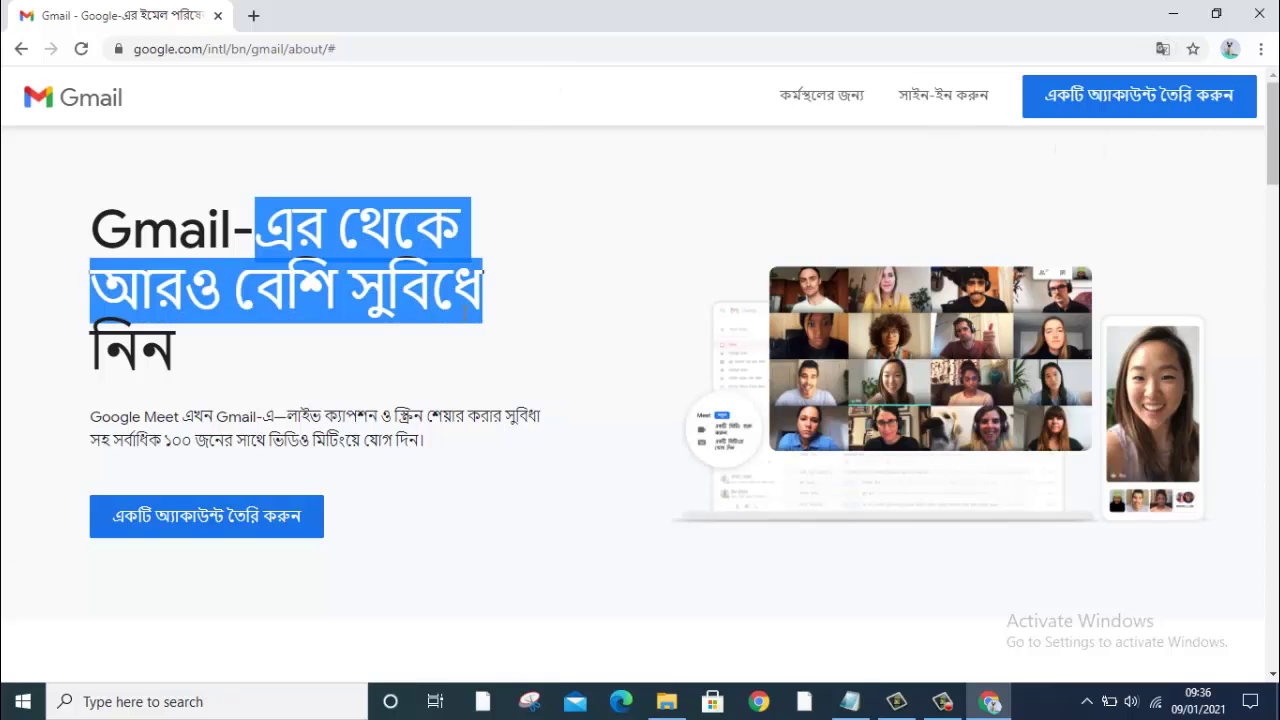
{"action": "left_click", "coordinate": [527, 345]}
{"action": "scroll", "coordinate": [628, 186], "scroll_direction": "down", "scroll_amount": 1}
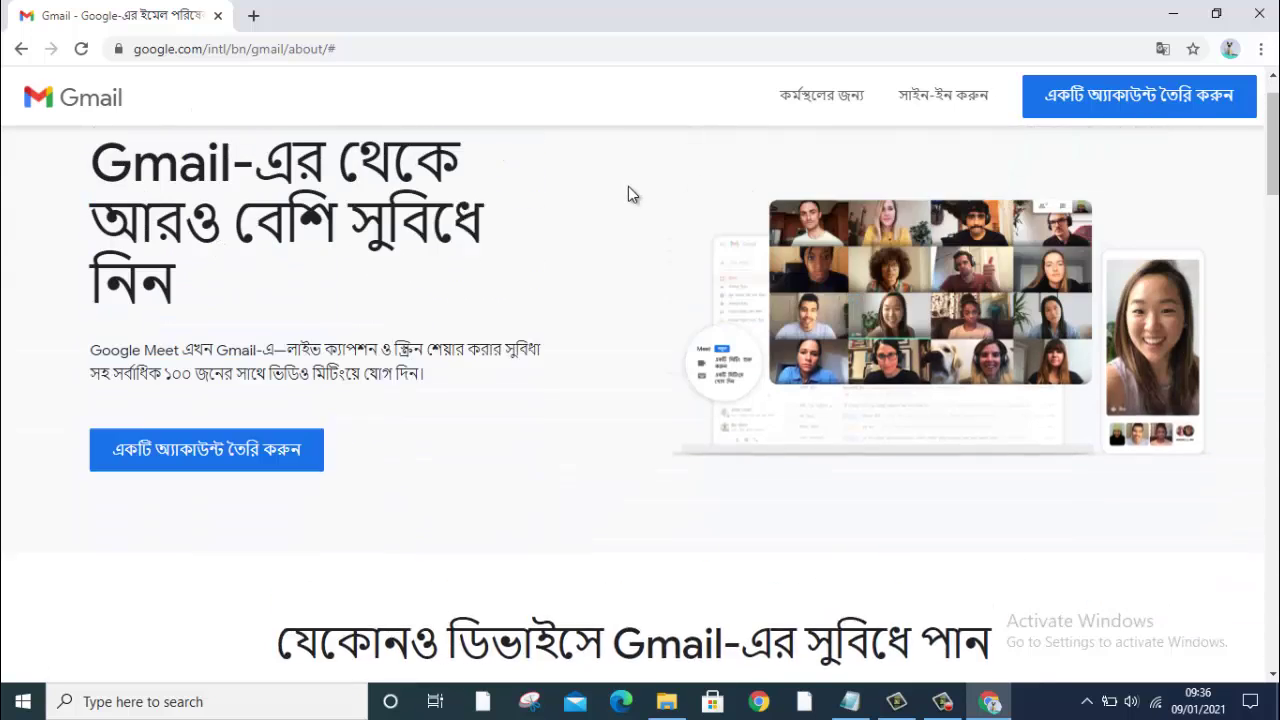
{"action": "scroll", "coordinate": [628, 186], "scroll_direction": "up", "scroll_amount": 1}
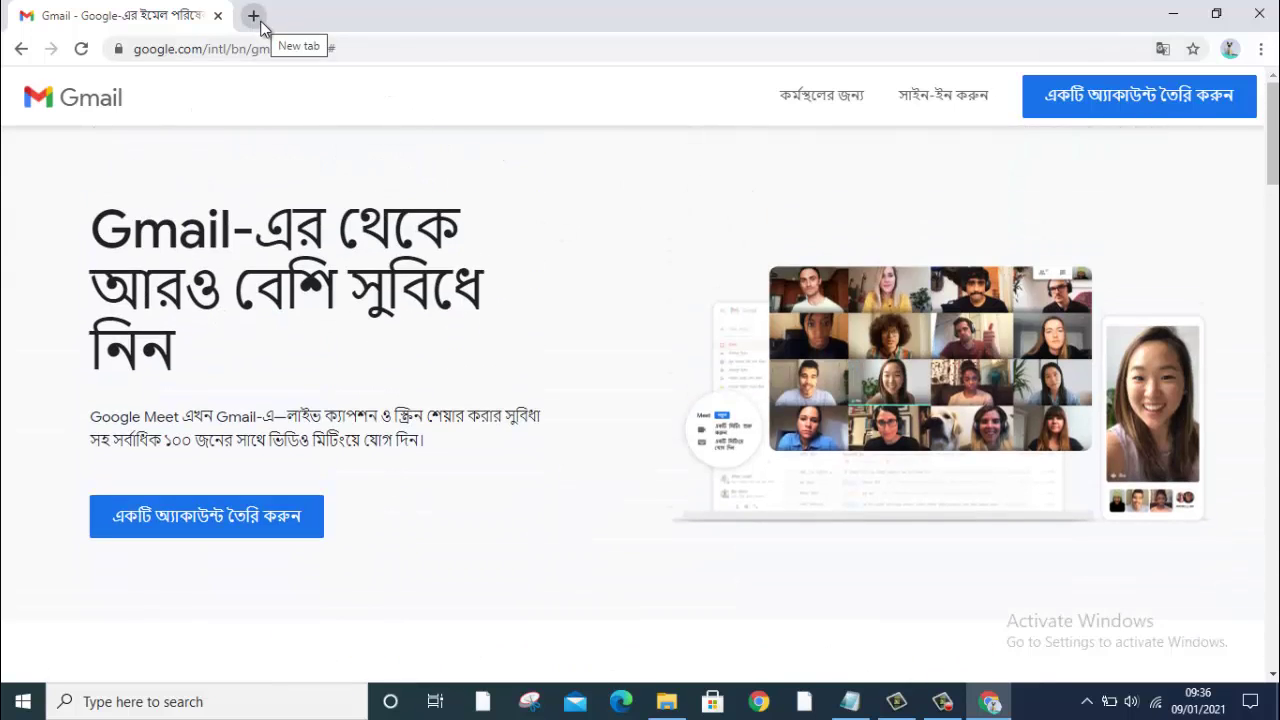
{"action": "scroll", "coordinate": [390, 266], "scroll_direction": "down", "scroll_amount": 3}
{"action": "scroll", "coordinate": [380, 264], "scroll_direction": "up", "scroll_amount": 3}
{"action": "left_click", "coordinate": [256, 17]}
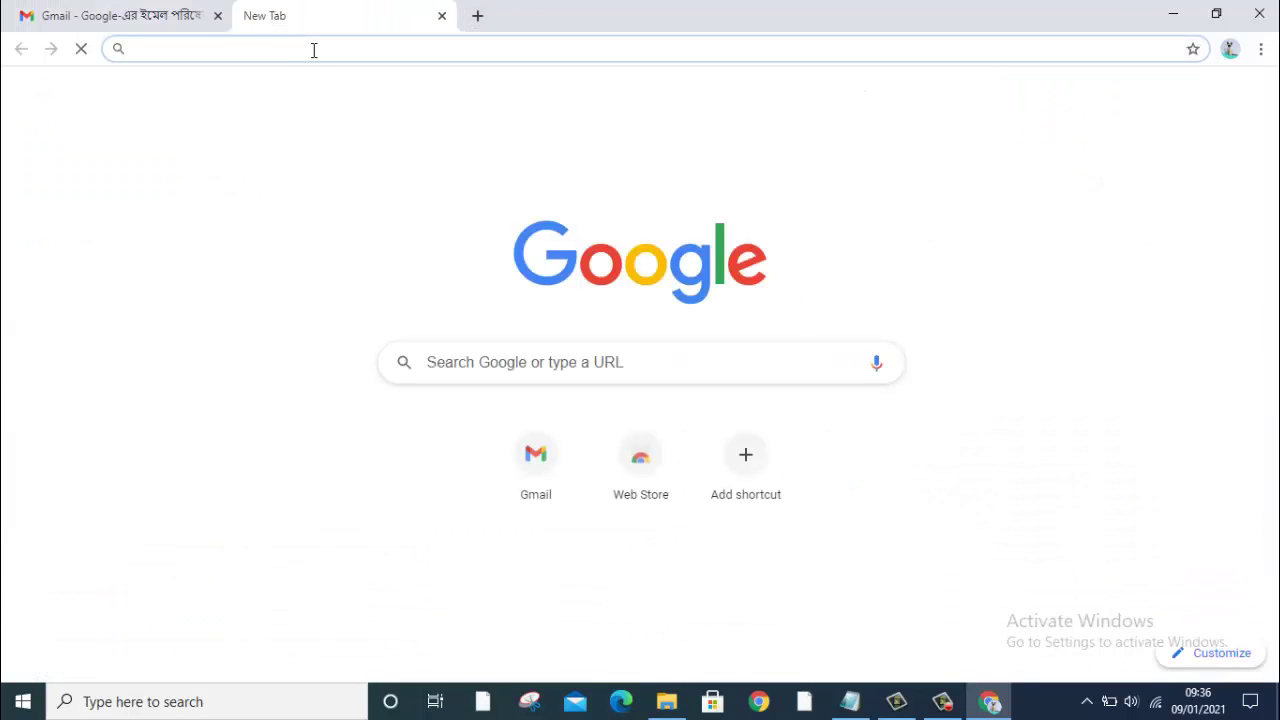
{"action": "type", "text": "goo"}
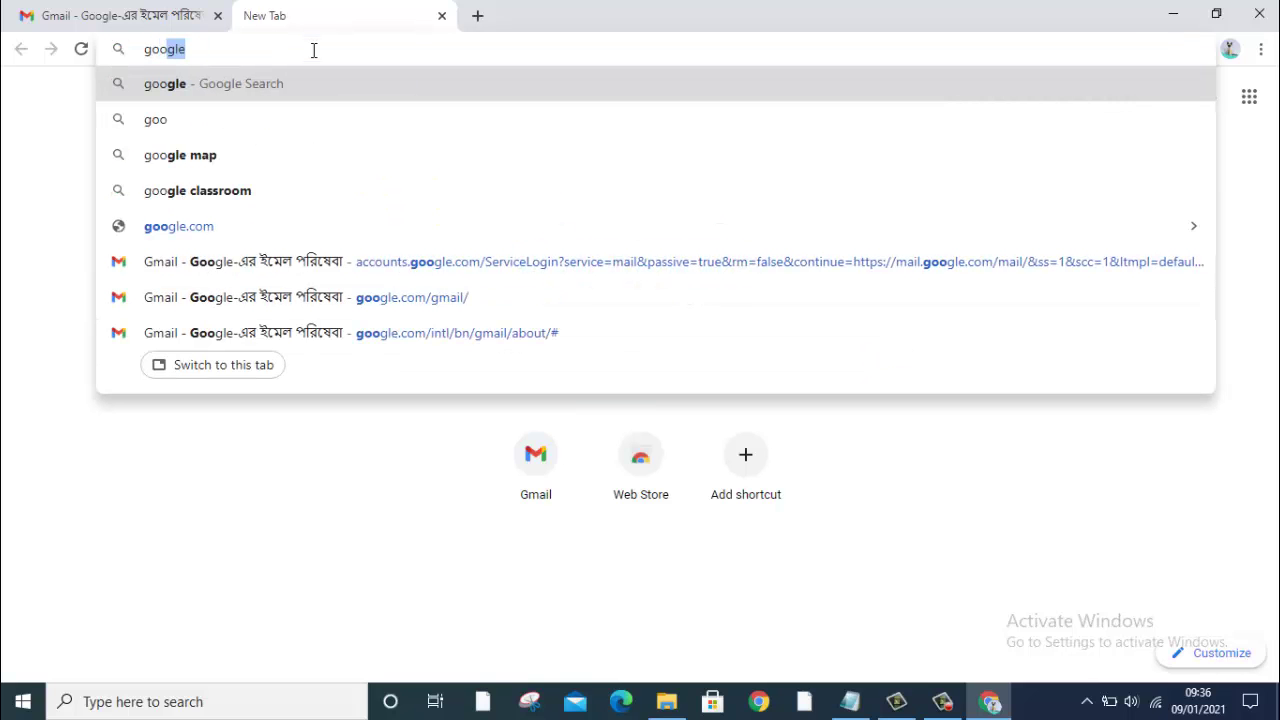
{"action": "type", "text": "gle.com"}
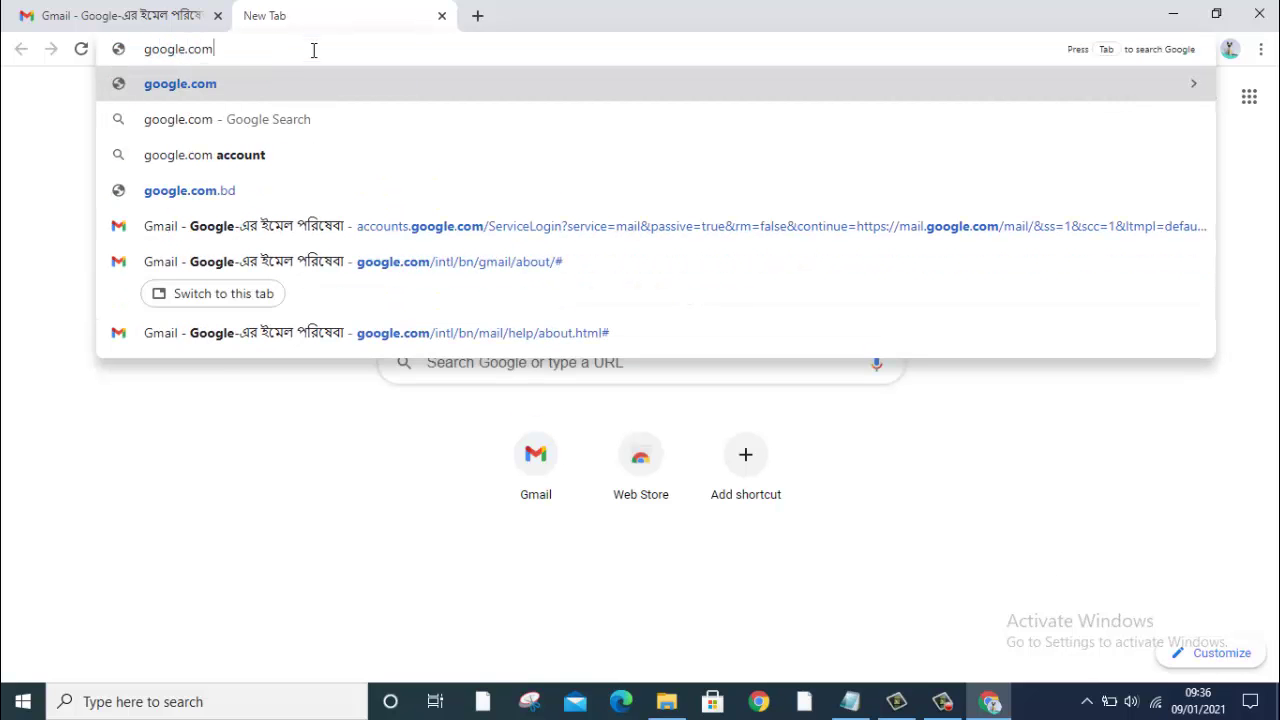
{"action": "key", "text": "Return"}
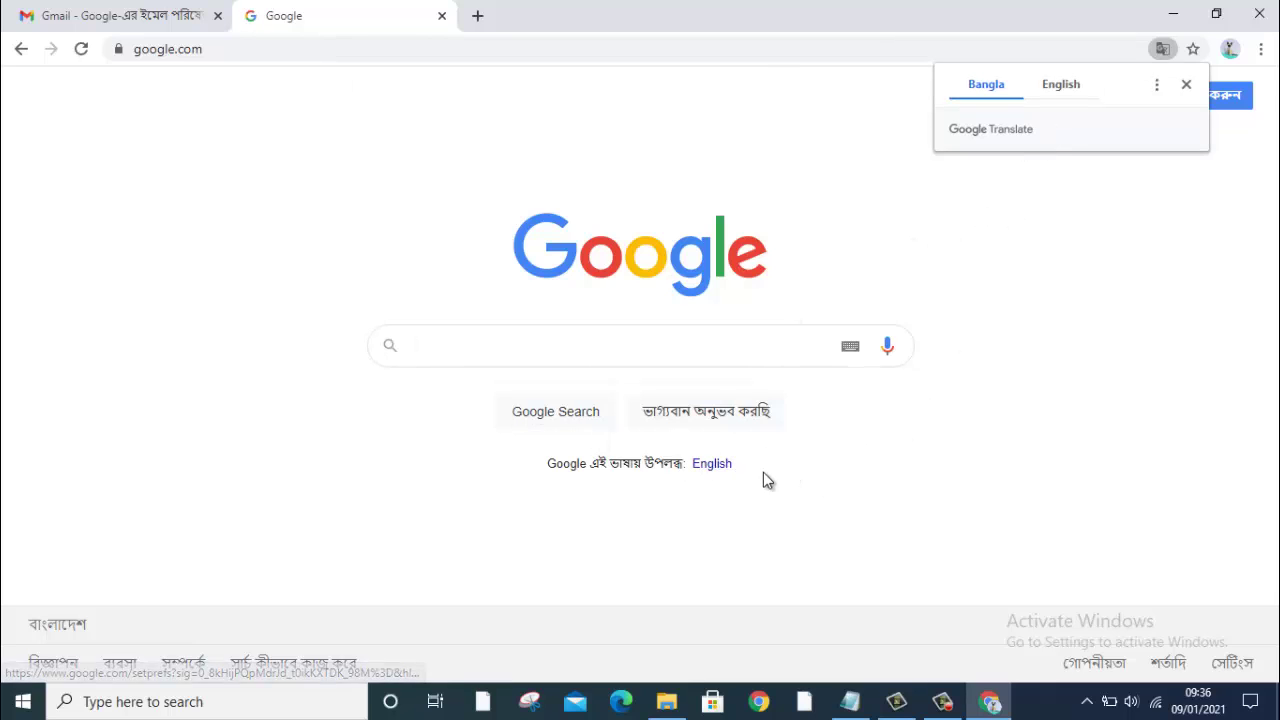
Switch the Google home page language from Bangla to English.
{"action": "left_click", "coordinate": [727, 469]}
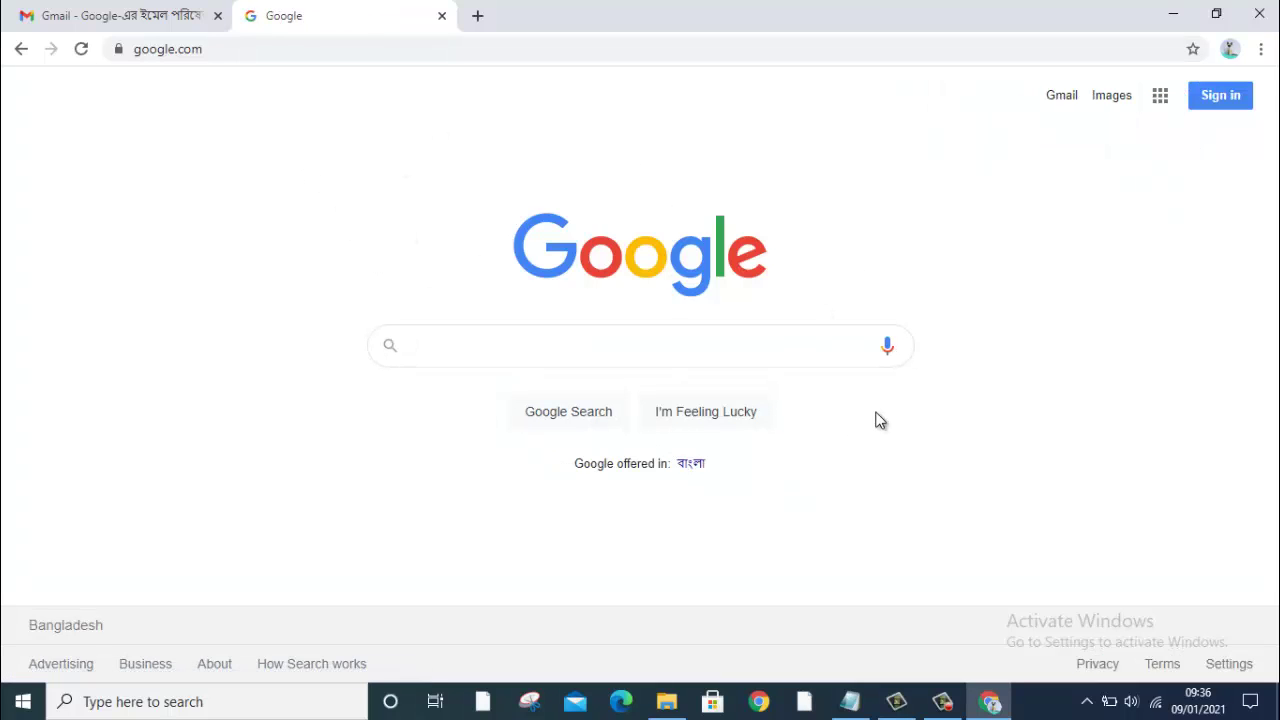
{"action": "left_click", "coordinate": [110, 16]}
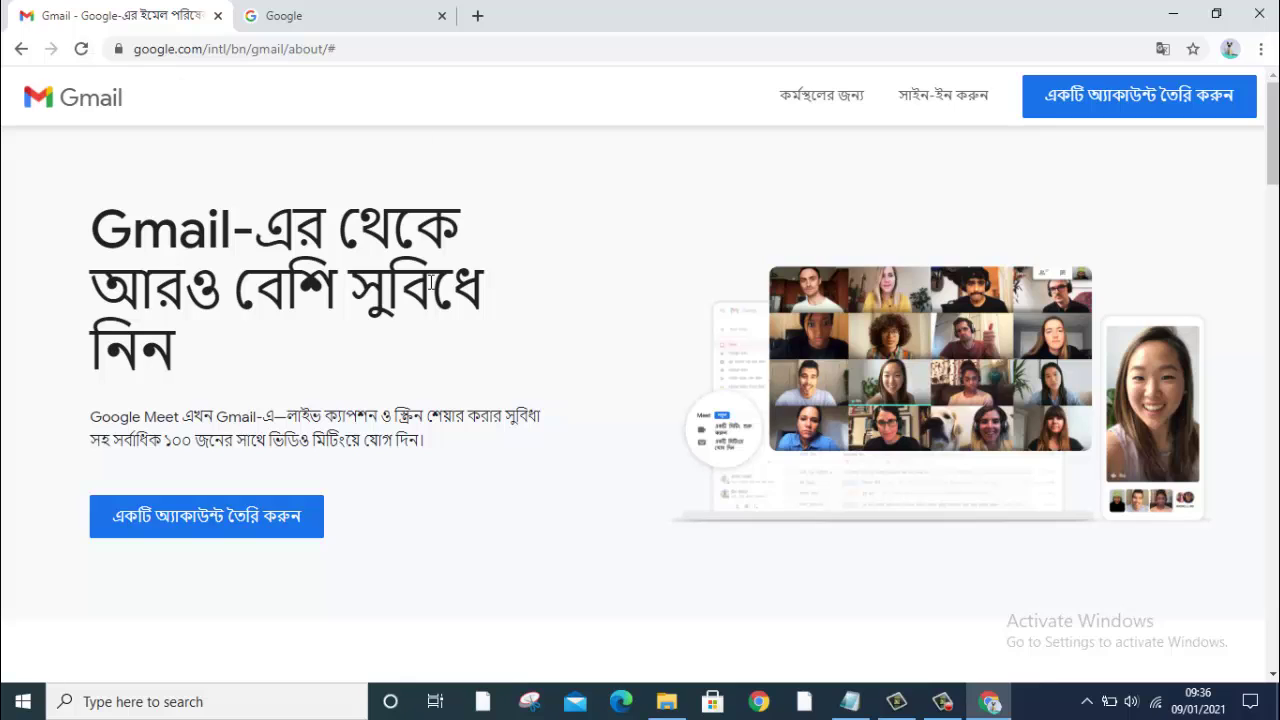
{"action": "left_click", "coordinate": [343, 18]}
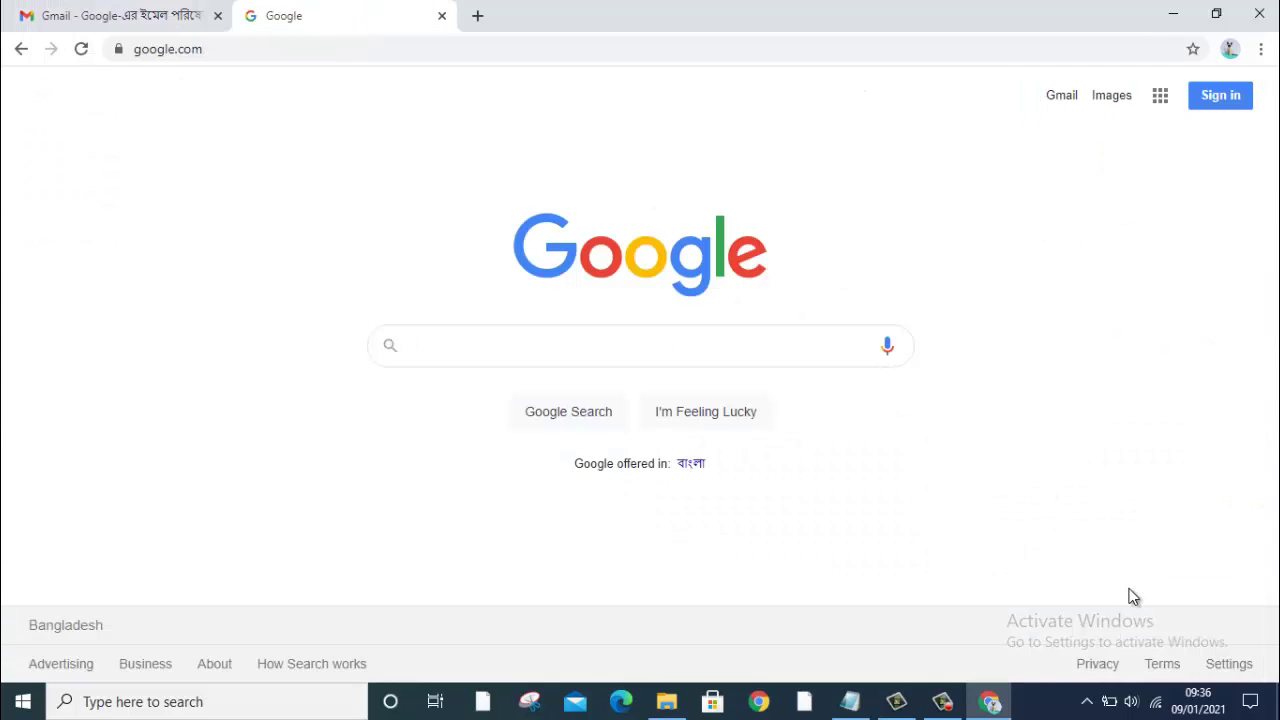
In Search settings, pick United States under Region Settings and save the preferences.
{"action": "left_click", "coordinate": [1234, 667]}
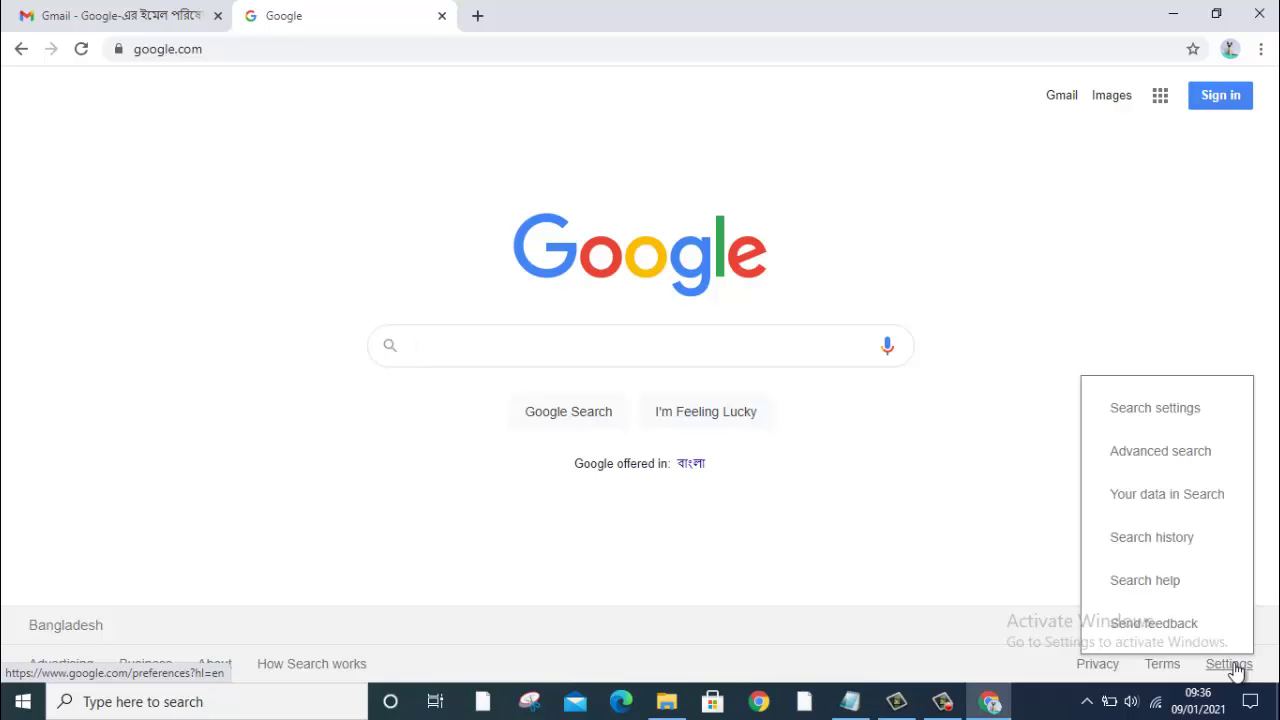
{"action": "left_click", "coordinate": [1155, 409]}
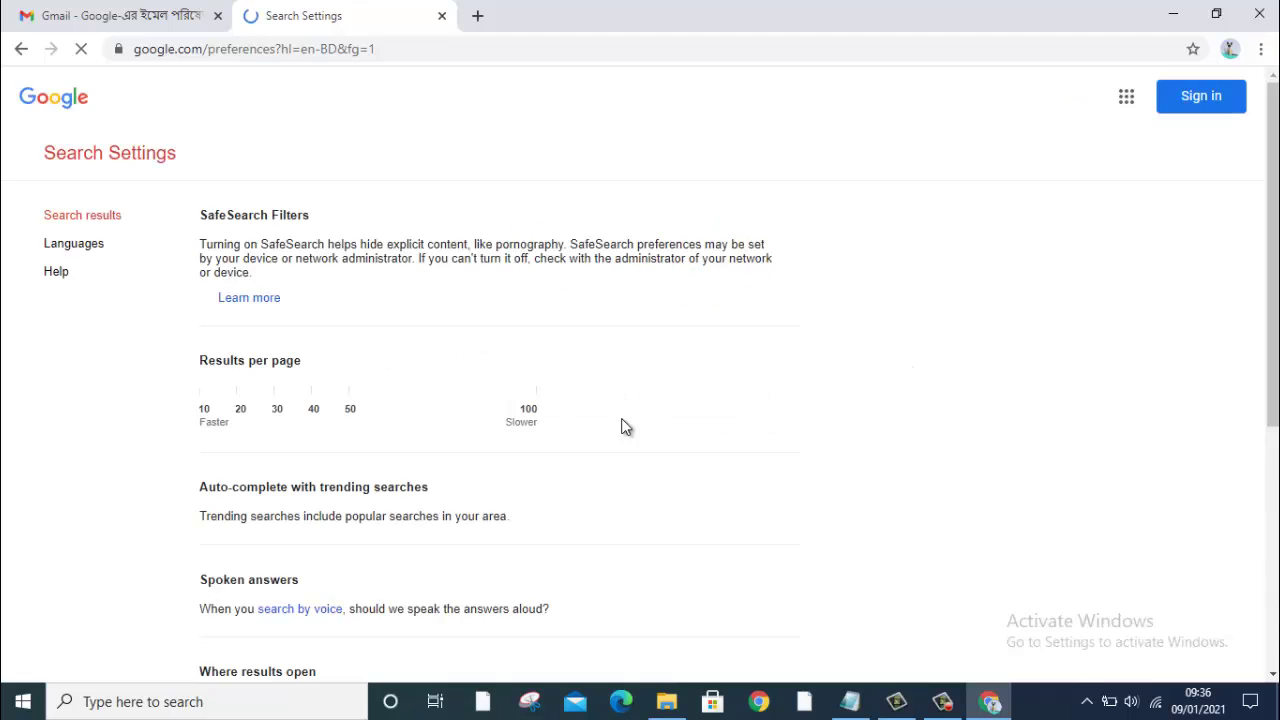
{"action": "scroll", "coordinate": [565, 413], "scroll_direction": "down", "scroll_amount": 1}
{"action": "scroll", "coordinate": [565, 413], "scroll_direction": "down", "scroll_amount": 4}
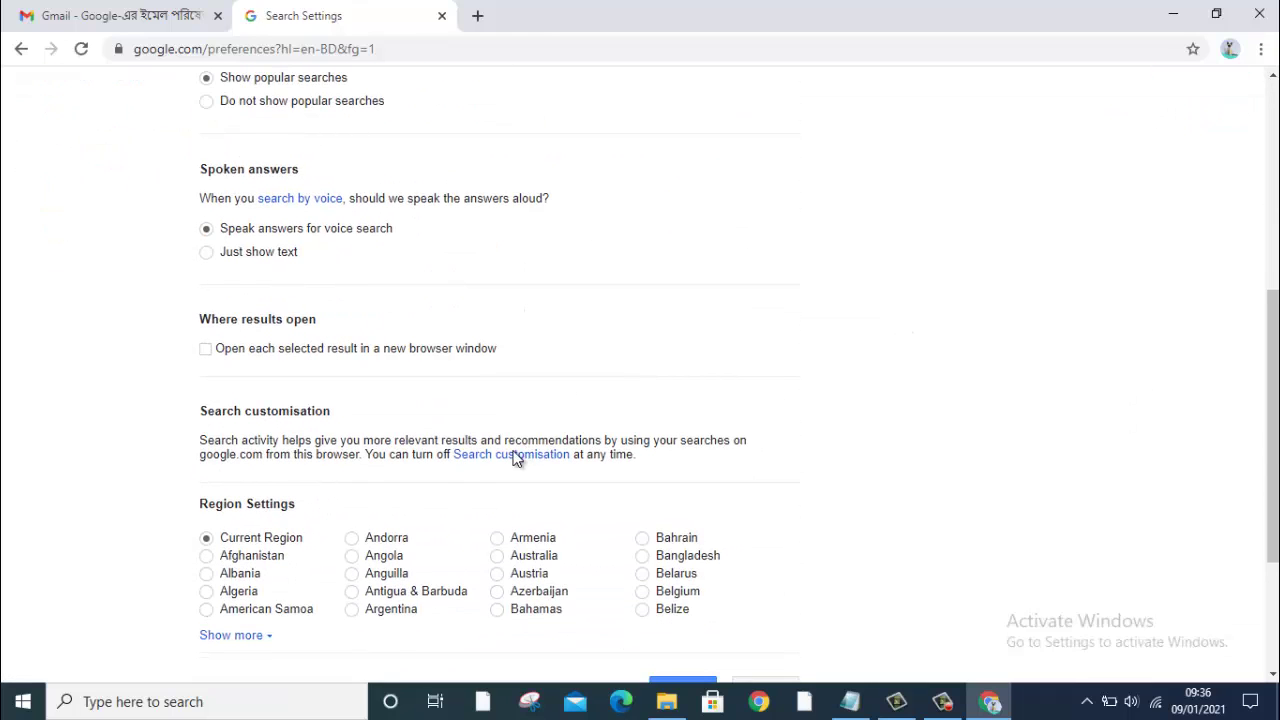
{"action": "scroll", "coordinate": [288, 402], "scroll_direction": "down", "scroll_amount": 1}
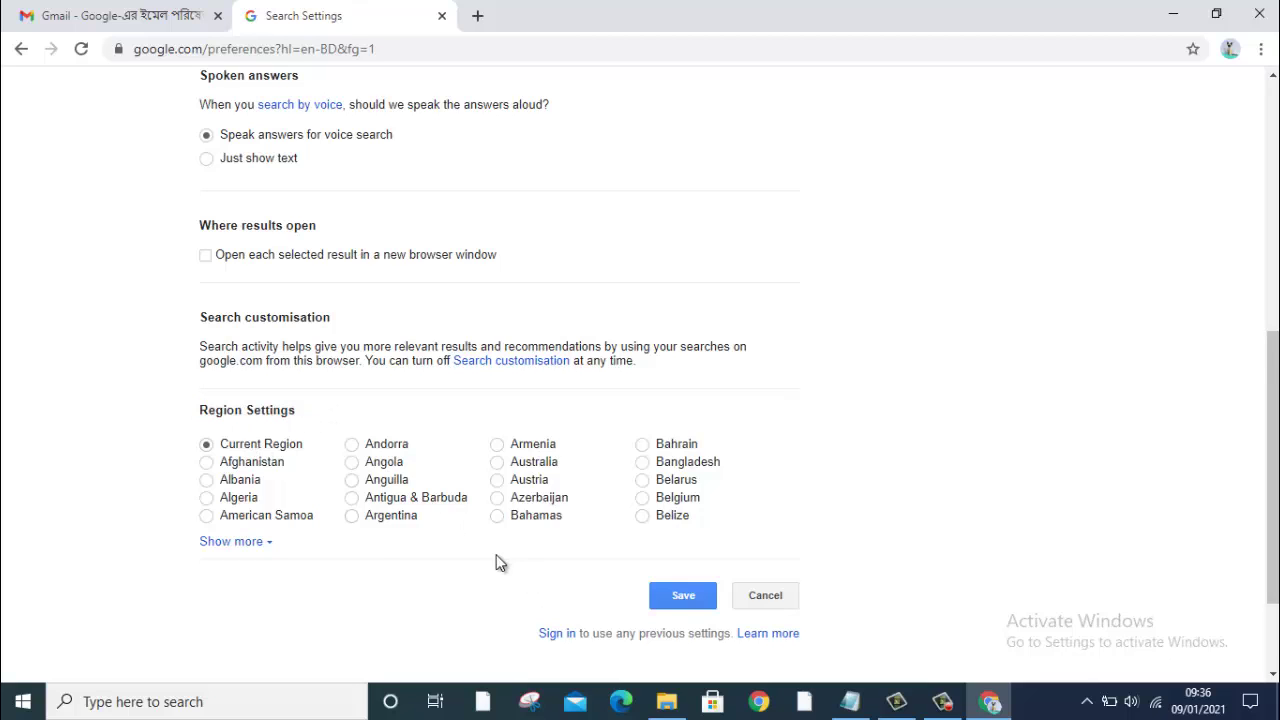
{"action": "scroll", "coordinate": [332, 524], "scroll_direction": "down", "scroll_amount": 1}
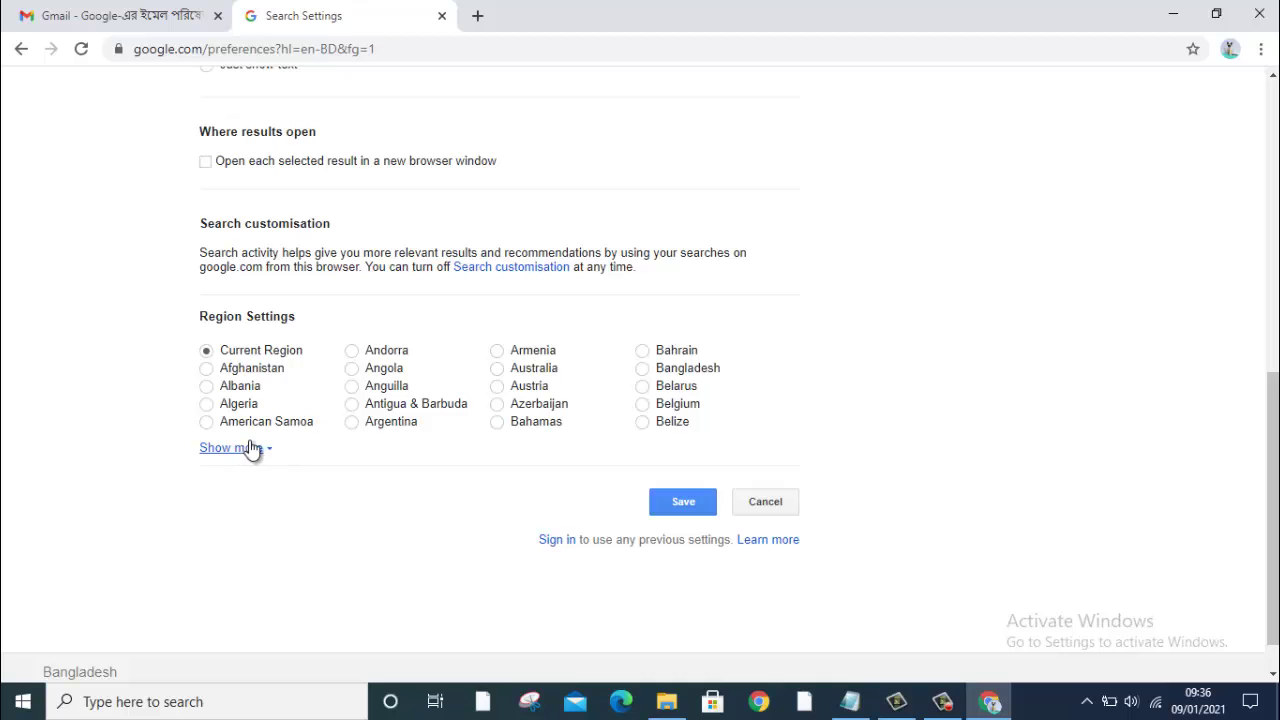
{"action": "left_click", "coordinate": [252, 450]}
{"action": "scroll", "coordinate": [320, 400], "scroll_direction": "down", "scroll_amount": 1}
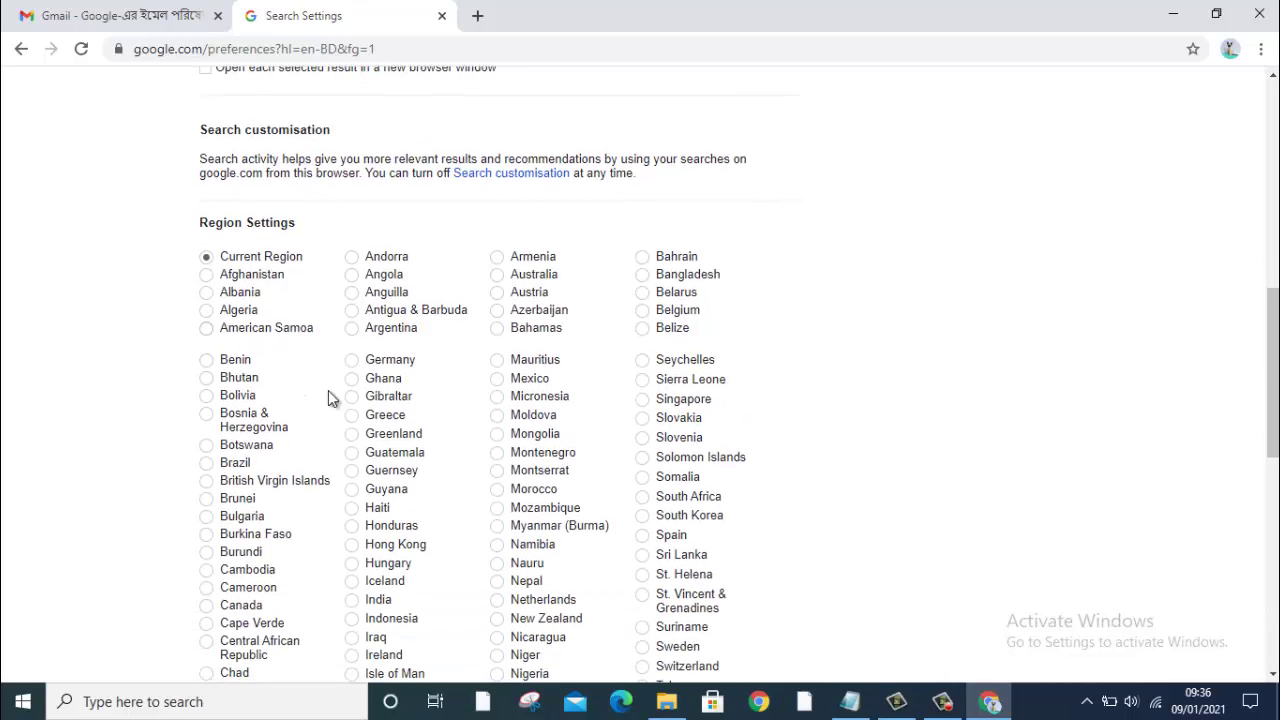
{"action": "scroll", "coordinate": [540, 298], "scroll_direction": "down", "scroll_amount": 5}
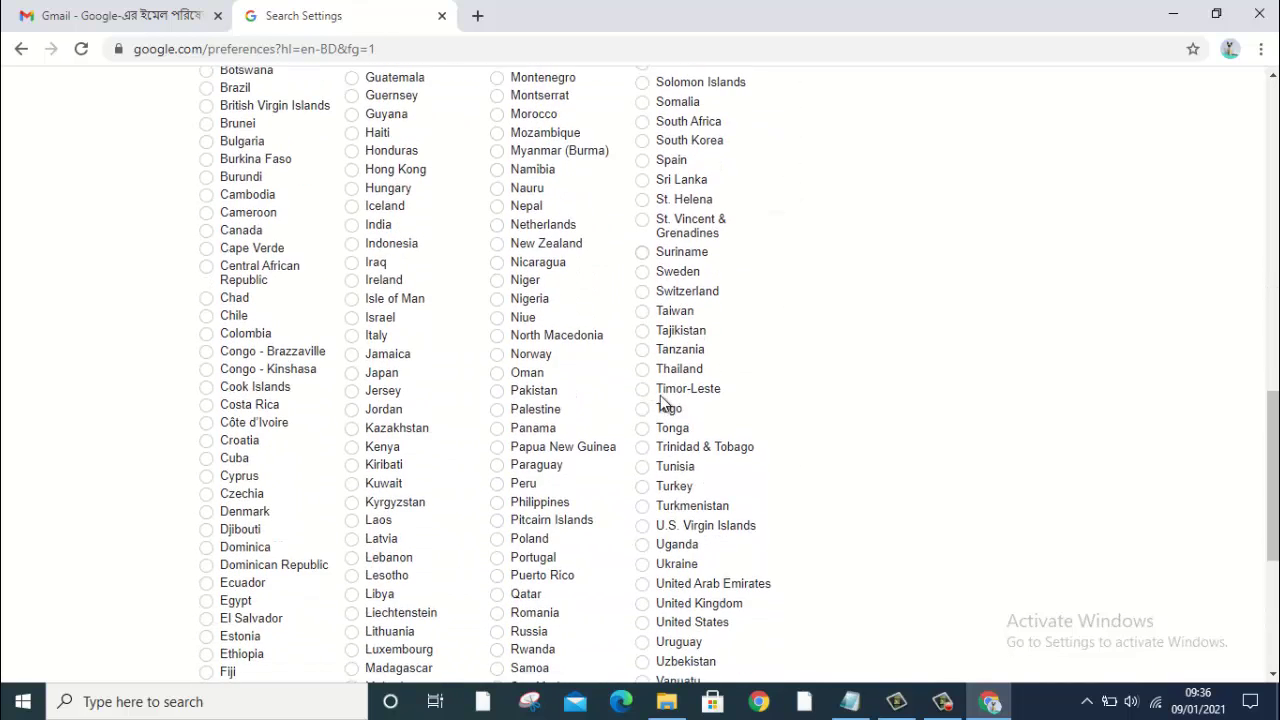
{"action": "scroll", "coordinate": [726, 458], "scroll_direction": "down", "scroll_amount": 1}
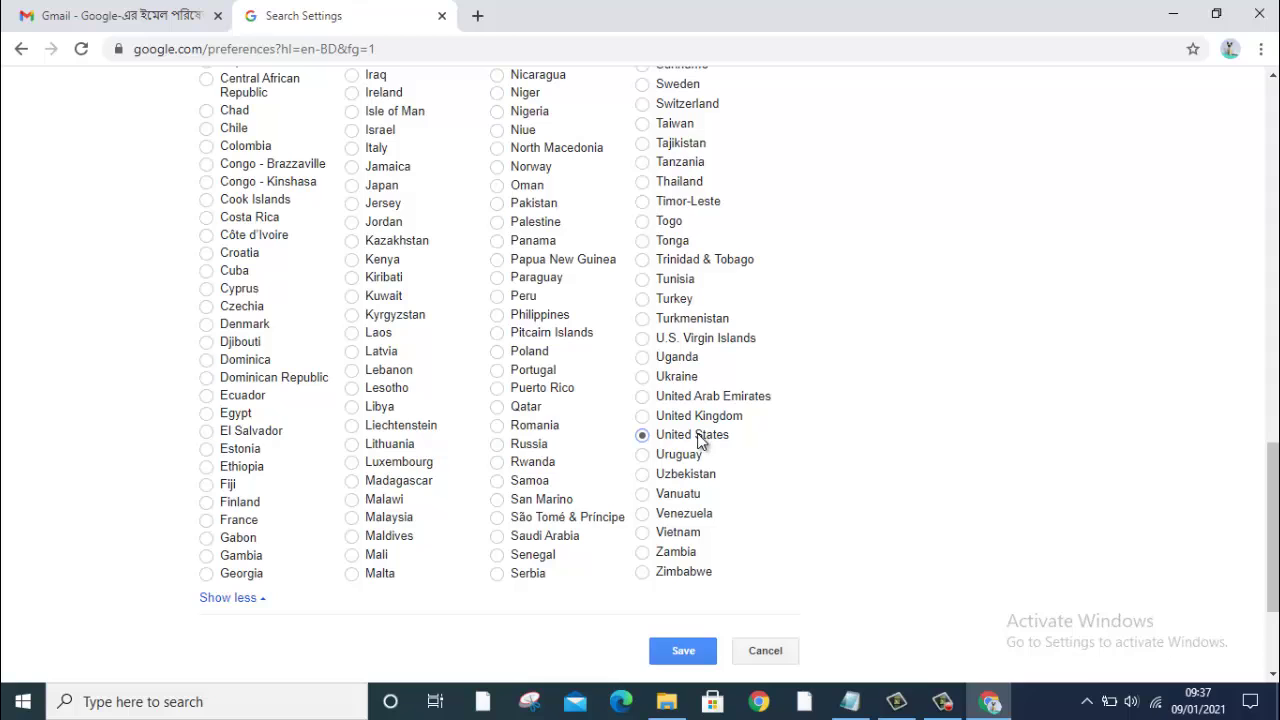
{"action": "left_click", "coordinate": [683, 650]}
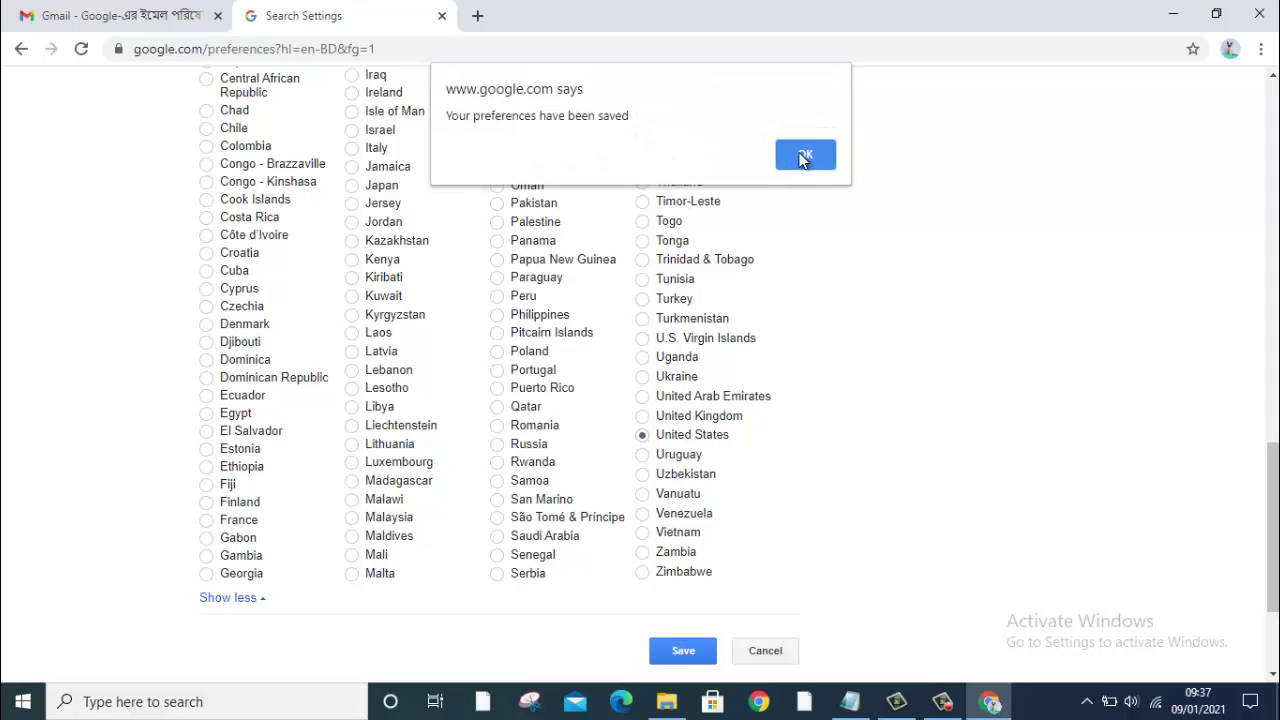
{"action": "left_click", "coordinate": [800, 158]}
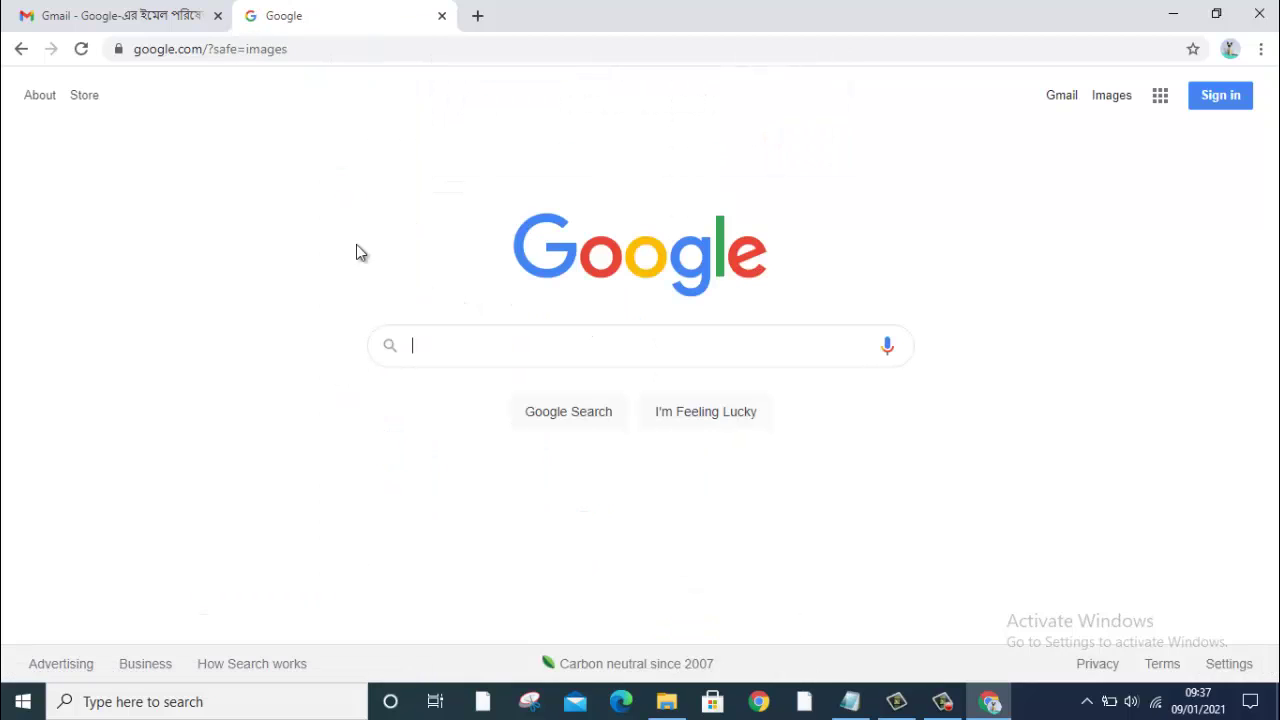
Close the Bangla Gmail tab and load gmail.com in English.
{"action": "left_click", "coordinate": [218, 15]}
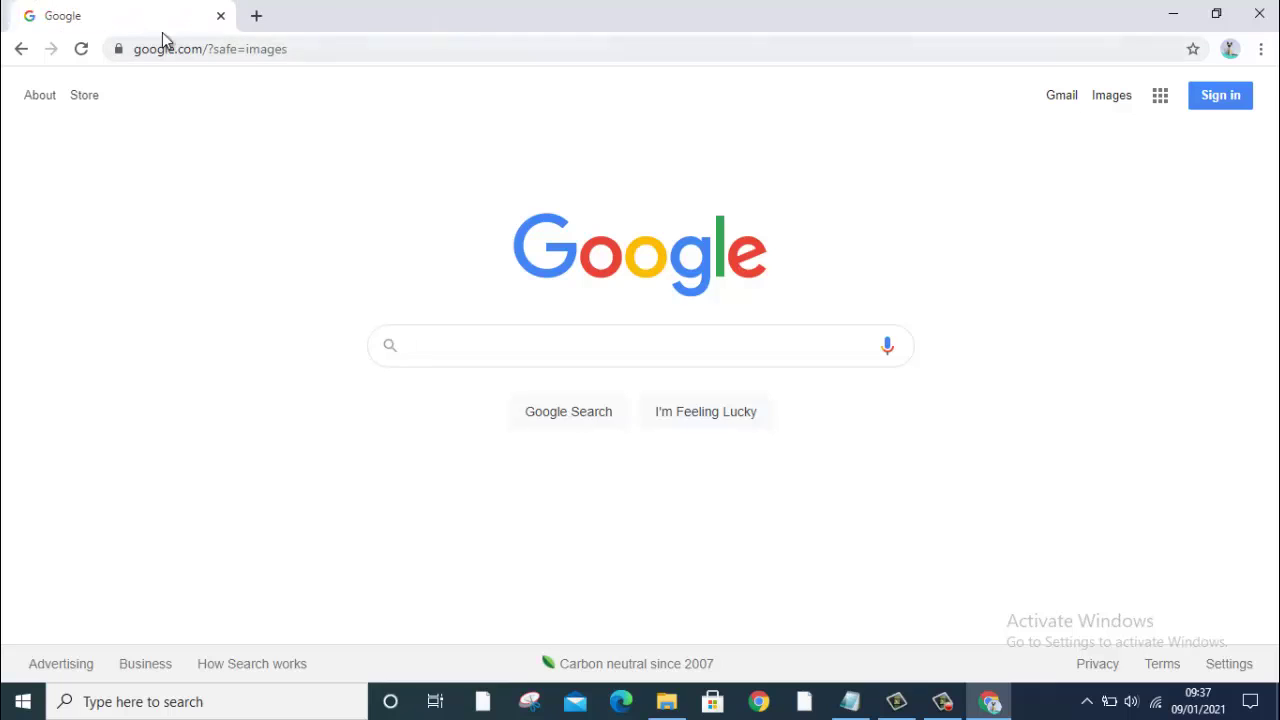
{"action": "left_click", "coordinate": [227, 50]}
{"action": "type", "text": "gmail.com"}
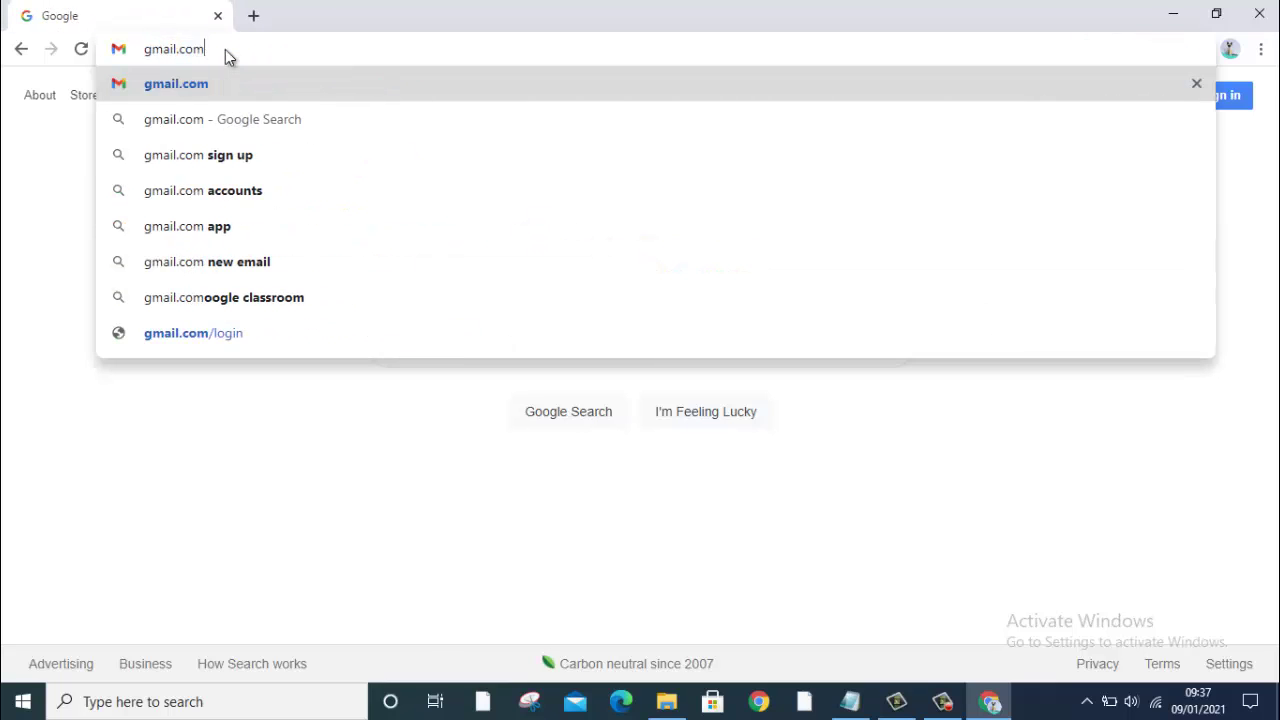
{"action": "key", "text": "Return"}
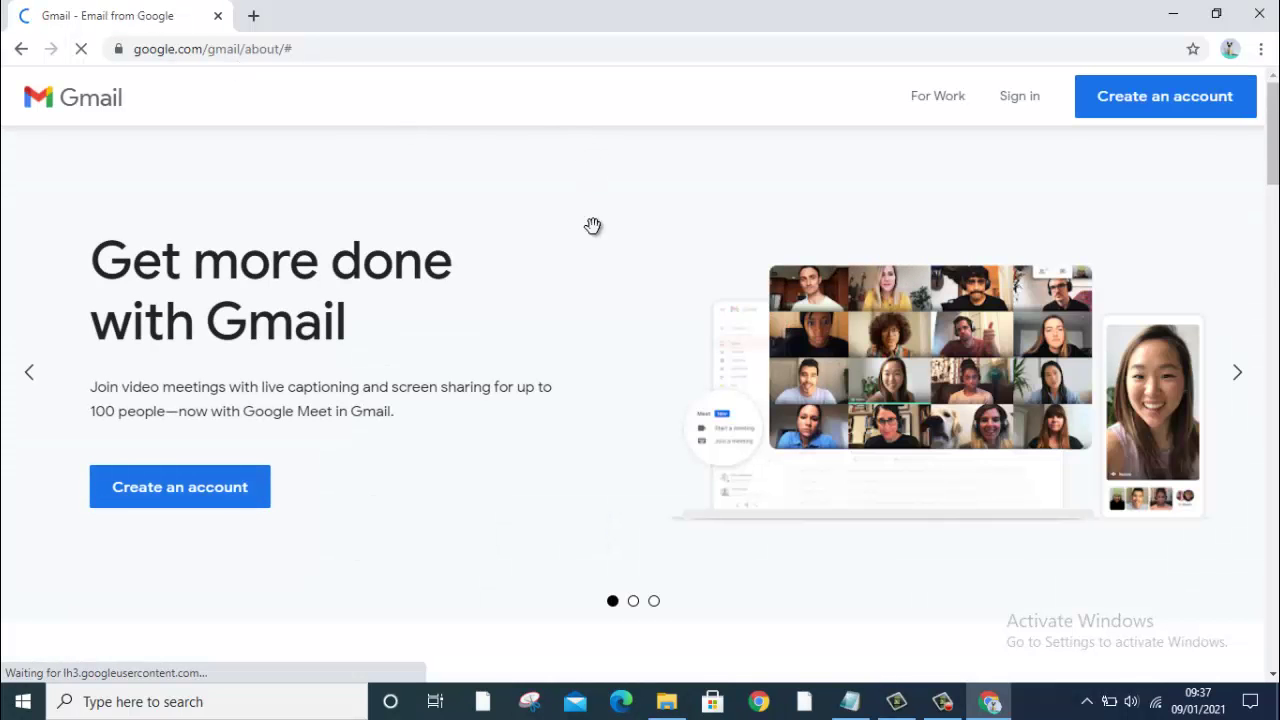
{"action": "scroll", "coordinate": [569, 490], "scroll_direction": "down", "scroll_amount": 5}
{"action": "scroll", "coordinate": [617, 444], "scroll_direction": "up", "scroll_amount": 4}
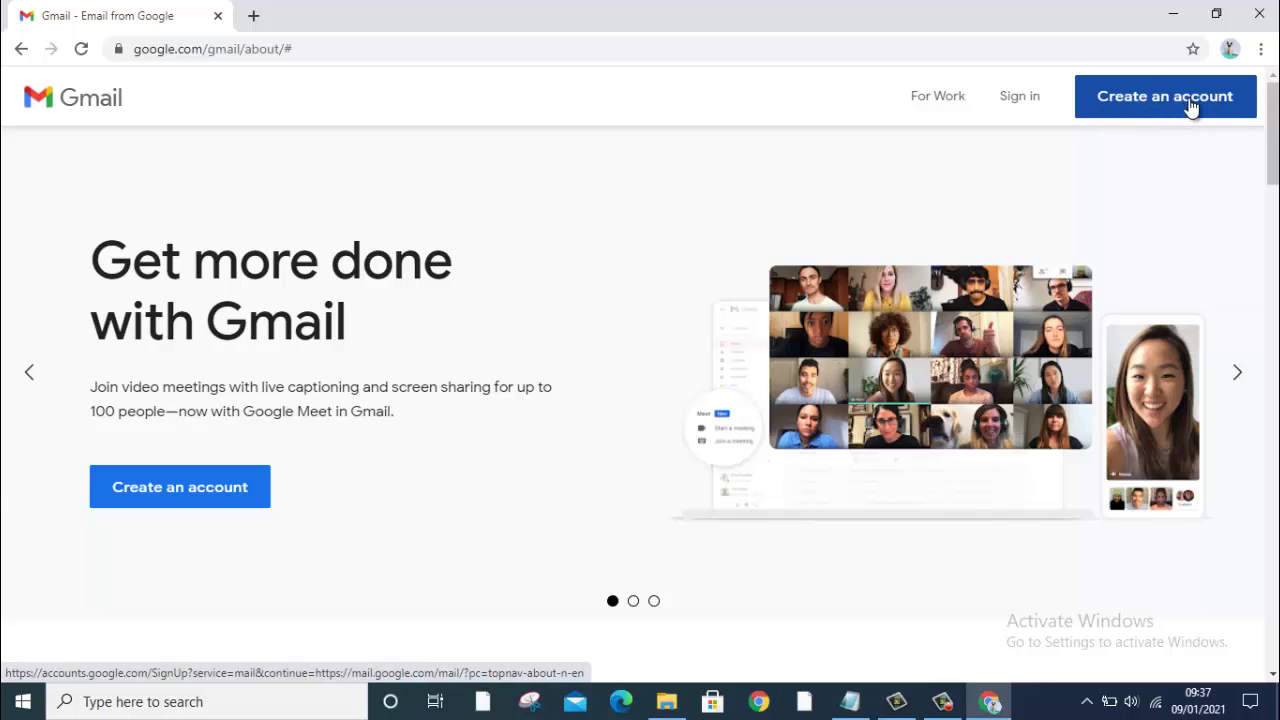
Start the Create your Google Account form at First name, with a blank tab beside it.
{"action": "left_click", "coordinate": [1188, 97]}
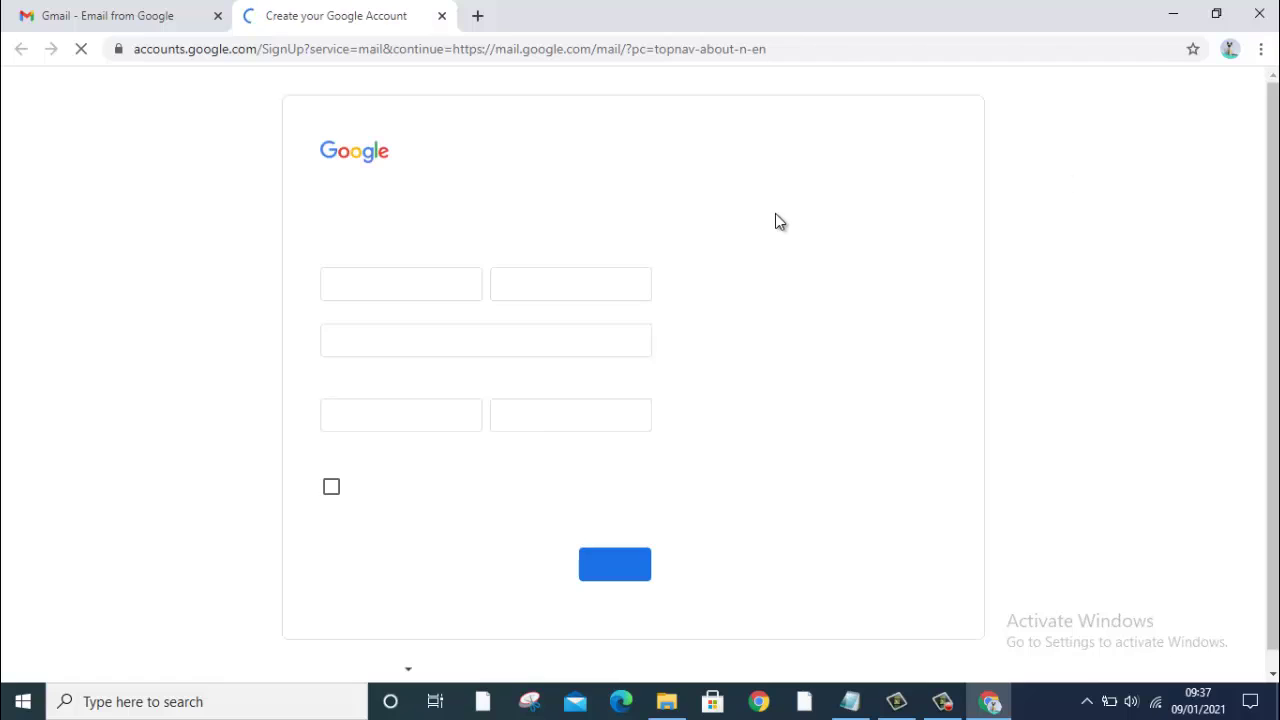
{"action": "left_click", "coordinate": [371, 289]}
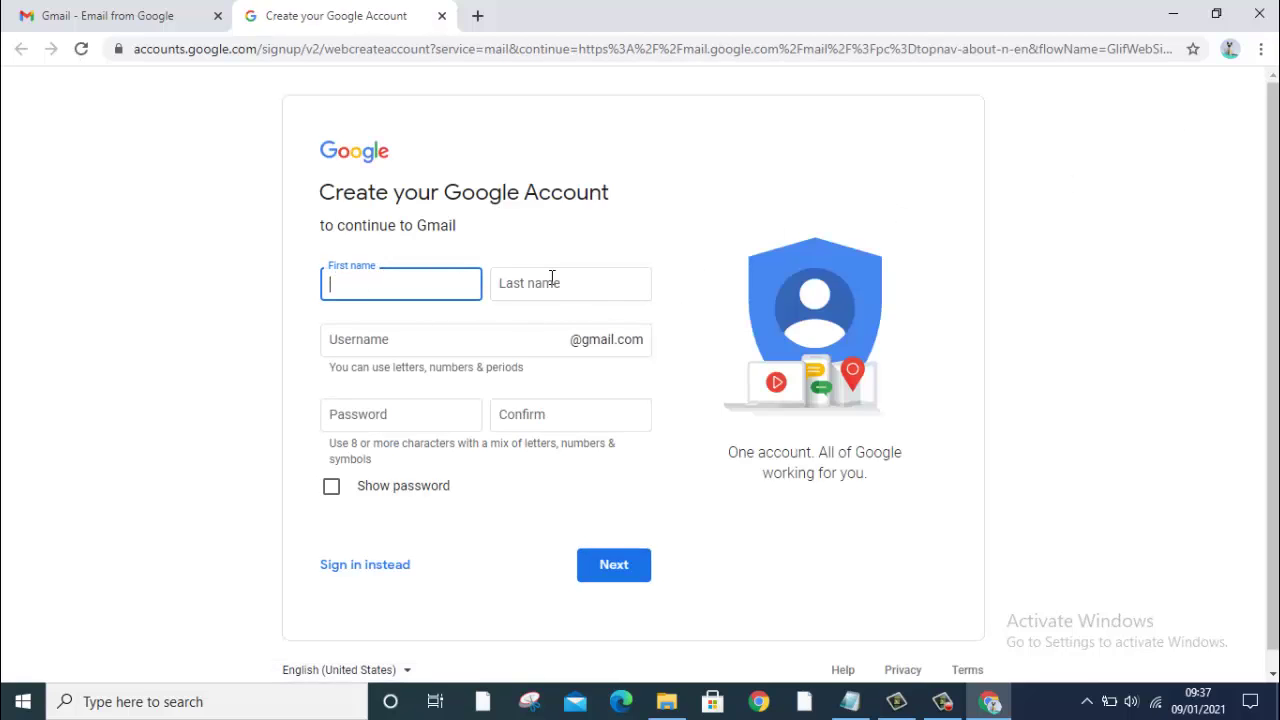
{"action": "key", "text": "Tab"}
{"action": "key", "text": "Tab"}
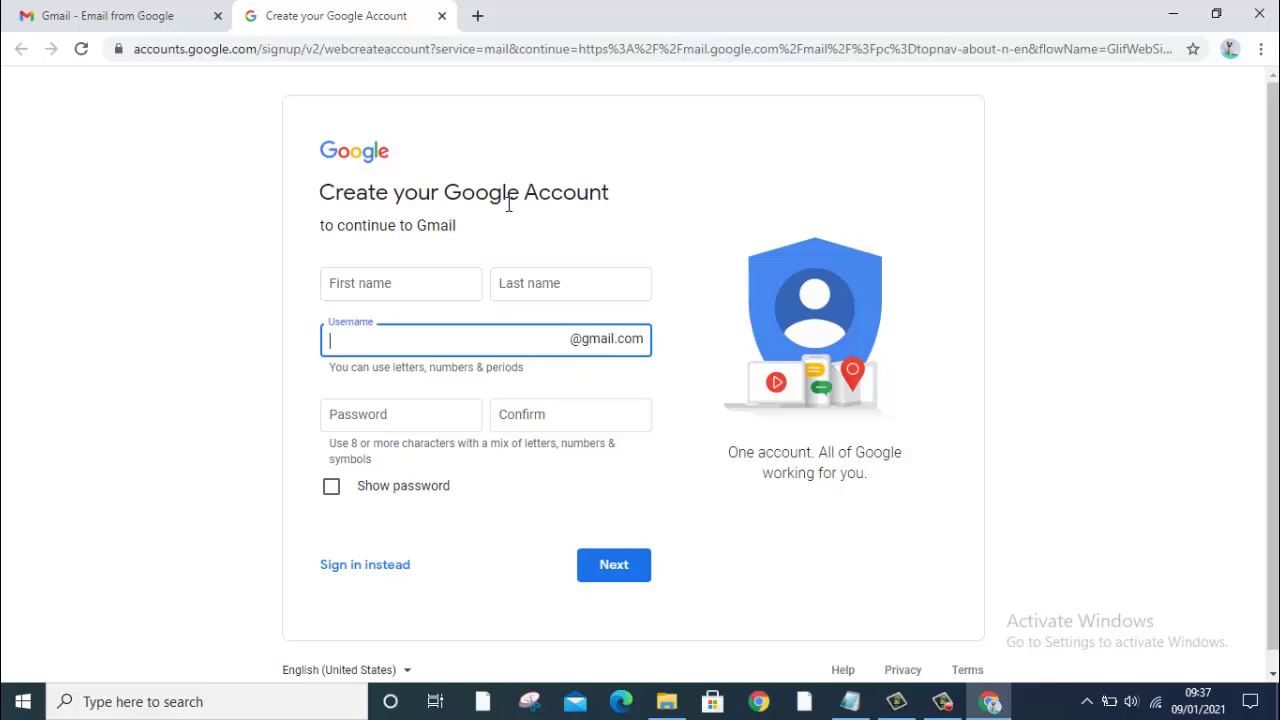
{"action": "left_click", "coordinate": [426, 286]}
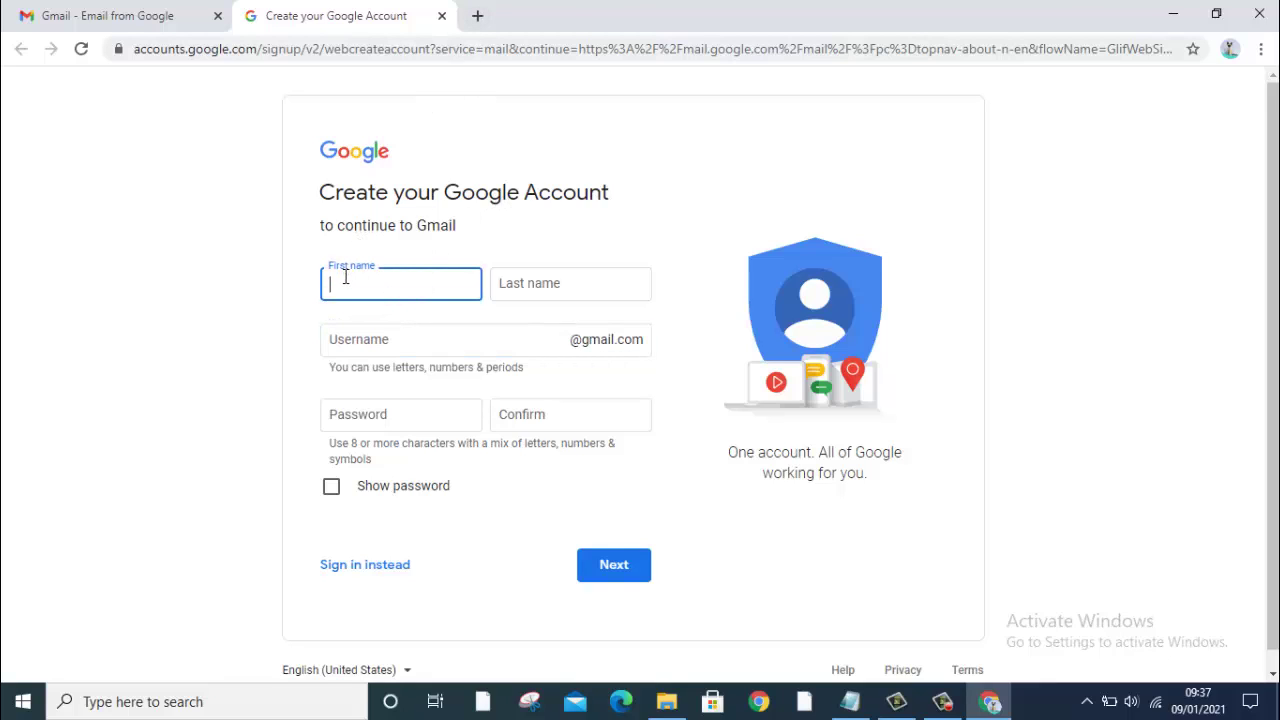
{"action": "left_click", "coordinate": [477, 16]}
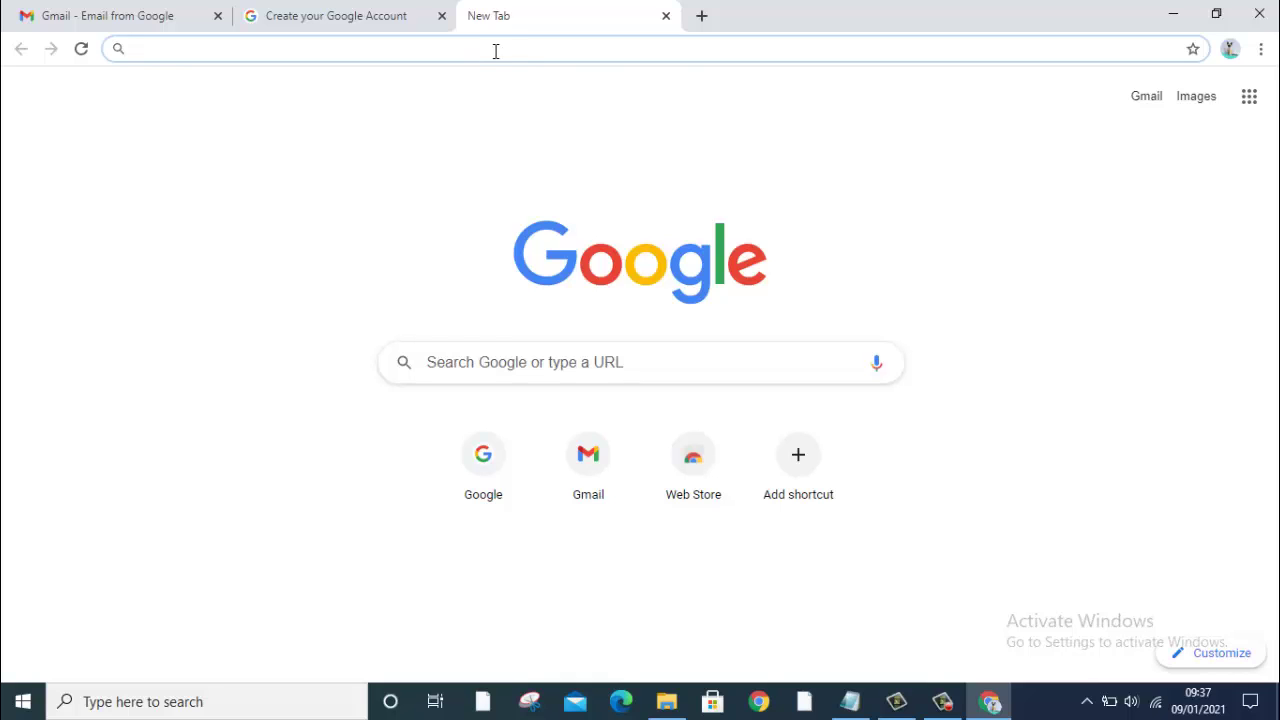
Search for 'fake name generator us' and open the result.
{"action": "type", "text": "fakee"}
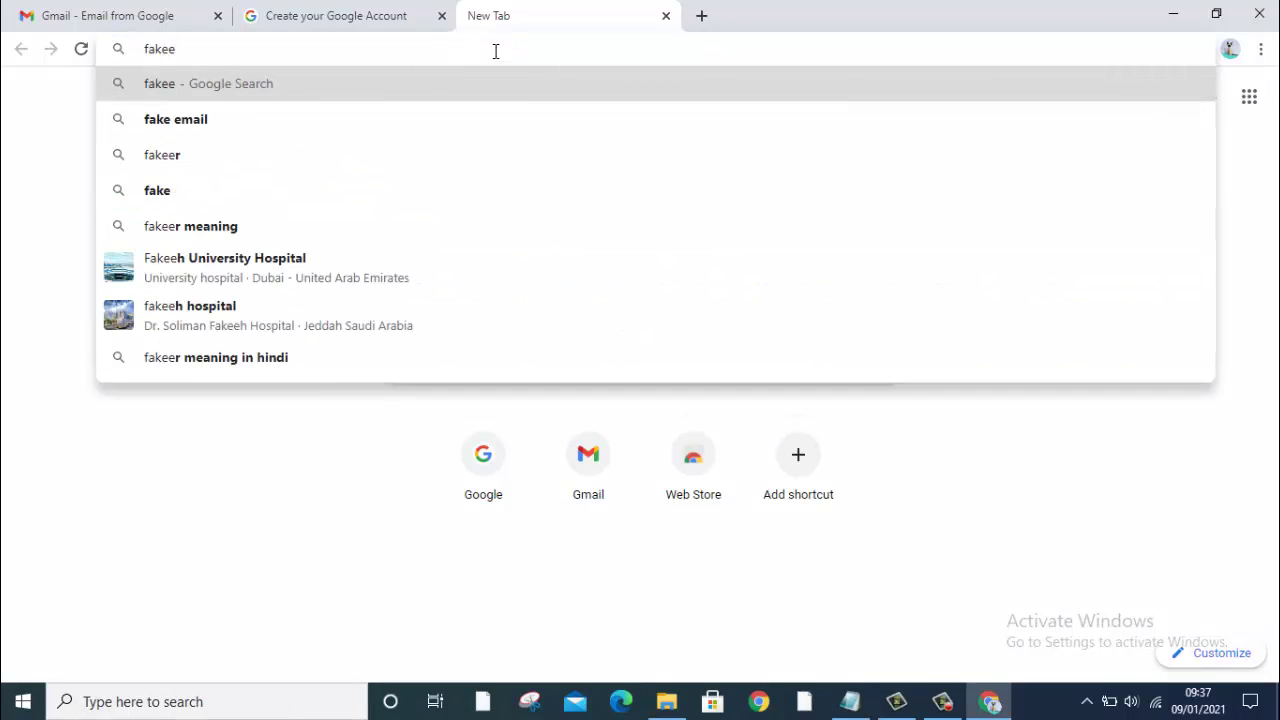
{"action": "key", "text": "BackSpace"}
{"action": "type", "text": "name"}
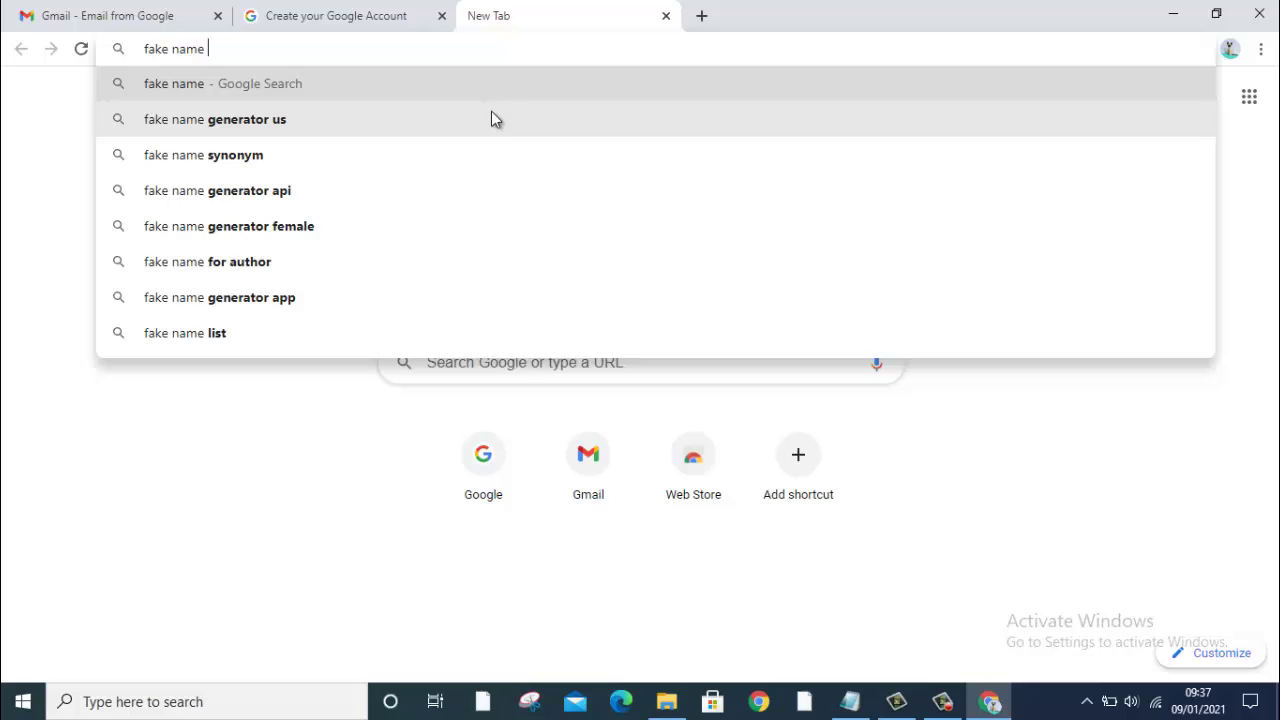
{"action": "left_click", "coordinate": [491, 113]}
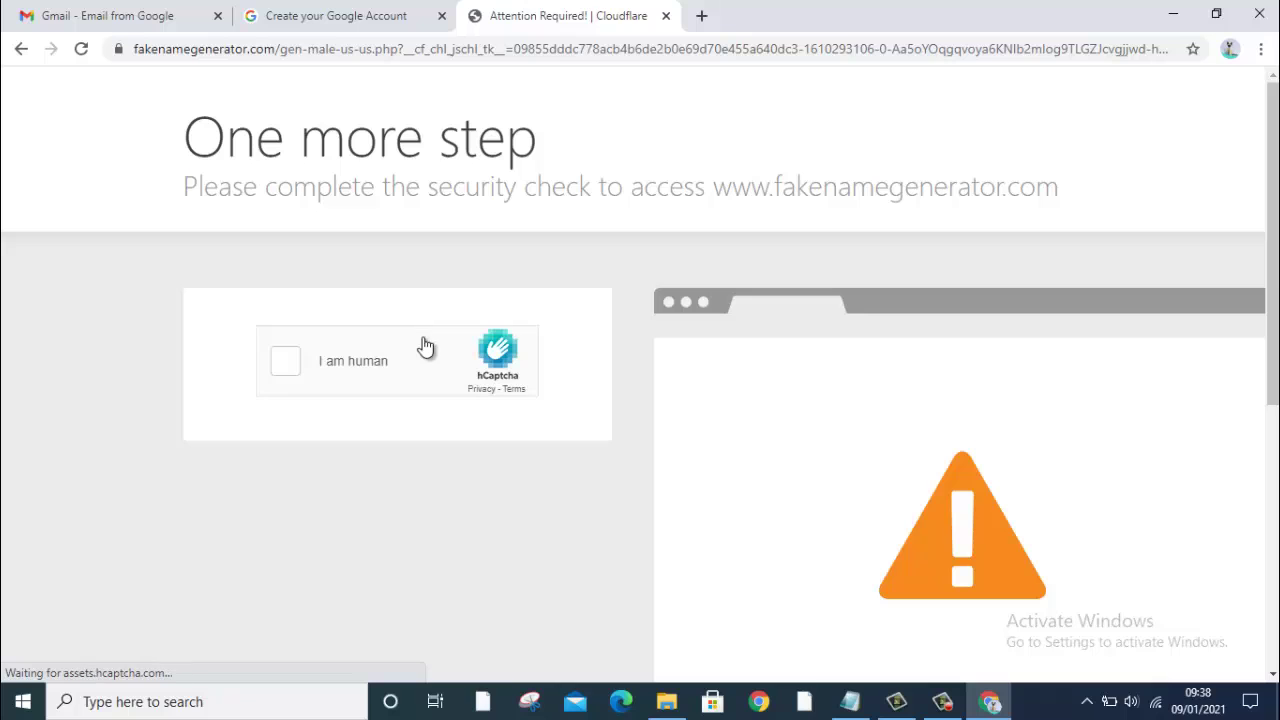
Pass the 'I am human' check by selecting the bicycle images in both image sets.
{"action": "left_click", "coordinate": [285, 362]}
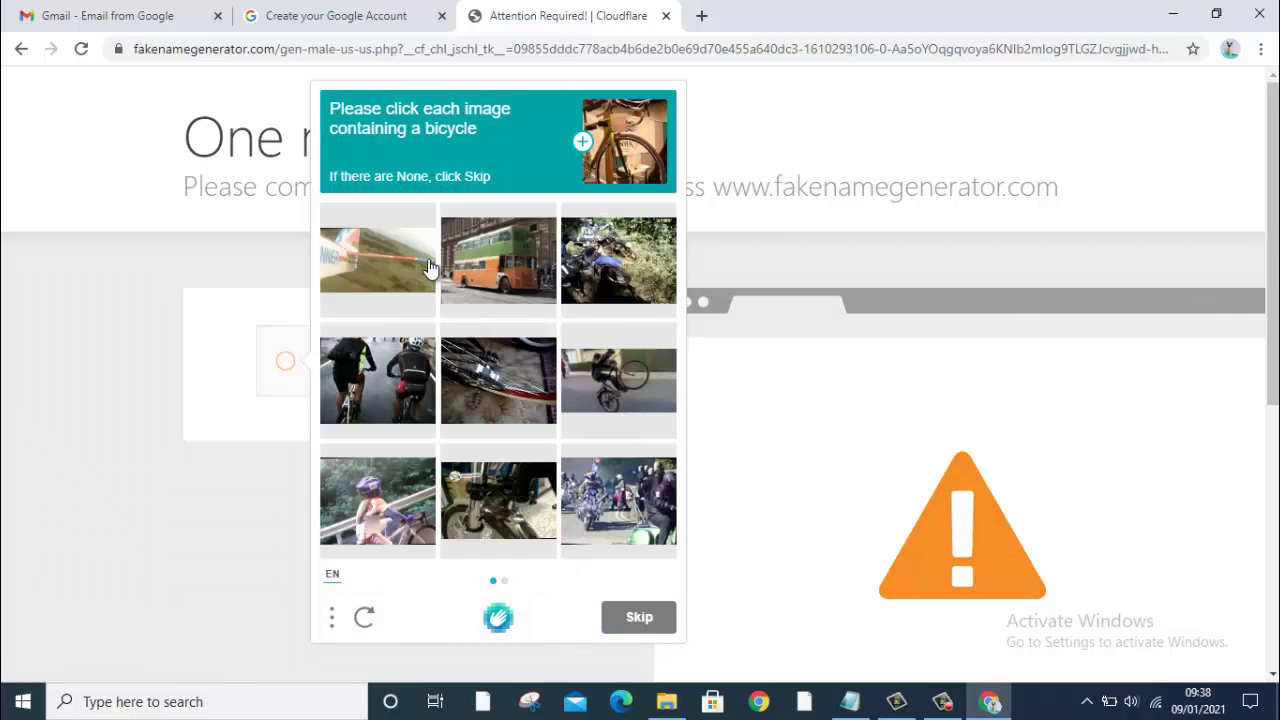
{"action": "left_click", "coordinate": [405, 398]}
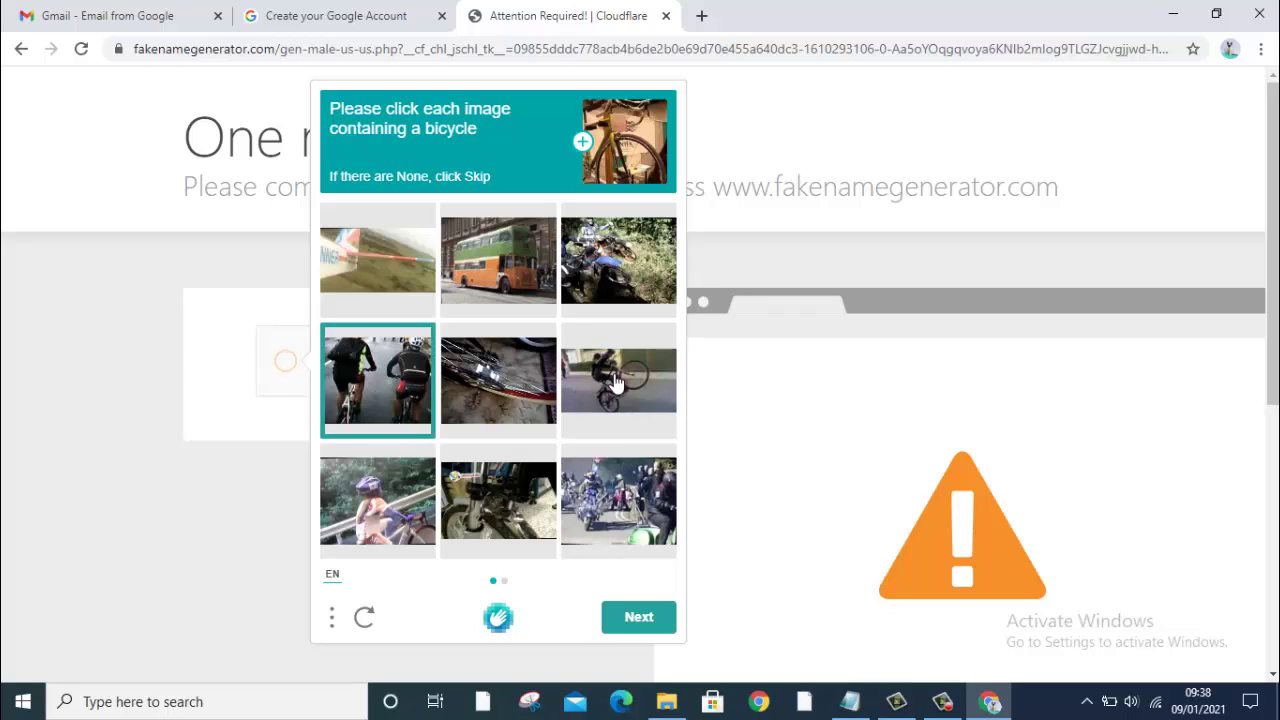
{"action": "left_click", "coordinate": [616, 384]}
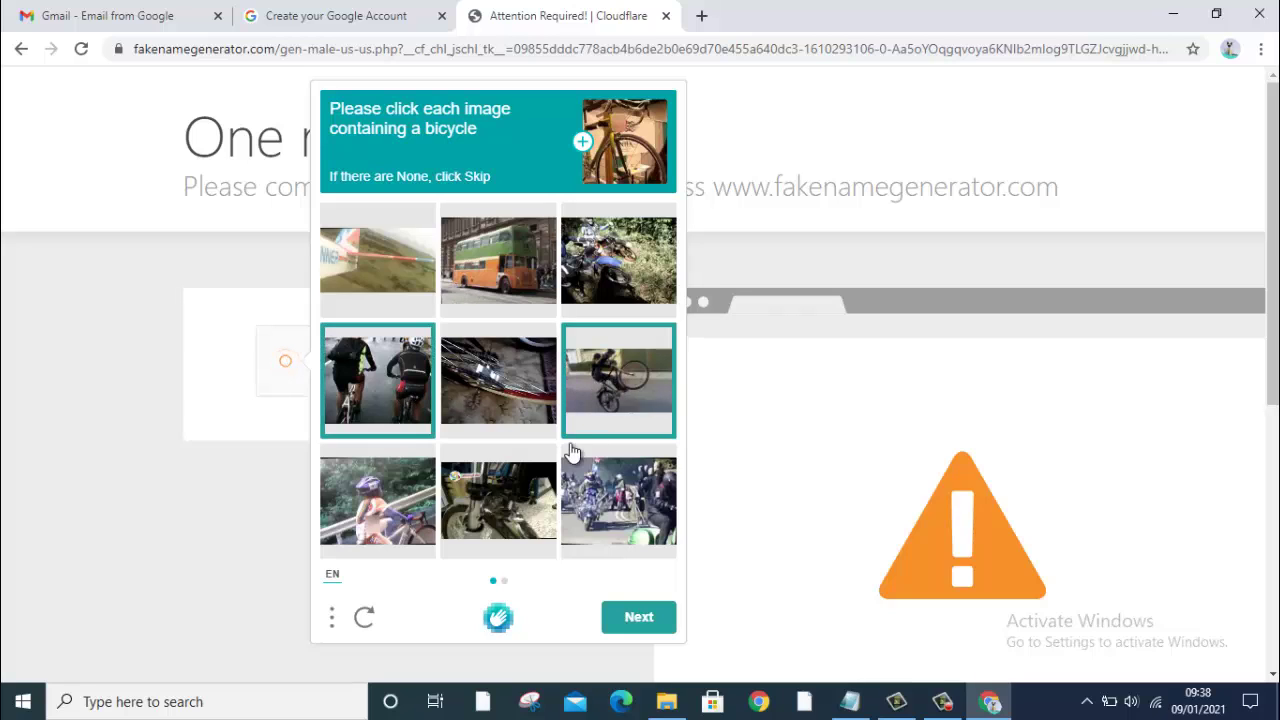
{"action": "left_click", "coordinate": [492, 410]}
{"action": "left_click", "coordinate": [385, 507]}
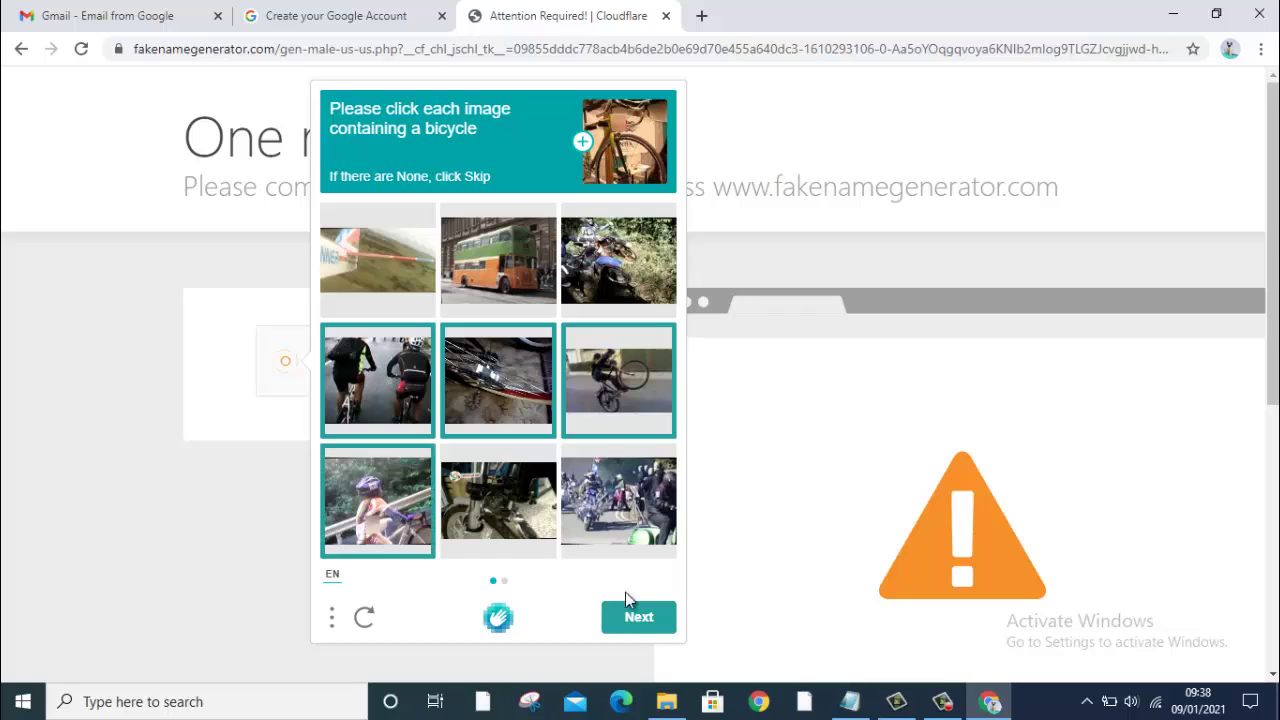
{"action": "left_click", "coordinate": [633, 614]}
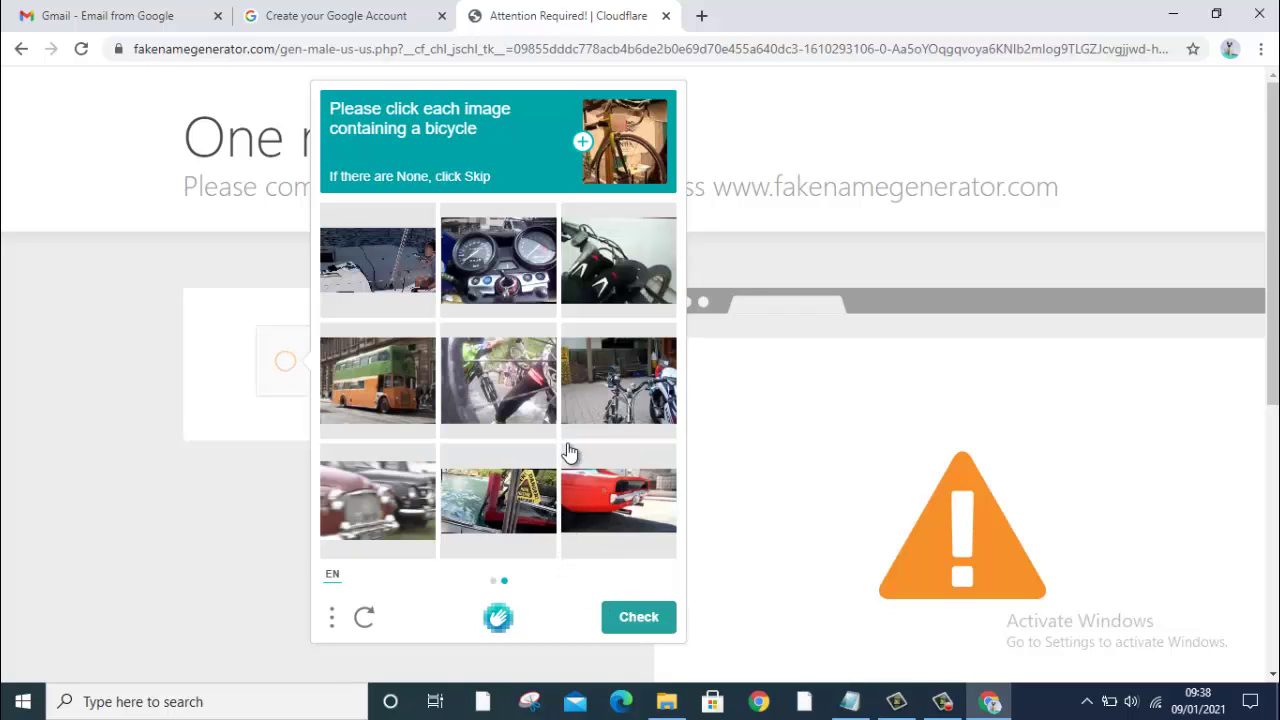
{"action": "left_click", "coordinate": [607, 275]}
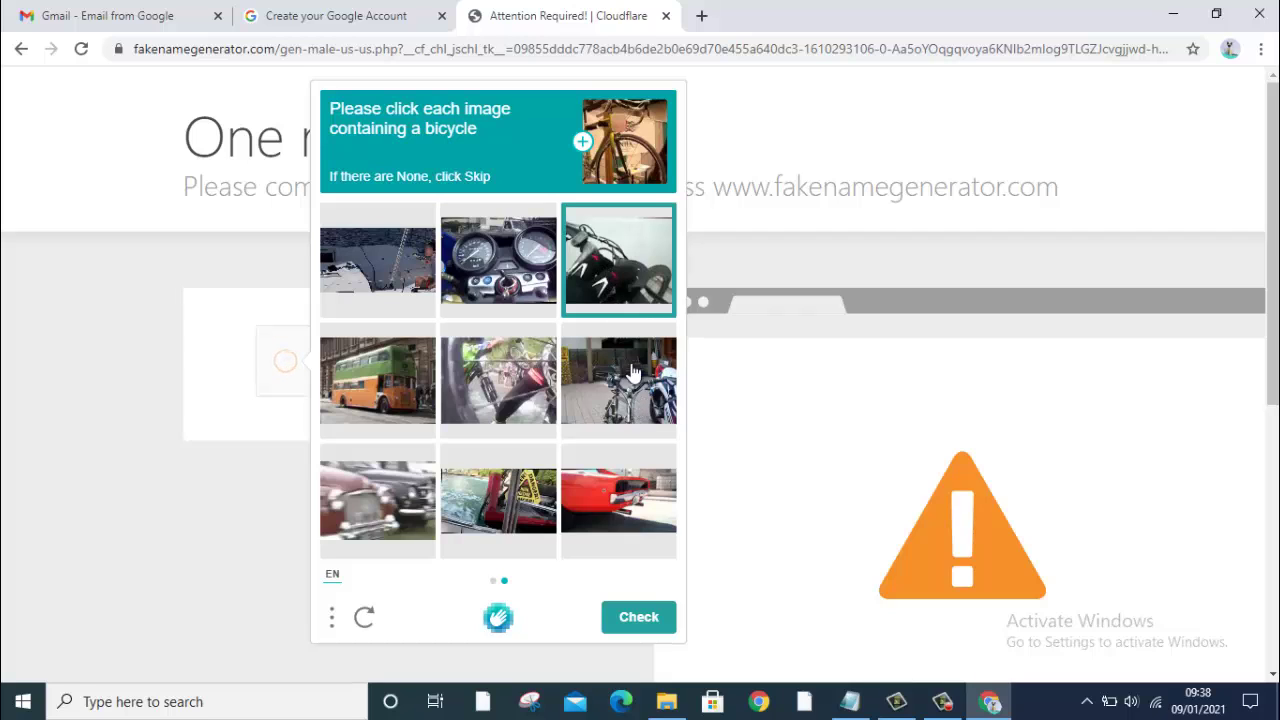
{"action": "left_click", "coordinate": [640, 385]}
{"action": "left_click", "coordinate": [506, 395]}
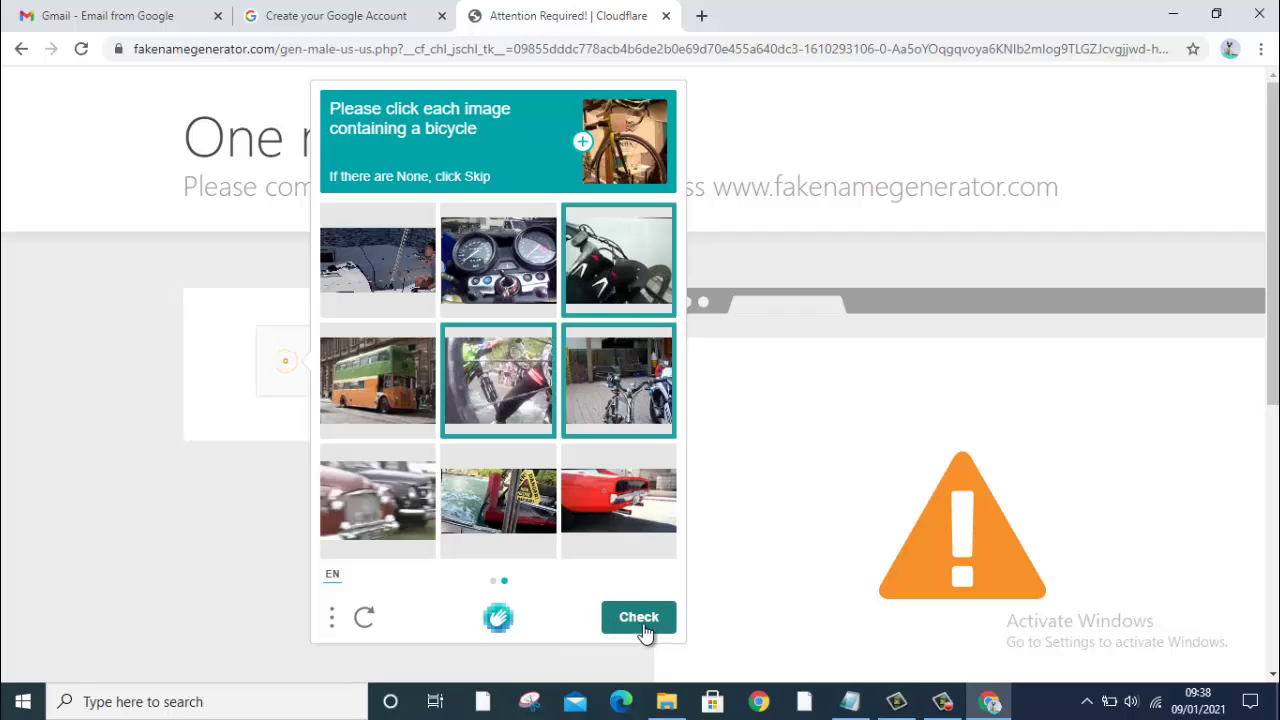
{"action": "left_click", "coordinate": [640, 618]}
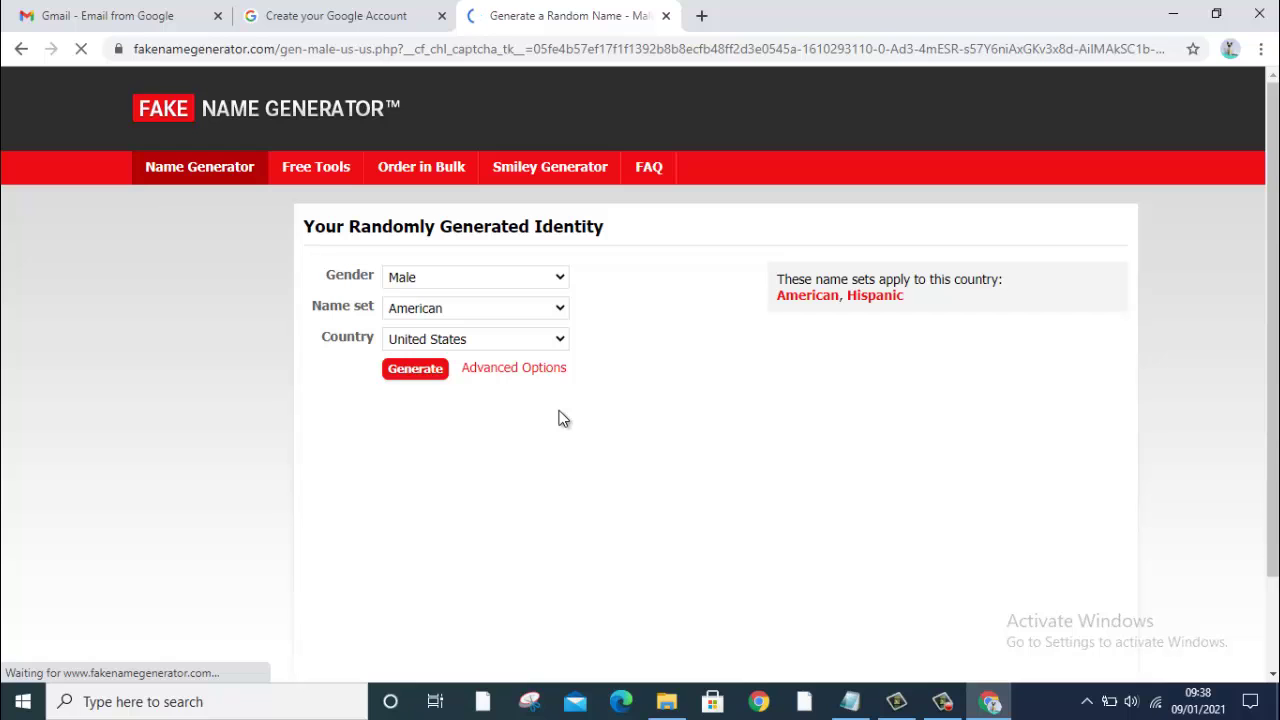
Scroll through the loaded Male, United States identity page on Fake Name Generator.
{"action": "scroll", "coordinate": [563, 418], "scroll_direction": "down", "scroll_amount": 1}
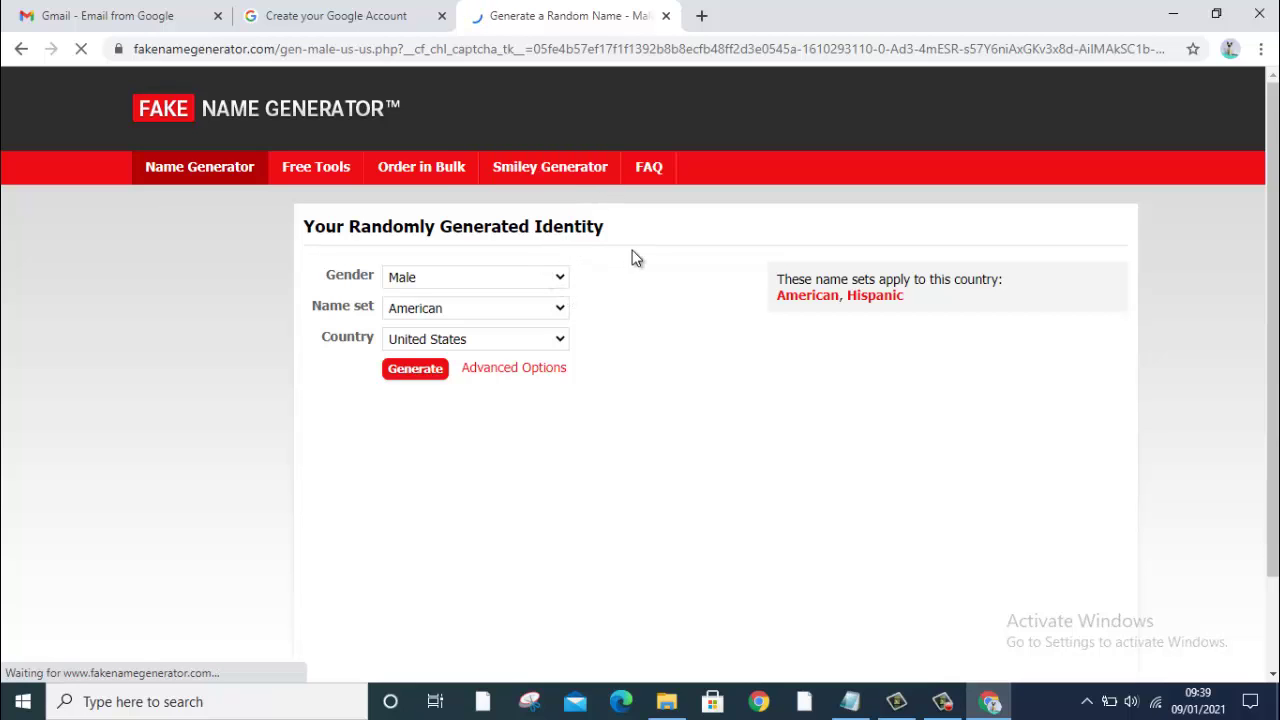
{"action": "scroll", "coordinate": [577, 286], "scroll_direction": "down", "scroll_amount": 1}
{"action": "scroll", "coordinate": [486, 217], "scroll_direction": "up", "scroll_amount": 1}
Search Google for 'fake name usa' in a new tab.
{"action": "left_click", "coordinate": [702, 17]}
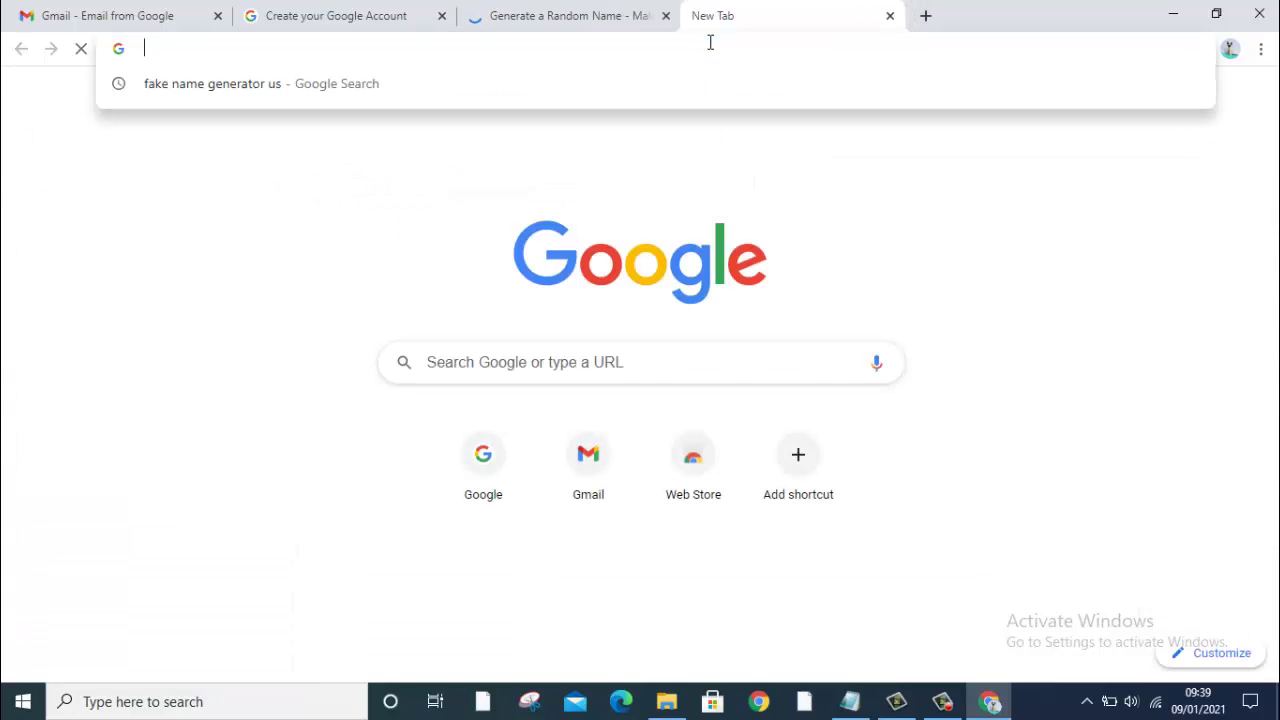
{"action": "type", "text": "f"}
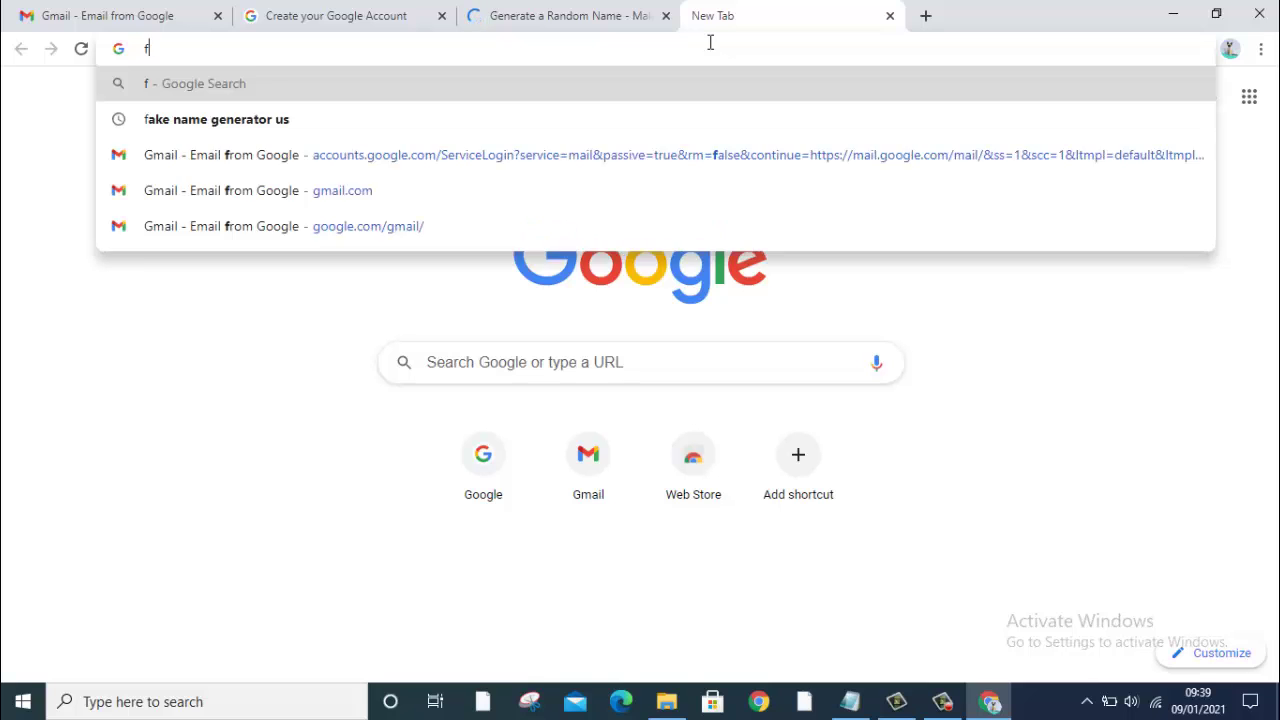
{"action": "type", "text": "ake name "}
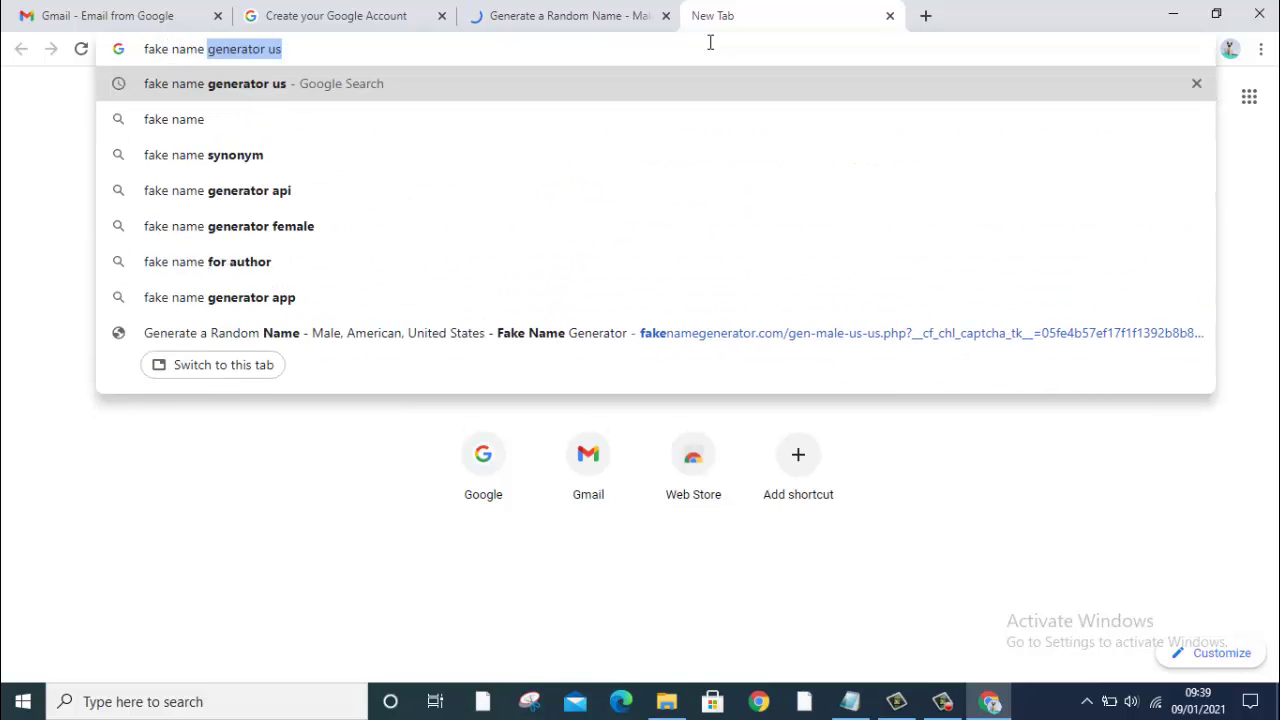
{"action": "type", "text": "usa"}
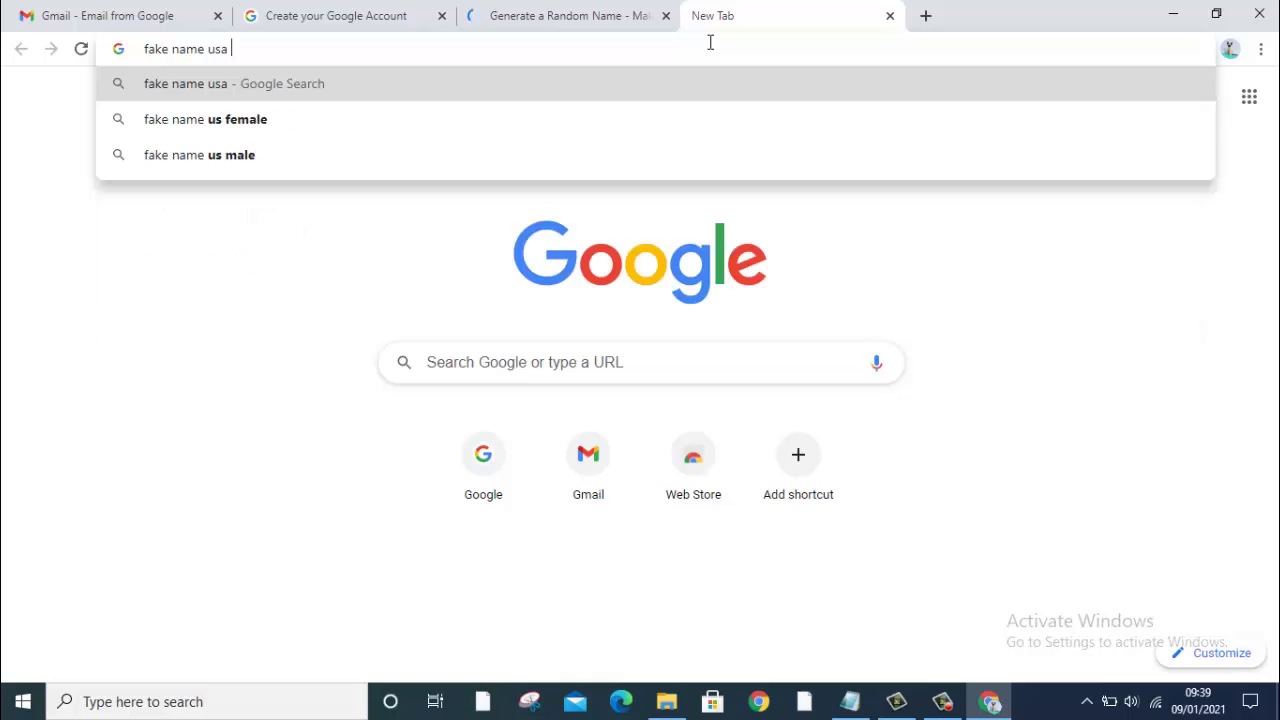
{"action": "key", "text": "Return"}
{"action": "scroll", "coordinate": [391, 251], "scroll_direction": "down", "scroll_amount": 1}
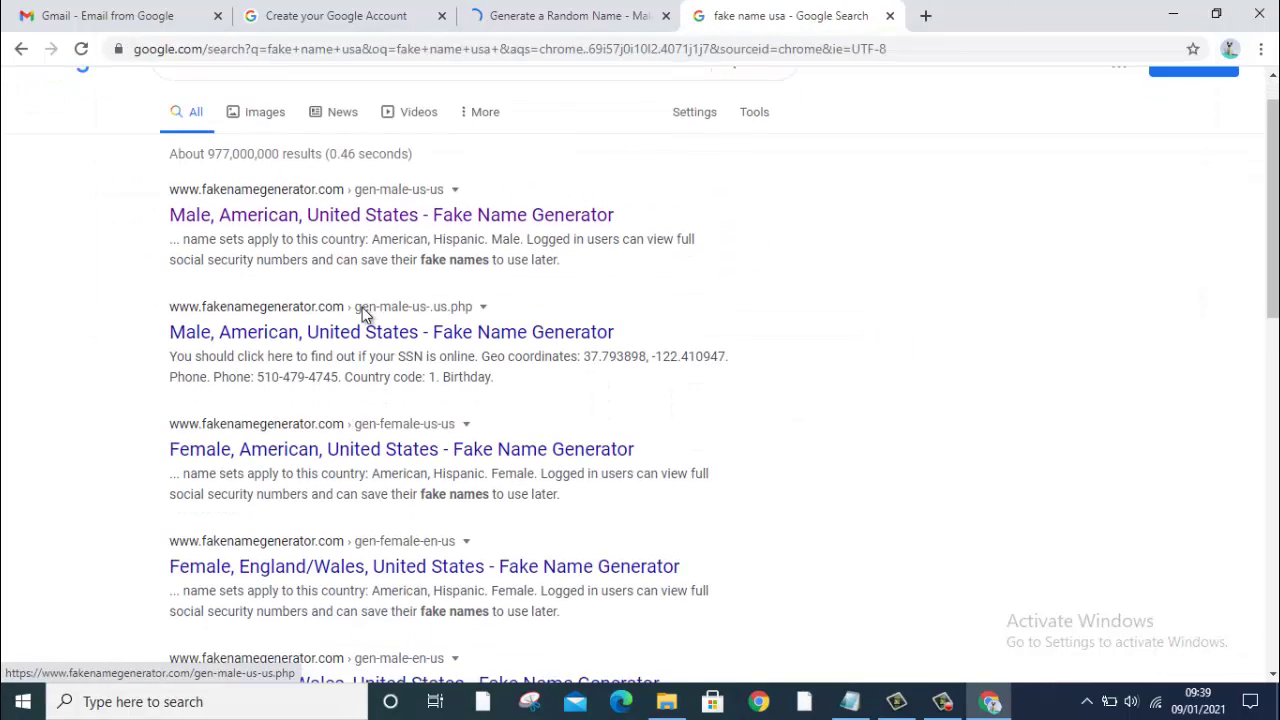
{"action": "scroll", "coordinate": [306, 408], "scroll_direction": "down", "scroll_amount": 2}
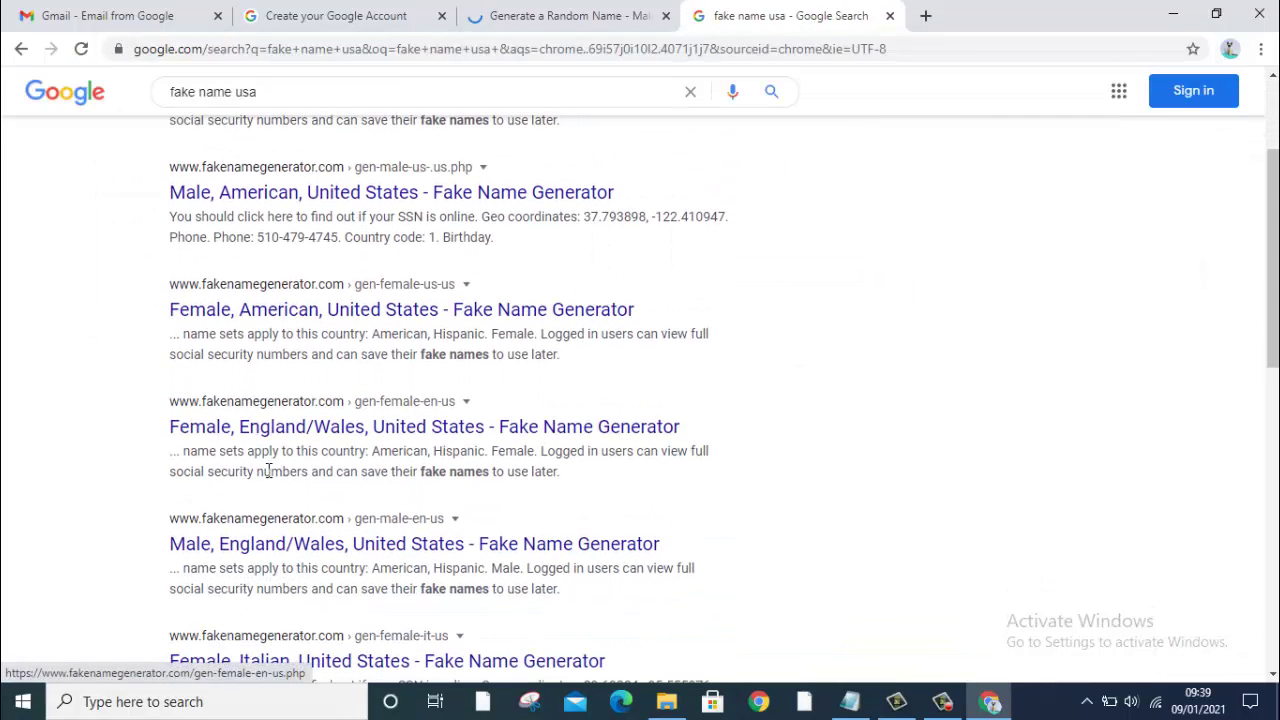
{"action": "scroll", "coordinate": [284, 502], "scroll_direction": "down", "scroll_amount": 5}
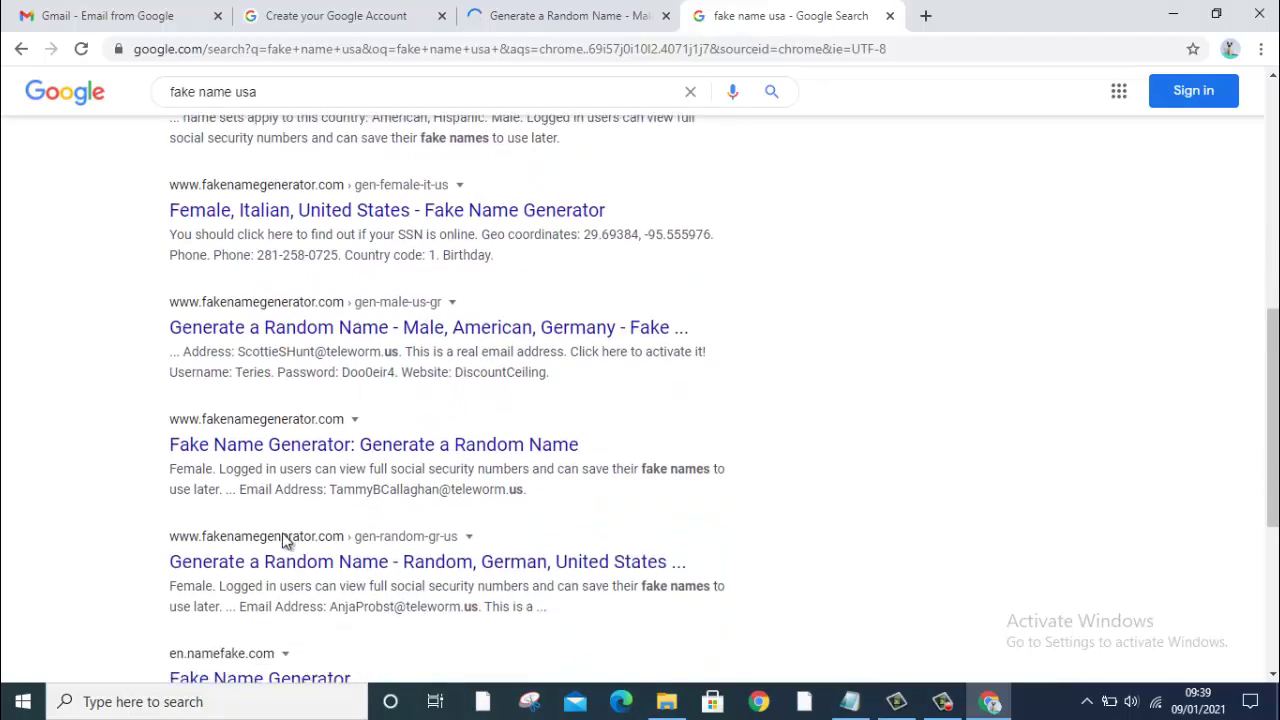
{"action": "scroll", "coordinate": [268, 488], "scroll_direction": "down", "scroll_amount": 2}
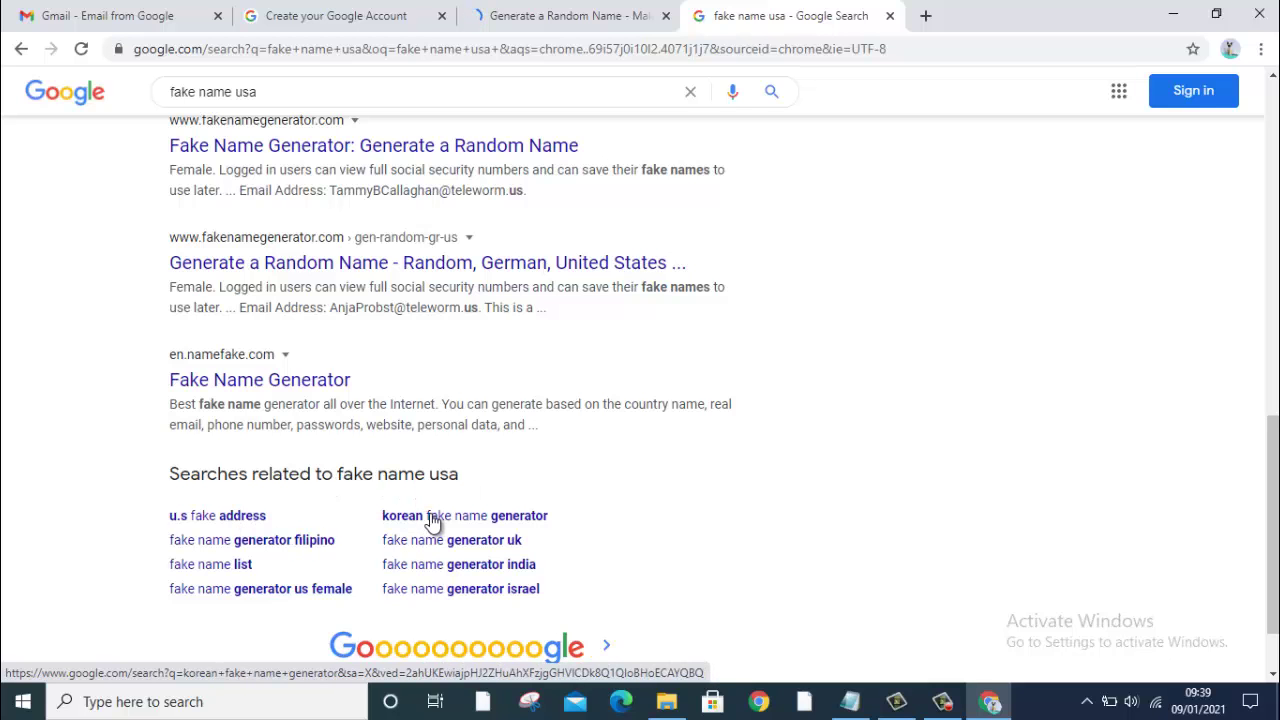
{"action": "scroll", "coordinate": [391, 543], "scroll_direction": "up", "scroll_amount": 5}
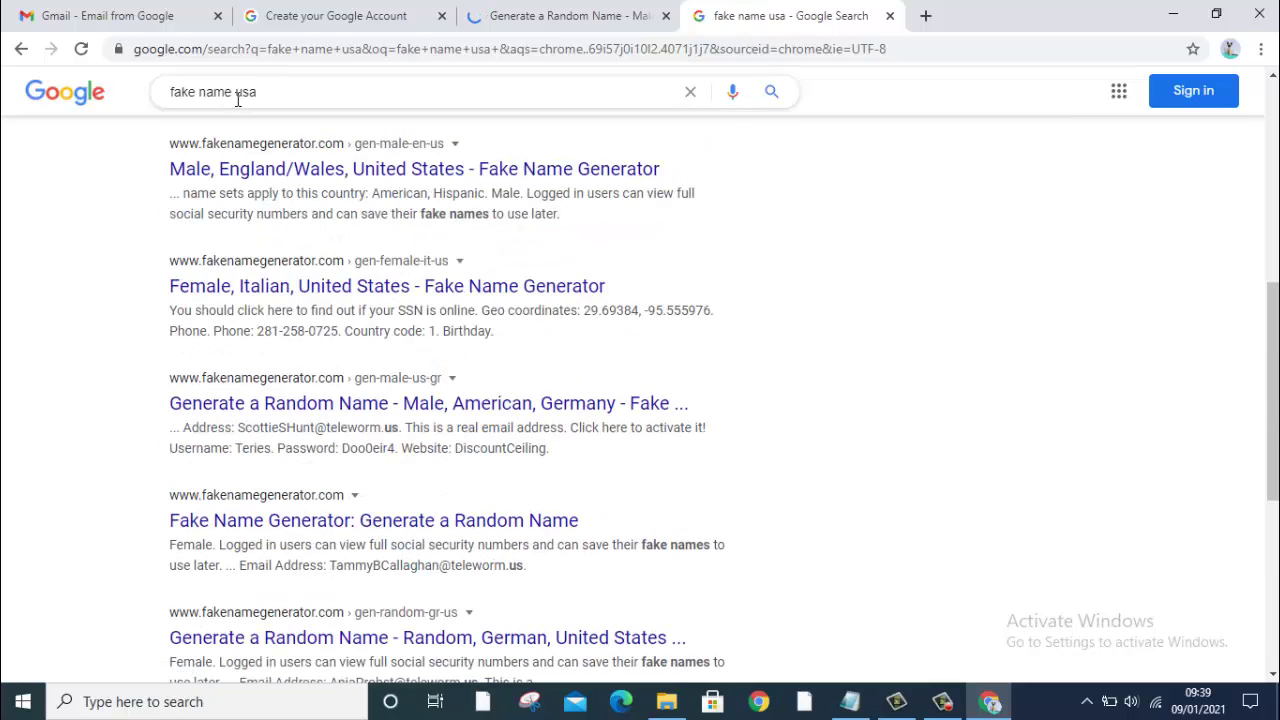
Refine the query to 'fake name us' and open NameFake.com and another result in background tabs.
{"action": "double_click", "coordinate": [237, 100]}
{"action": "key", "text": "BackSpace"}
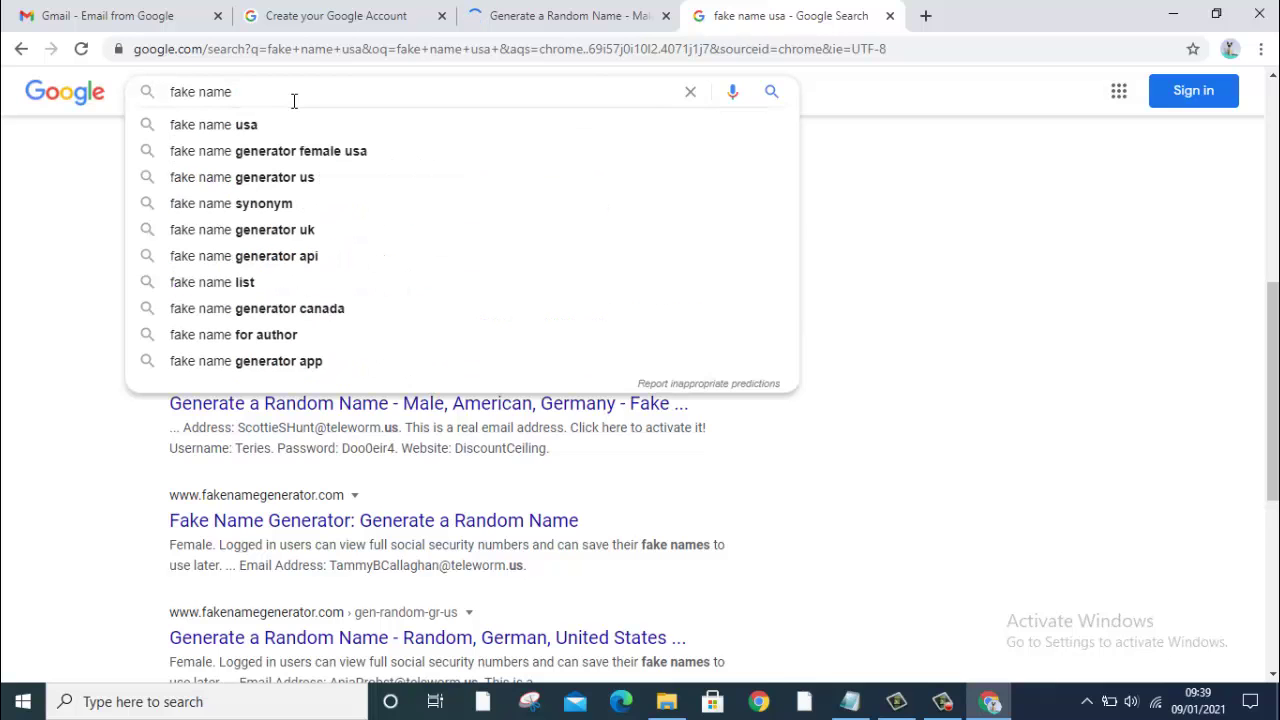
{"action": "type", "text": "us"}
{"action": "key", "text": "Return"}
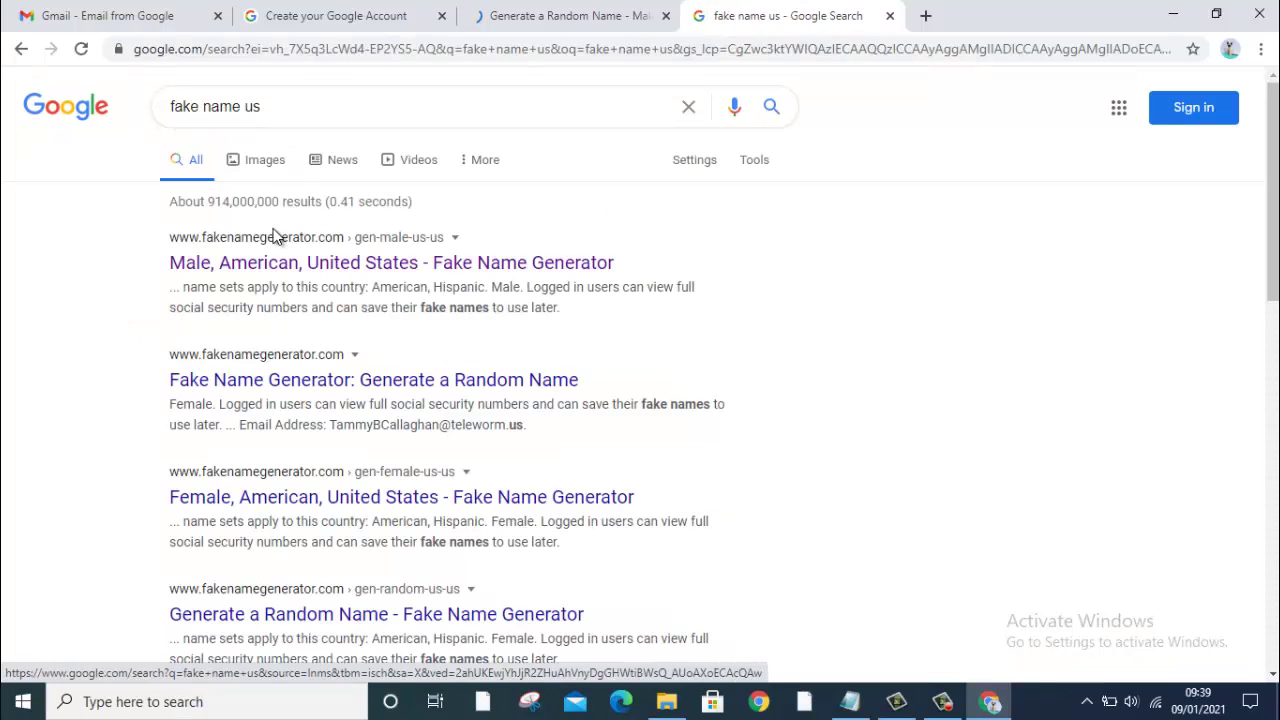
{"action": "scroll", "coordinate": [365, 290], "scroll_direction": "down", "scroll_amount": 1}
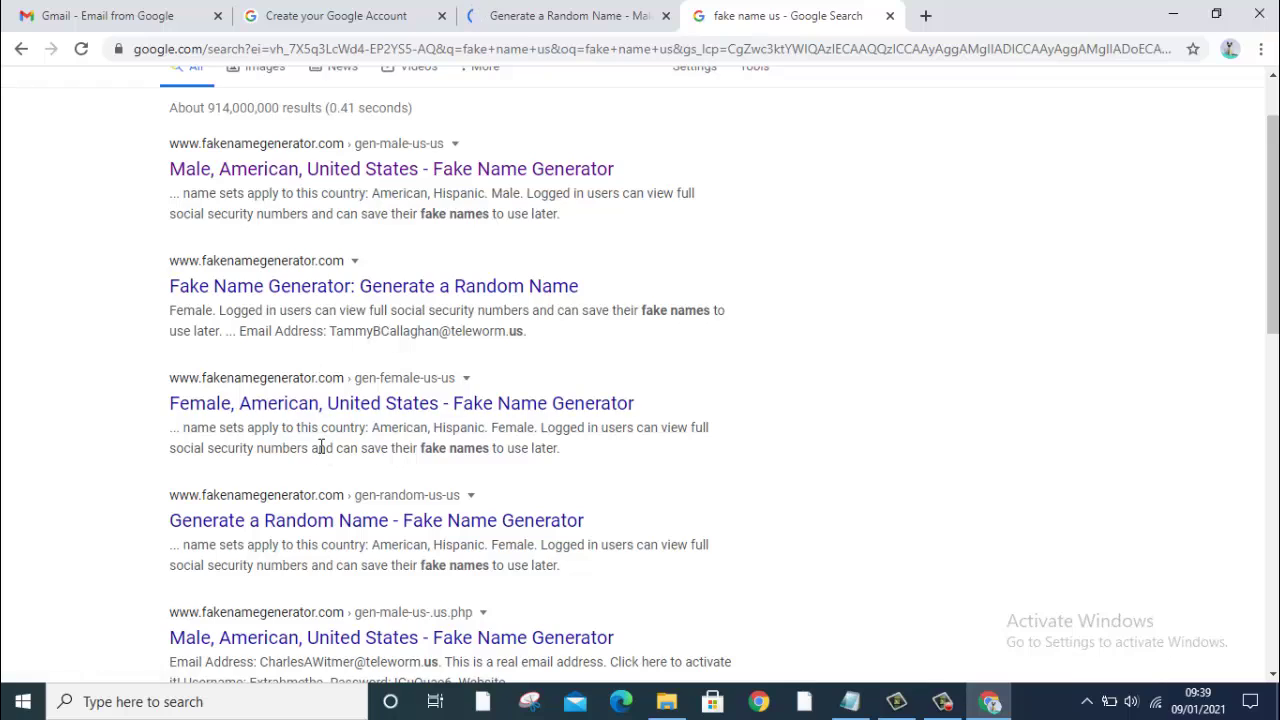
{"action": "scroll", "coordinate": [320, 447], "scroll_direction": "down", "scroll_amount": 2}
{"action": "scroll", "coordinate": [323, 450], "scroll_direction": "down", "scroll_amount": 2}
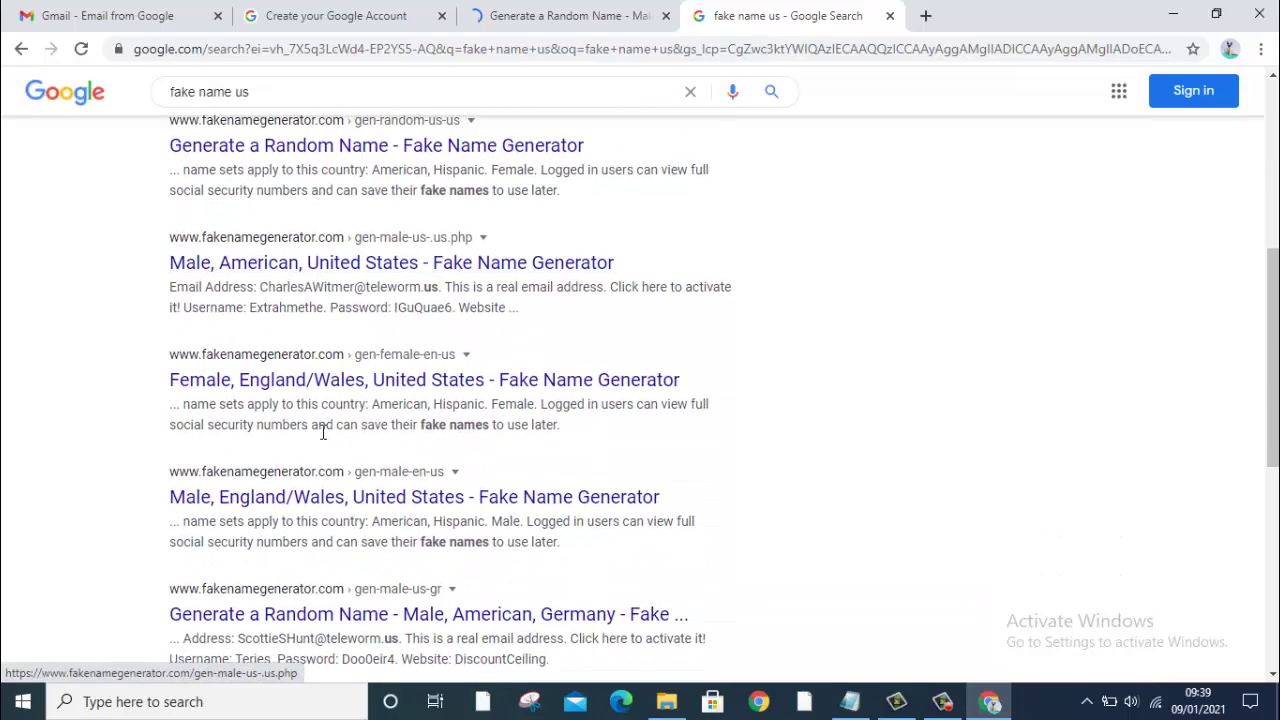
{"action": "scroll", "coordinate": [323, 432], "scroll_direction": "down", "scroll_amount": 3}
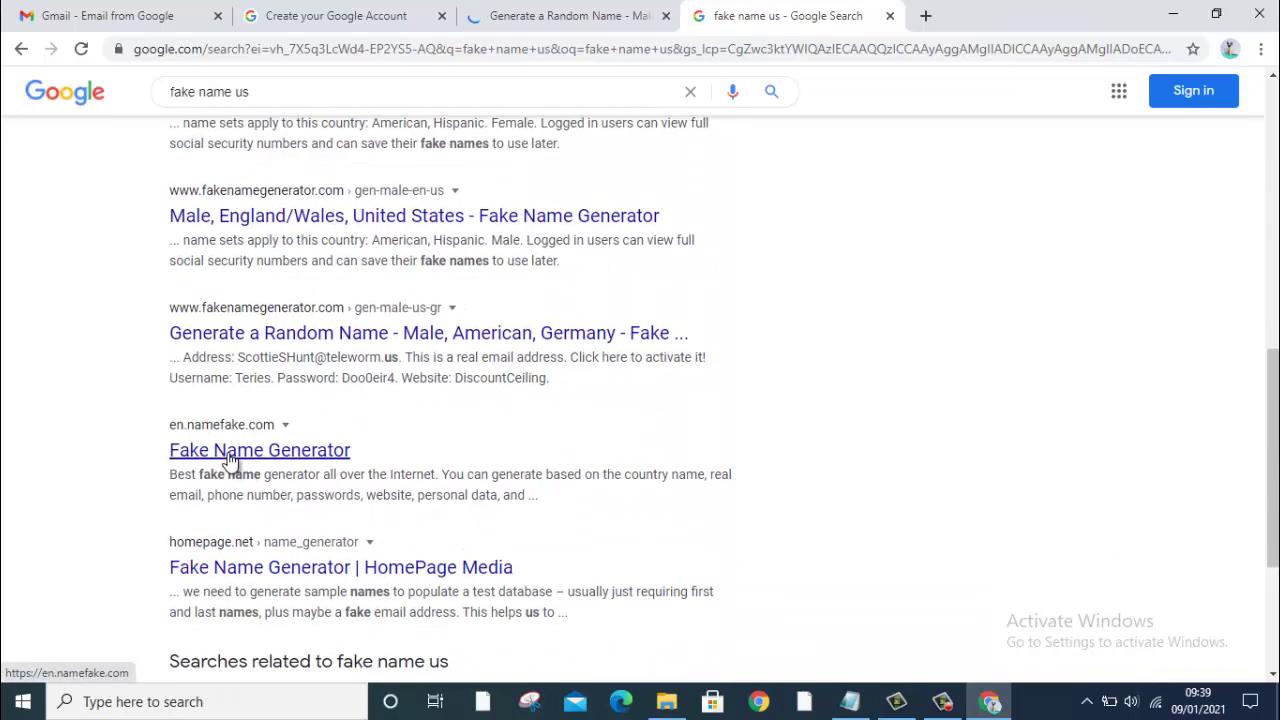
{"action": "middle_click", "coordinate": [230, 455]}
{"action": "middle_click", "coordinate": [251, 572]}
{"action": "scroll", "coordinate": [275, 520], "scroll_direction": "down", "scroll_amount": 1}
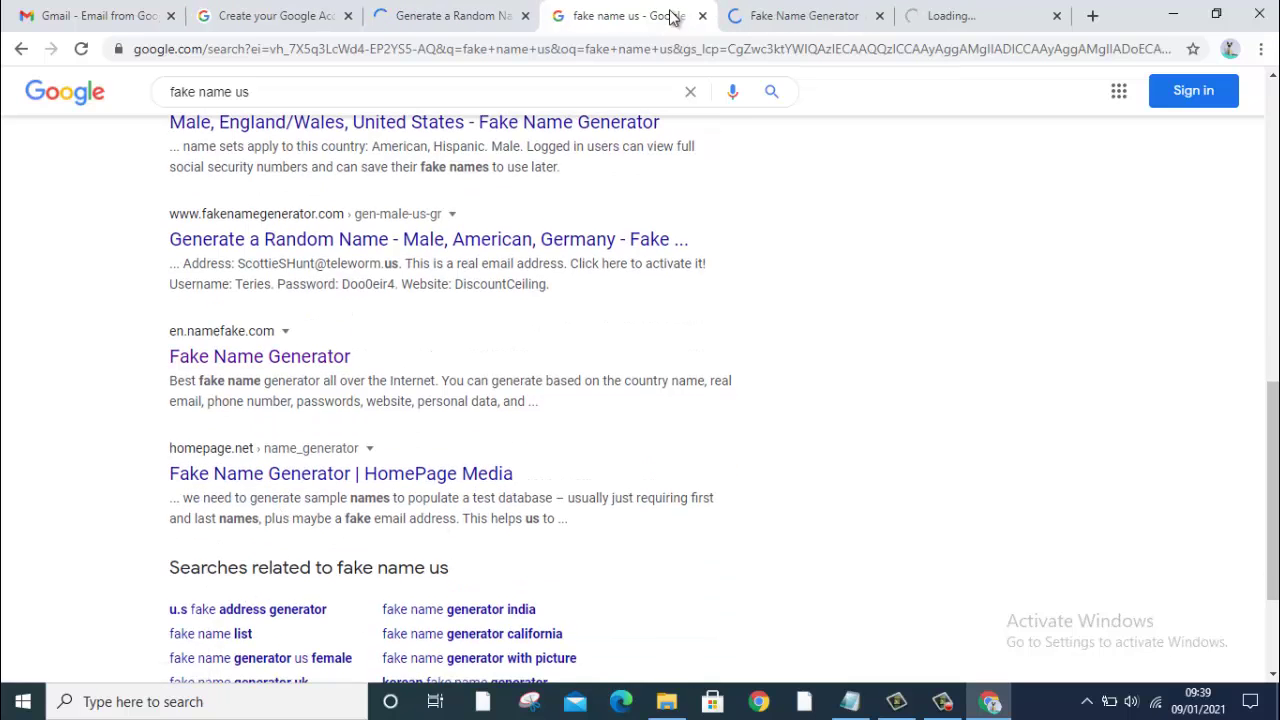
On NameFake.com, set Gender to Male, generate a new identity and select its full name.
{"action": "left_click", "coordinate": [752, 16]}
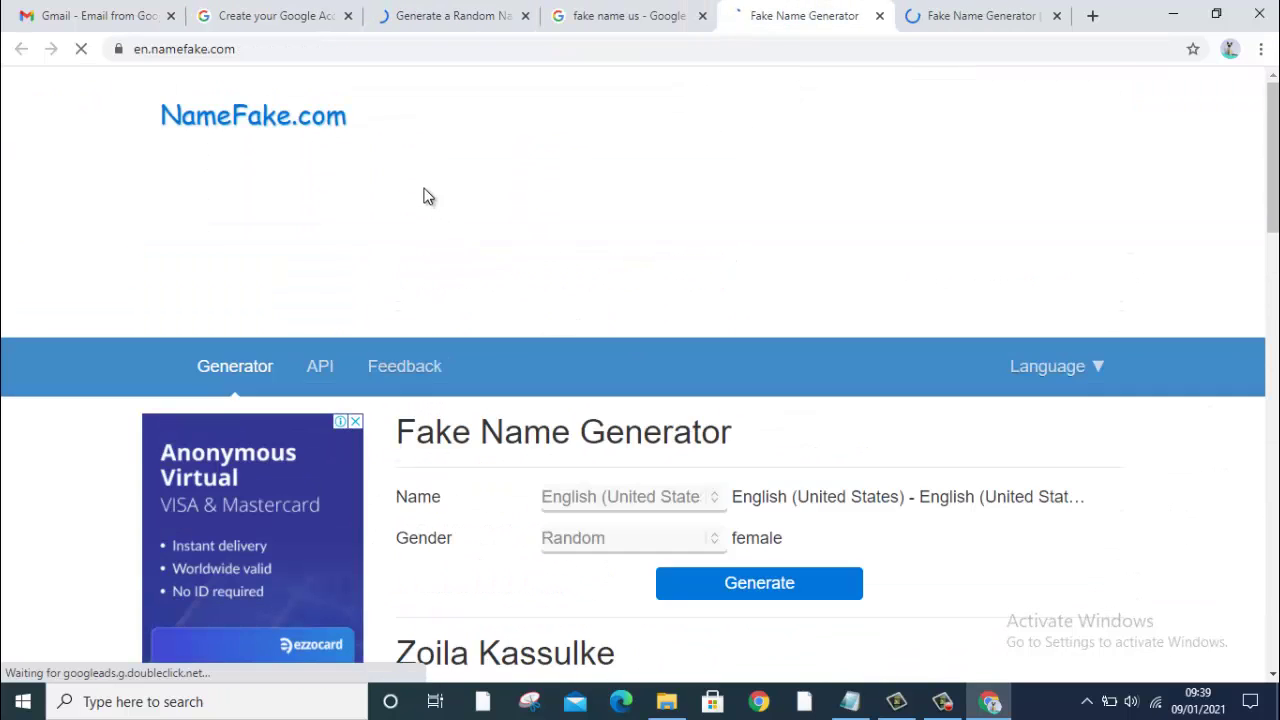
{"action": "scroll", "coordinate": [521, 291], "scroll_direction": "down", "scroll_amount": 2}
{"action": "scroll", "coordinate": [521, 291], "scroll_direction": "down", "scroll_amount": 1}
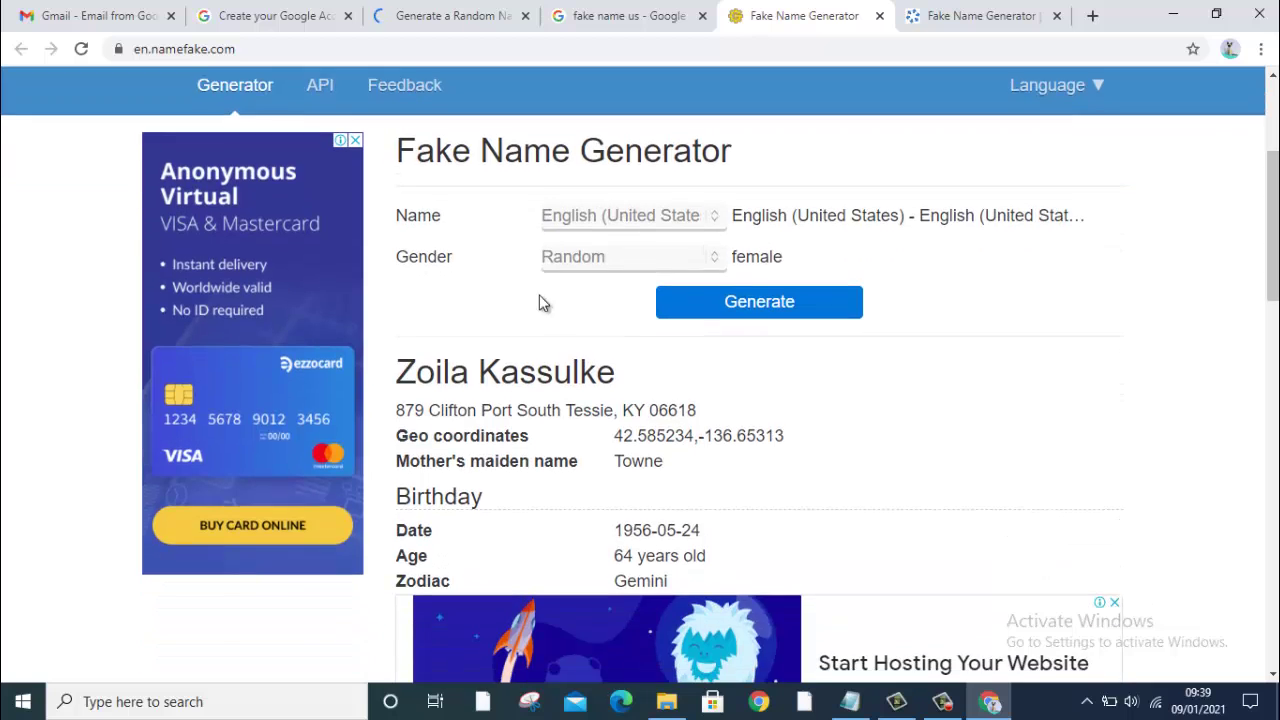
{"action": "scroll", "coordinate": [509, 314], "scroll_direction": "down", "scroll_amount": 1}
{"action": "scroll", "coordinate": [509, 314], "scroll_direction": "up", "scroll_amount": 1}
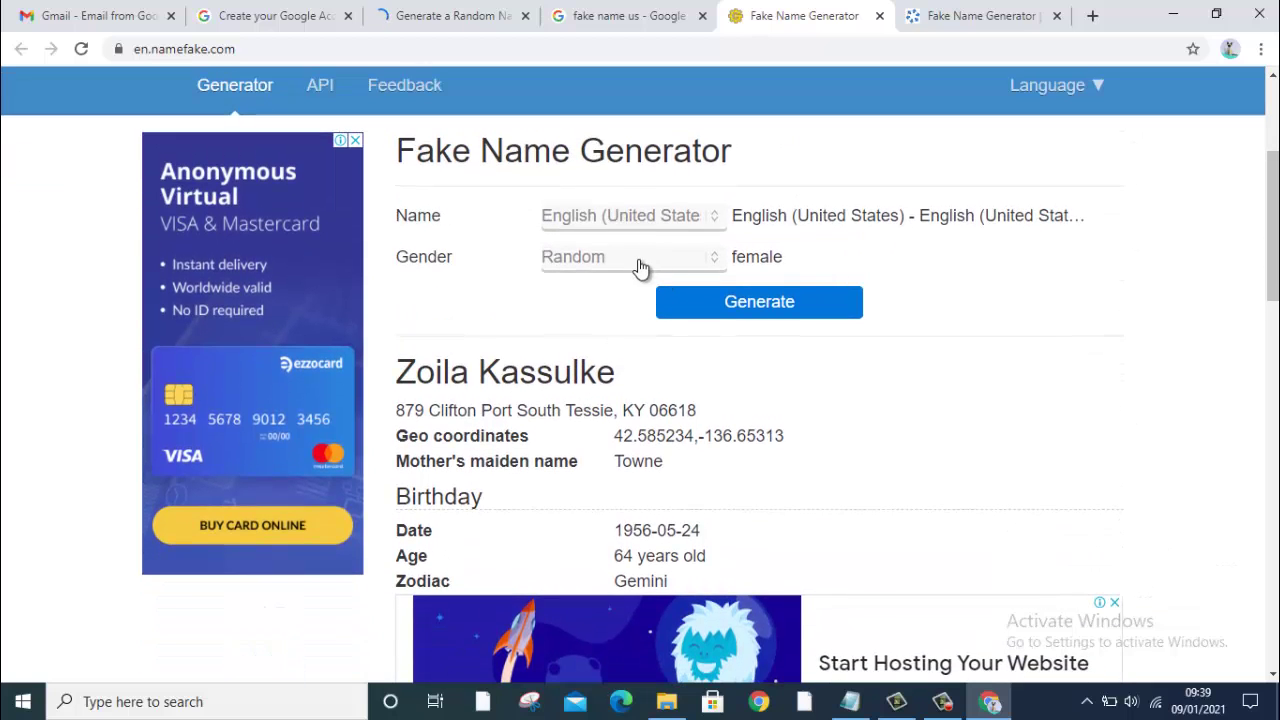
{"action": "left_click", "coordinate": [639, 266]}
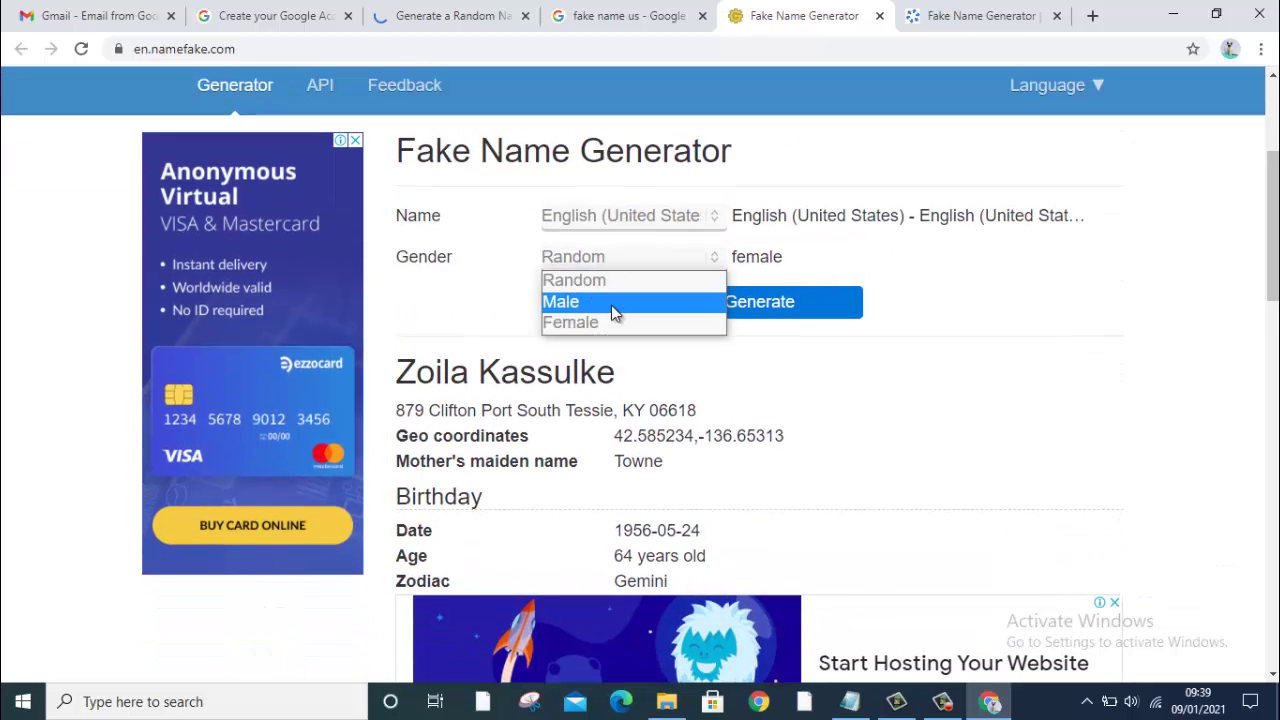
{"action": "left_click", "coordinate": [611, 305]}
{"action": "left_click", "coordinate": [737, 311]}
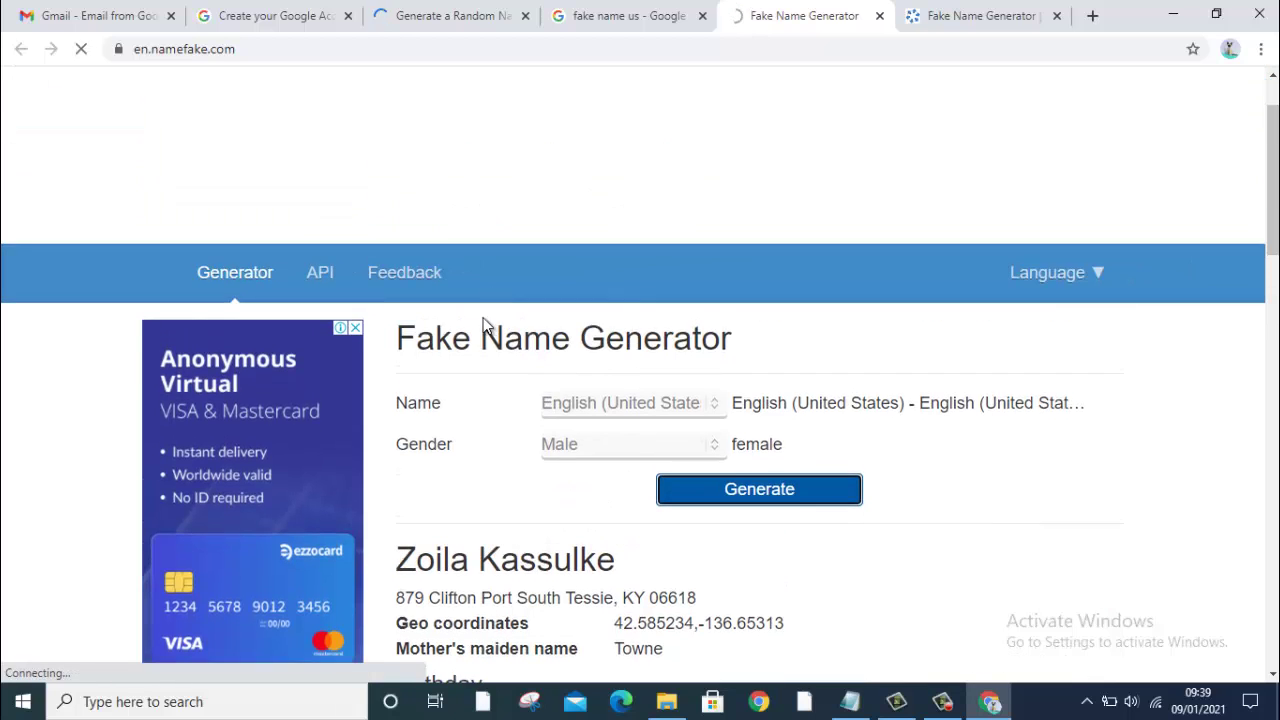
{"action": "scroll", "coordinate": [539, 416], "scroll_direction": "down", "scroll_amount": 3}
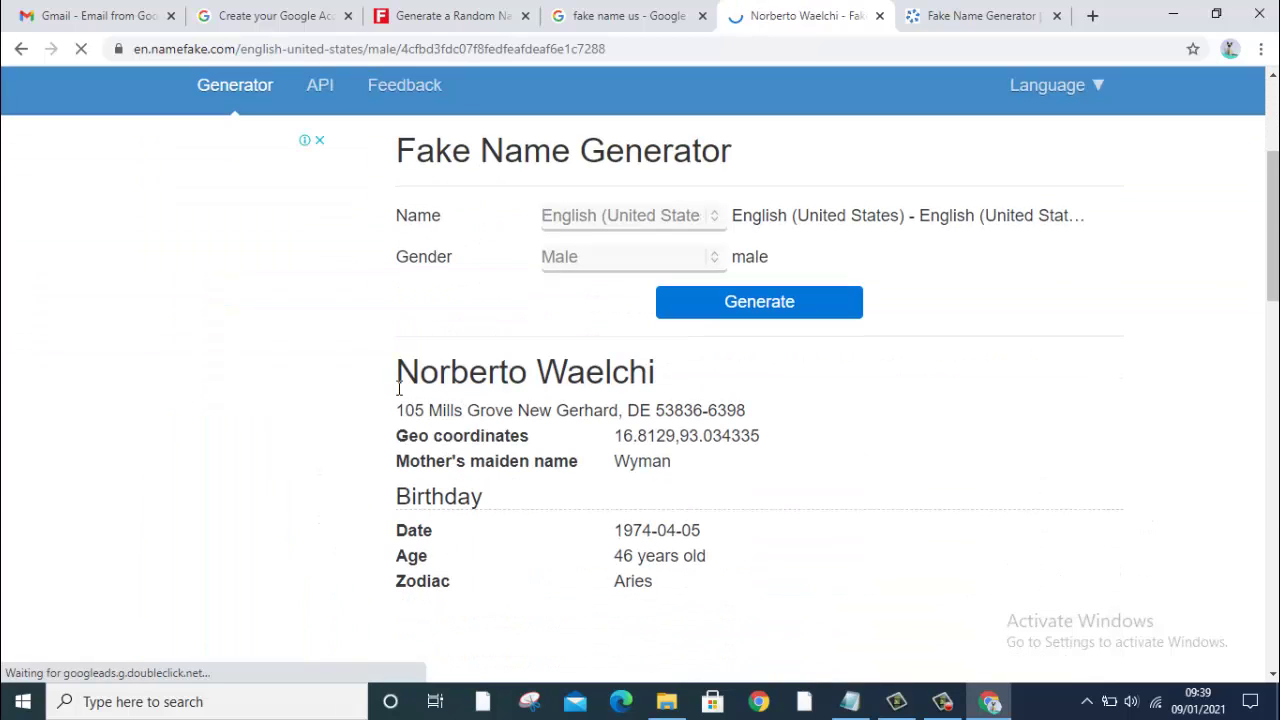
{"action": "left_click_drag", "start_coordinate": [399, 388], "coordinate": [661, 374]}
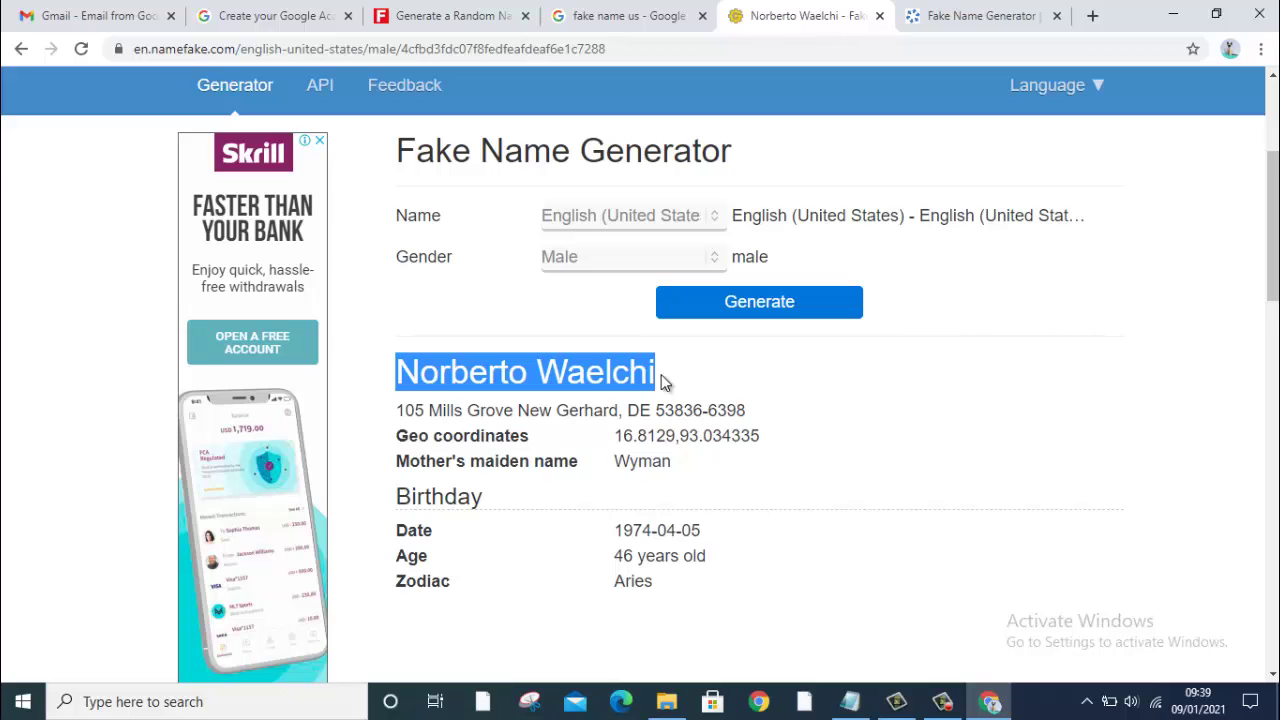
Select the Fake Name Generator name and check the NameFake and HomePage generator tabs.
{"action": "left_click", "coordinate": [517, 8]}
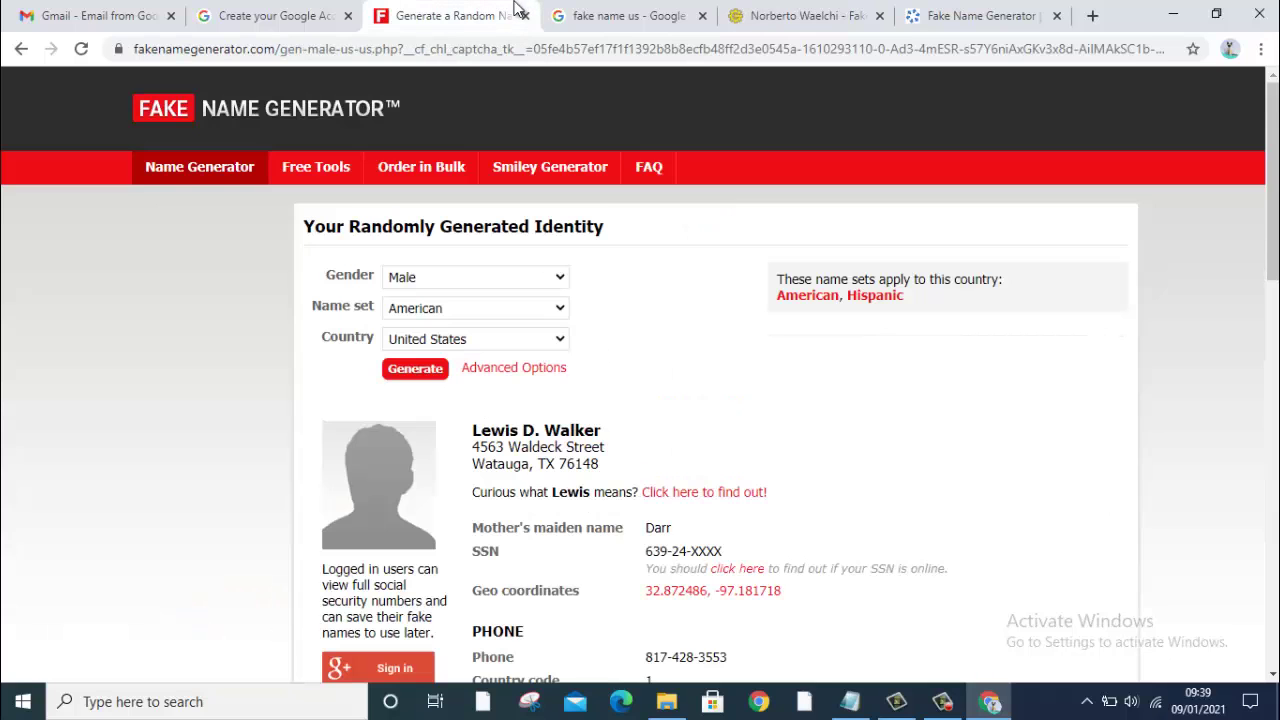
{"action": "left_click_drag", "start_coordinate": [471, 431], "coordinate": [650, 440]}
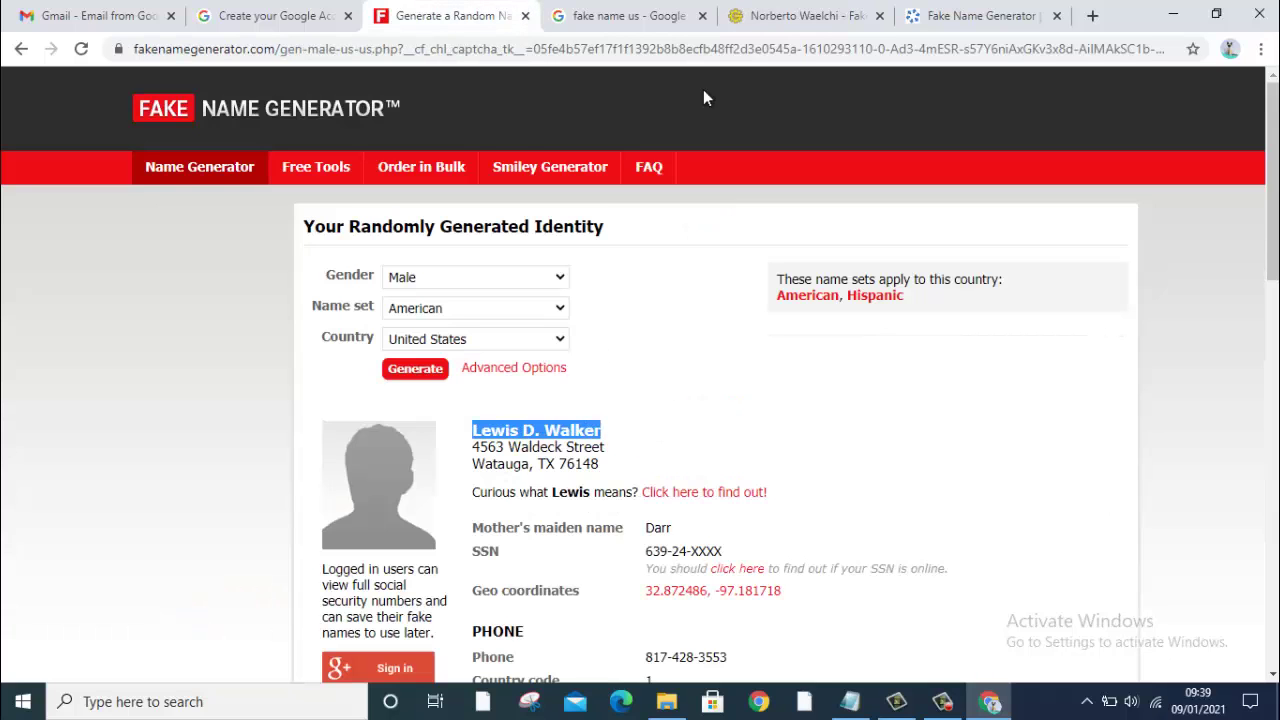
{"action": "left_click", "coordinate": [780, 9]}
{"action": "left_click", "coordinate": [632, 10]}
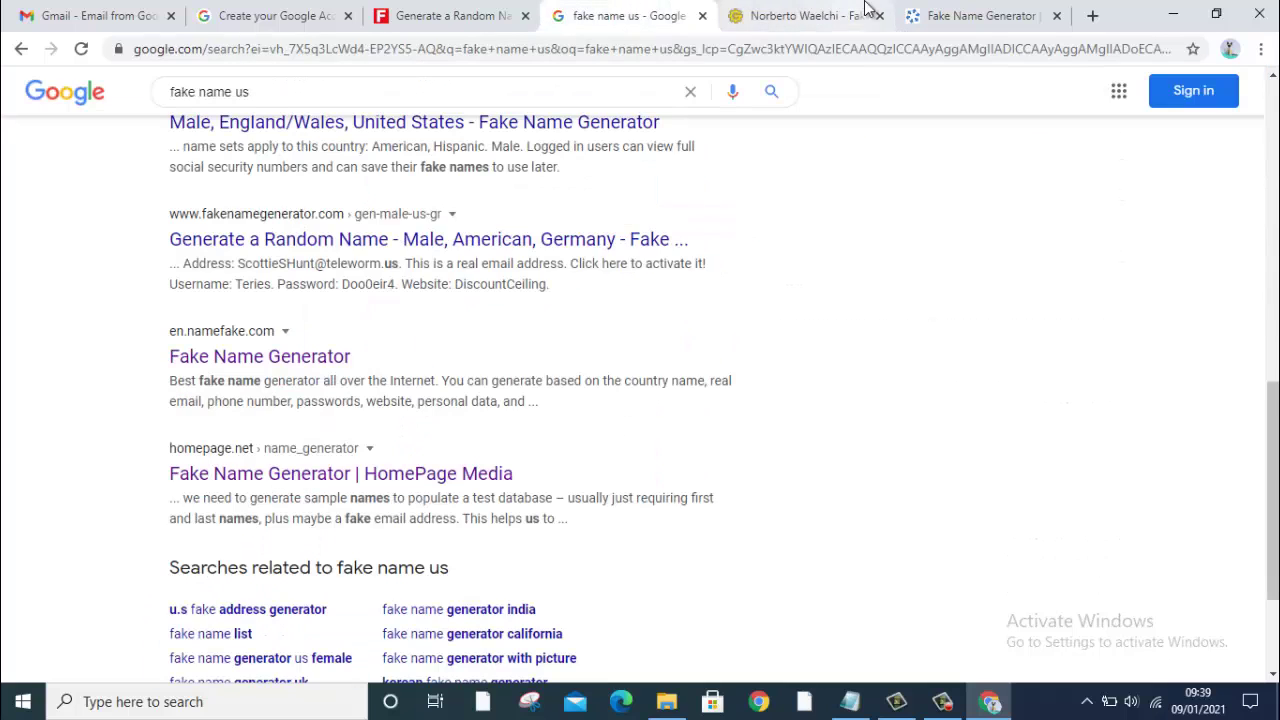
{"action": "left_click", "coordinate": [975, 15]}
{"action": "scroll", "coordinate": [540, 360], "scroll_direction": "down", "scroll_amount": 5}
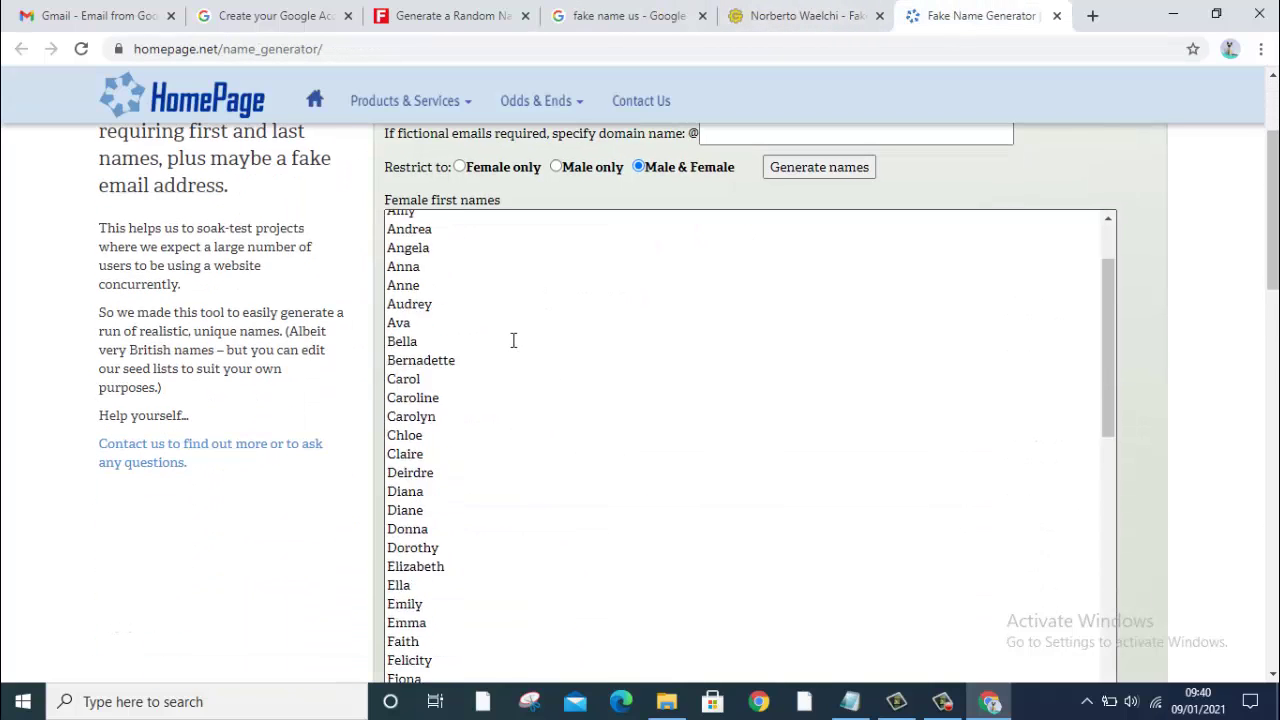
{"action": "scroll", "coordinate": [513, 341], "scroll_direction": "down", "scroll_amount": 4}
Close the HomePage and NameFake tabs, add a blank tab, and select the generated full name.
{"action": "left_click", "coordinate": [1056, 15]}
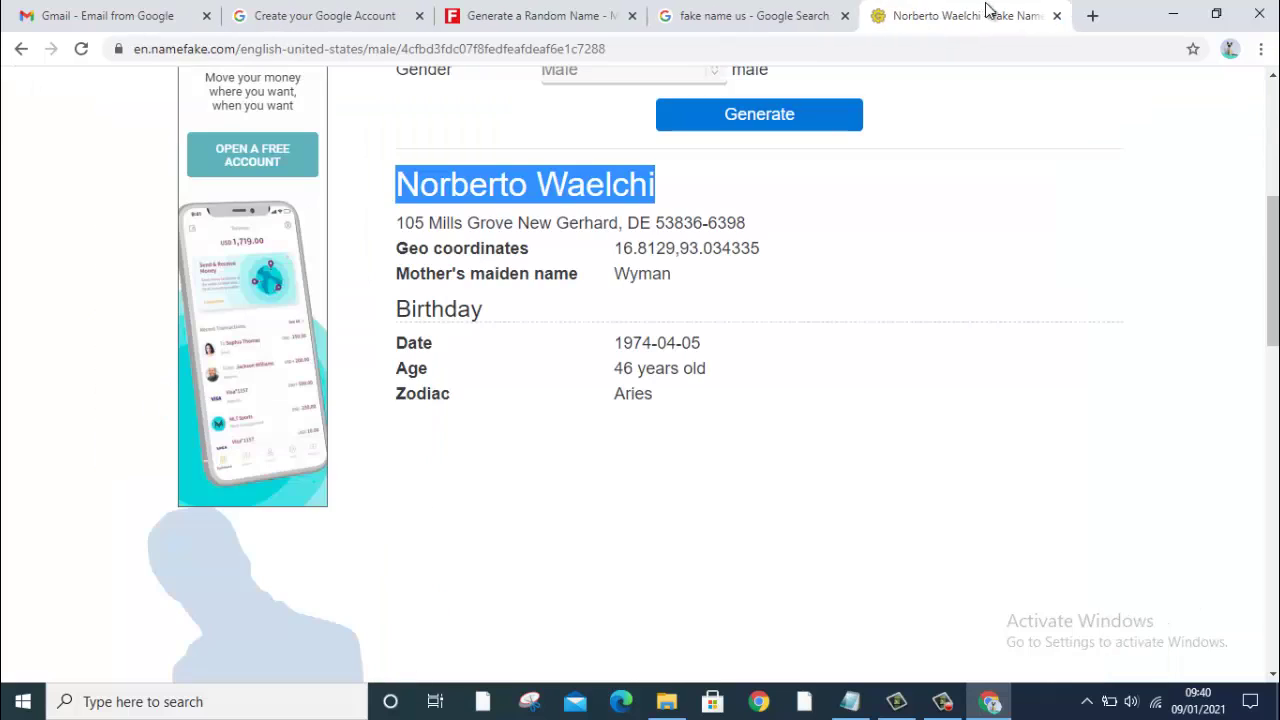
{"action": "left_click", "coordinate": [1057, 15]}
{"action": "left_click", "coordinate": [929, 15]}
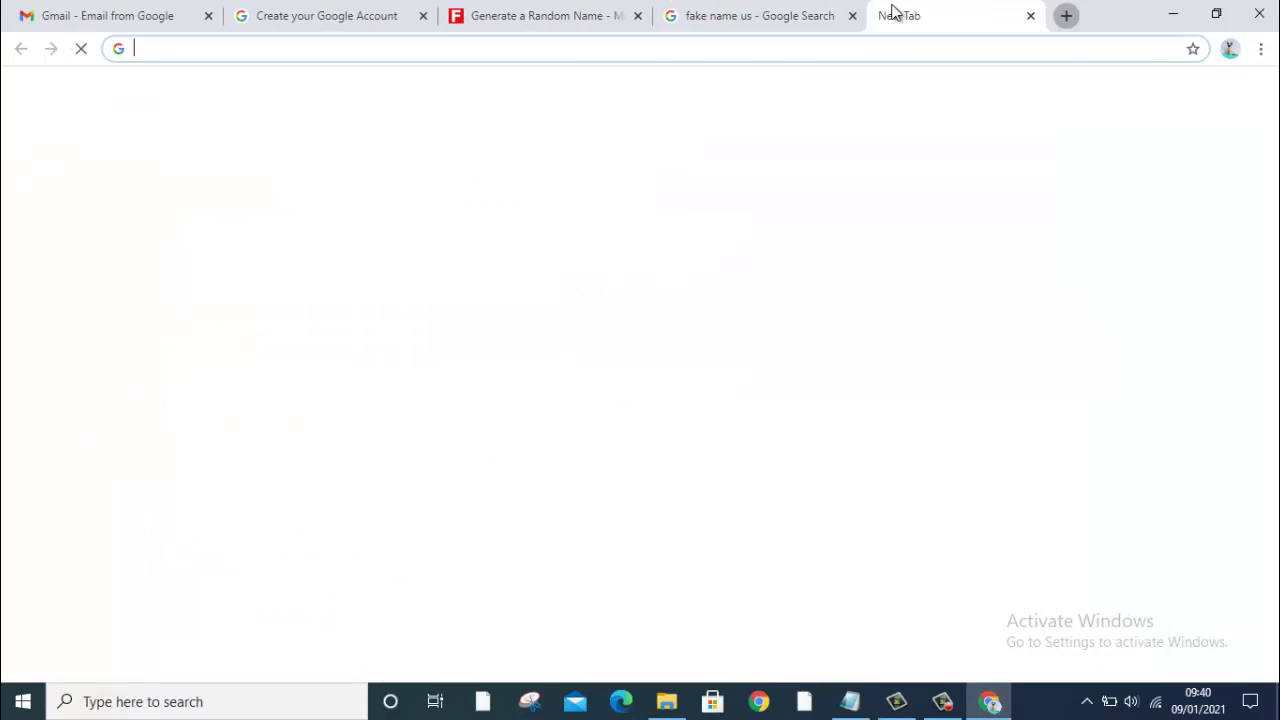
{"action": "left_click", "coordinate": [766, 8]}
{"action": "left_click", "coordinate": [563, 14]}
{"action": "left_click", "coordinate": [540, 429]}
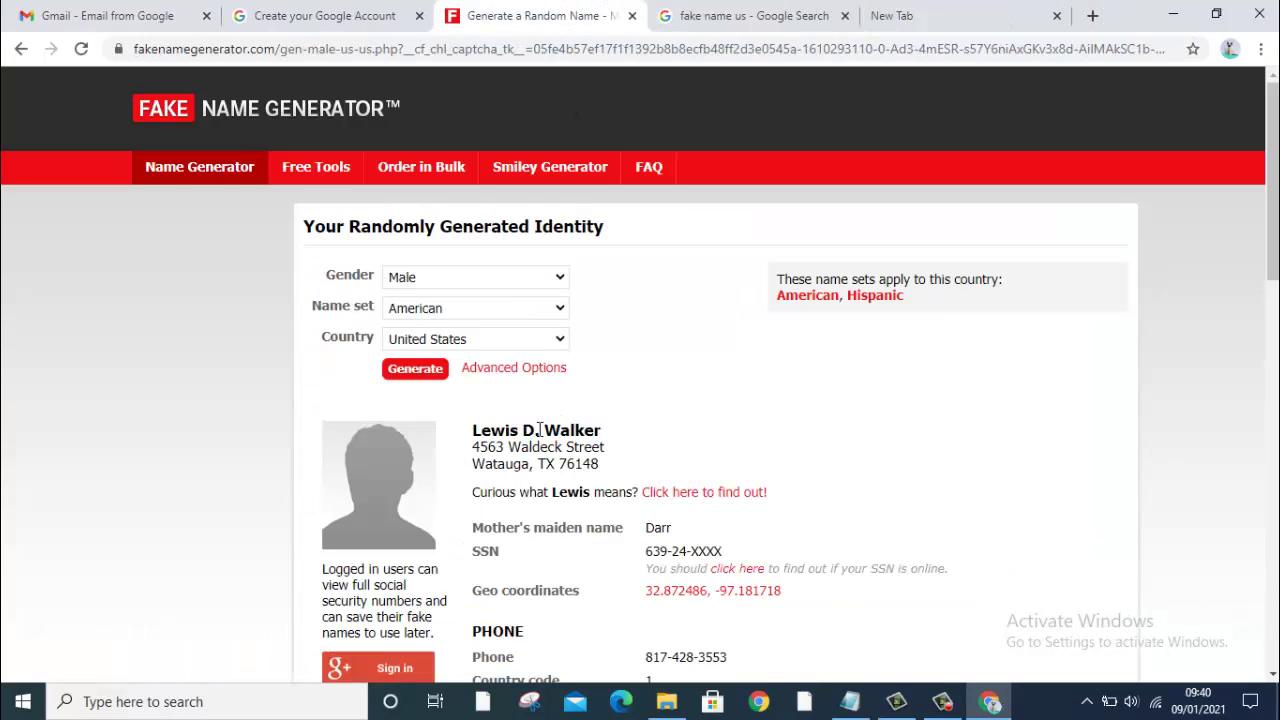
{"action": "triple_click", "coordinate": [540, 429]}
{"action": "key", "text": "ctrl+c"}
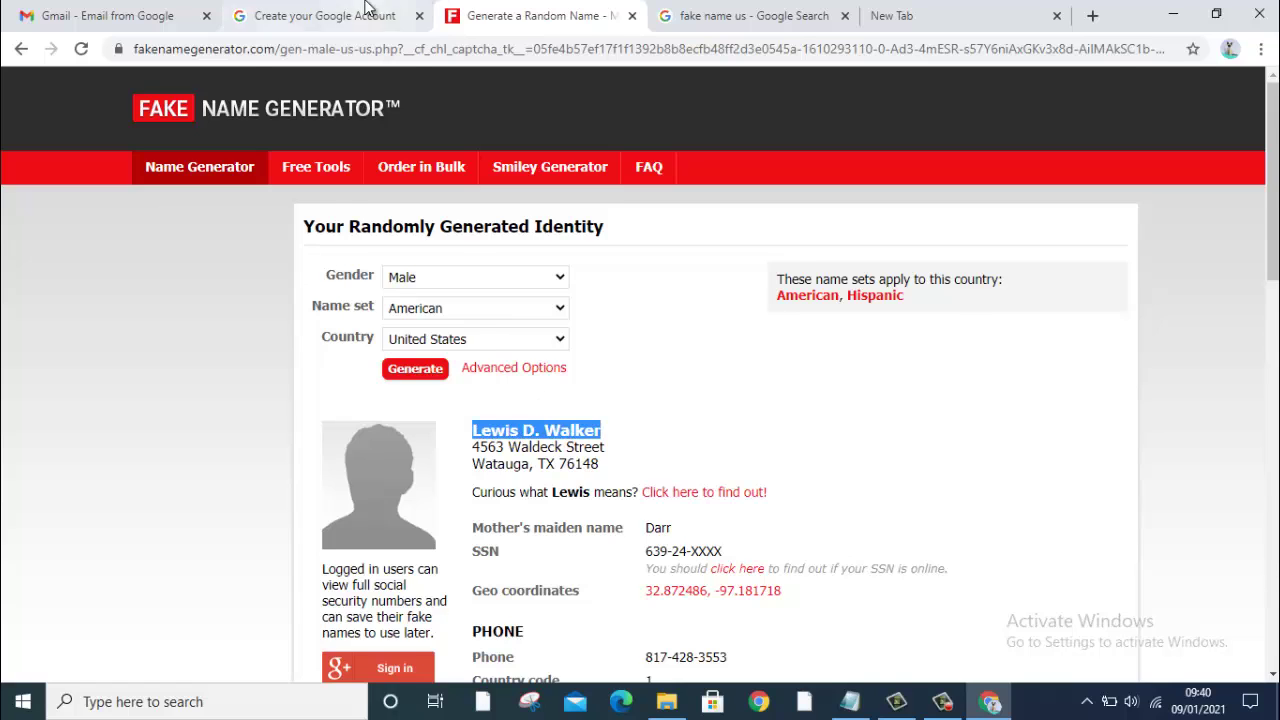
{"action": "left_click", "coordinate": [365, 12]}
Fill First name and Last name by splitting the pasted generated full name.
{"action": "key", "text": "ctrl+v"}
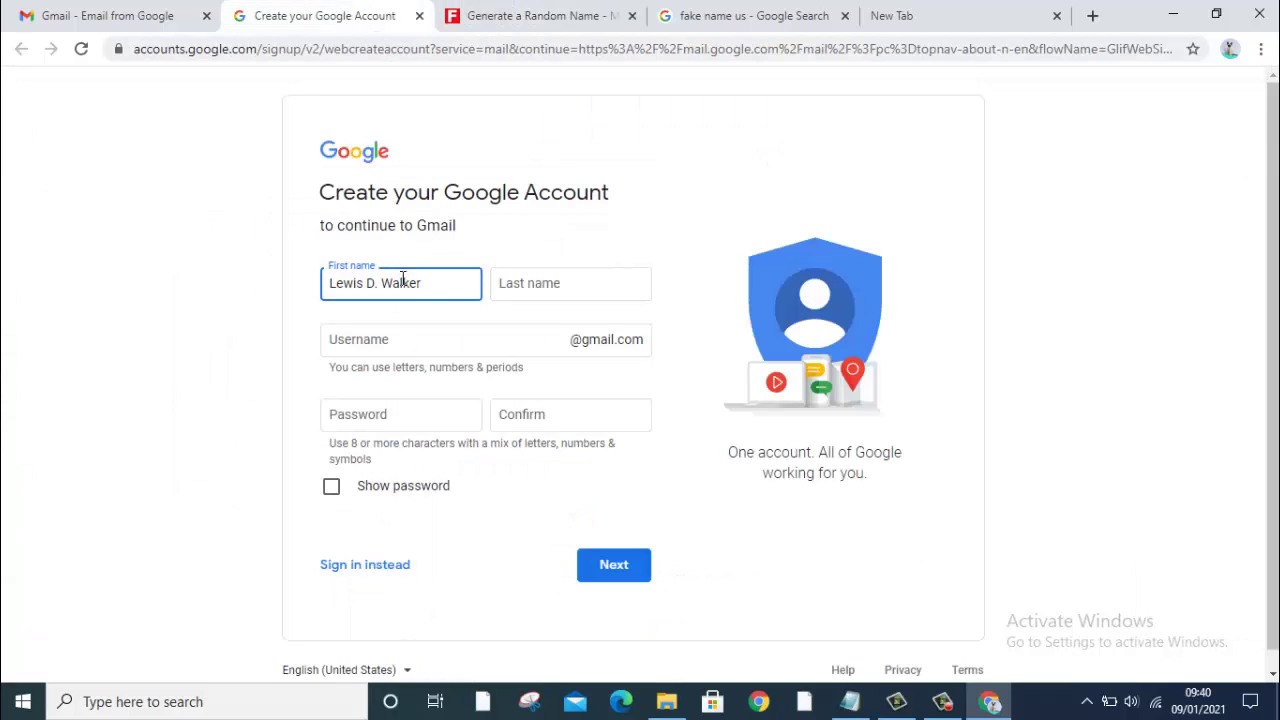
{"action": "double_click", "coordinate": [402, 283]}
{"action": "key", "text": "ctrl+x"}
{"action": "left_click", "coordinate": [500, 293]}
{"action": "key", "text": "ctrl+v"}
{"action": "left_click", "coordinate": [436, 287]}
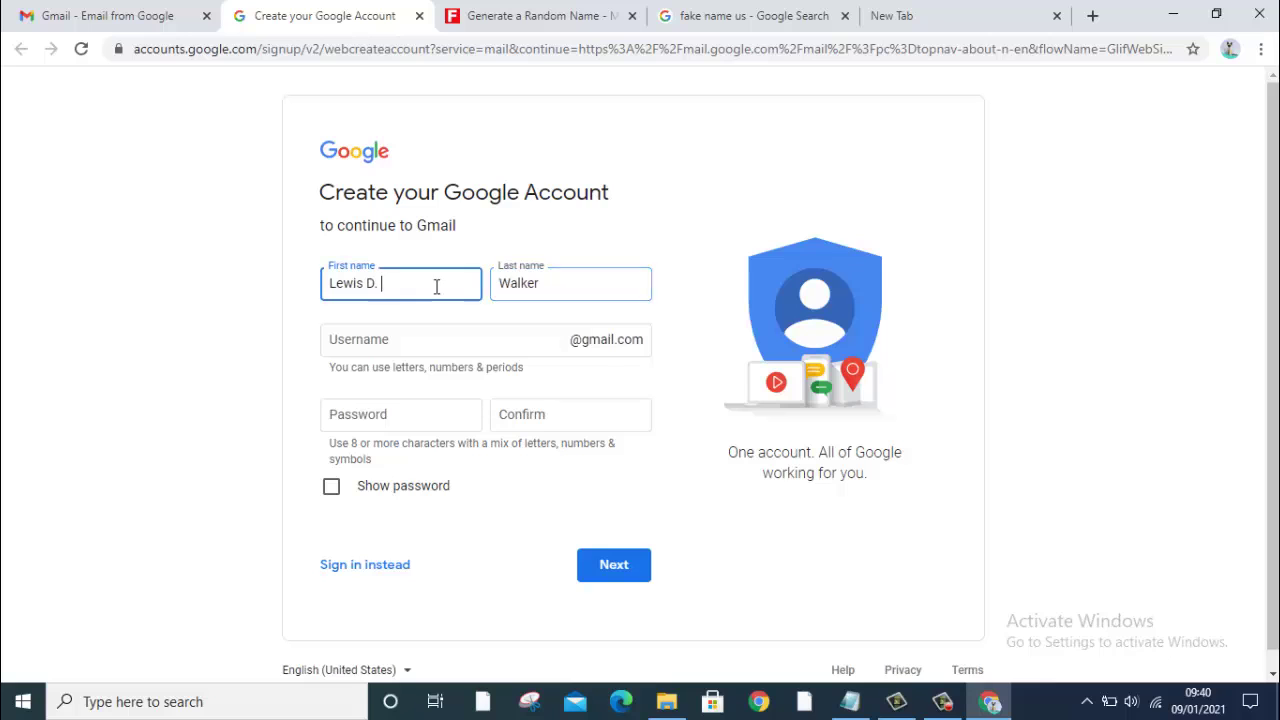
{"action": "key", "text": "BackSpace"}
{"action": "key", "text": "BackSpace"}
{"action": "key", "text": "BackSpace"}
{"action": "key", "text": "BackSpace"}
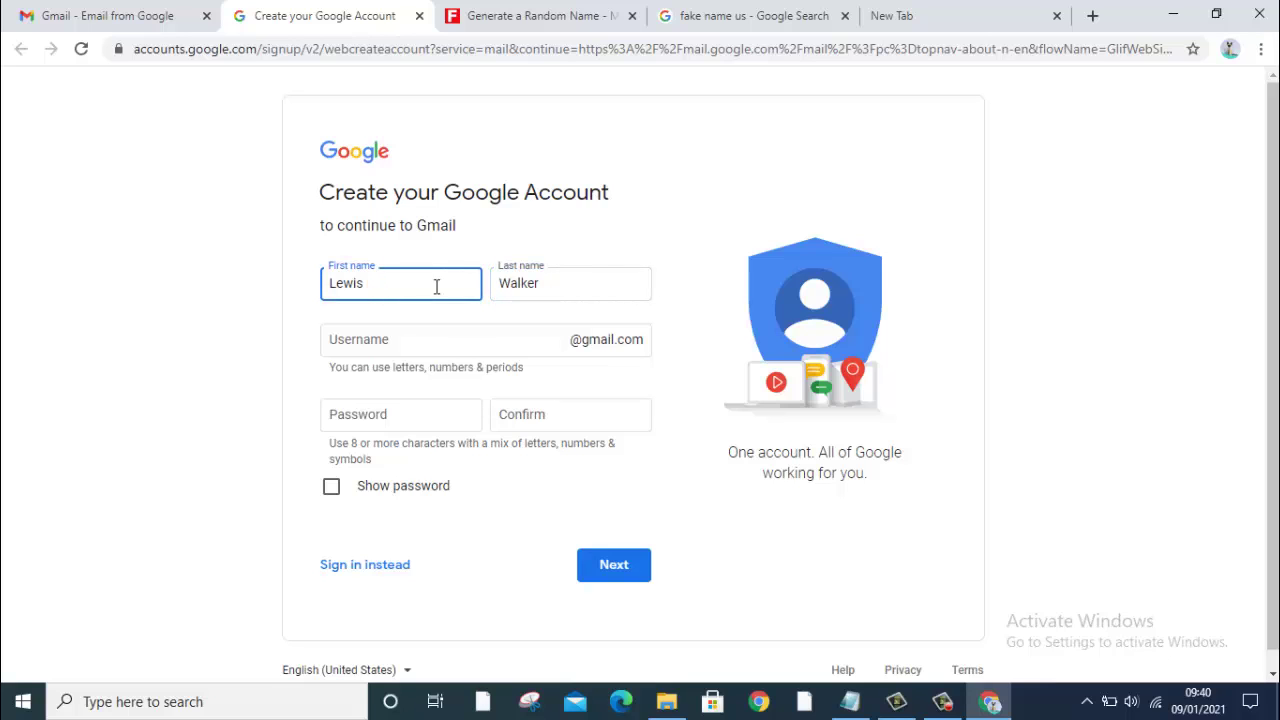
Set the username to the surname plus 32566, enter and confirm the password, and submit.
{"action": "scroll", "coordinate": [420, 300], "scroll_direction": "down", "scroll_amount": 1}
{"action": "left_click", "coordinate": [424, 314]}
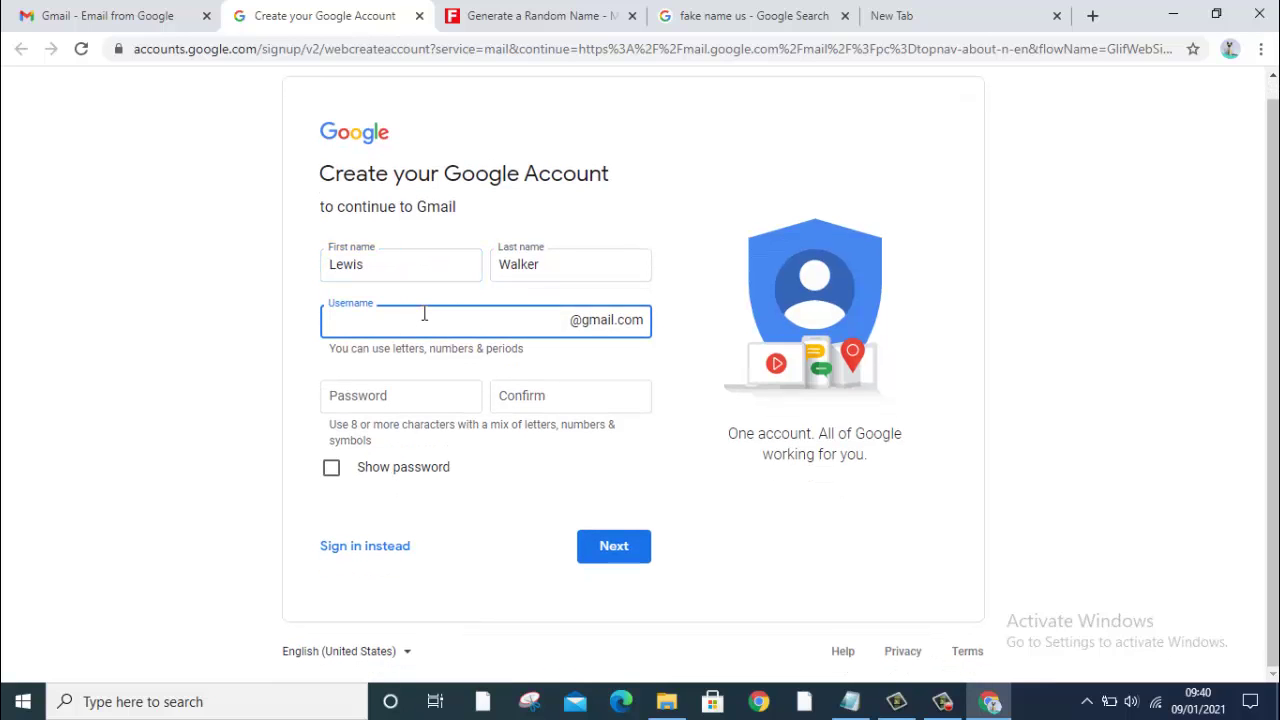
{"action": "key", "text": "ctrl+v"}
{"action": "type", "text": "32566"}
{"action": "left_click", "coordinate": [435, 399]}
{"action": "type", "text": "•••••••"}
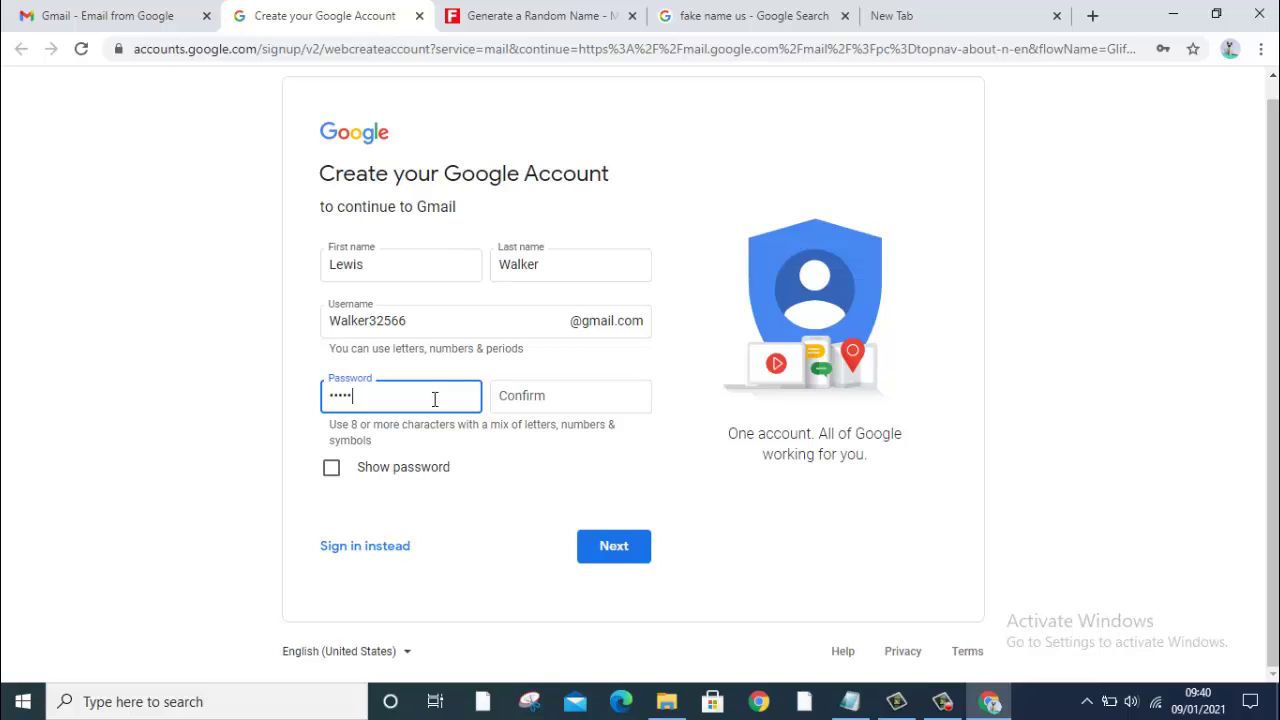
{"action": "type", "text": "•••"}
{"action": "key", "text": "Tab"}
{"action": "type", "text": "••••"}
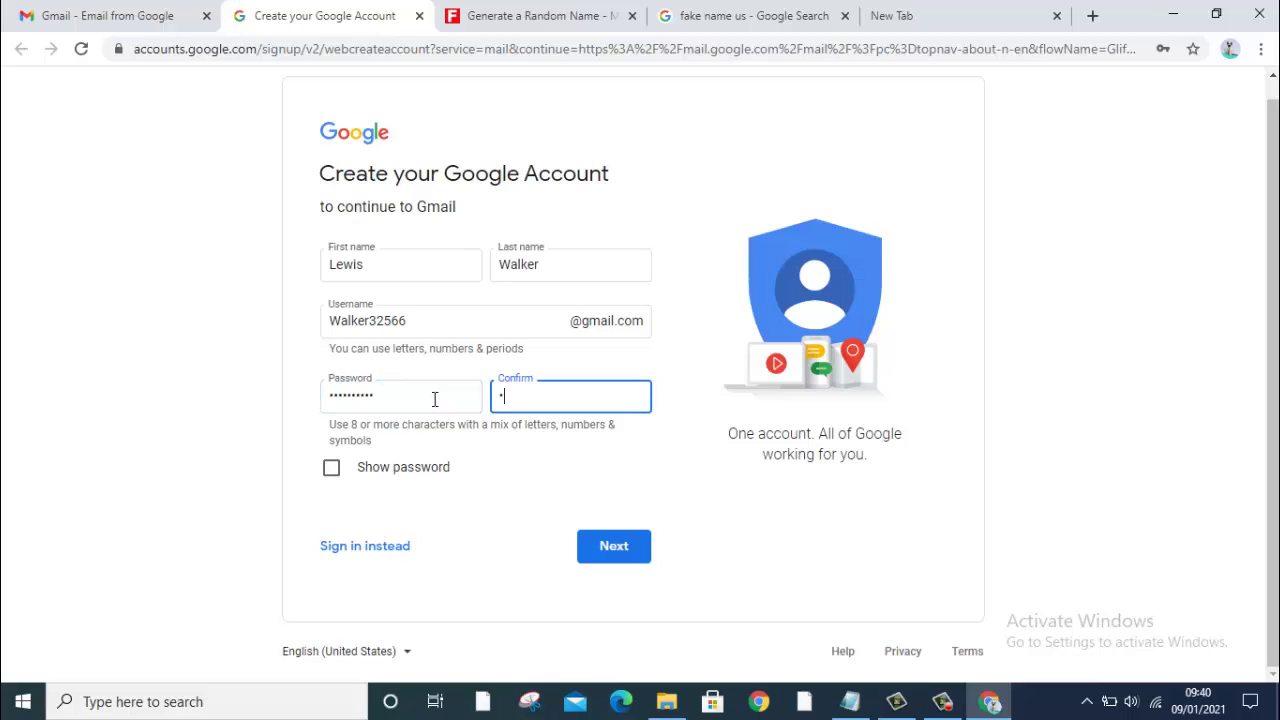
{"action": "type", "text": "••••••"}
{"action": "left_click", "coordinate": [611, 552]}
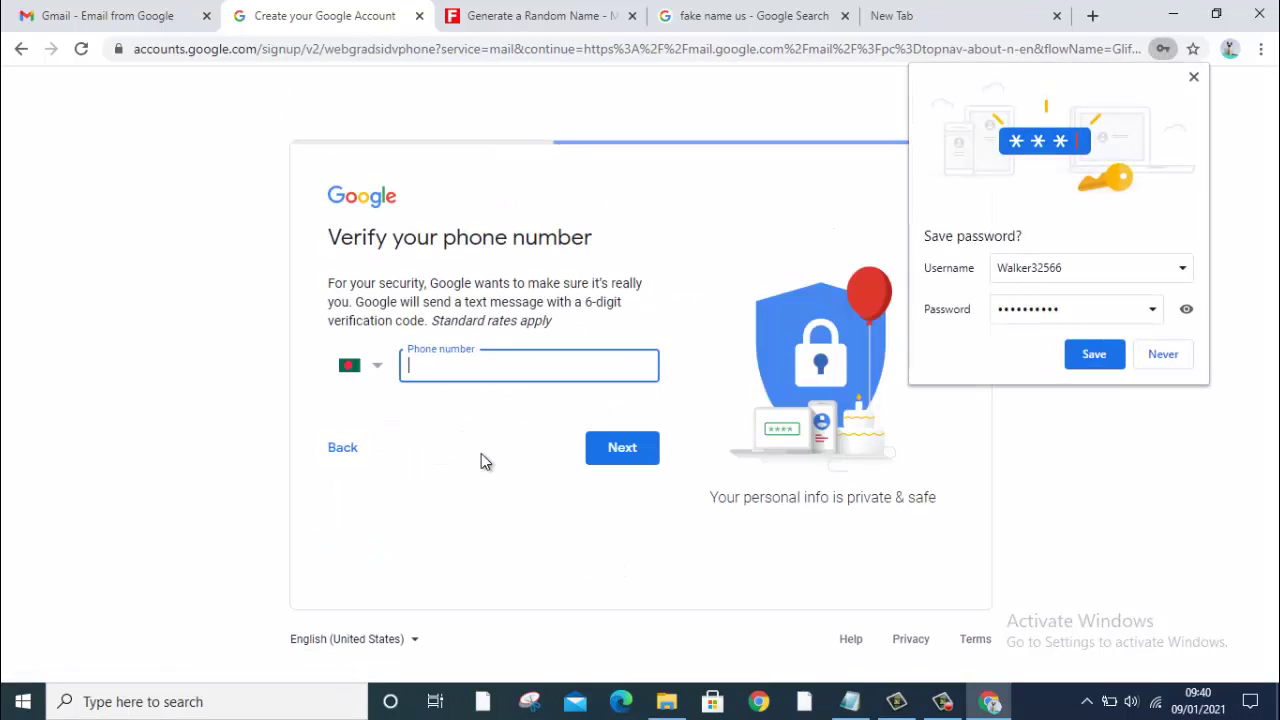
Decline saving the password, then enter, correct and submit the phone number.
{"action": "left_click", "coordinate": [1162, 356]}
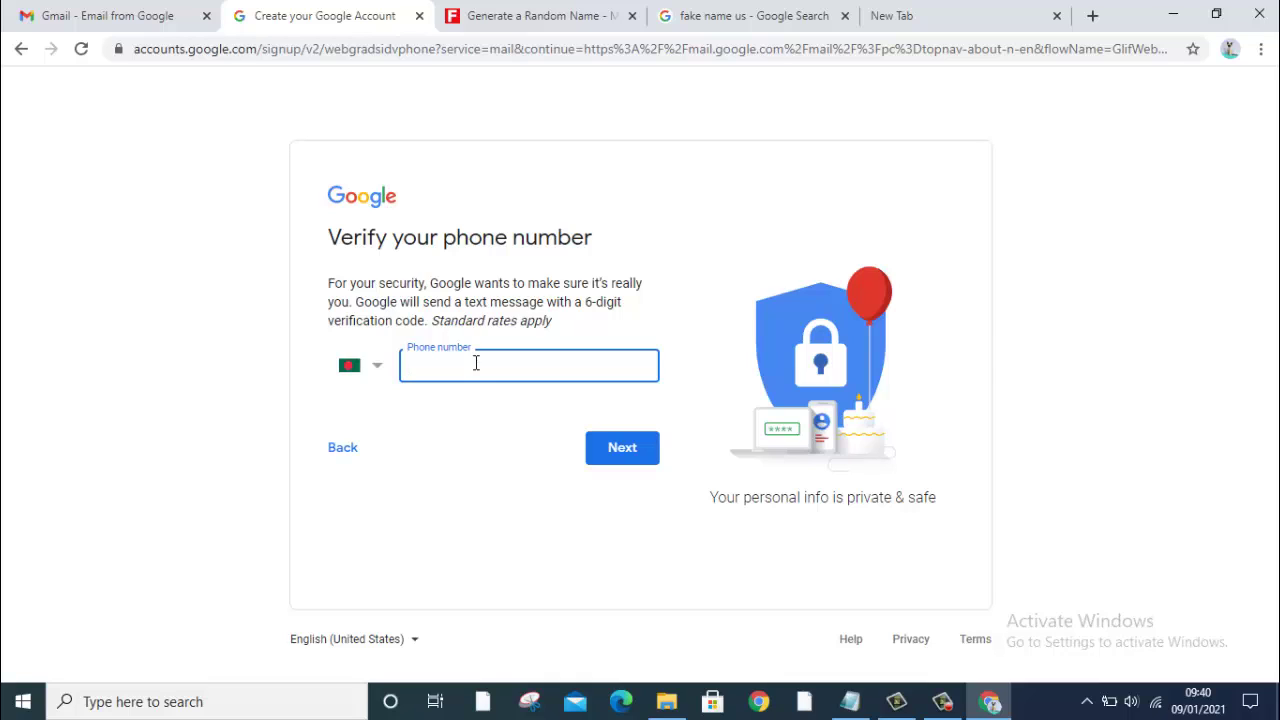
{"action": "key", "text": "Return"}
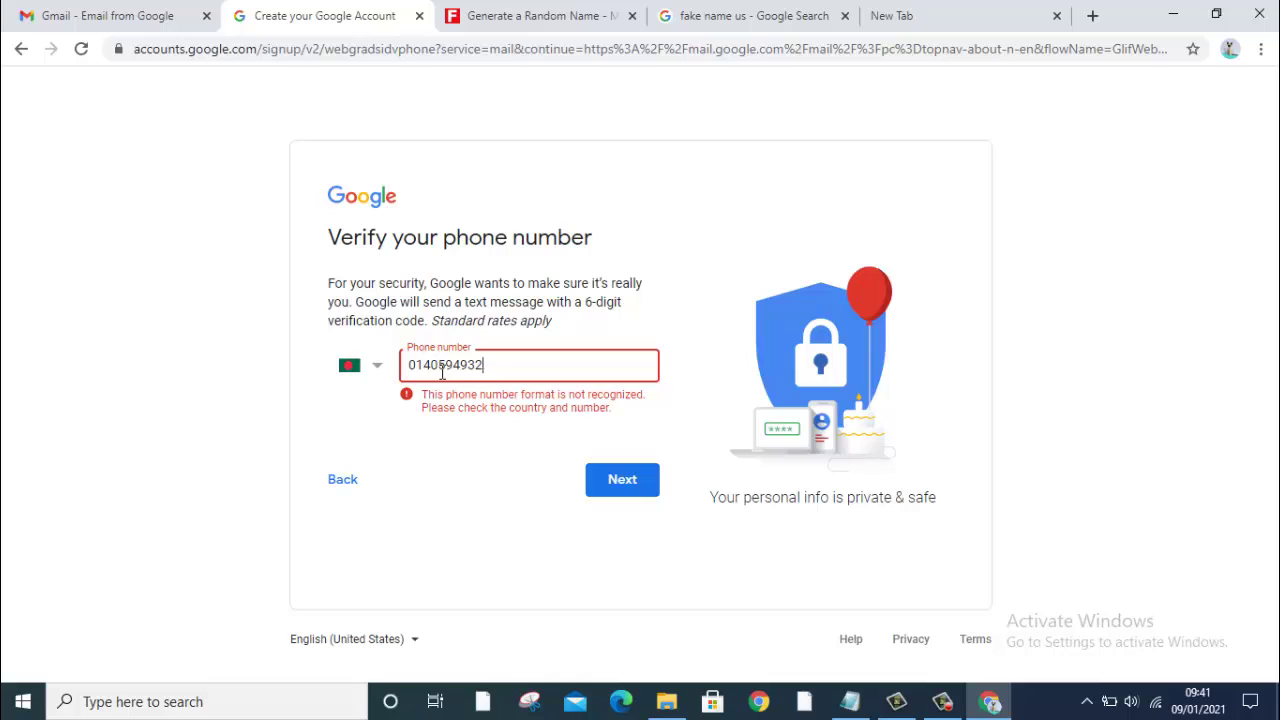
{"action": "left_click", "coordinate": [443, 372]}
{"action": "type", "text": "1"}
{"action": "key", "text": "Return"}
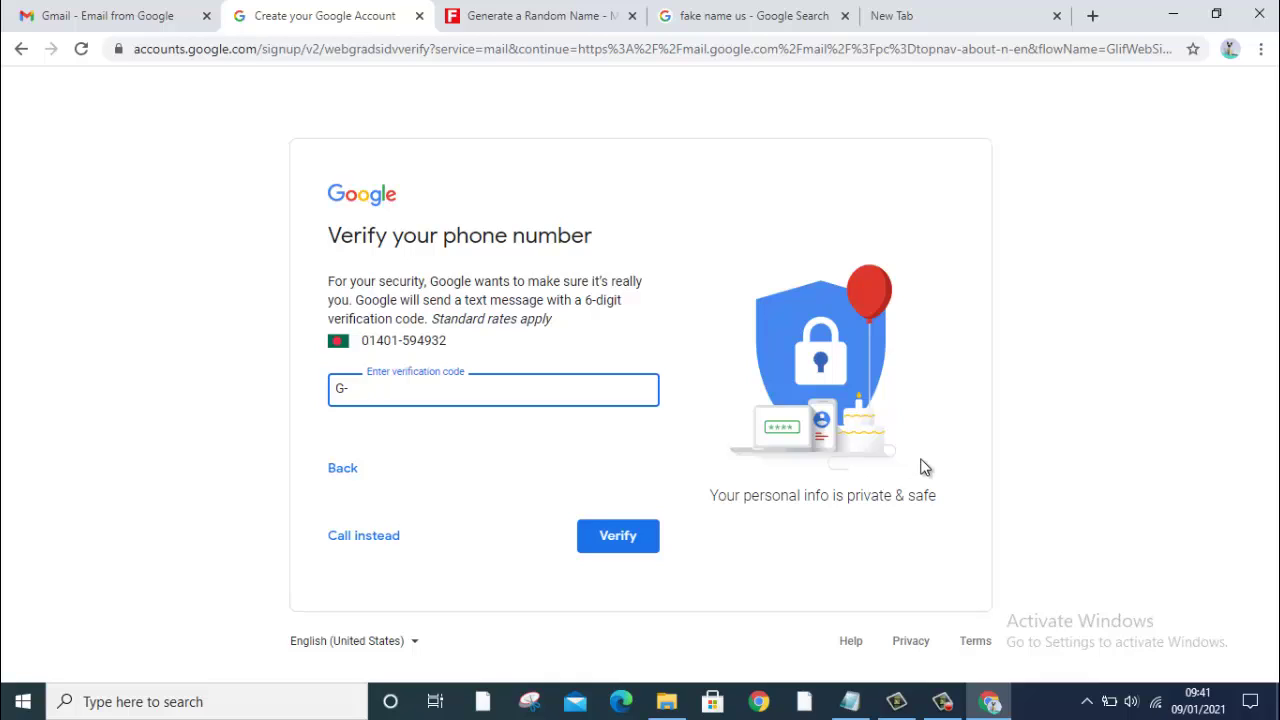
Enter the texted verification code and submit it.
{"action": "key", "text": "Return"}
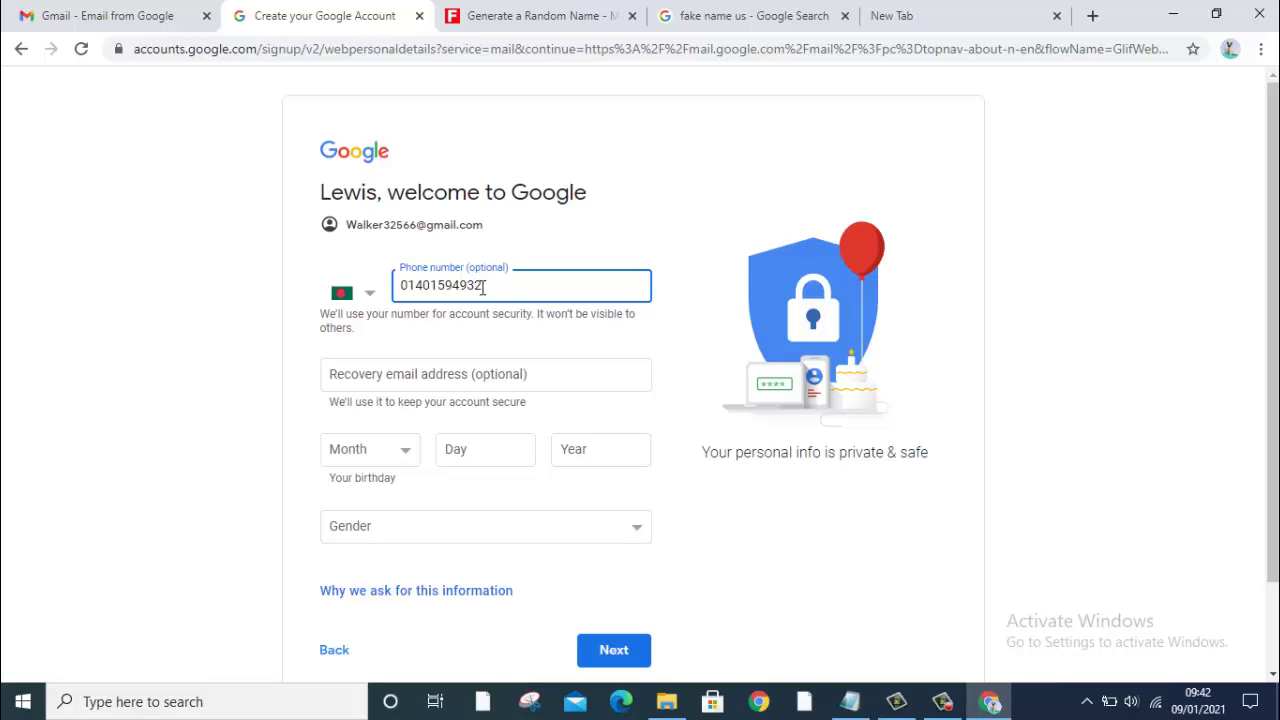
Delete the optional phone number, then undo to restore it.
{"action": "left_click_drag", "start_coordinate": [491, 284], "coordinate": [400, 285]}
{"action": "left_click", "coordinate": [514, 284]}
{"action": "double_click", "coordinate": [472, 286]}
{"action": "left_click", "coordinate": [517, 287]}
{"action": "left_click_drag", "start_coordinate": [516, 287], "coordinate": [407, 290]}
{"action": "double_click", "coordinate": [506, 288]}
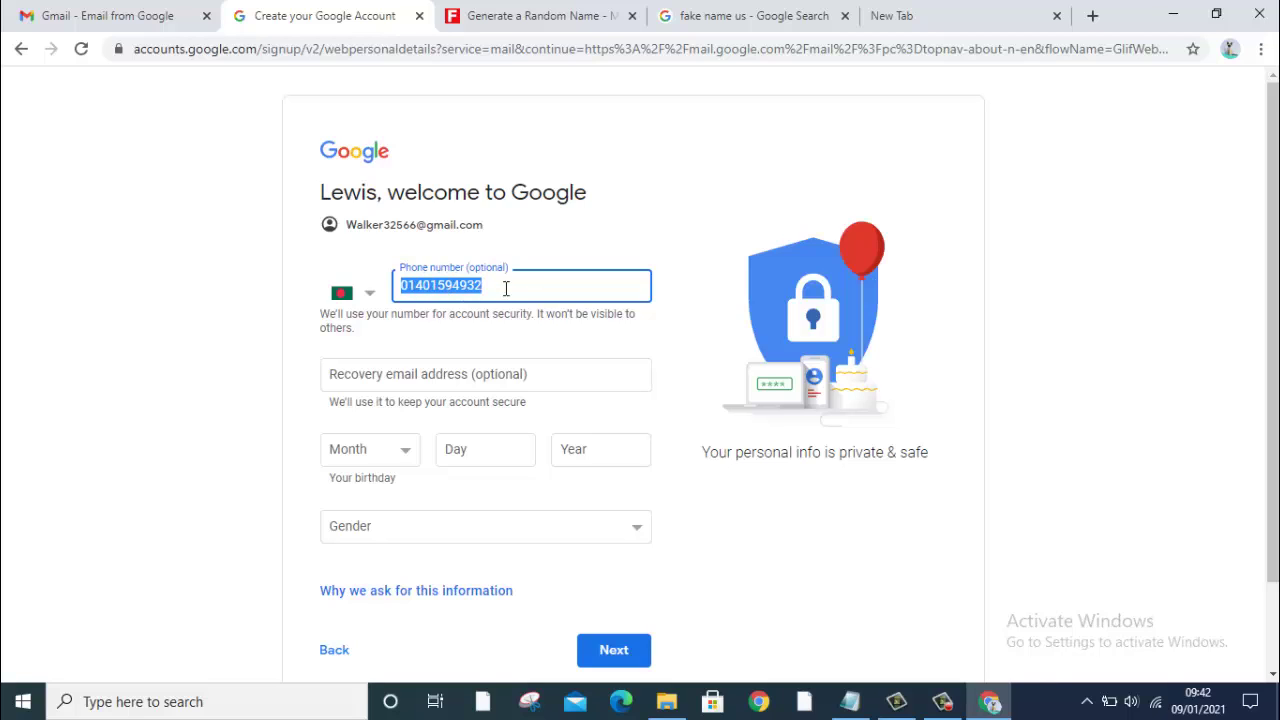
{"action": "key", "text": "BackSpace"}
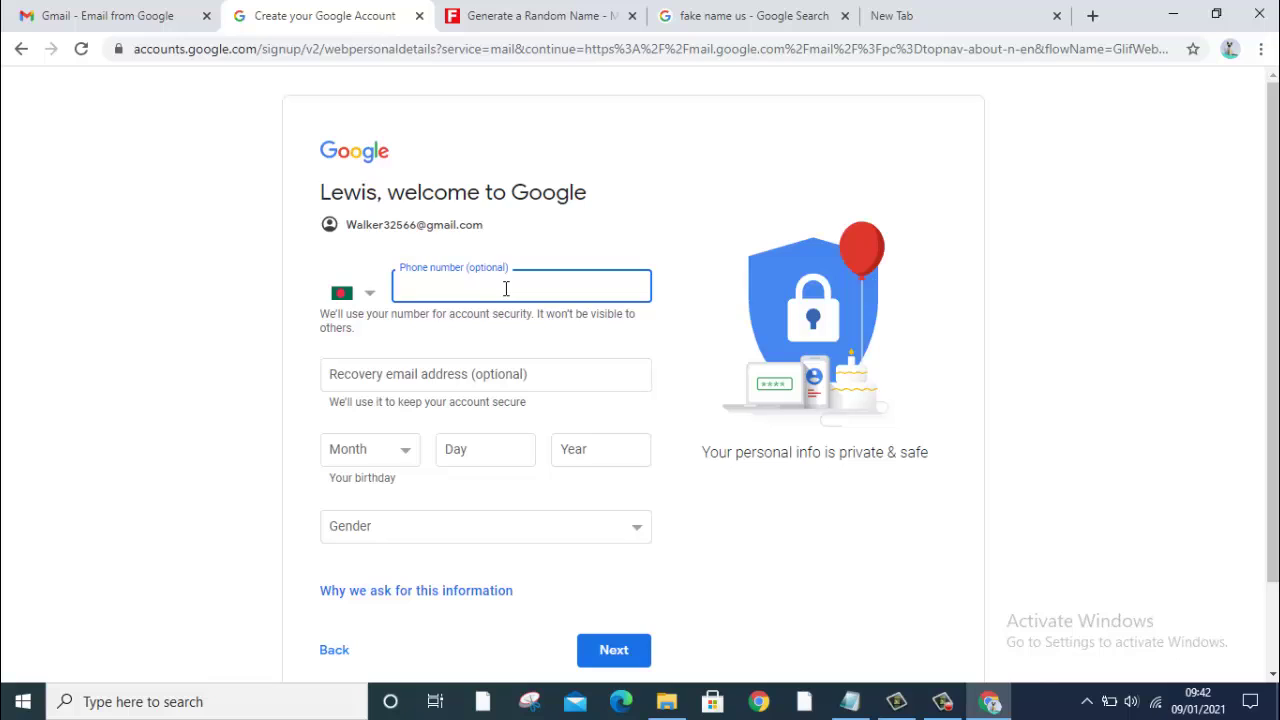
{"action": "key", "text": "ctrl+z"}
{"action": "left_click", "coordinate": [505, 288]}
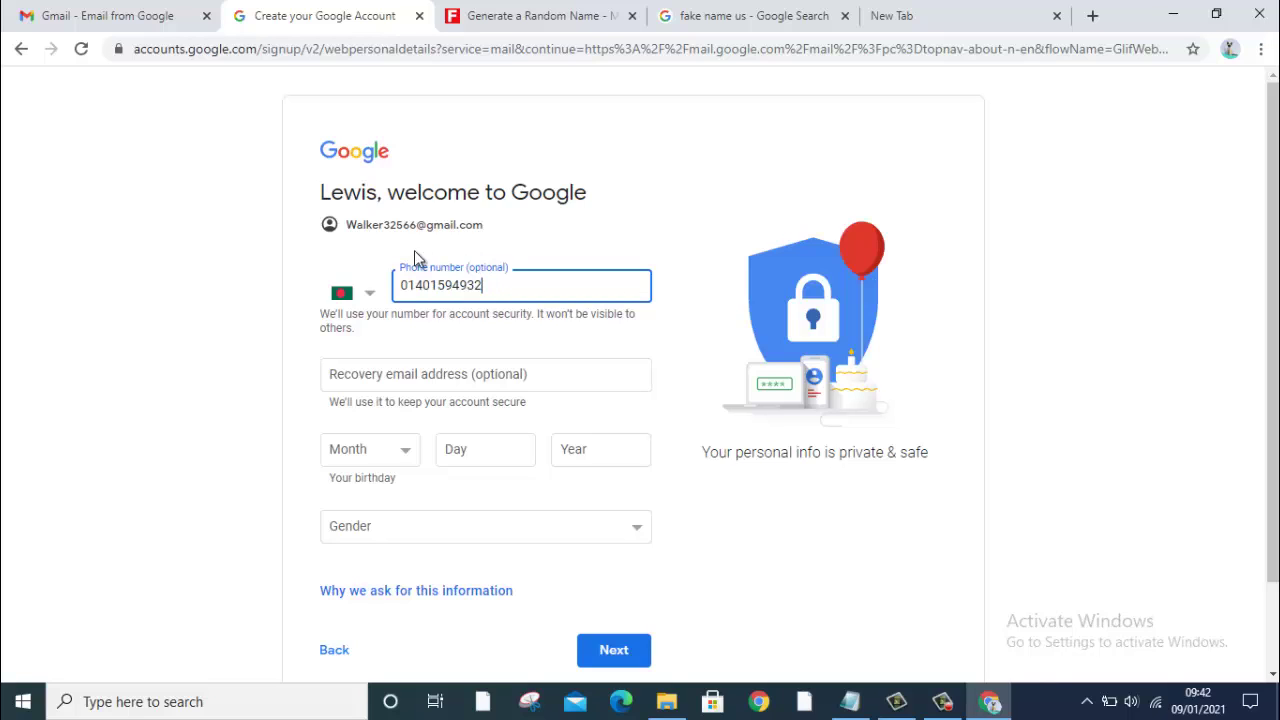
{"action": "double_click", "coordinate": [503, 291]}
{"action": "left_click", "coordinate": [378, 284]}
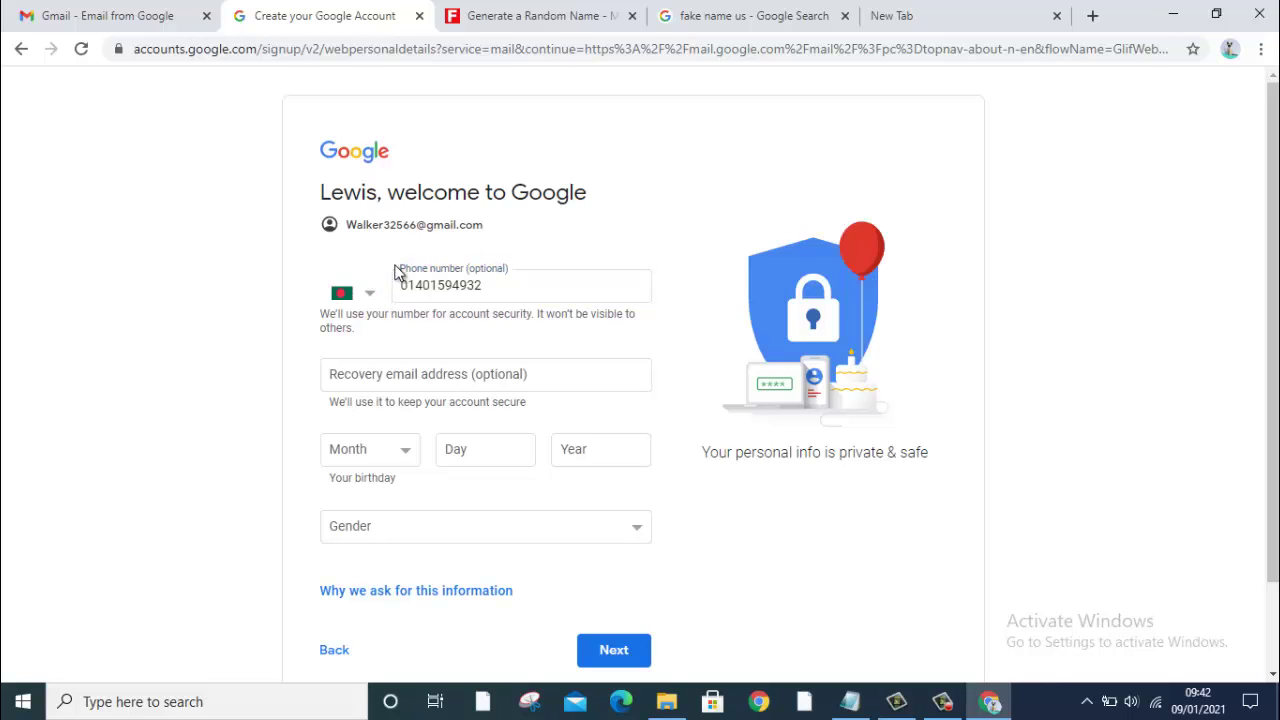
{"action": "double_click", "coordinate": [512, 285]}
{"action": "left_click", "coordinate": [350, 260]}
{"action": "scroll", "coordinate": [423, 343], "scroll_direction": "down", "scroll_amount": 1}
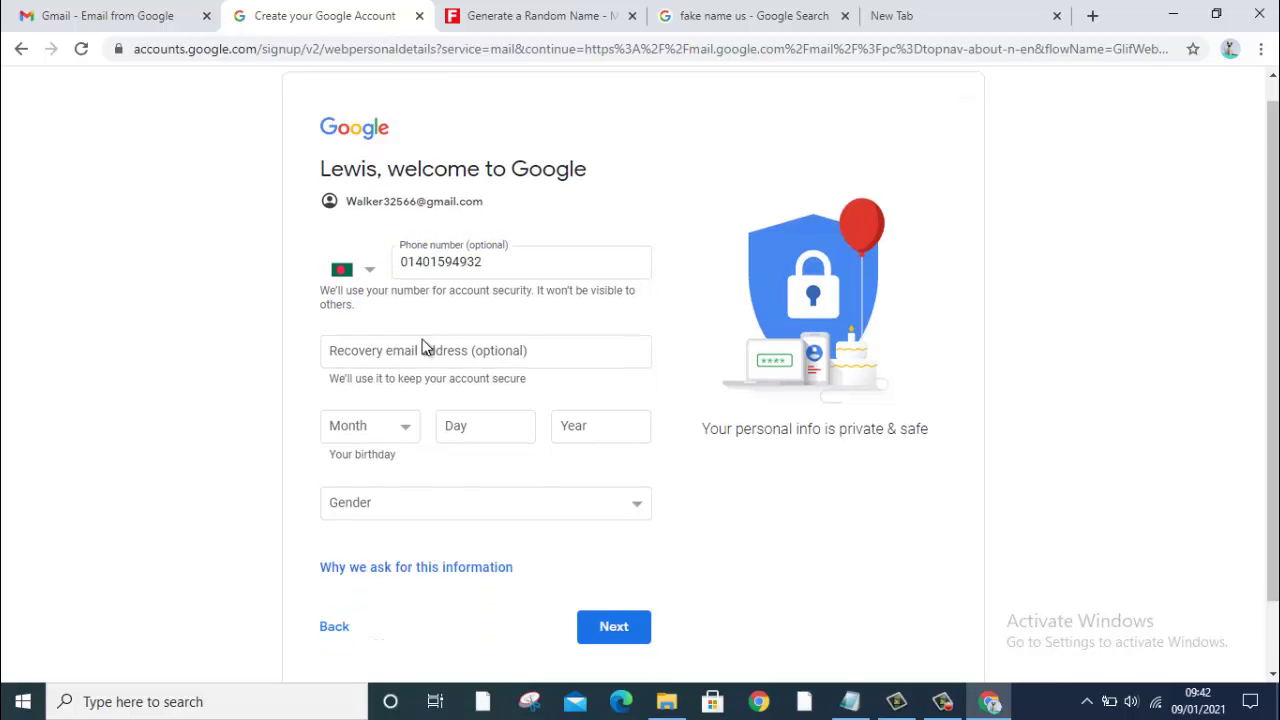
{"action": "left_click", "coordinate": [420, 283]}
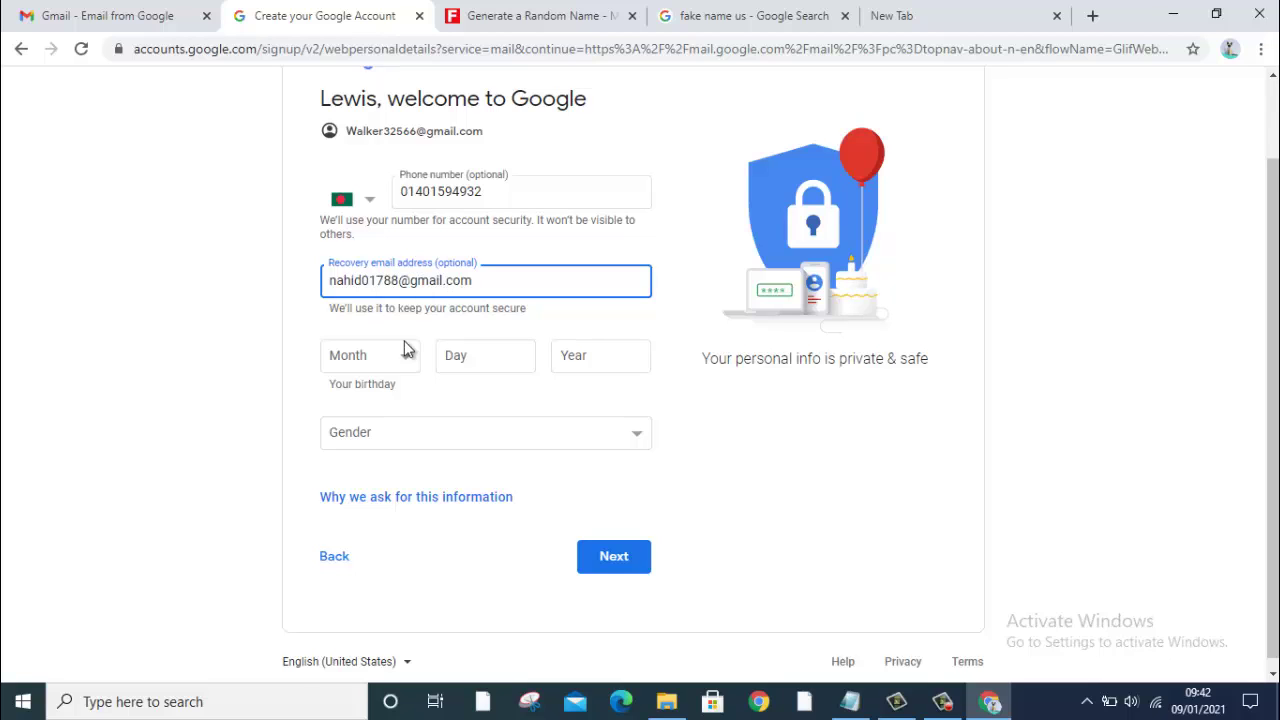
{"action": "left_click", "coordinate": [368, 358]}
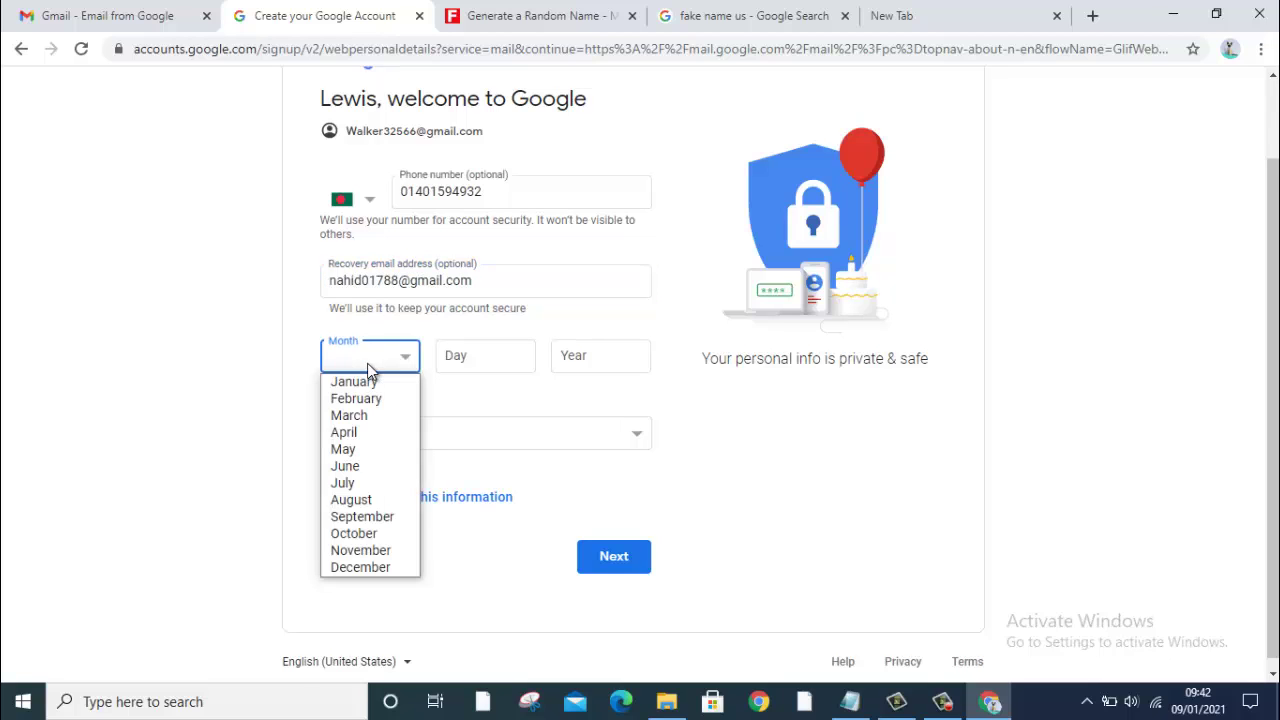
{"action": "left_click", "coordinate": [366, 459]}
{"action": "left_click", "coordinate": [469, 350]}
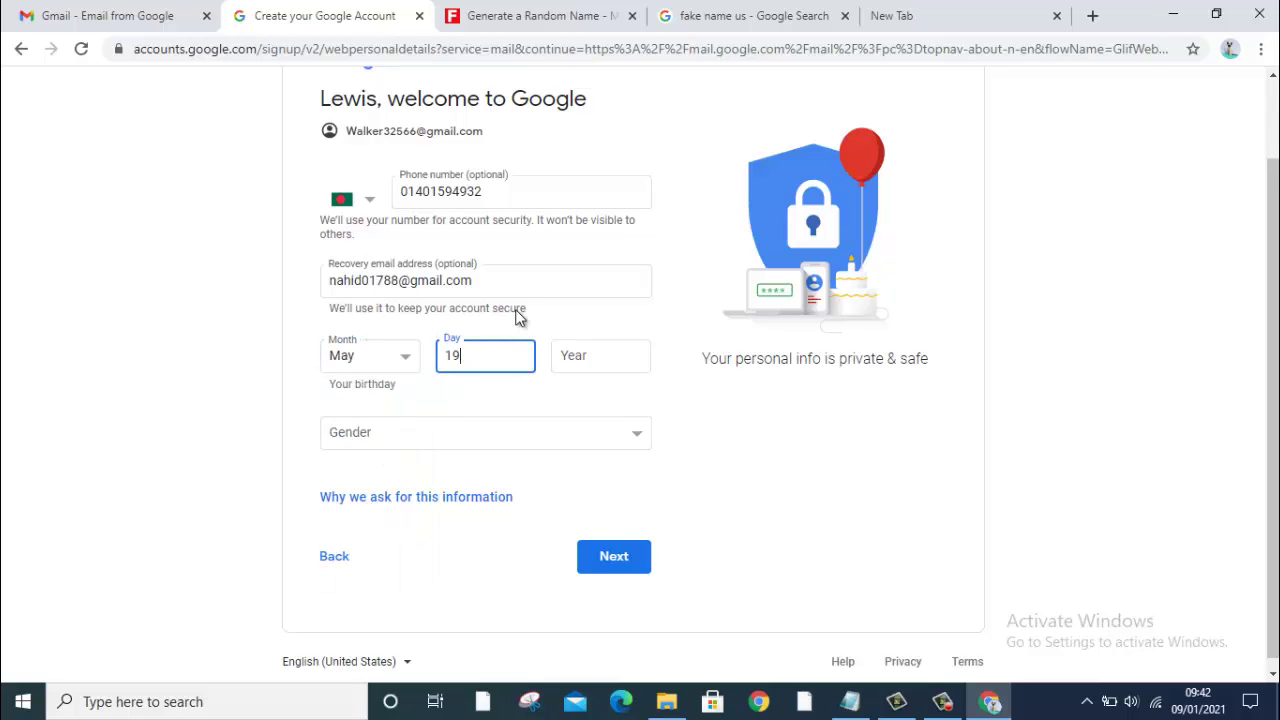
{"action": "scroll", "coordinate": [518, 312], "scroll_direction": "up", "scroll_amount": 1}
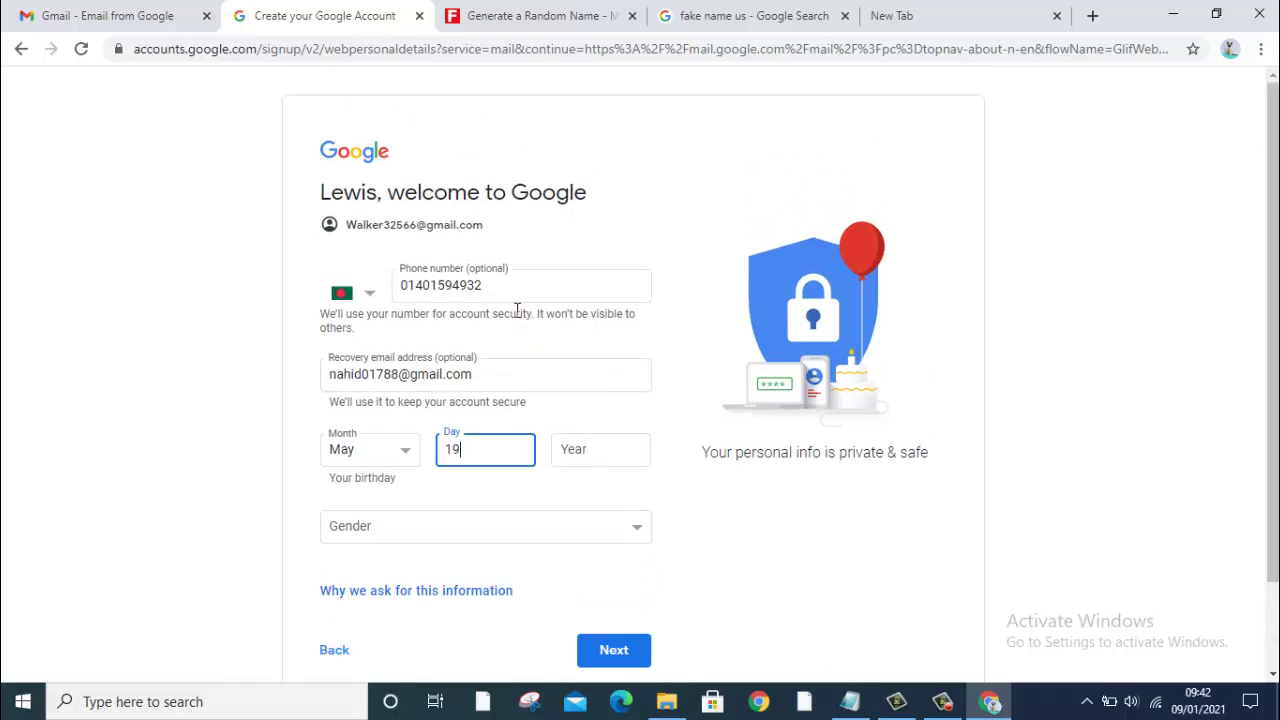
{"action": "left_click", "coordinate": [619, 452]}
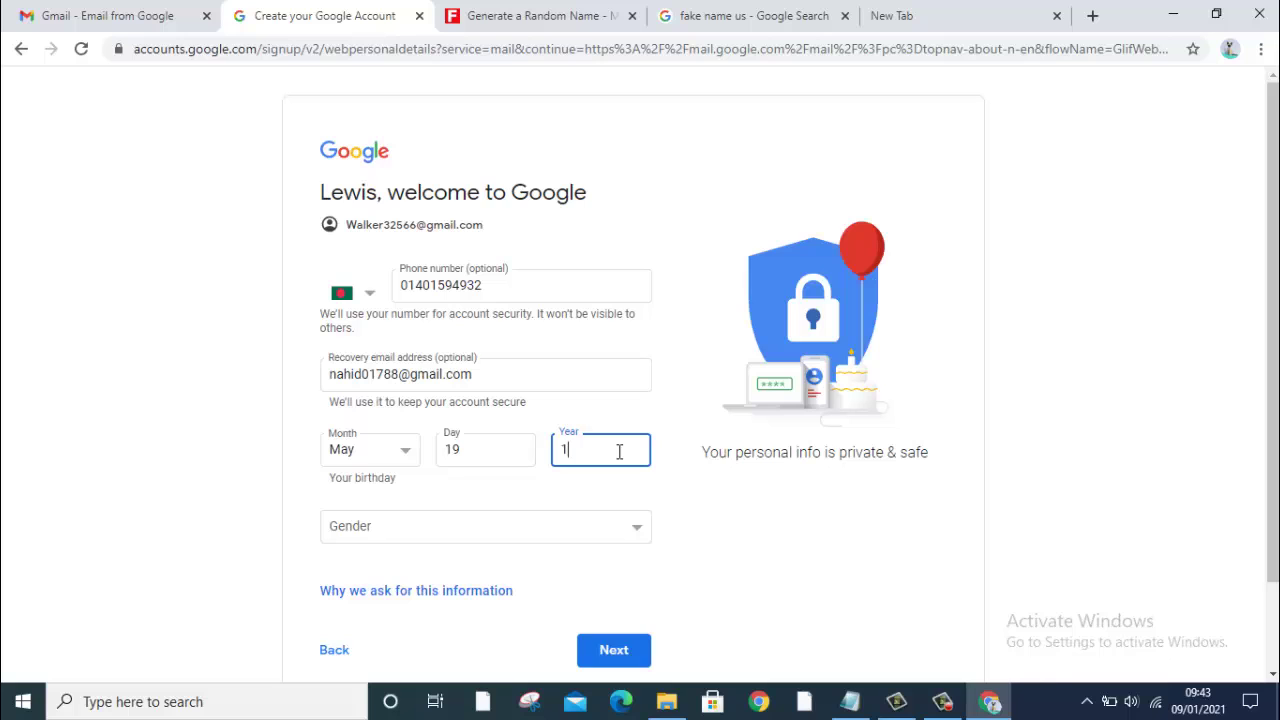
{"action": "scroll", "coordinate": [524, 507], "scroll_direction": "down", "scroll_amount": 1}
{"action": "left_click", "coordinate": [474, 431]}
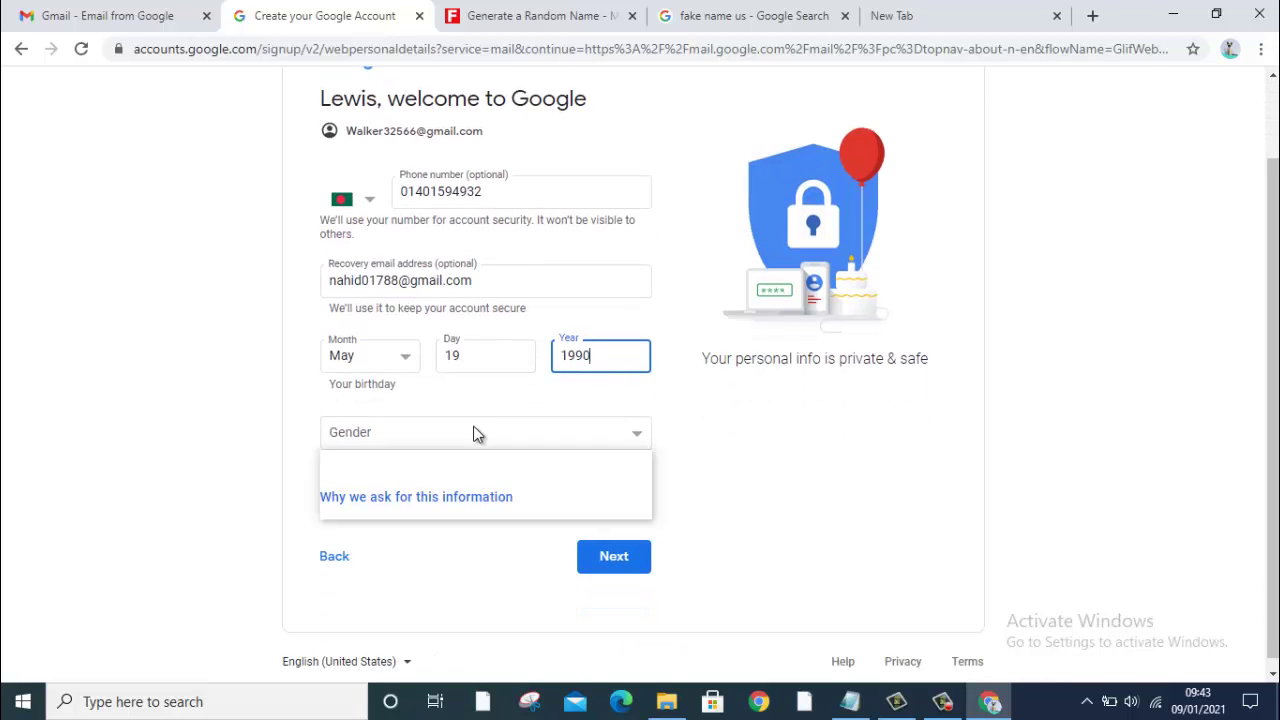
{"action": "left_click", "coordinate": [466, 480]}
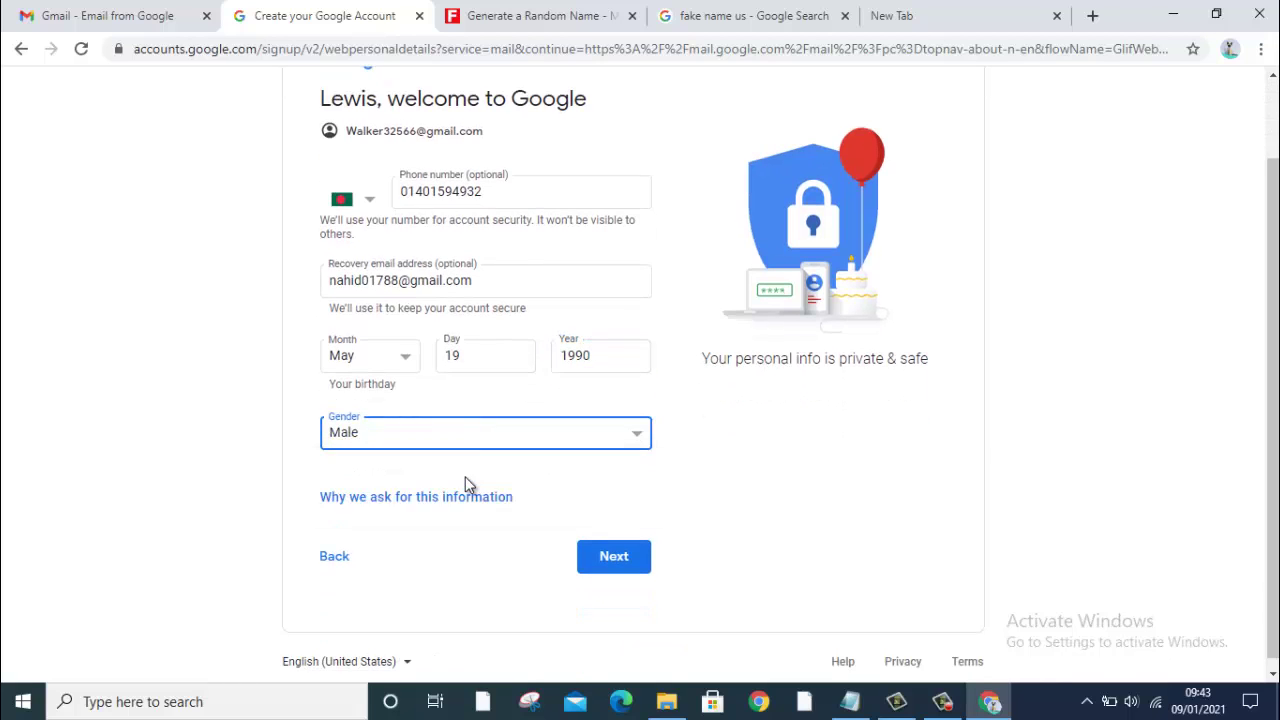
Check the details against the generated fake identity, then submit the form.
{"action": "left_click", "coordinate": [586, 14]}
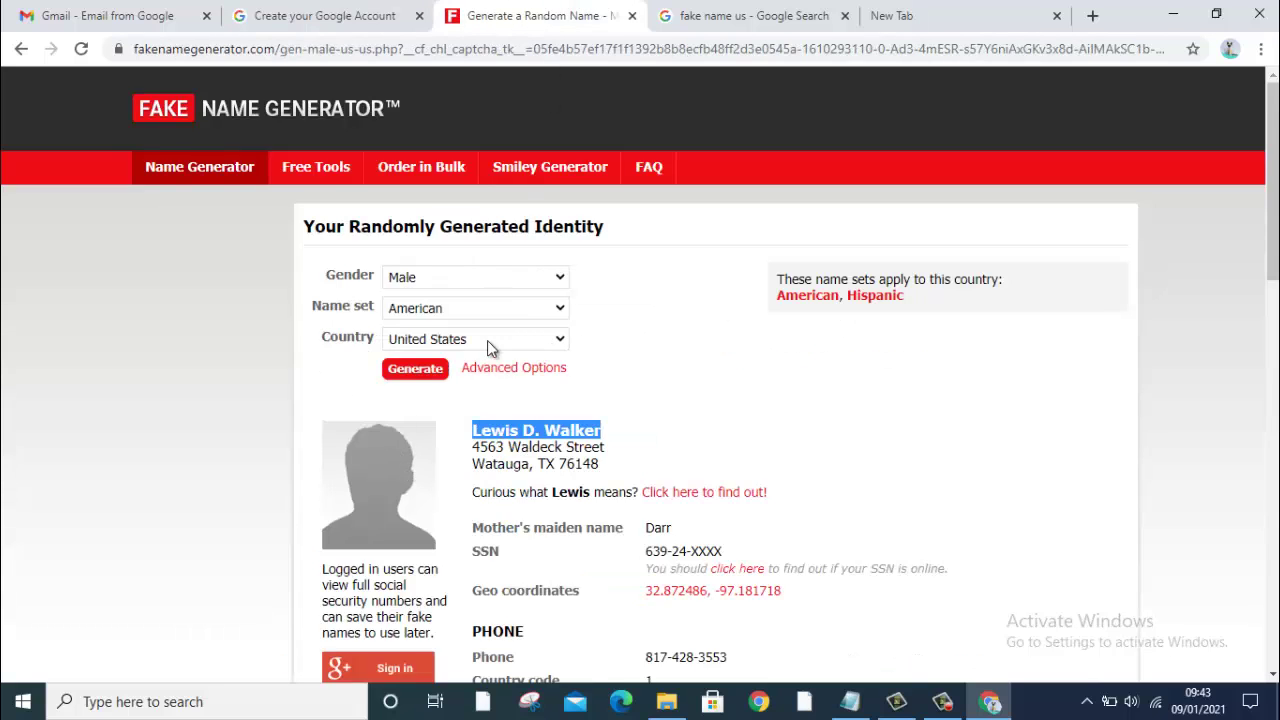
{"action": "scroll", "coordinate": [430, 400], "scroll_direction": "down", "scroll_amount": 1}
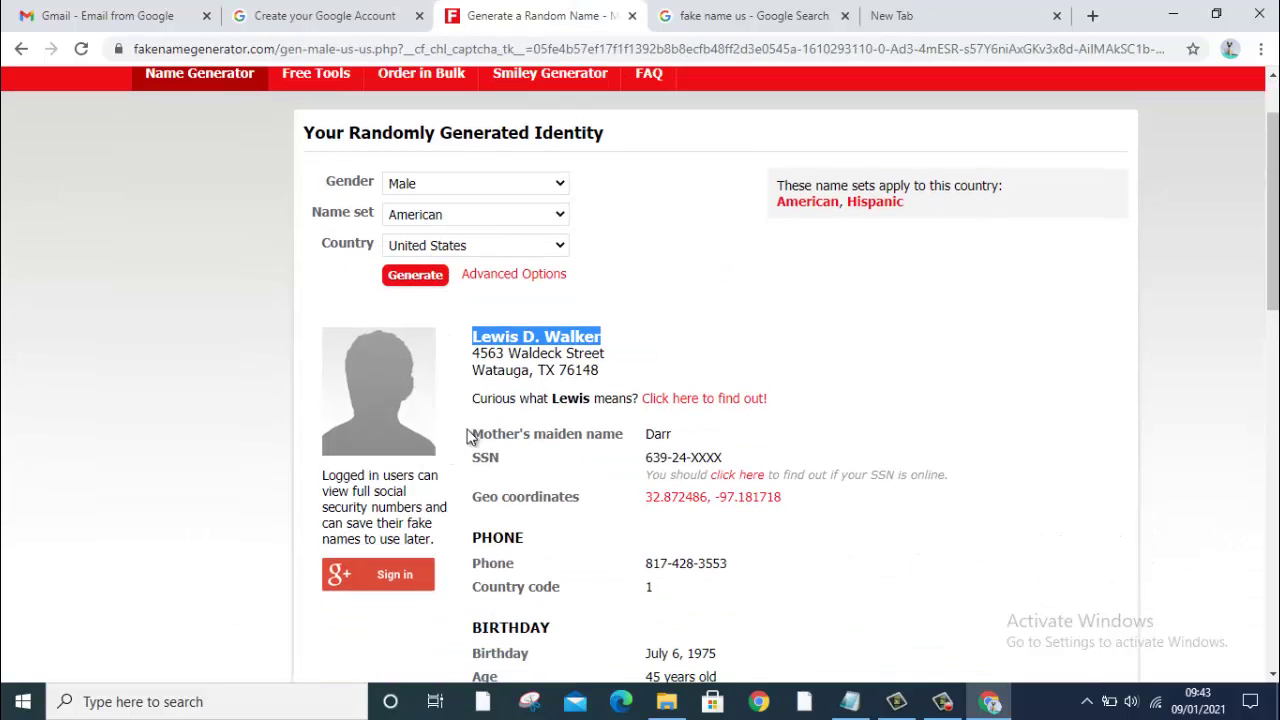
{"action": "scroll", "coordinate": [403, 481], "scroll_direction": "up", "scroll_amount": 1}
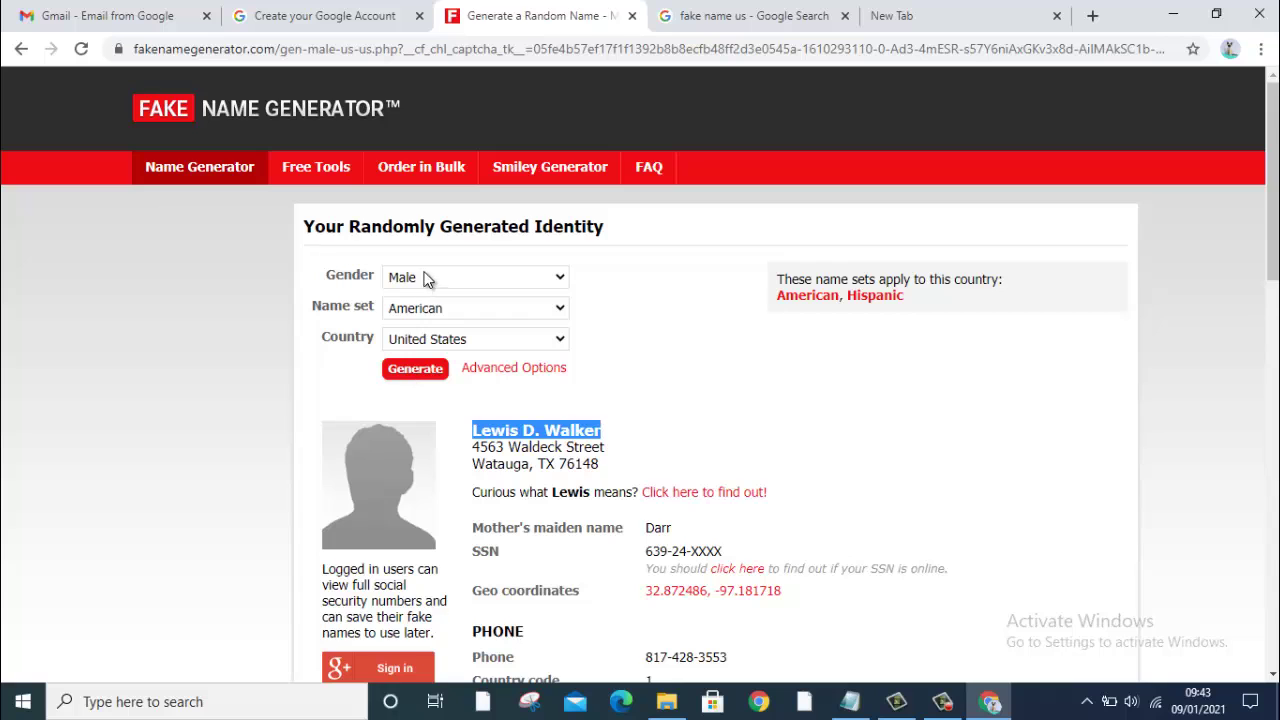
{"action": "left_click", "coordinate": [349, 12]}
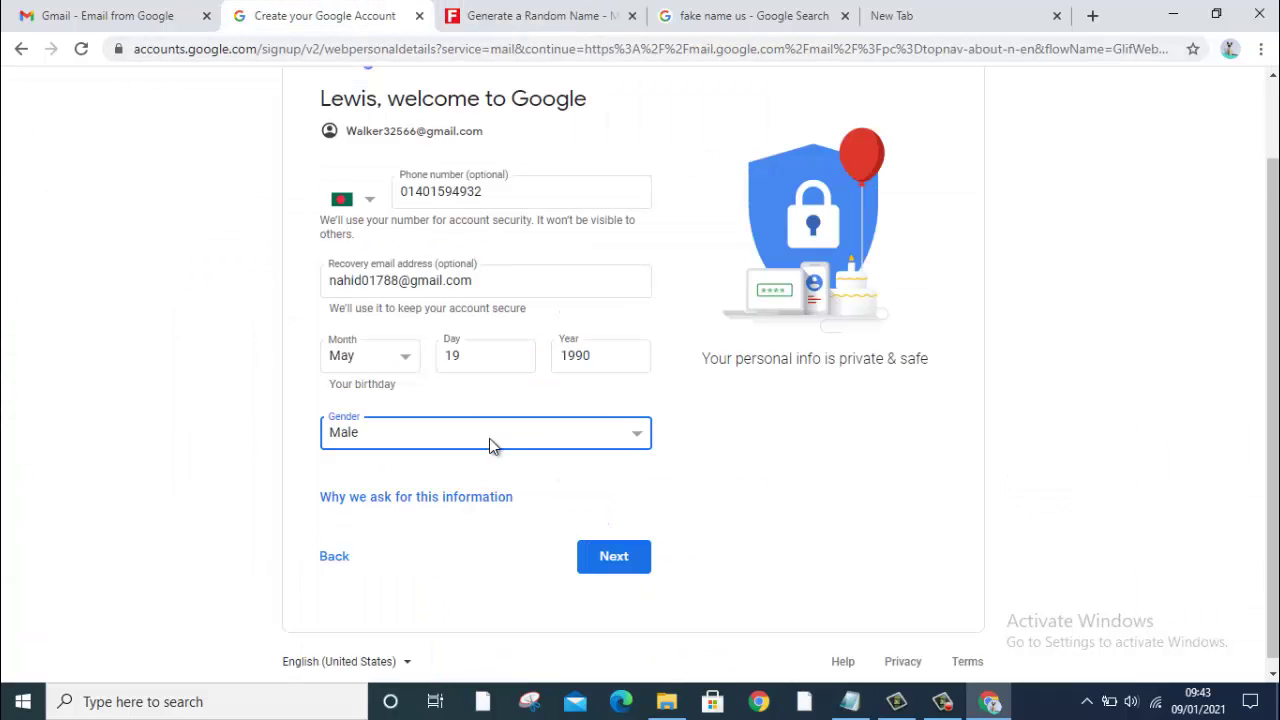
{"action": "scroll", "coordinate": [470, 445], "scroll_direction": "down", "scroll_amount": 1}
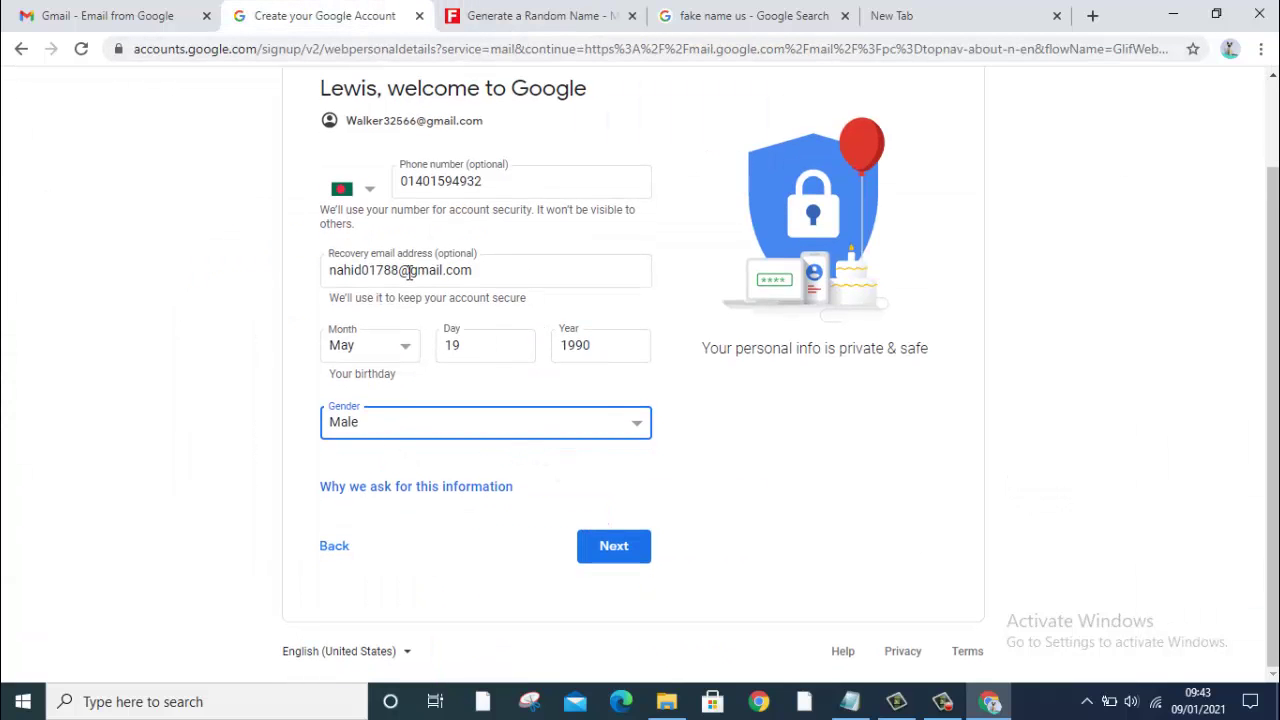
{"action": "scroll", "coordinate": [416, 286], "scroll_direction": "up", "scroll_amount": 1}
{"action": "scroll", "coordinate": [476, 451], "scroll_direction": "down", "scroll_amount": 1}
{"action": "left_click", "coordinate": [515, 18]}
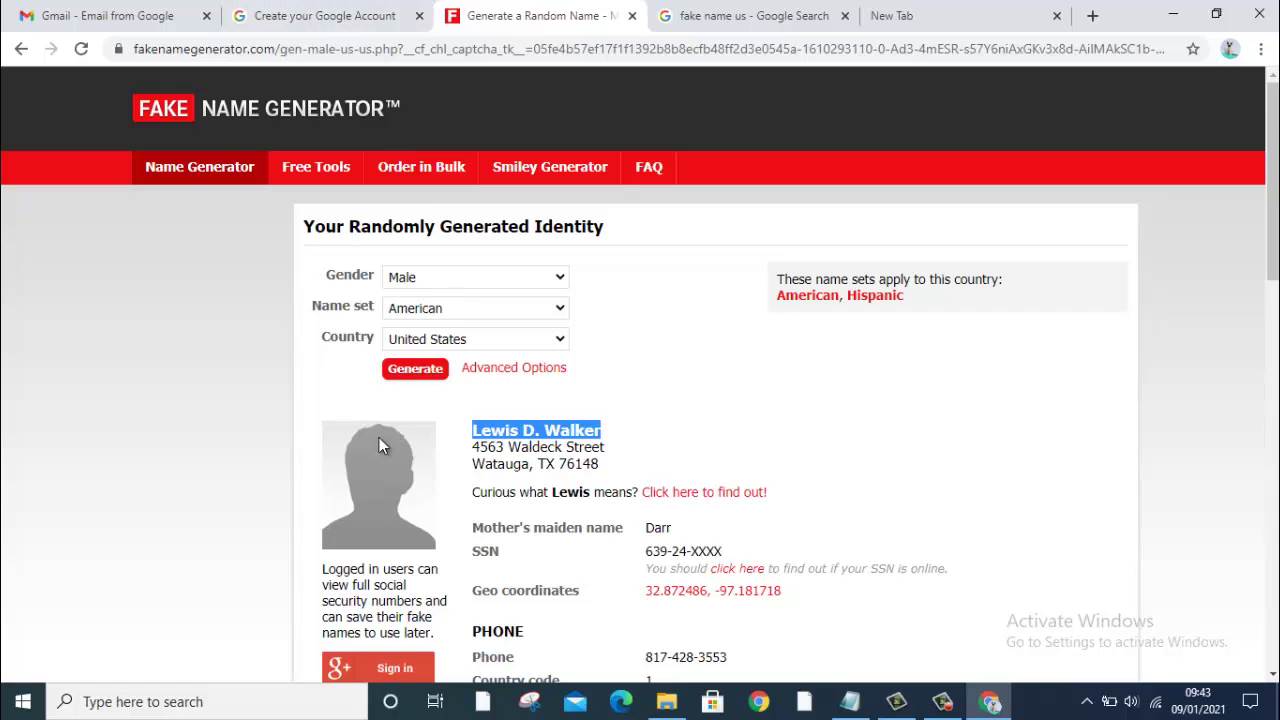
{"action": "left_click", "coordinate": [350, 25]}
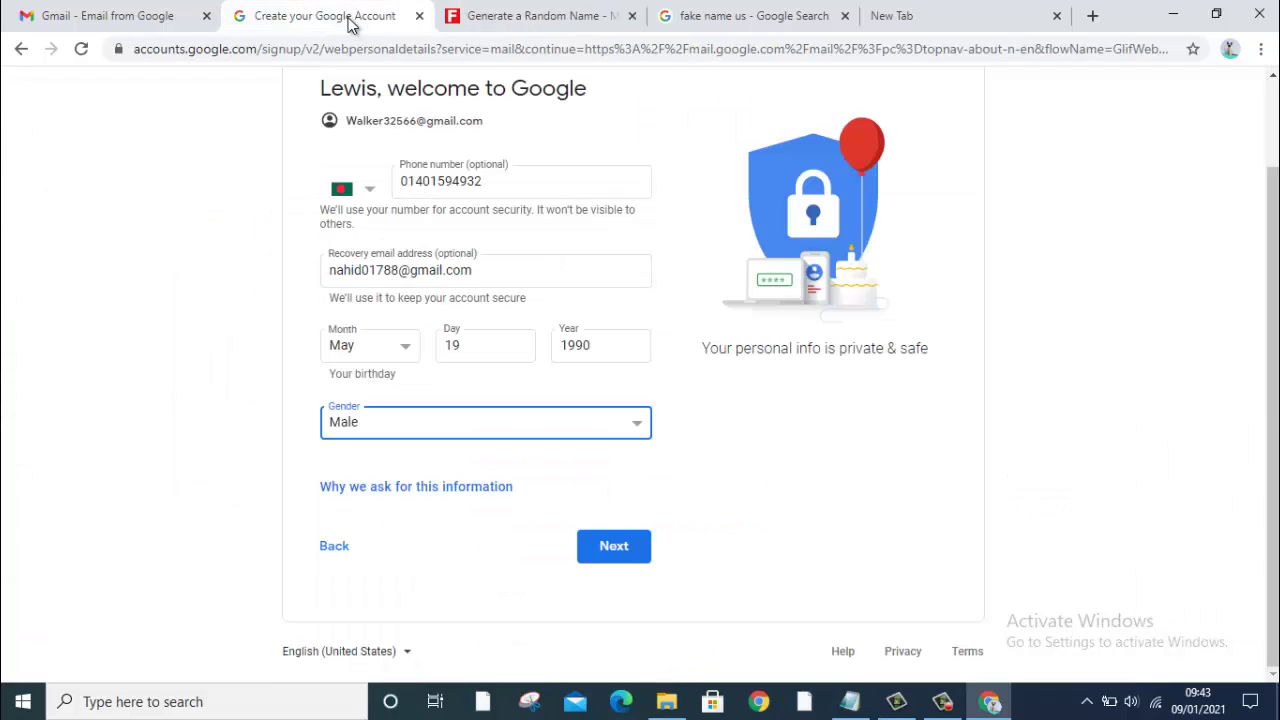
{"action": "left_click", "coordinate": [626, 540]}
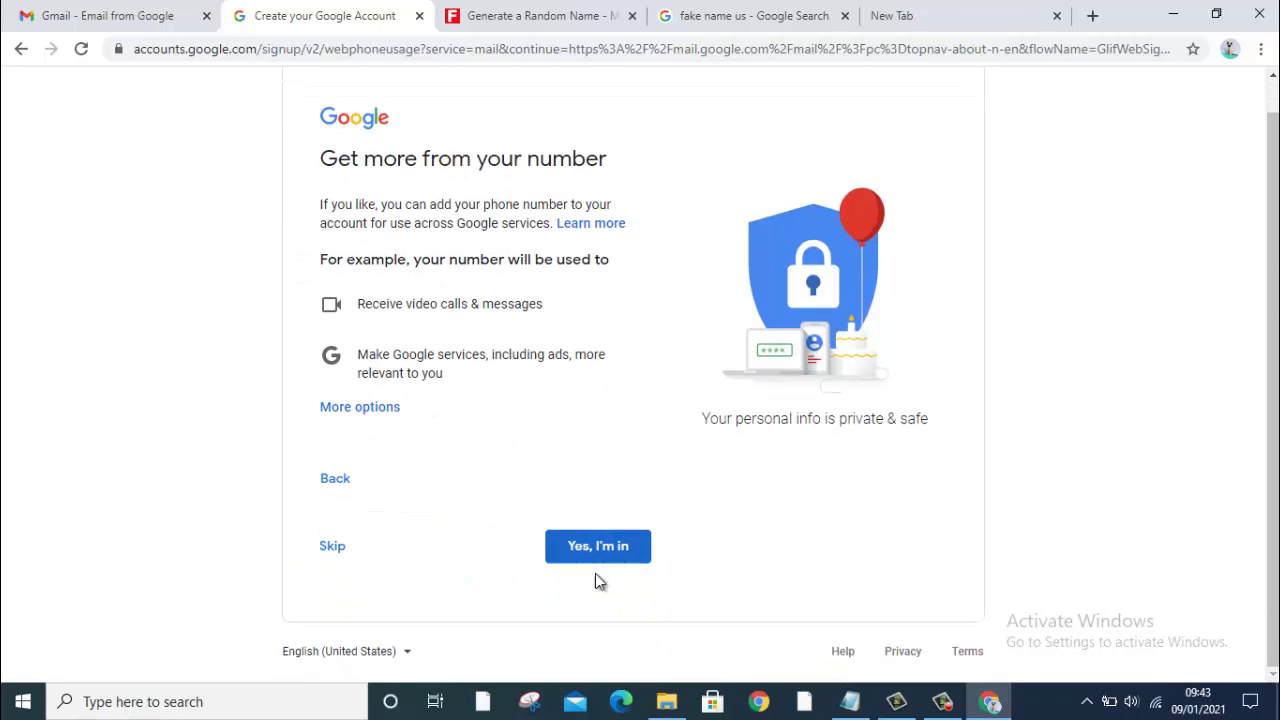
Agree to the phone number use and the Privacy and Terms, then dismiss the Google Meet promo.
{"action": "left_click", "coordinate": [601, 547]}
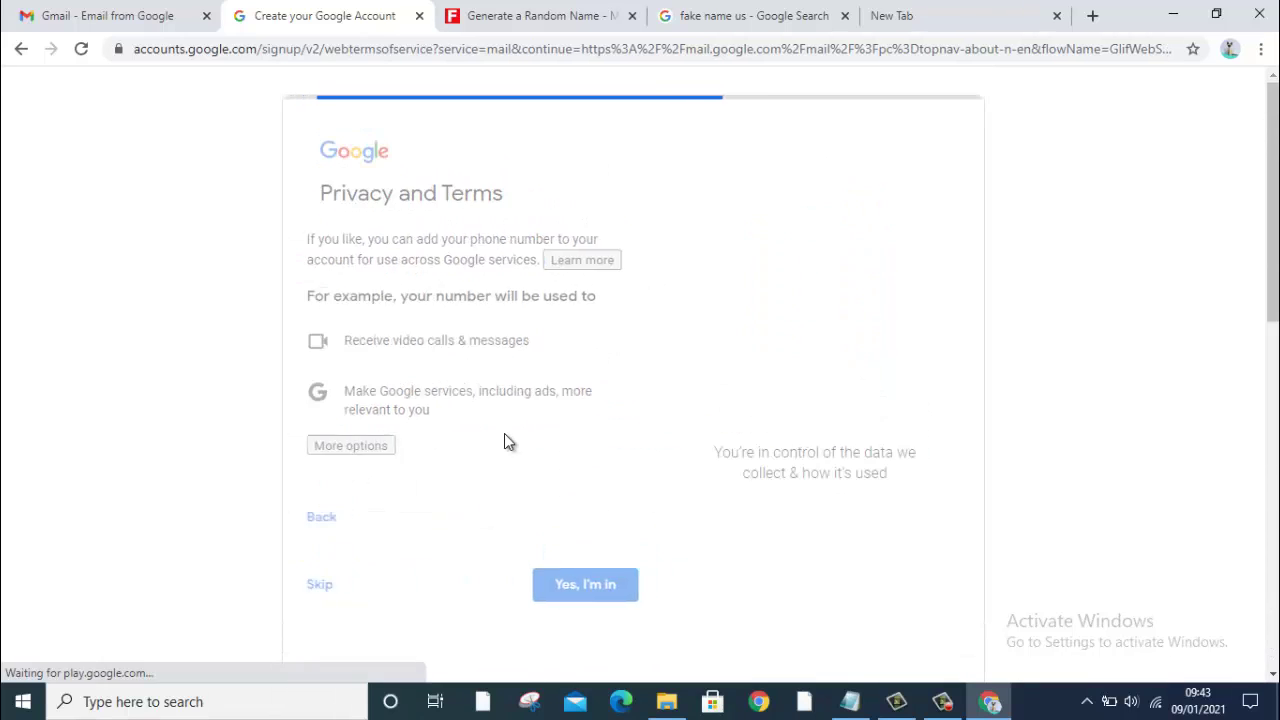
{"action": "scroll", "coordinate": [521, 428], "scroll_direction": "down", "scroll_amount": 10}
{"action": "left_click", "coordinate": [612, 560]}
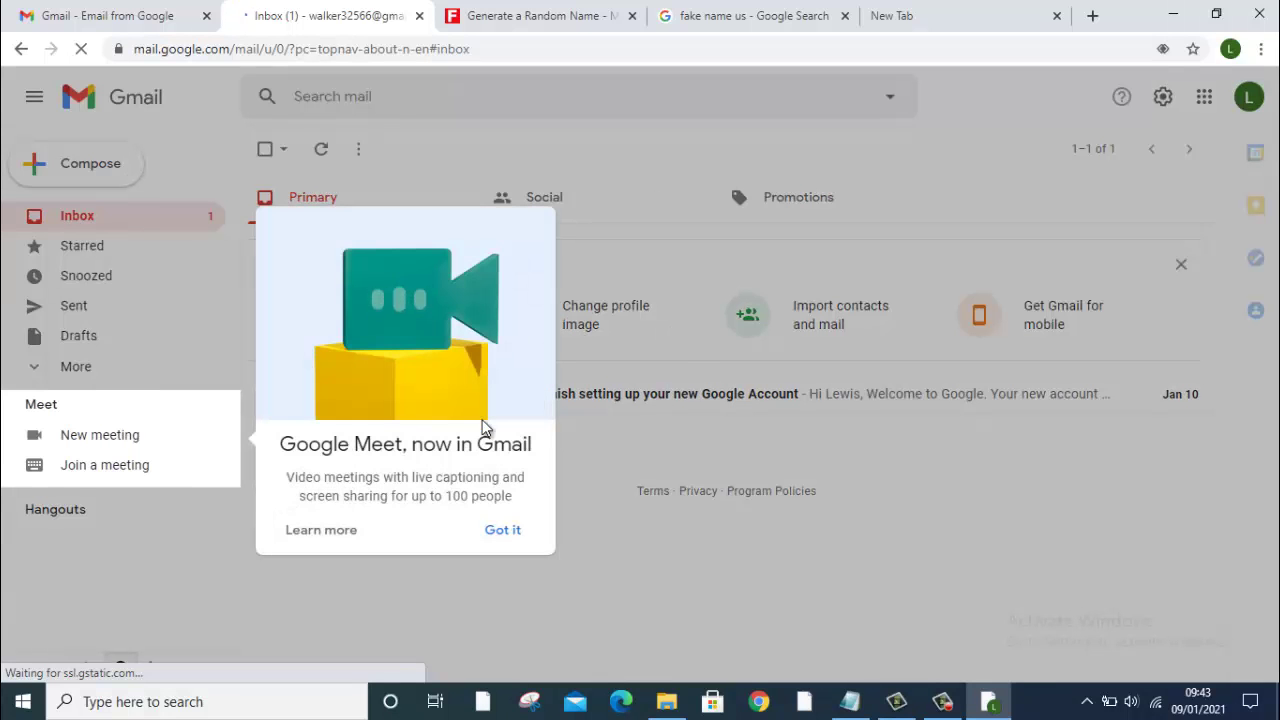
{"action": "left_click", "coordinate": [506, 532]}
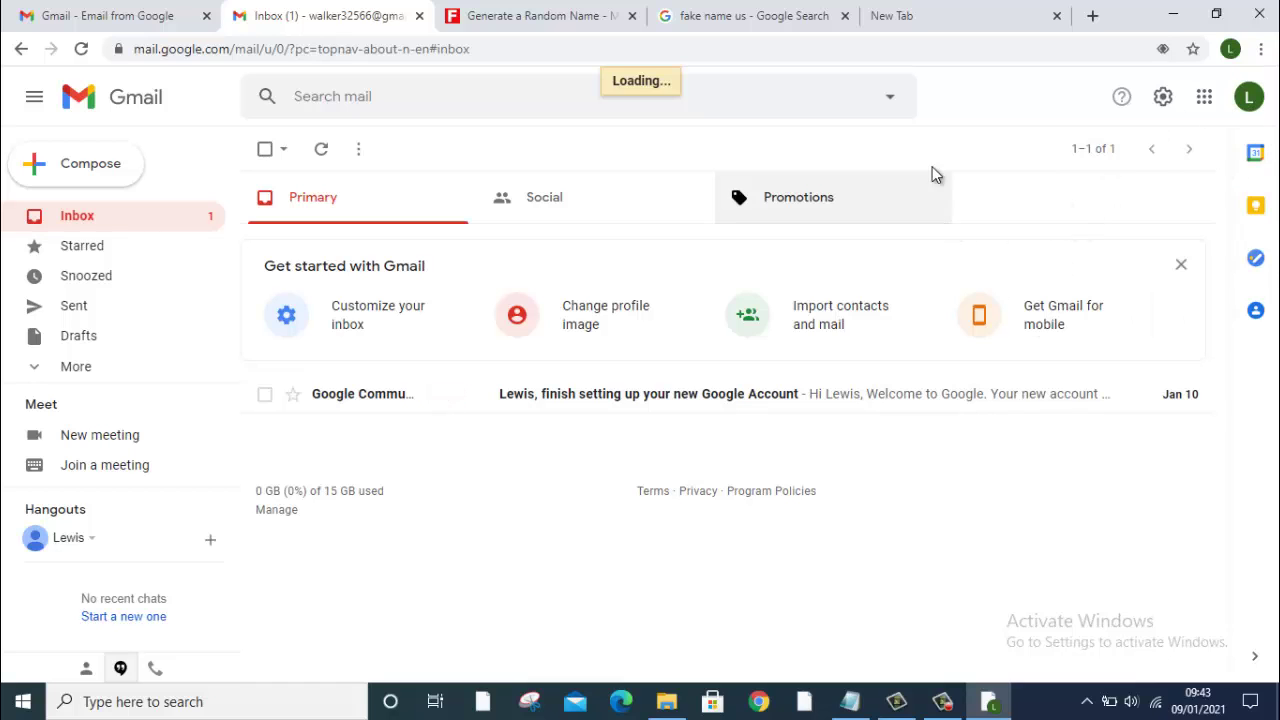
In the blank tab, search Google for 'usa men', then change the query to 'usa boy'.
{"action": "left_click", "coordinate": [952, 24]}
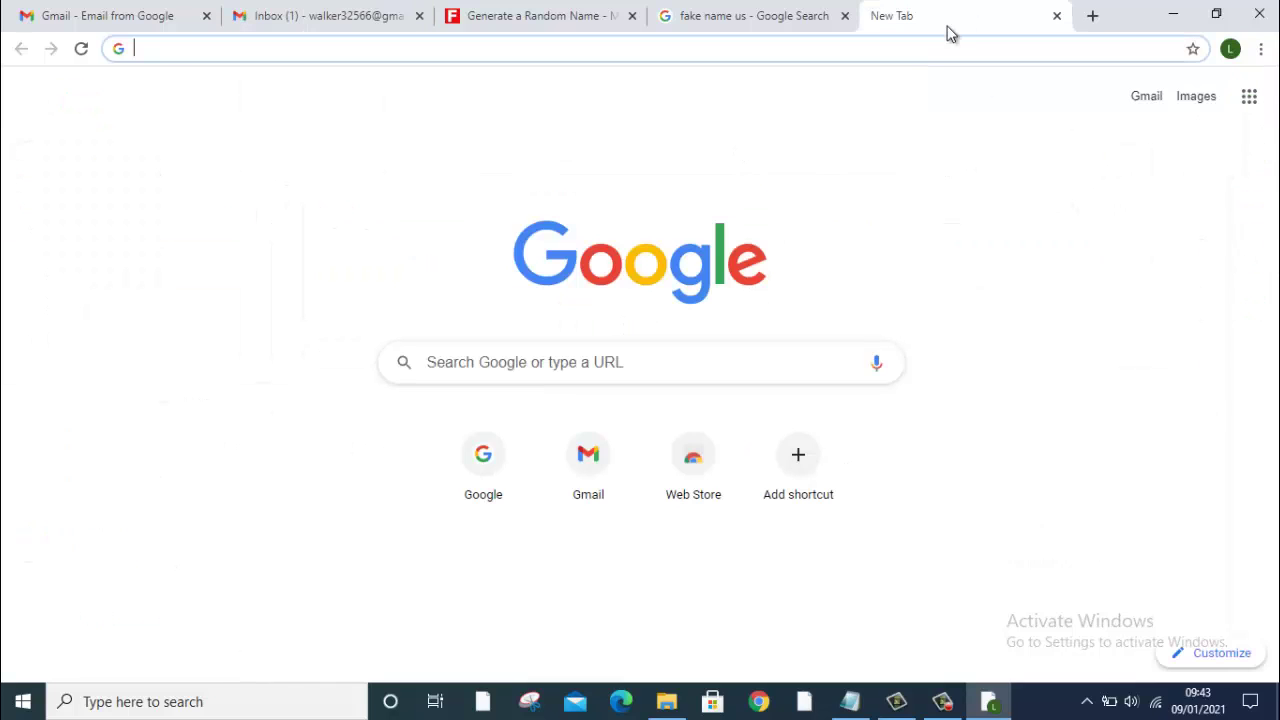
{"action": "left_click", "coordinate": [928, 49]}
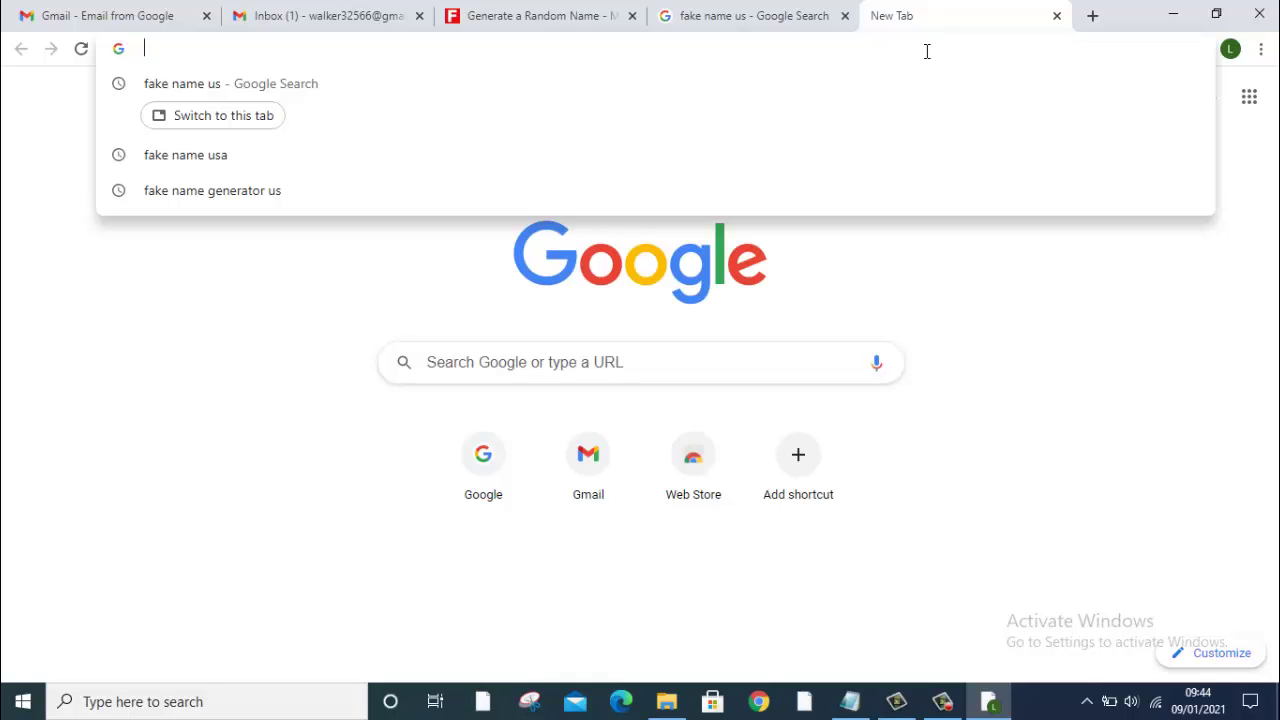
{"action": "type", "text": "g"}
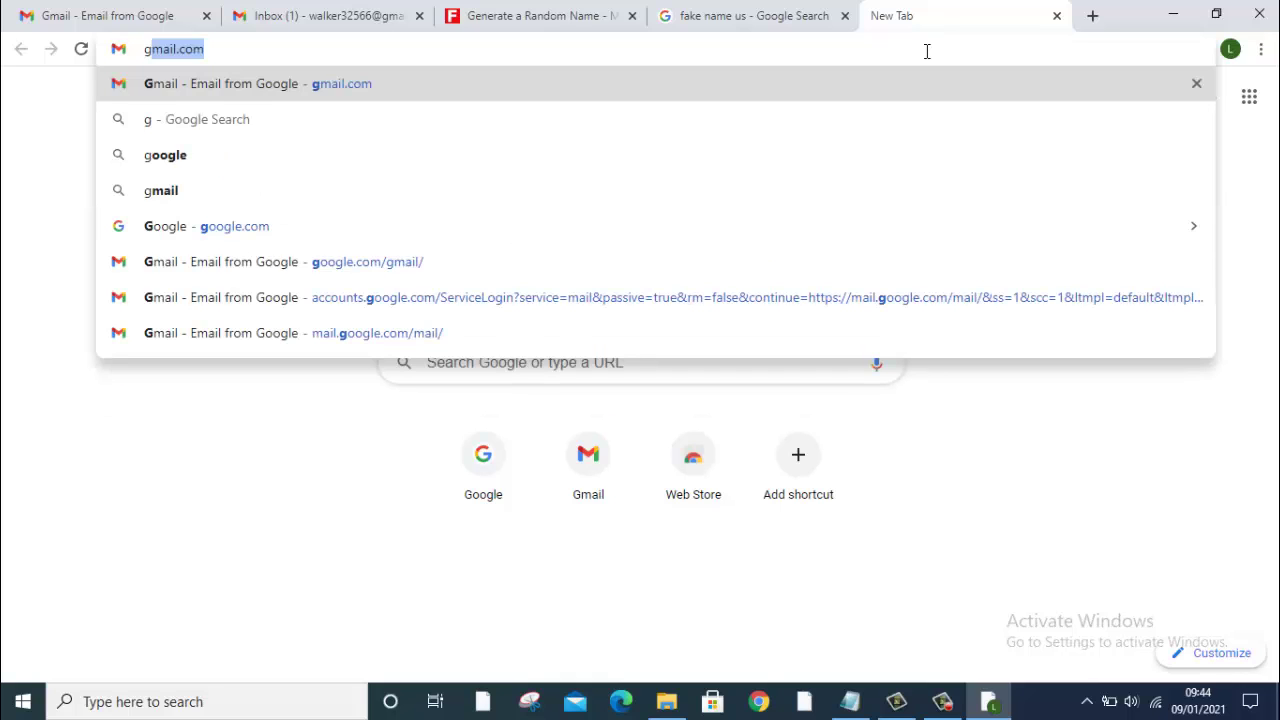
{"action": "key", "text": "BackSpace"}
{"action": "key", "text": "BackSpace"}
{"action": "type", "text": "Usa "}
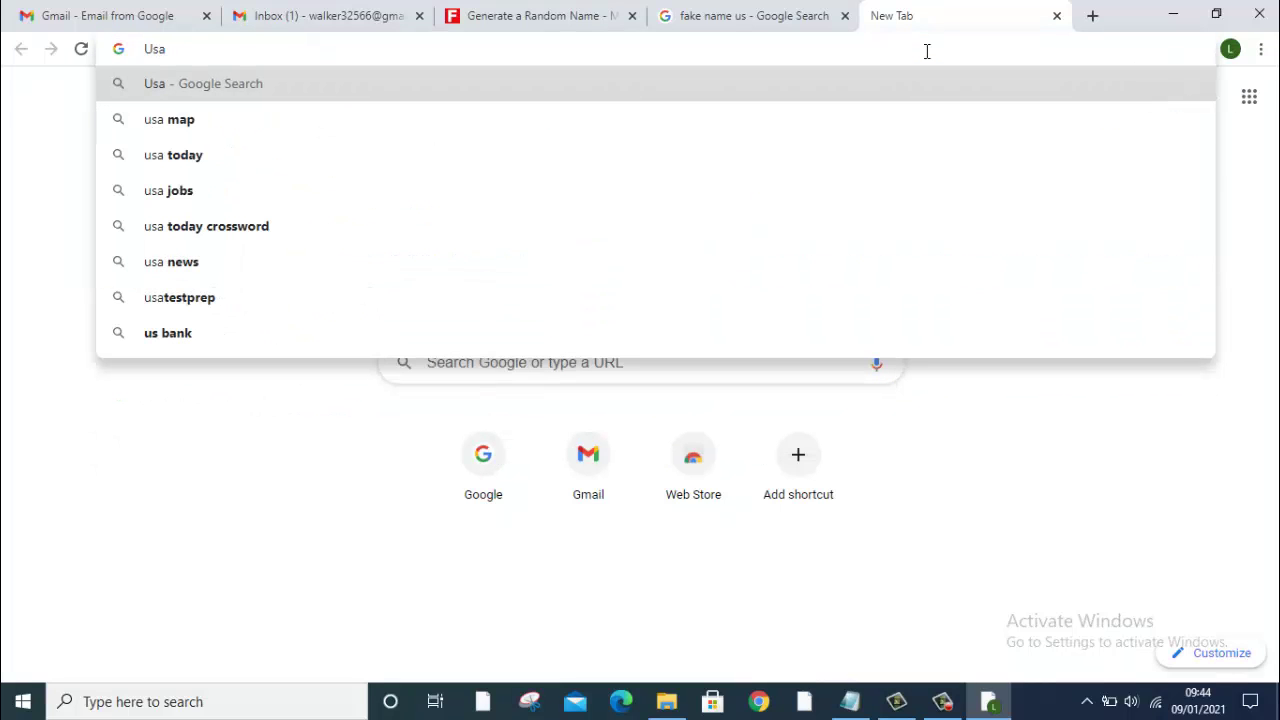
{"action": "type", "text": "m"}
{"action": "key", "text": "BackSpace"}
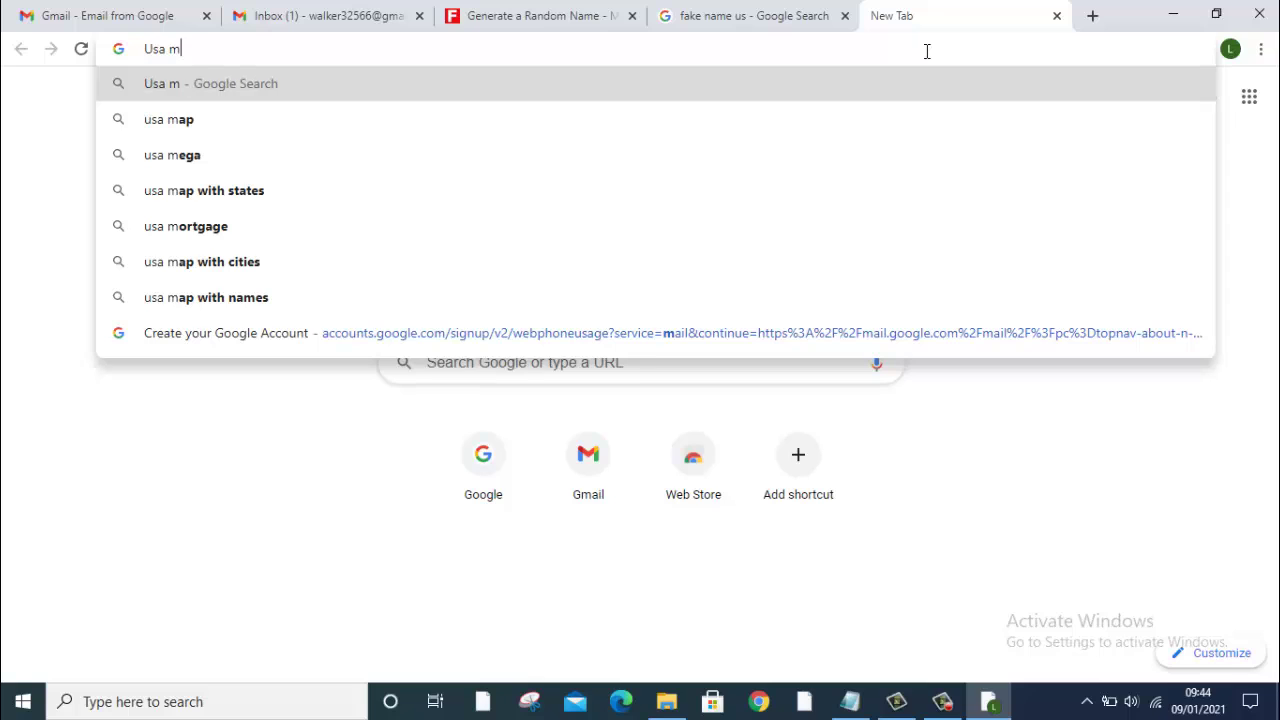
{"action": "type", "text": "an"}
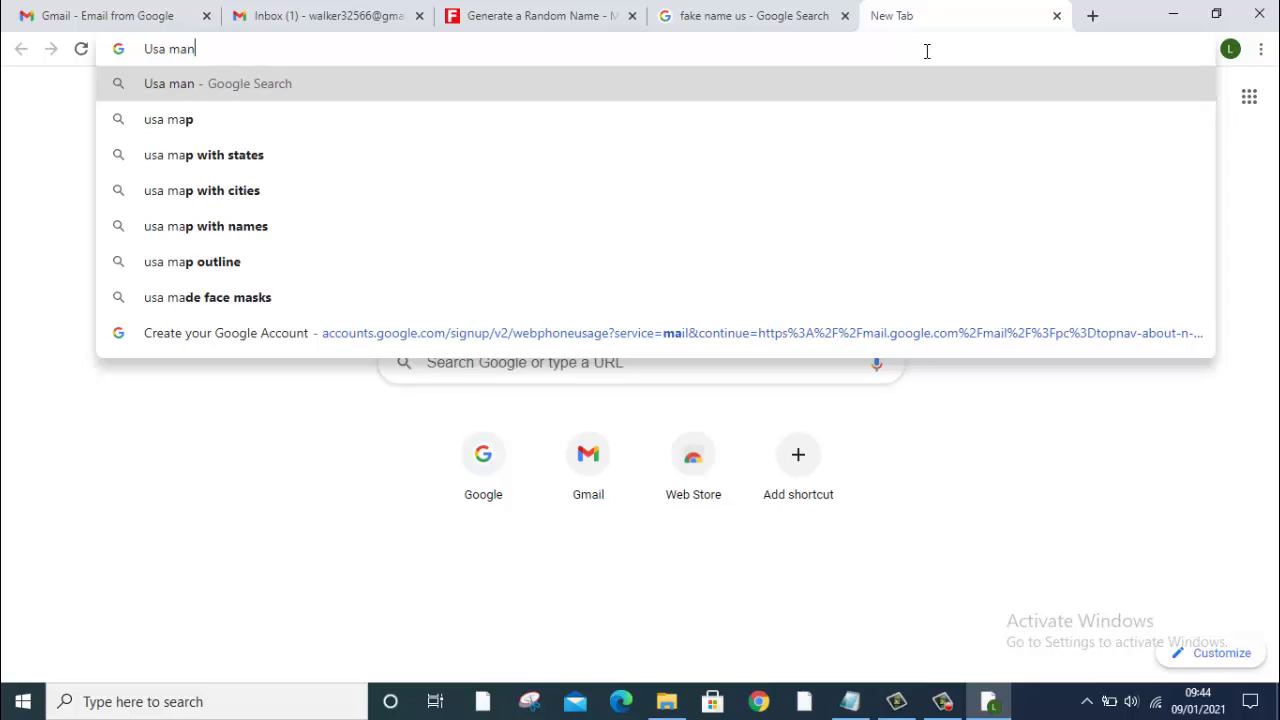
{"action": "key", "text": "Down"}
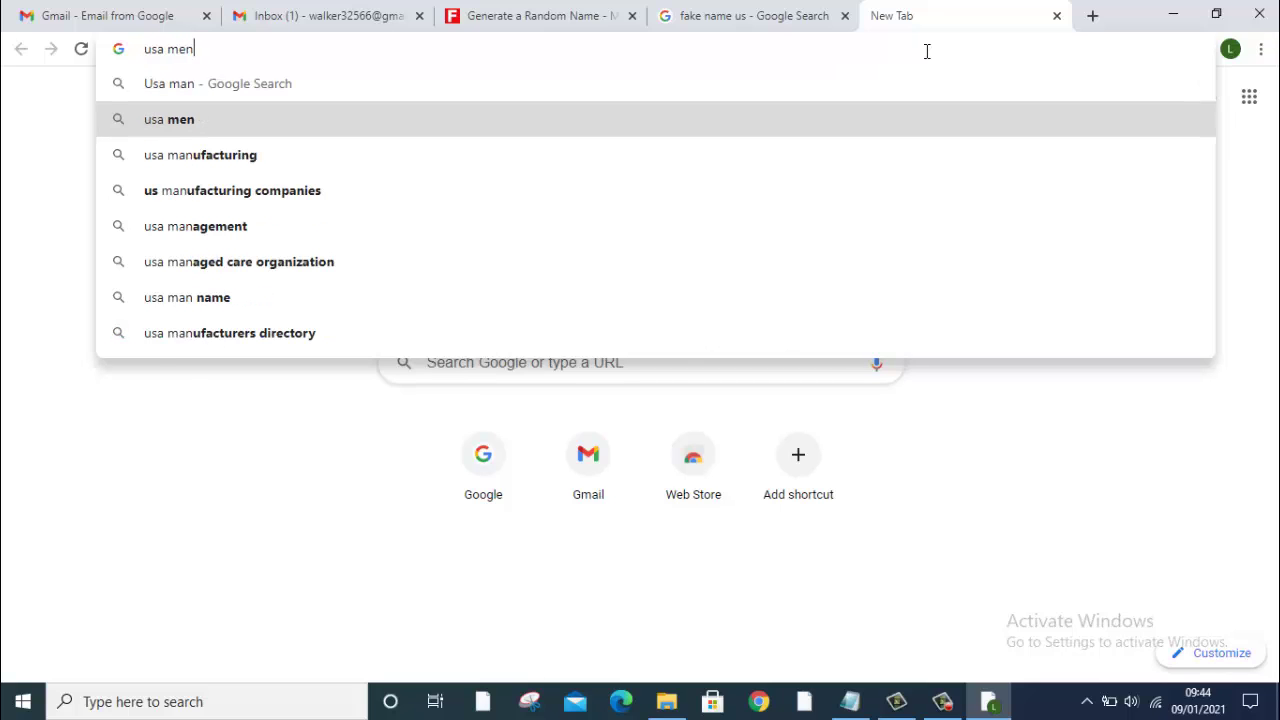
{"action": "key", "text": "Return"}
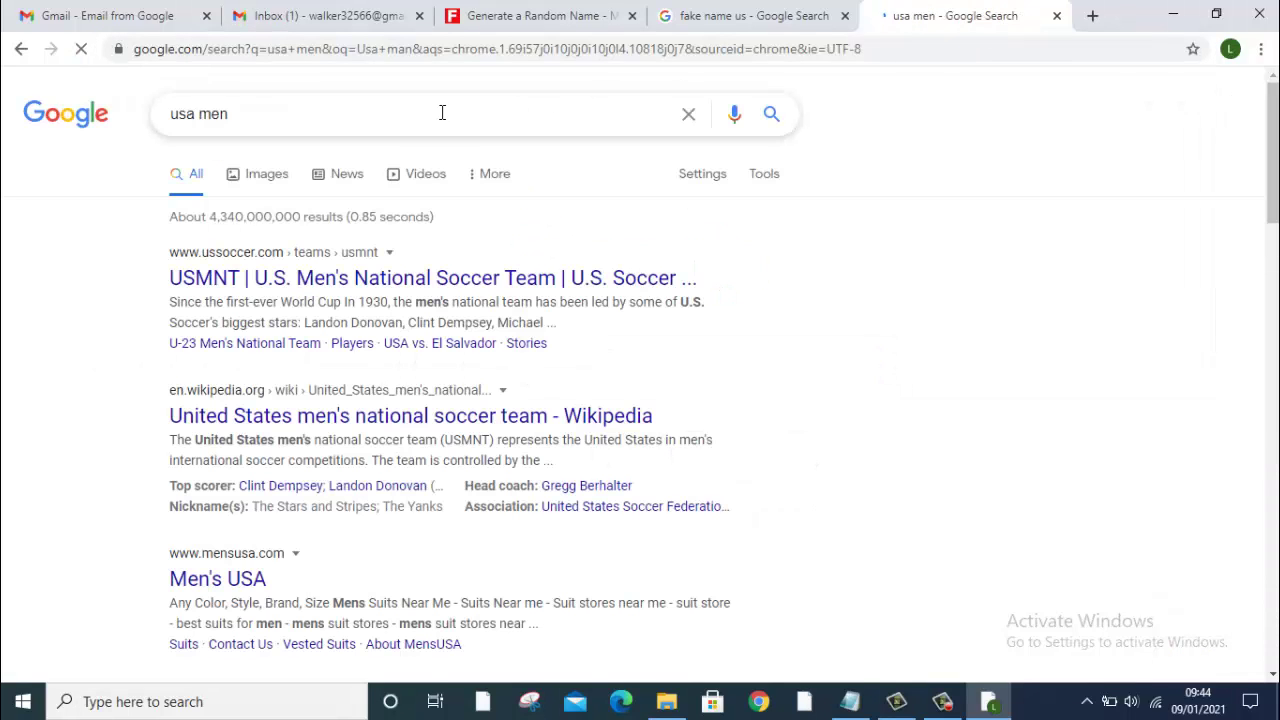
{"action": "double_click", "coordinate": [398, 122]}
{"action": "type", "text": "man"}
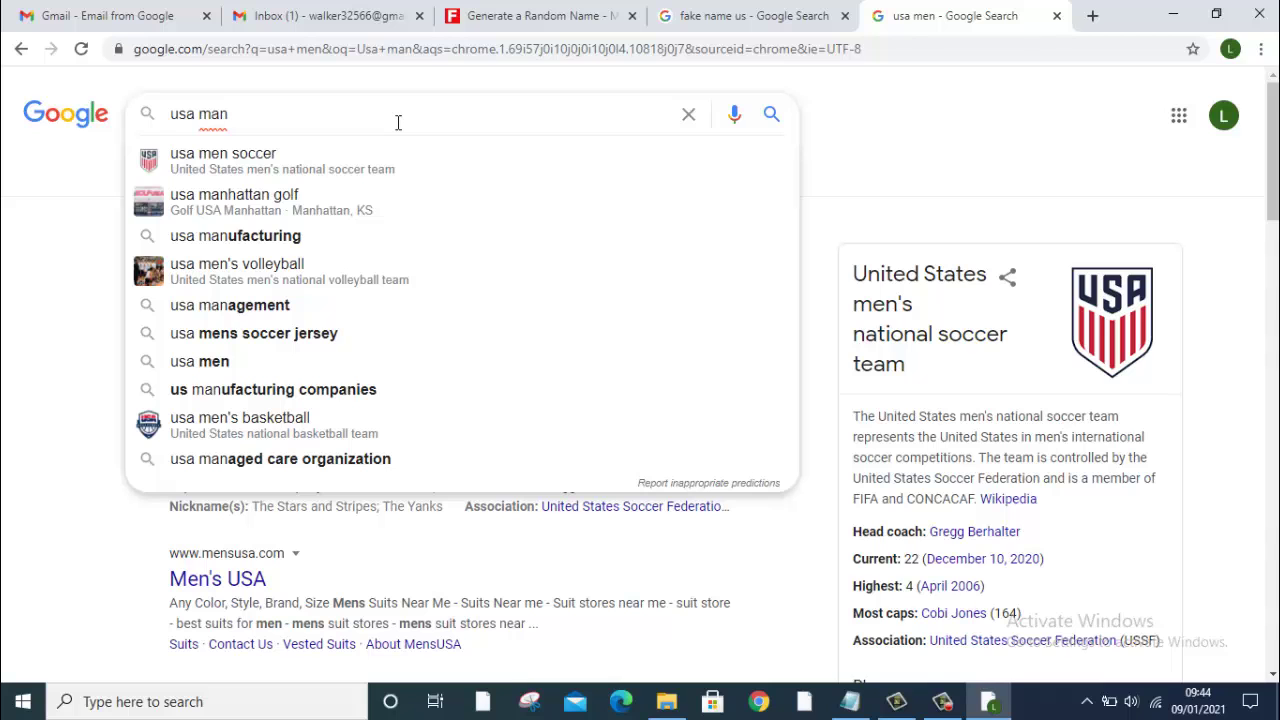
{"action": "type", "text": "boy"}
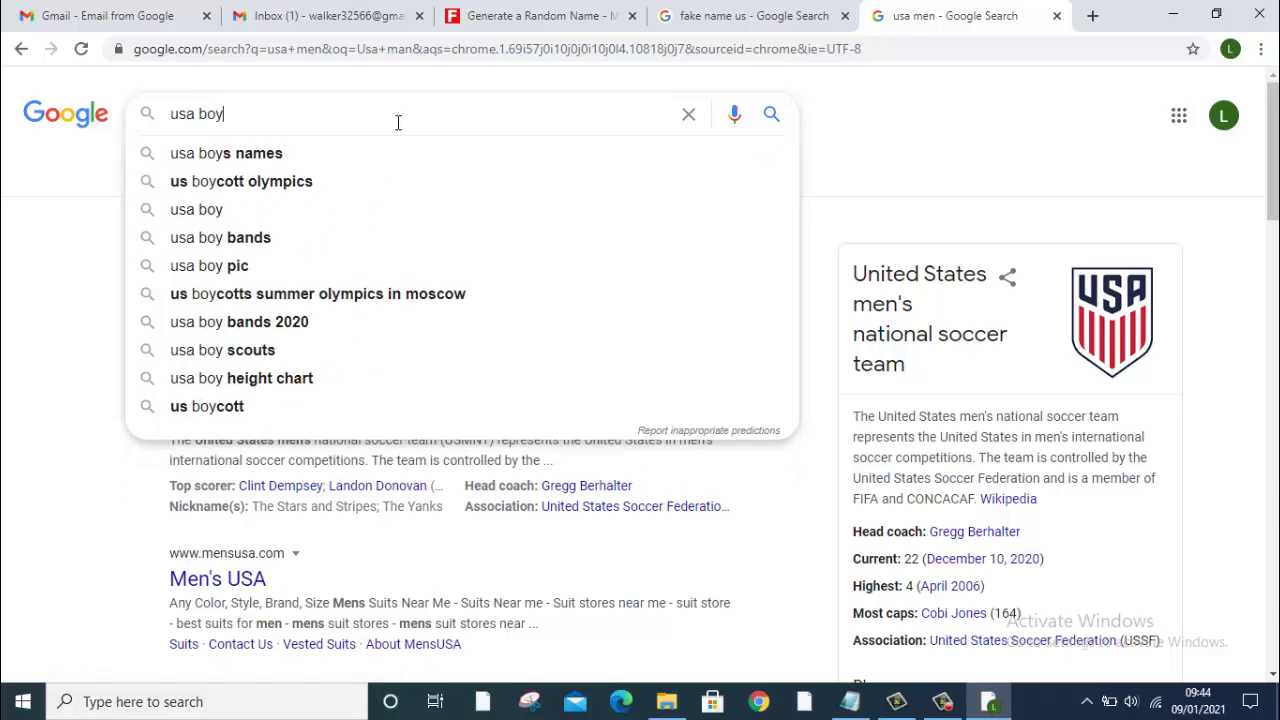
{"action": "key", "text": "Return"}
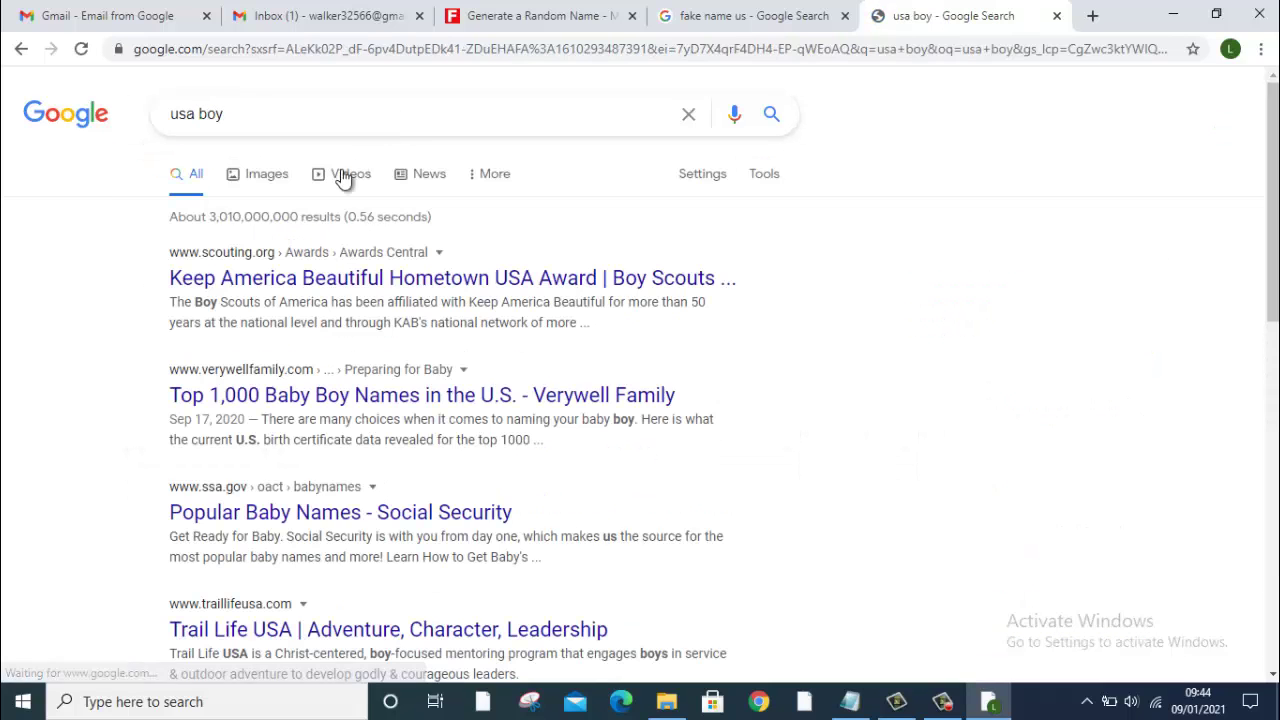
In the image results, preview the bearded man photo and save it to Downloads.
{"action": "left_click", "coordinate": [273, 177]}
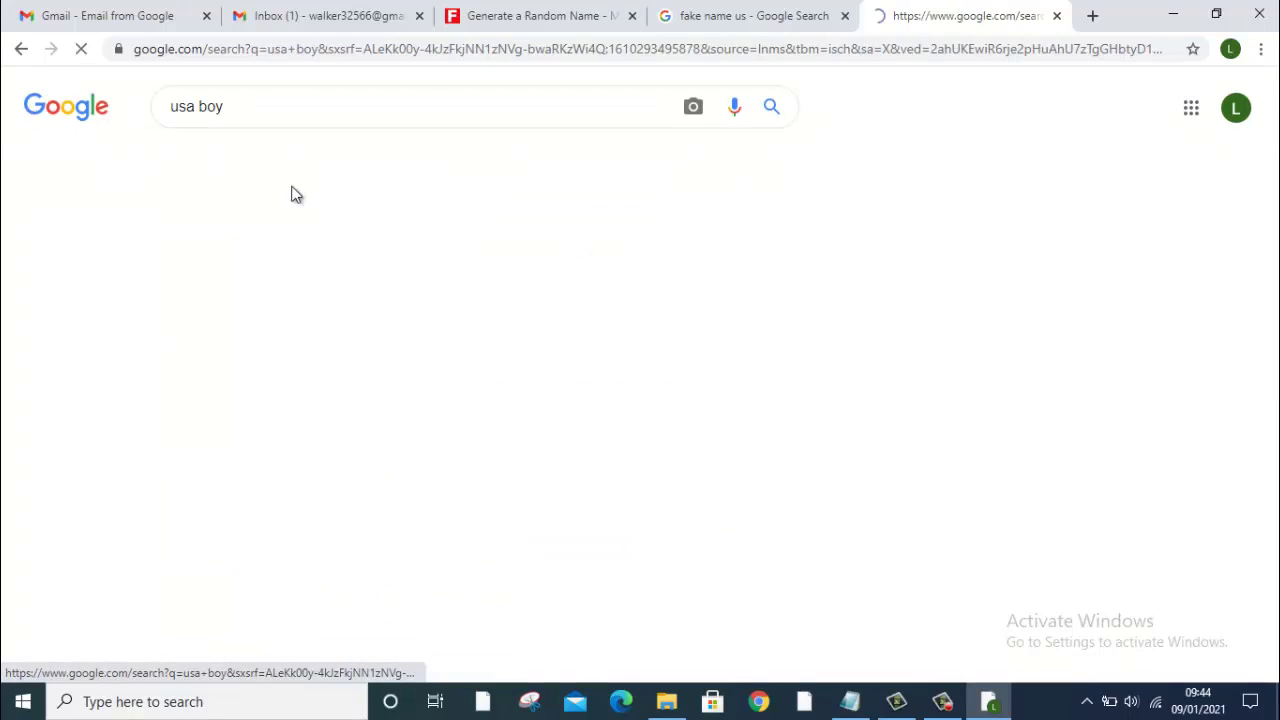
{"action": "scroll", "coordinate": [343, 271], "scroll_direction": "down", "scroll_amount": 4}
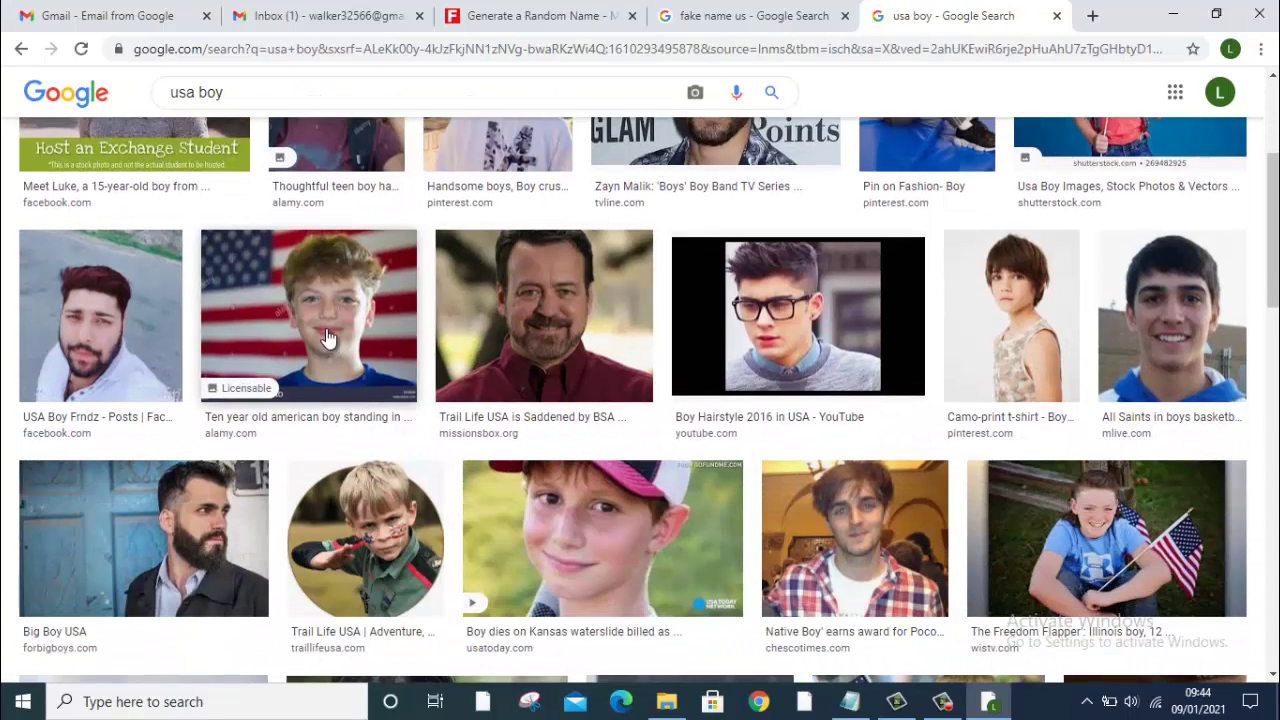
{"action": "scroll", "coordinate": [658, 312], "scroll_direction": "down", "scroll_amount": 5}
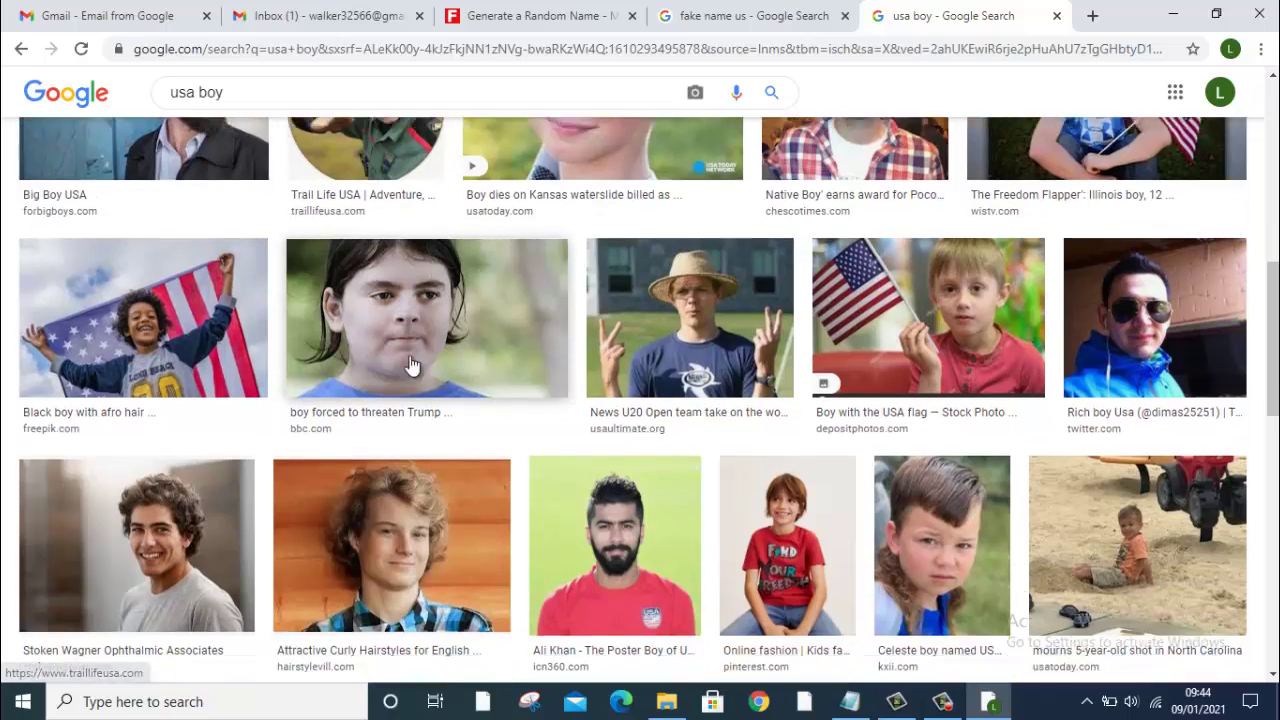
{"action": "scroll", "coordinate": [559, 391], "scroll_direction": "down", "scroll_amount": 1}
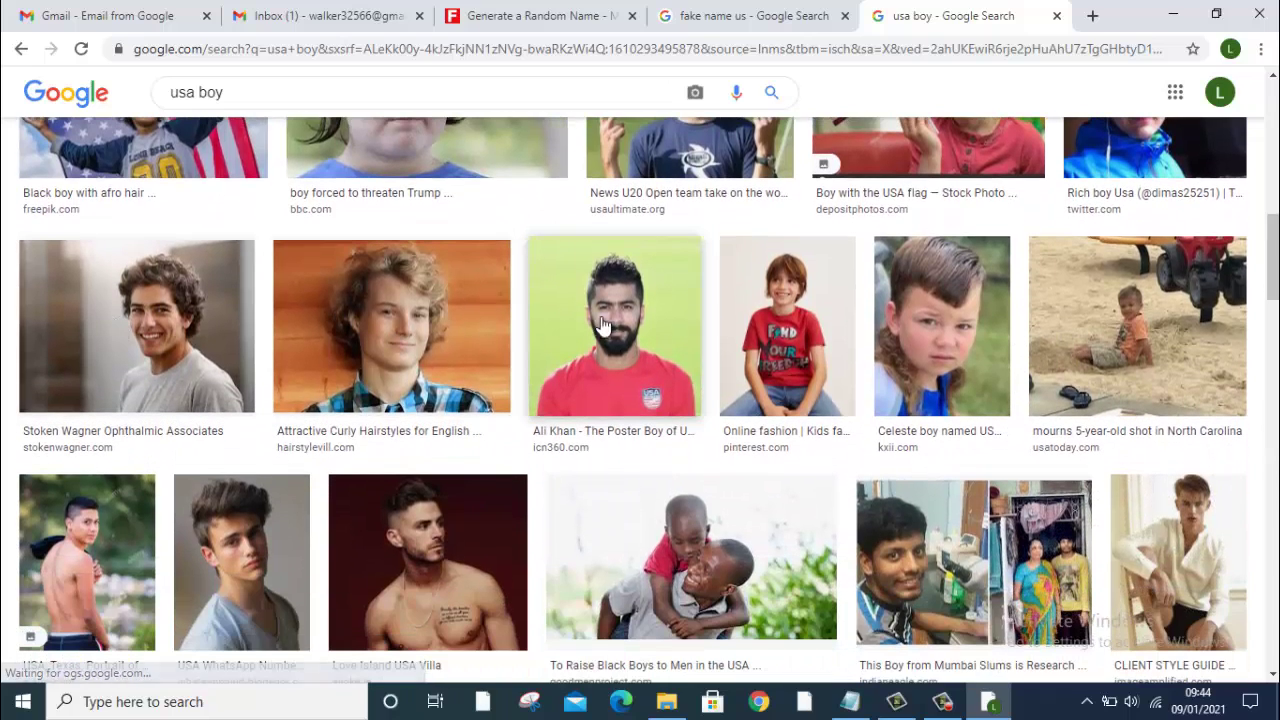
{"action": "scroll", "coordinate": [640, 340], "scroll_direction": "down", "scroll_amount": 1}
{"action": "scroll", "coordinate": [620, 325], "scroll_direction": "up", "scroll_amount": 1}
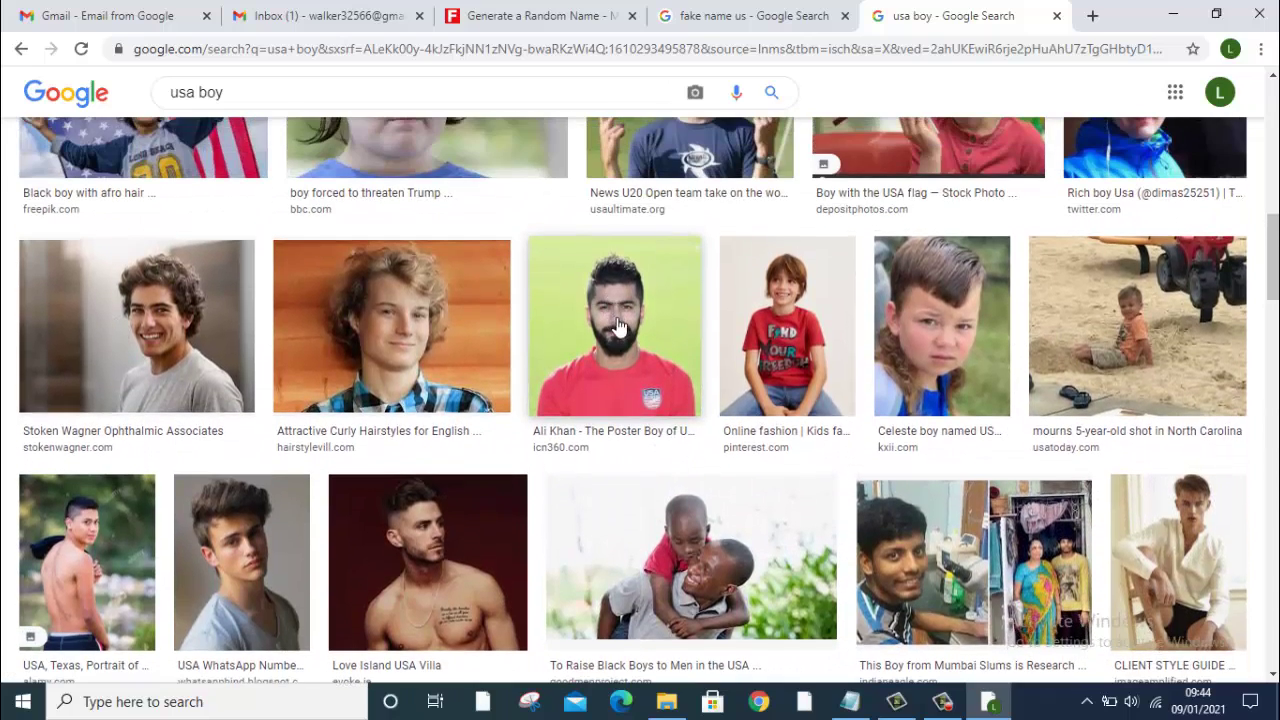
{"action": "left_click", "coordinate": [624, 303]}
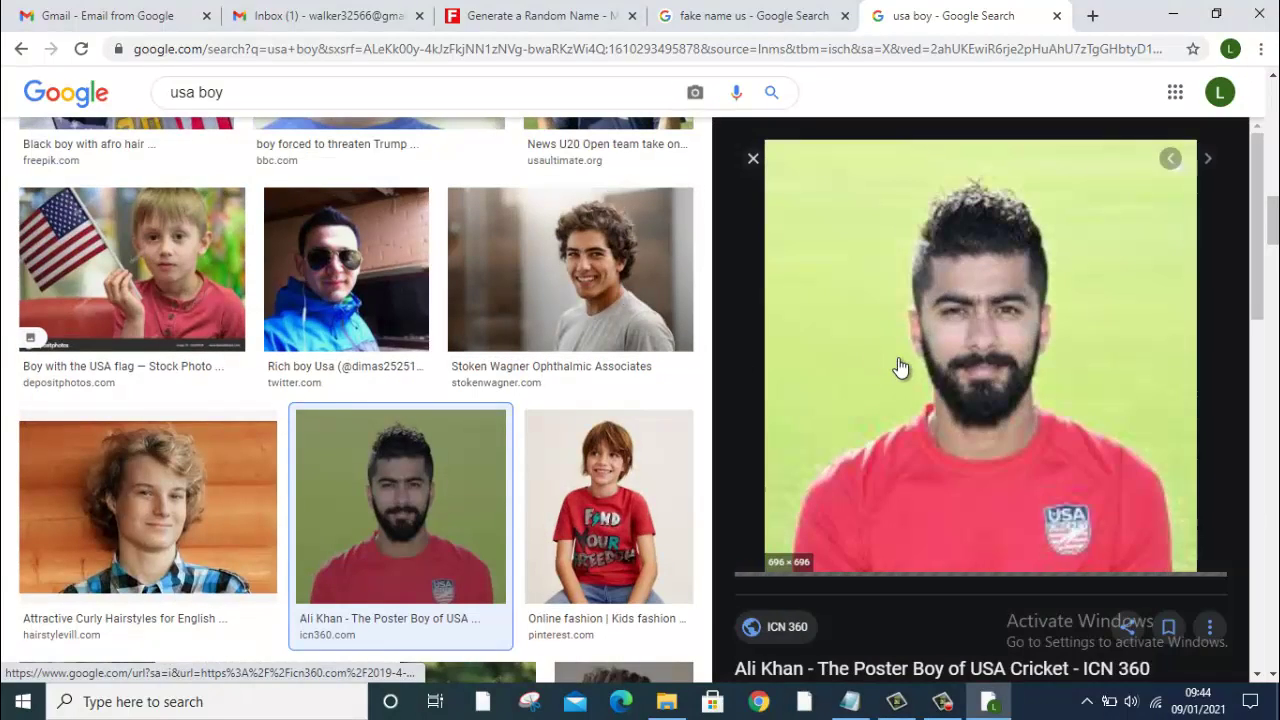
{"action": "right_click", "coordinate": [935, 281]}
{"action": "left_click", "coordinate": [1013, 450]}
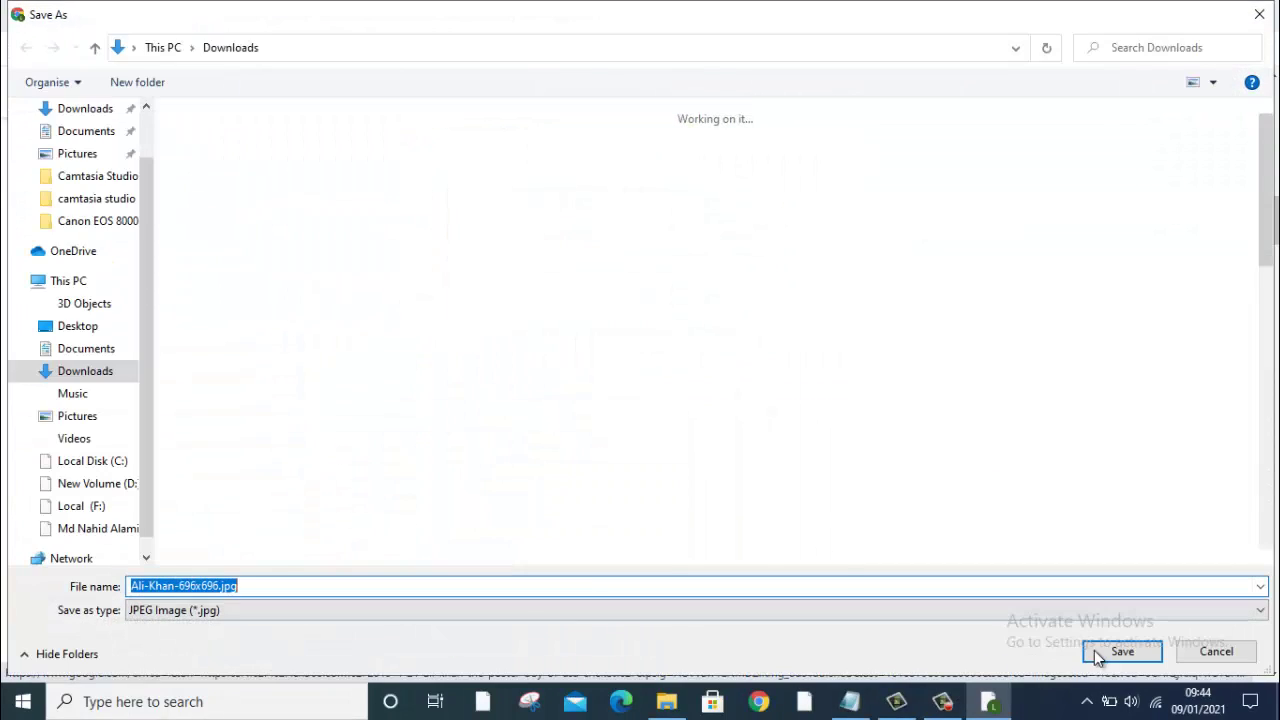
{"action": "left_click", "coordinate": [1120, 652]}
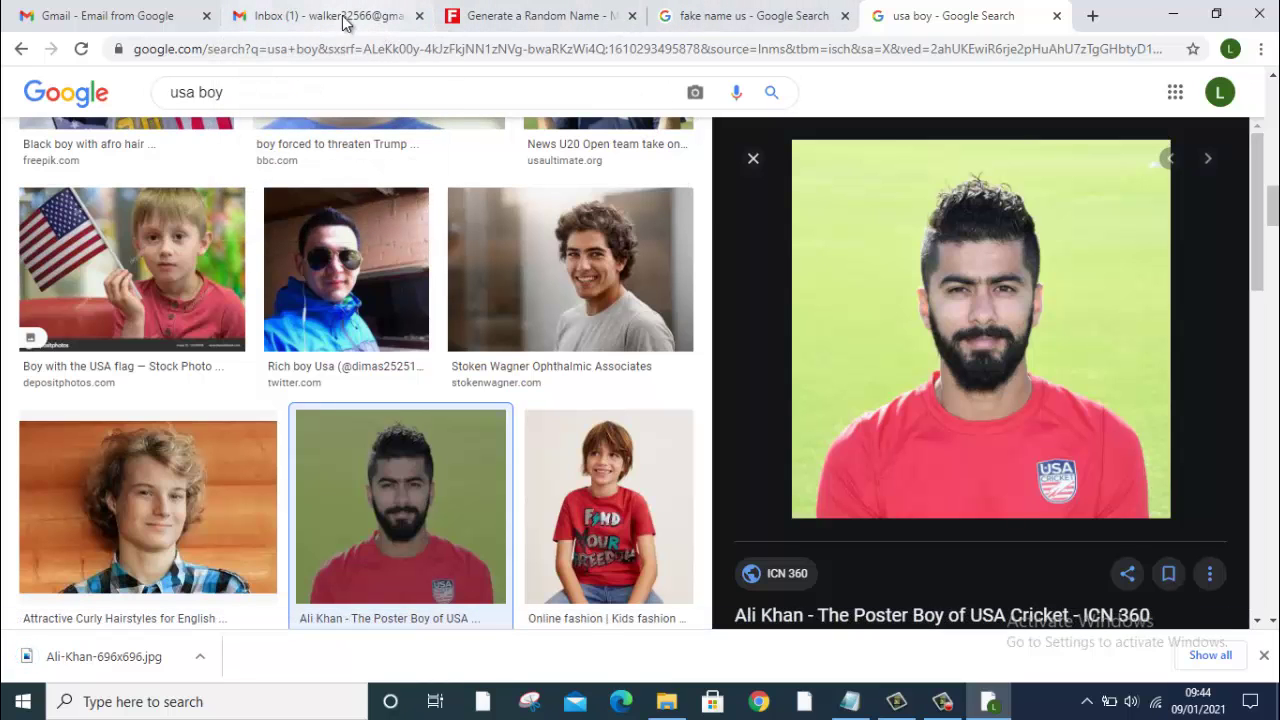
Close the usa boy image search, fake name us search and fake name generator tabs.
{"action": "left_click", "coordinate": [1056, 16]}
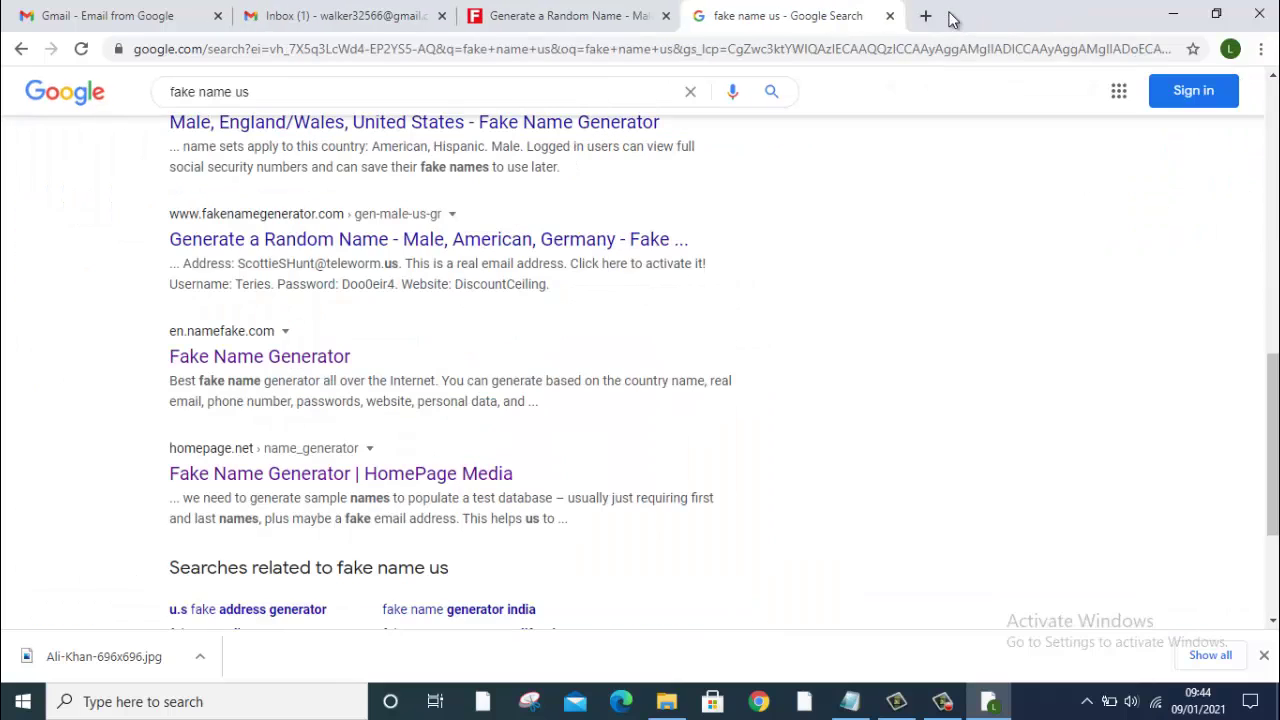
{"action": "left_click", "coordinate": [890, 16]}
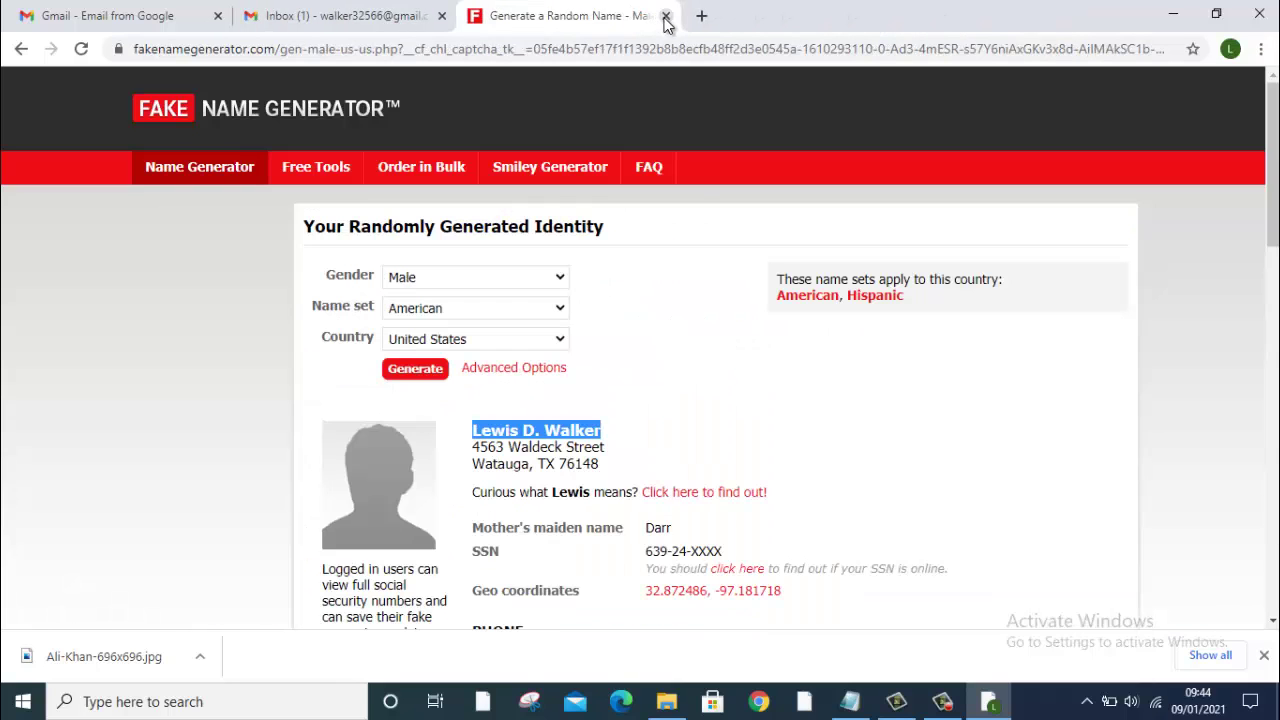
{"action": "left_click", "coordinate": [666, 16]}
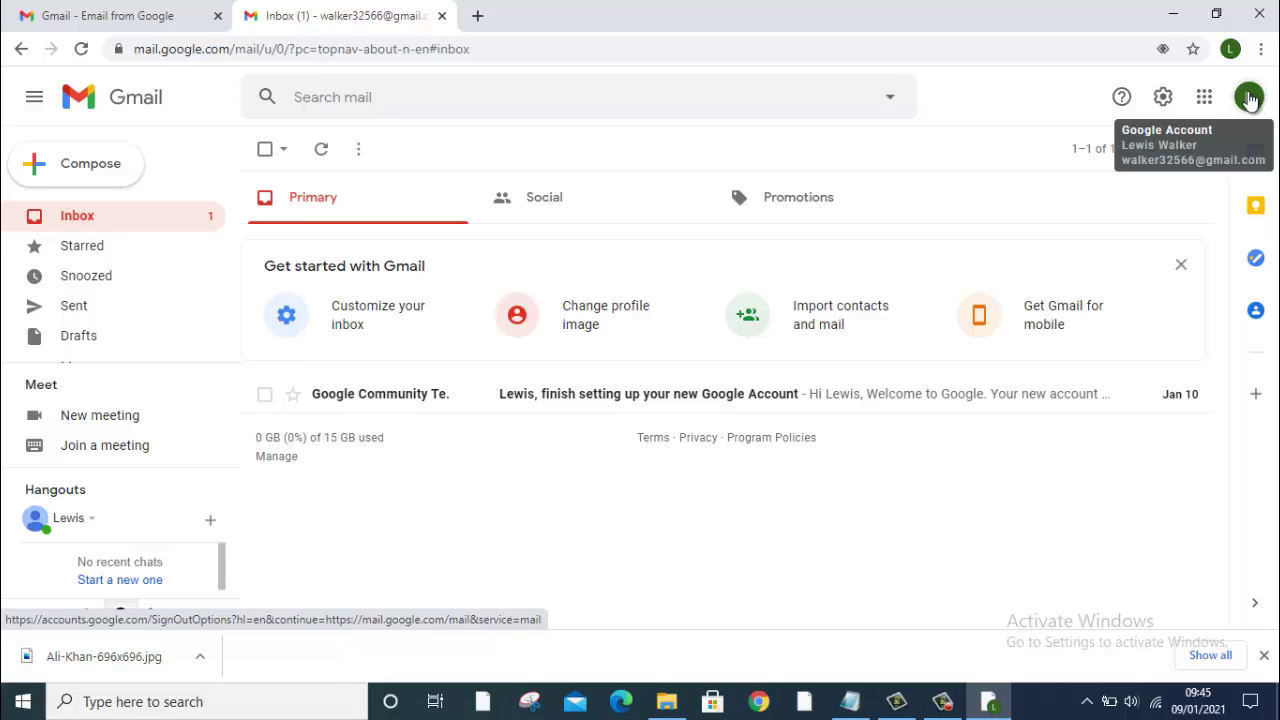
Go from the Gmail avatar to Manage your Google Account and review Personal info.
{"action": "left_click", "coordinate": [1250, 100]}
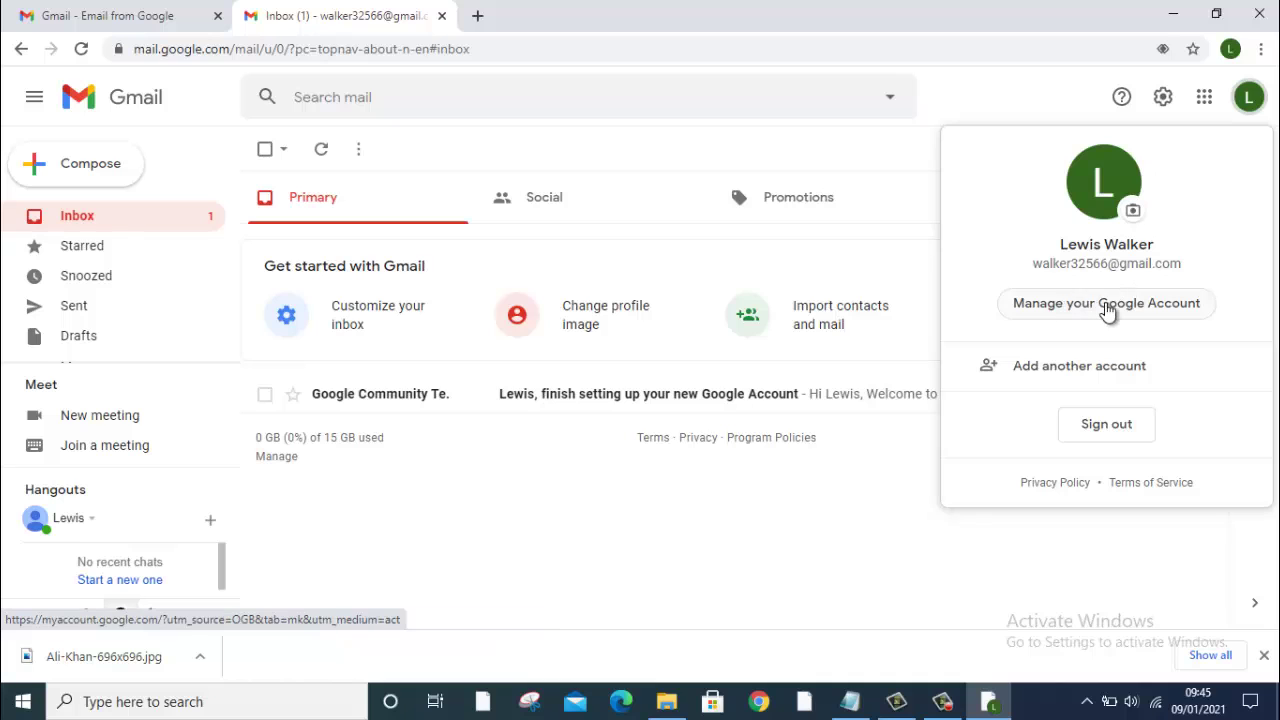
{"action": "left_click", "coordinate": [1166, 315]}
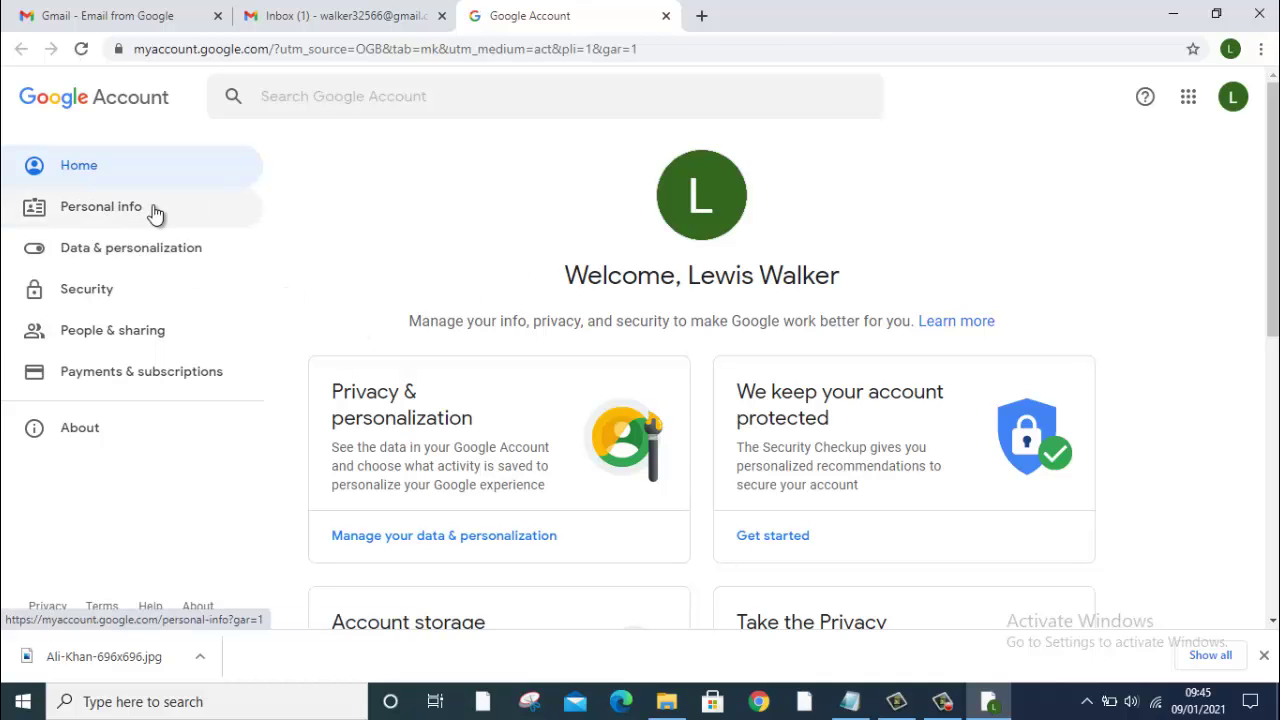
{"action": "left_click", "coordinate": [165, 213]}
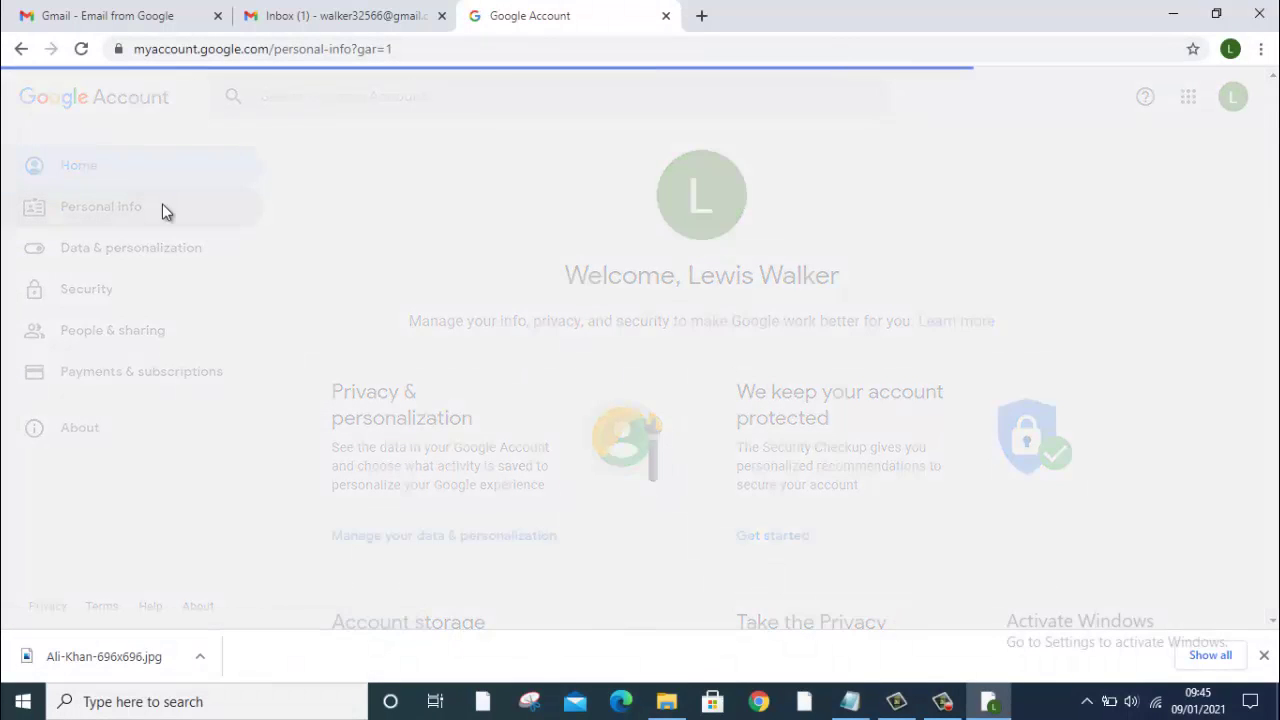
{"action": "scroll", "coordinate": [390, 255], "scroll_direction": "down", "scroll_amount": 1}
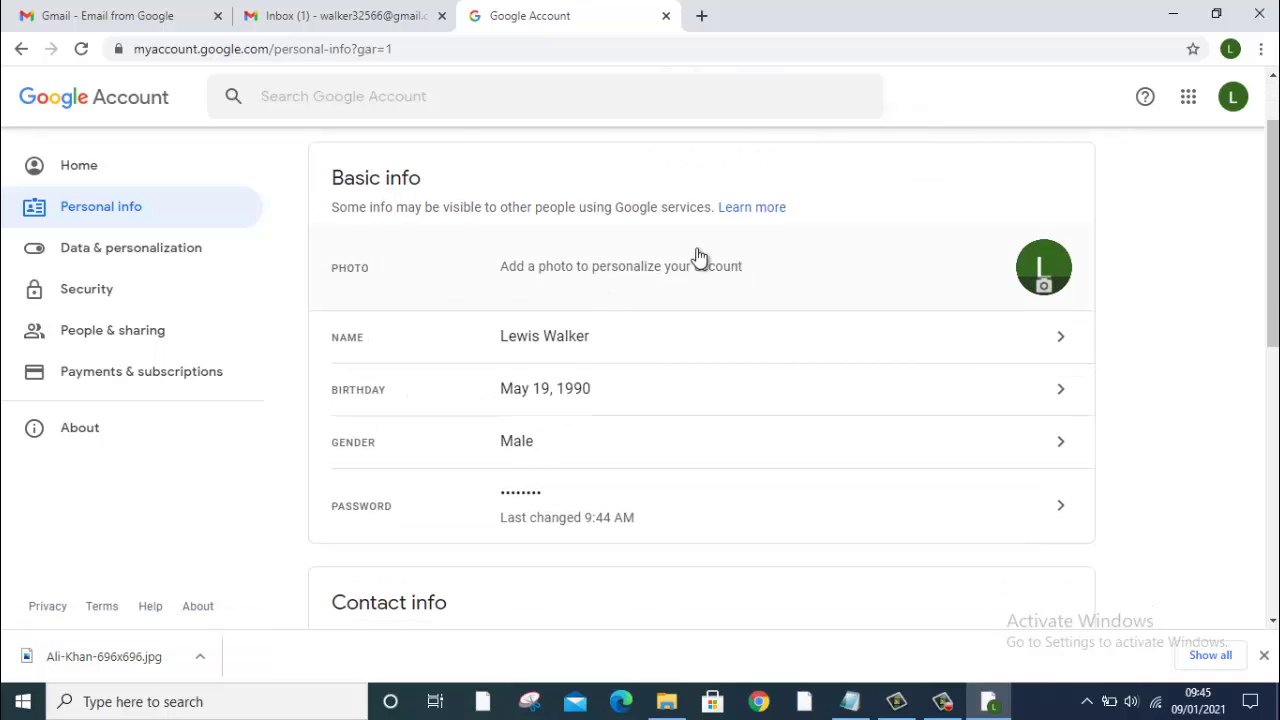
{"action": "scroll", "coordinate": [565, 280], "scroll_direction": "down", "scroll_amount": 4}
{"action": "scroll", "coordinate": [570, 352], "scroll_direction": "down", "scroll_amount": 2}
{"action": "scroll", "coordinate": [571, 362], "scroll_direction": "up", "scroll_amount": 6}
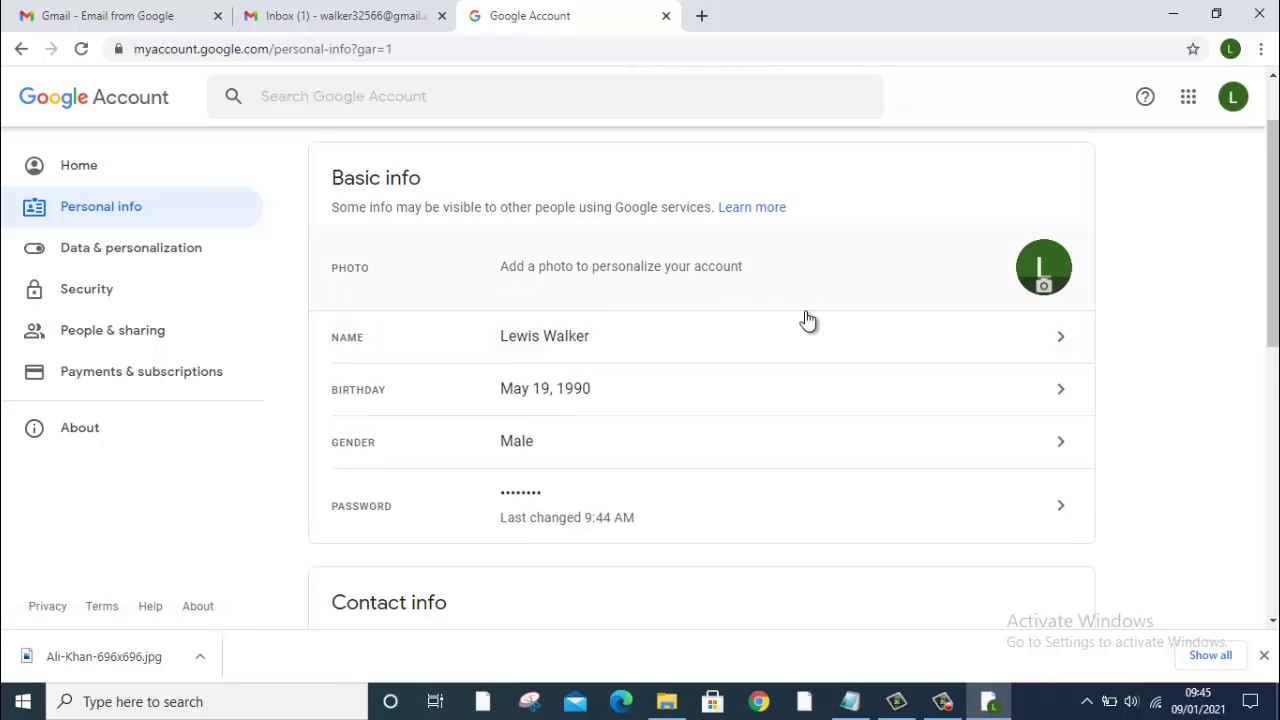
{"action": "scroll", "coordinate": [648, 412], "scroll_direction": "down", "scroll_amount": 1}
{"action": "scroll", "coordinate": [617, 482], "scroll_direction": "down", "scroll_amount": 1}
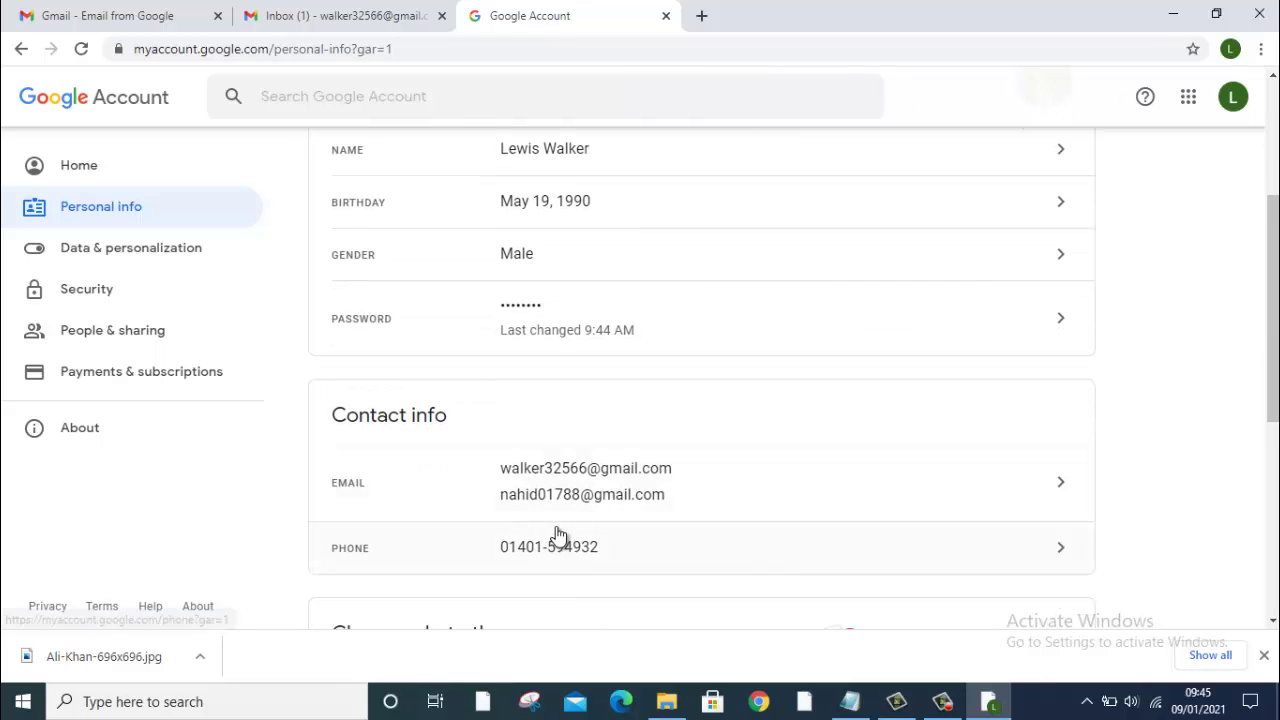
{"action": "scroll", "coordinate": [557, 537], "scroll_direction": "up", "scroll_amount": 3}
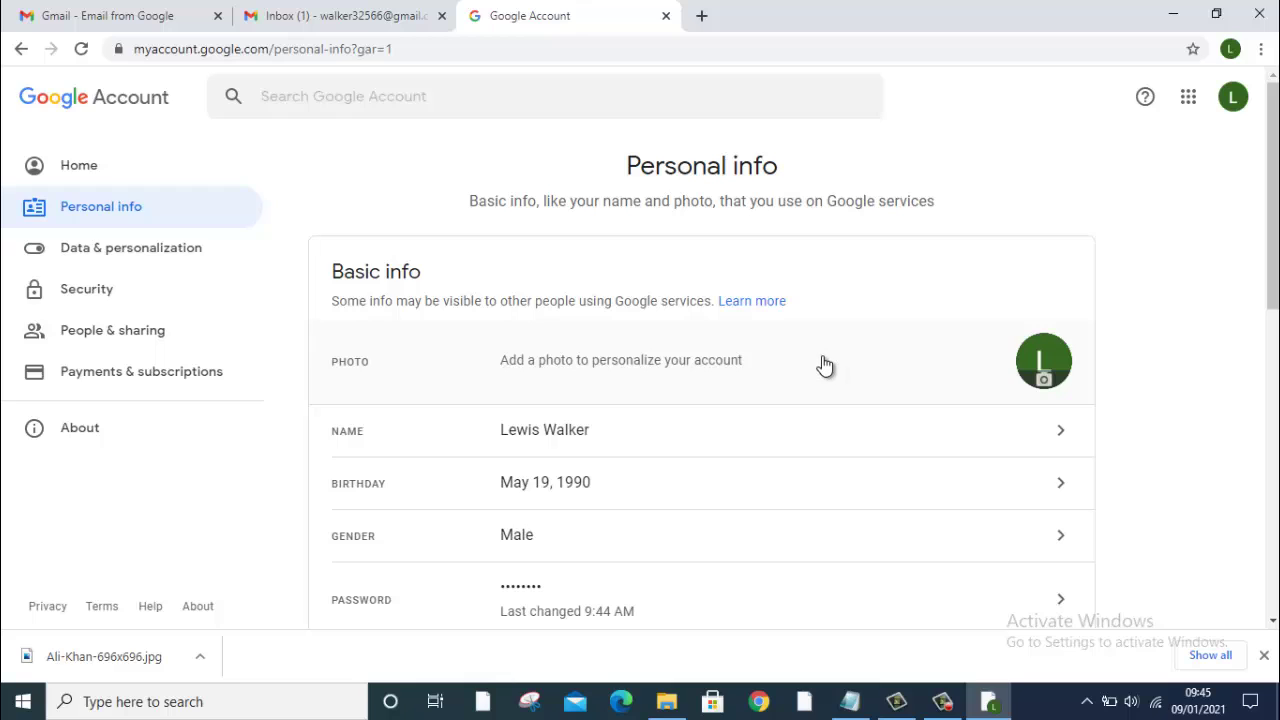
Upload the downloaded photo from Downloads, crop around the face, and set it as profile photo.
{"action": "left_click", "coordinate": [1045, 385]}
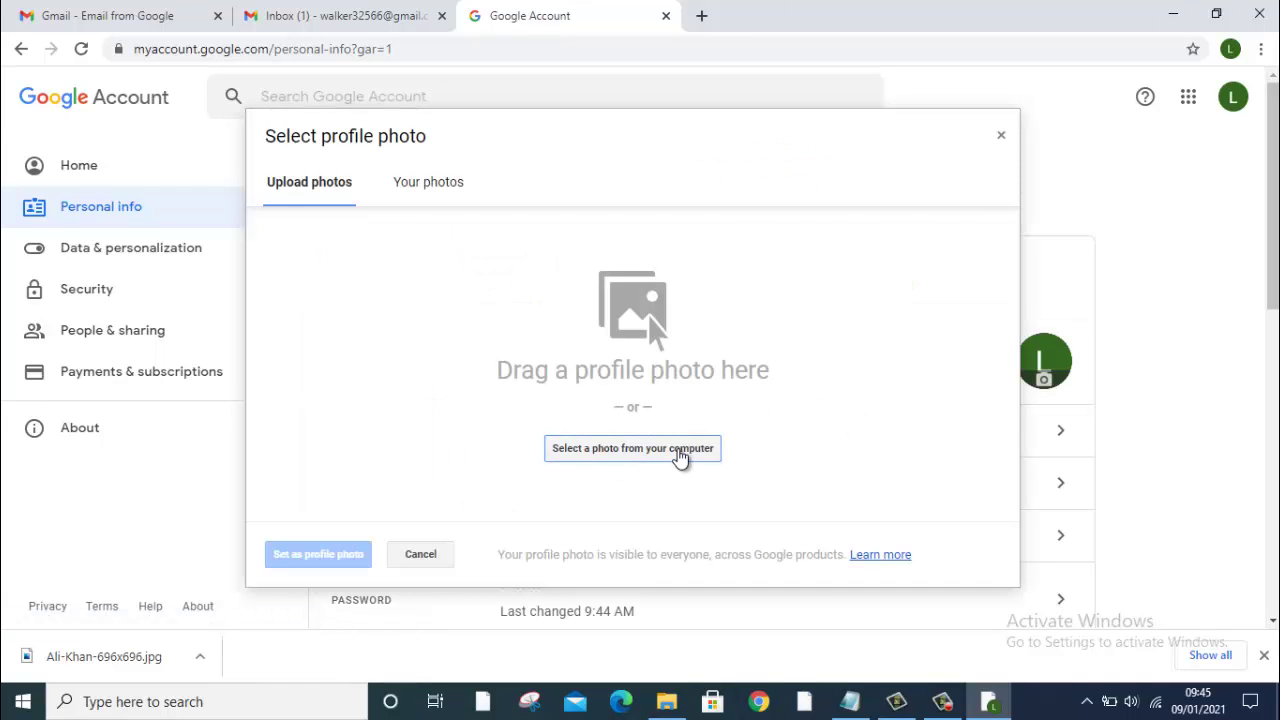
{"action": "left_click", "coordinate": [681, 457]}
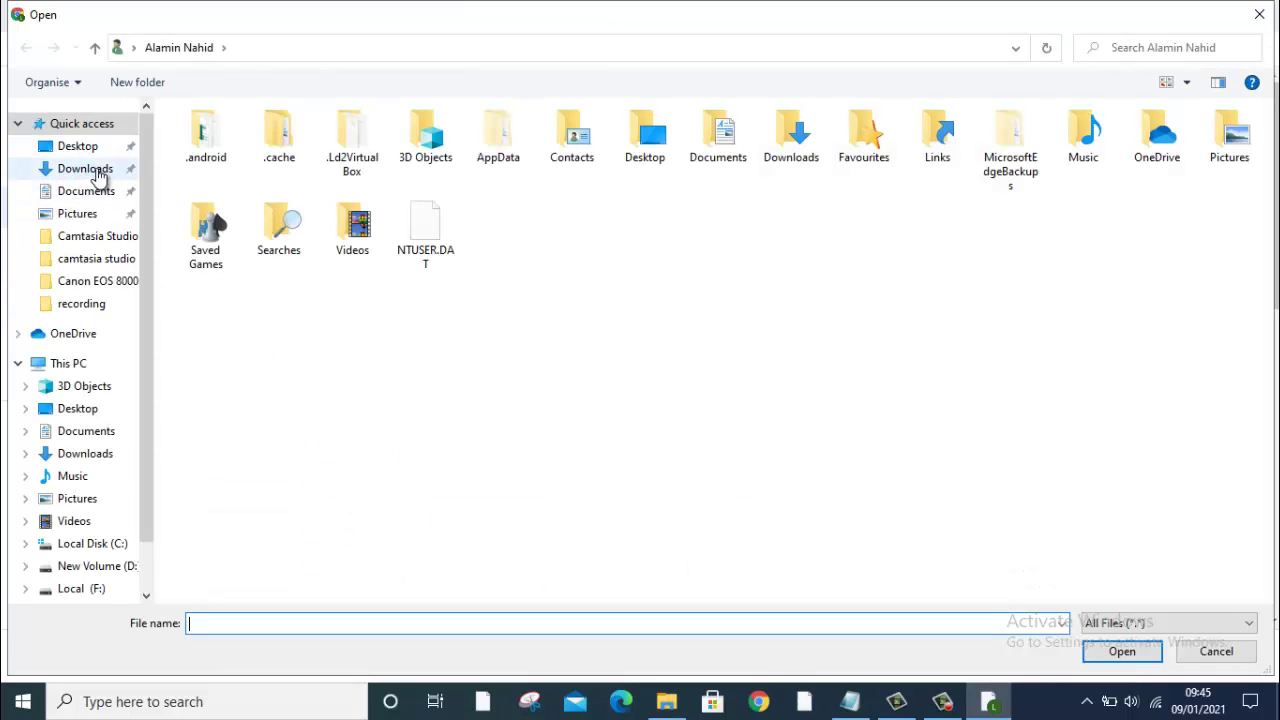
{"action": "left_click", "coordinate": [95, 170]}
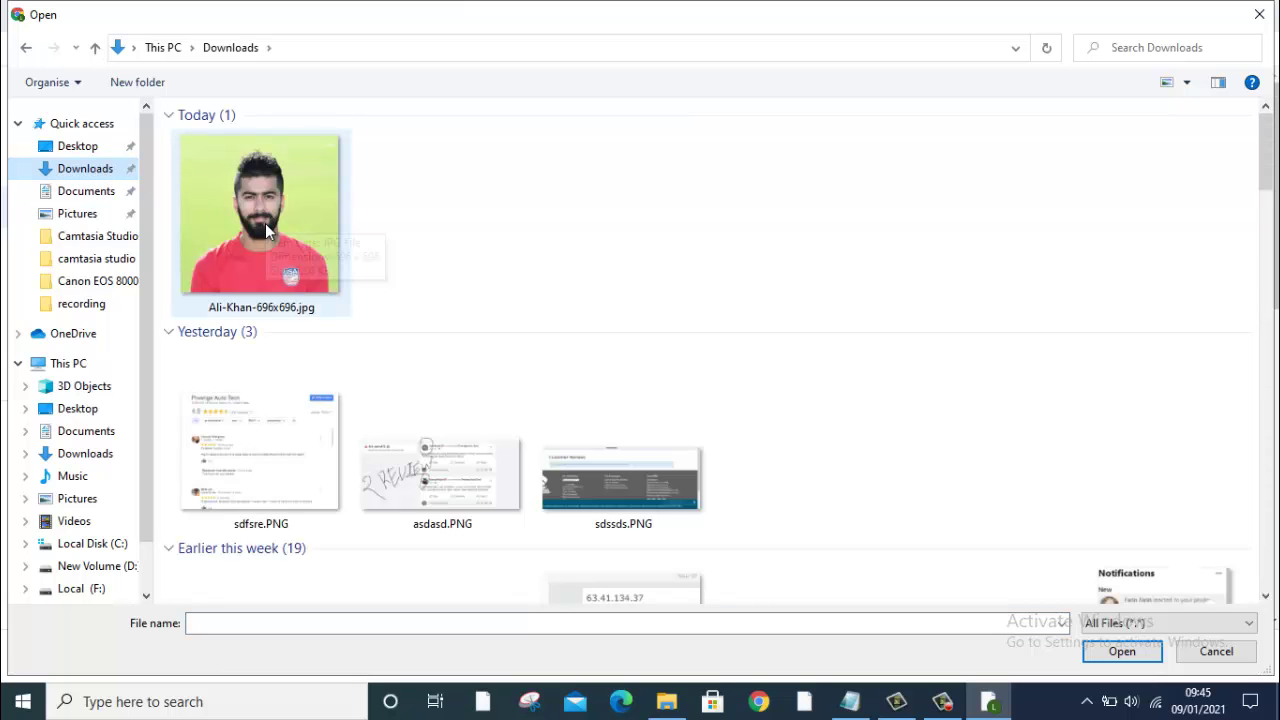
{"action": "double_click", "coordinate": [265, 223]}
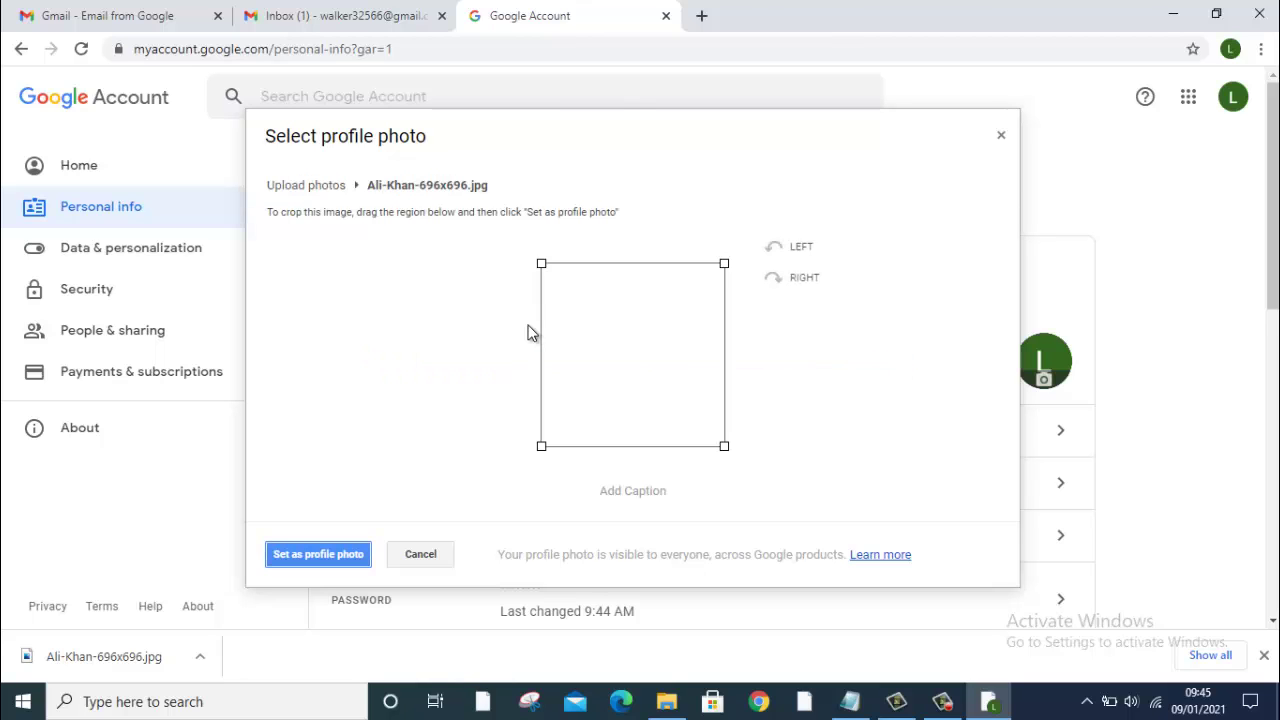
{"action": "left_click_drag", "start_coordinate": [722, 452], "coordinate": [706, 414]}
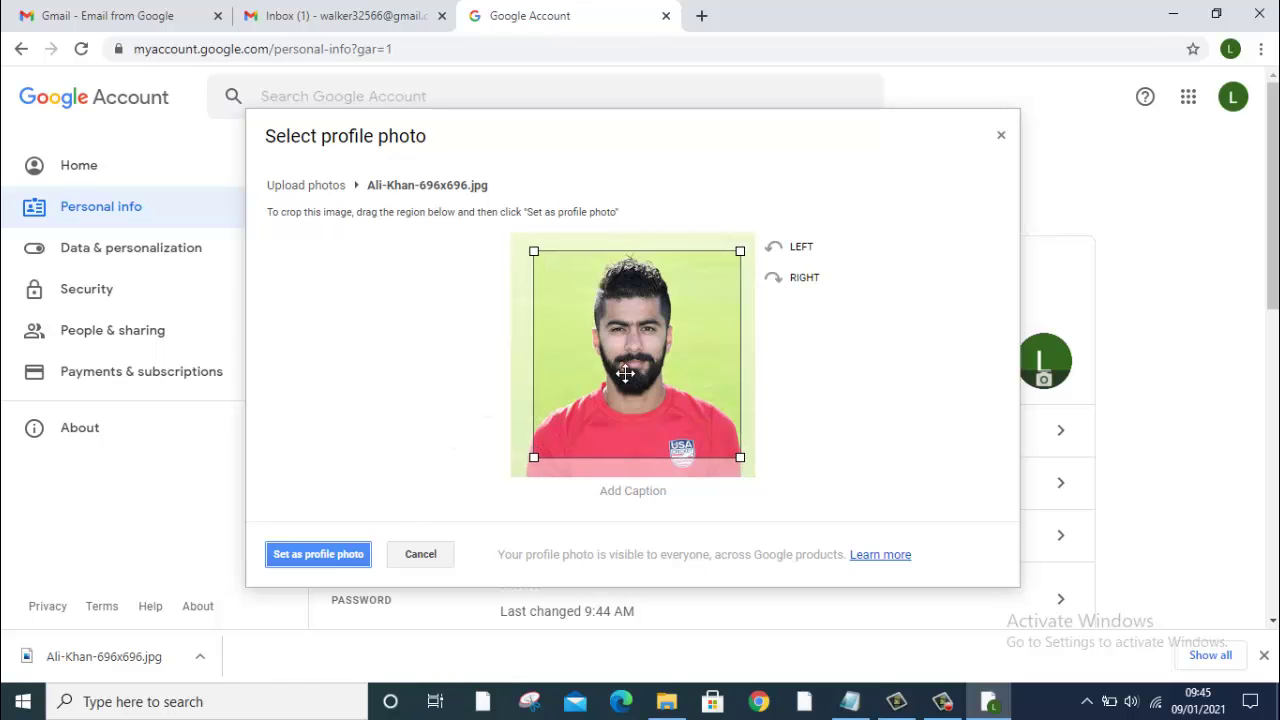
{"action": "left_click", "coordinate": [350, 558]}
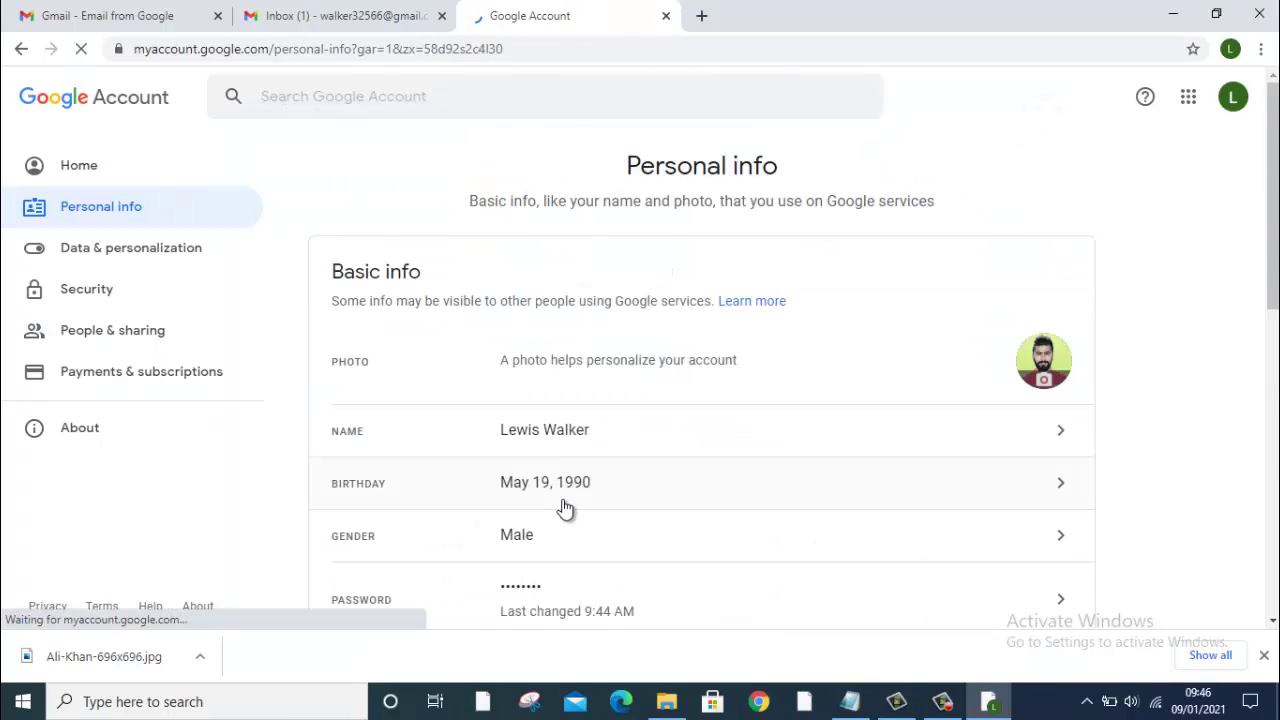
{"action": "scroll", "coordinate": [566, 512], "scroll_direction": "down", "scroll_amount": 8}
Reload the page and check the new avatar in the account summary.
{"action": "scroll", "coordinate": [580, 513], "scroll_direction": "up", "scroll_amount": 4}
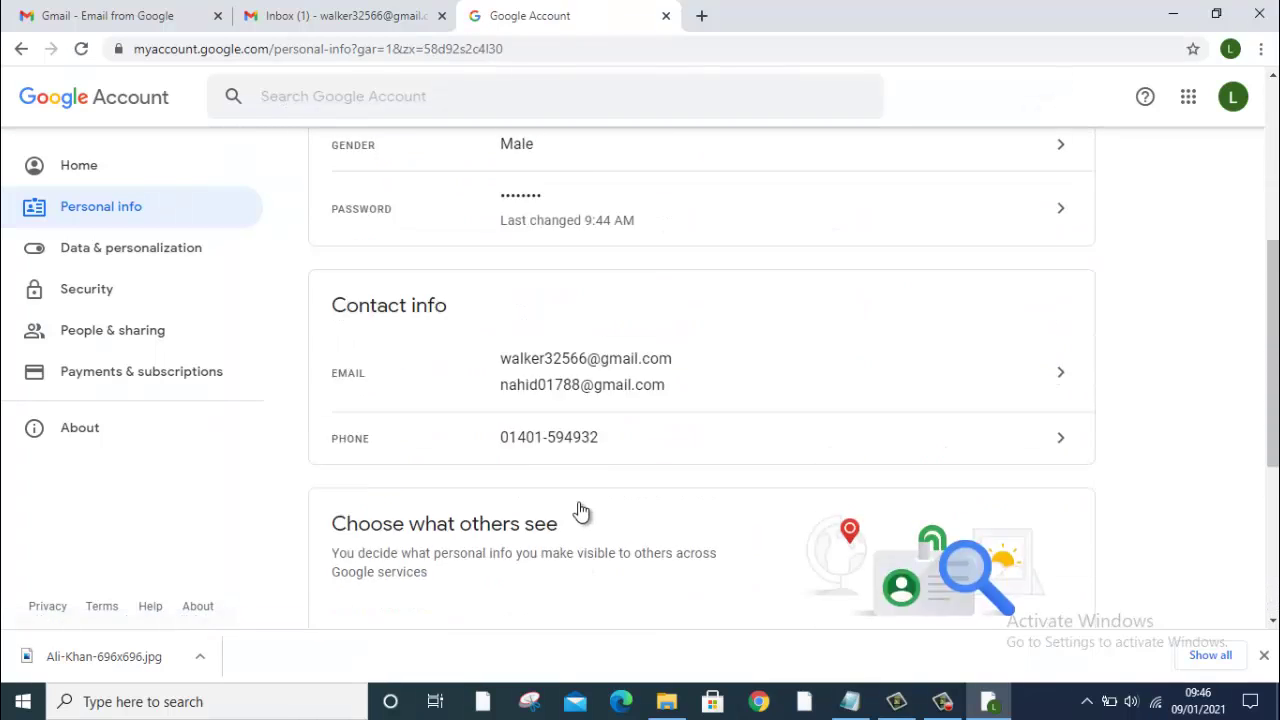
{"action": "scroll", "coordinate": [580, 512], "scroll_direction": "up", "scroll_amount": 4}
{"action": "left_click", "coordinate": [81, 48]}
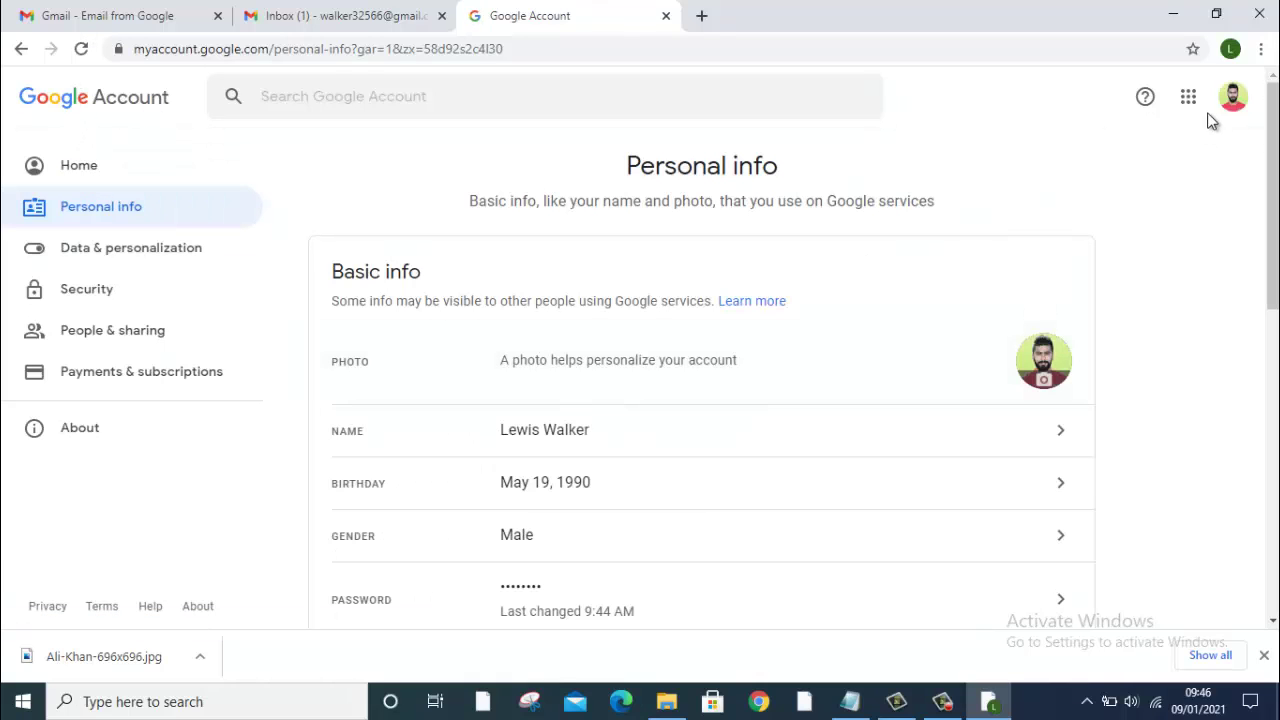
{"action": "left_click", "coordinate": [1232, 97]}
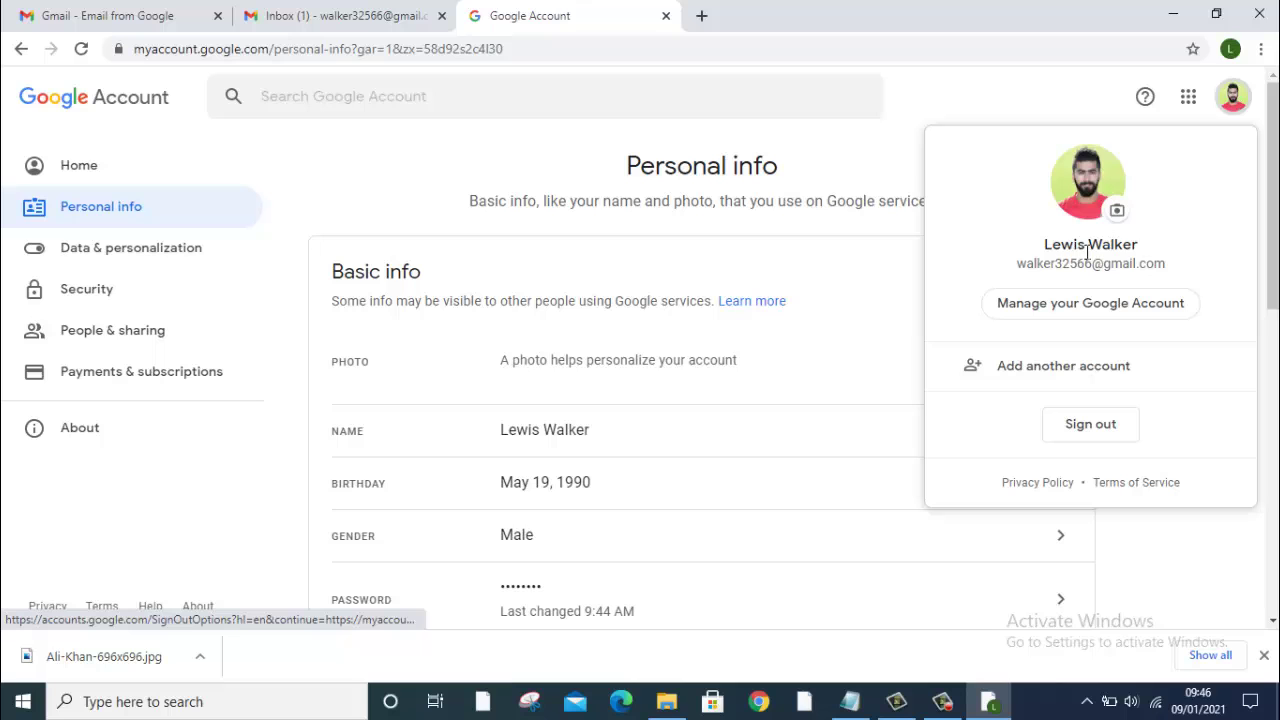
{"action": "left_click_drag", "start_coordinate": [1043, 243], "coordinate": [1131, 294]}
{"action": "left_click", "coordinate": [1178, 224]}
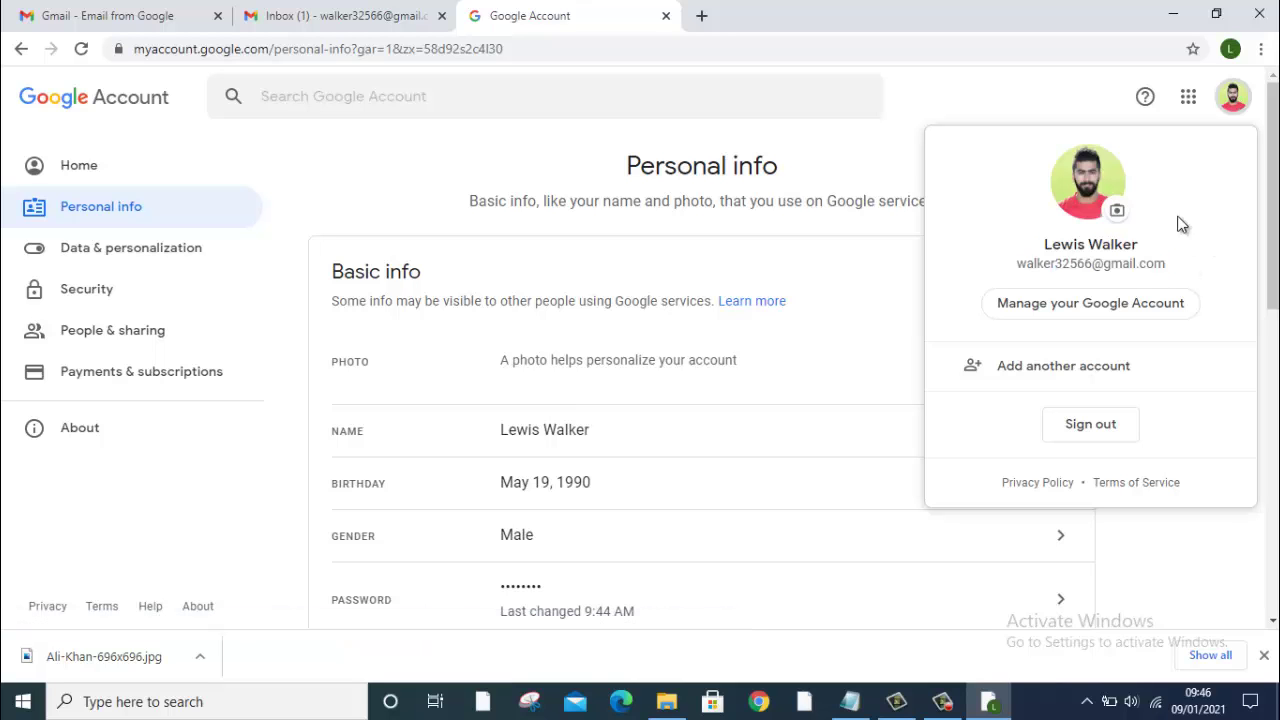
From Home, reopen the account panel, select the account's e-mail address and bring up its copy menu.
{"action": "left_click", "coordinate": [72, 158]}
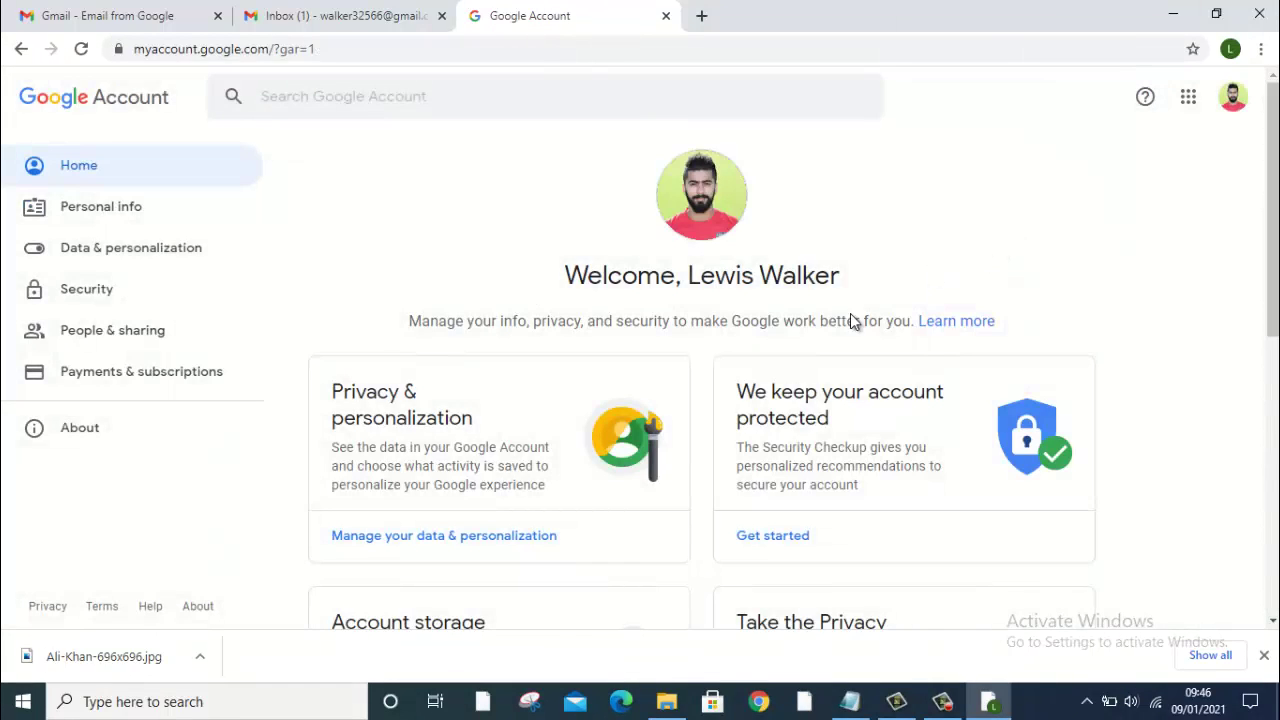
{"action": "left_click", "coordinate": [1234, 104]}
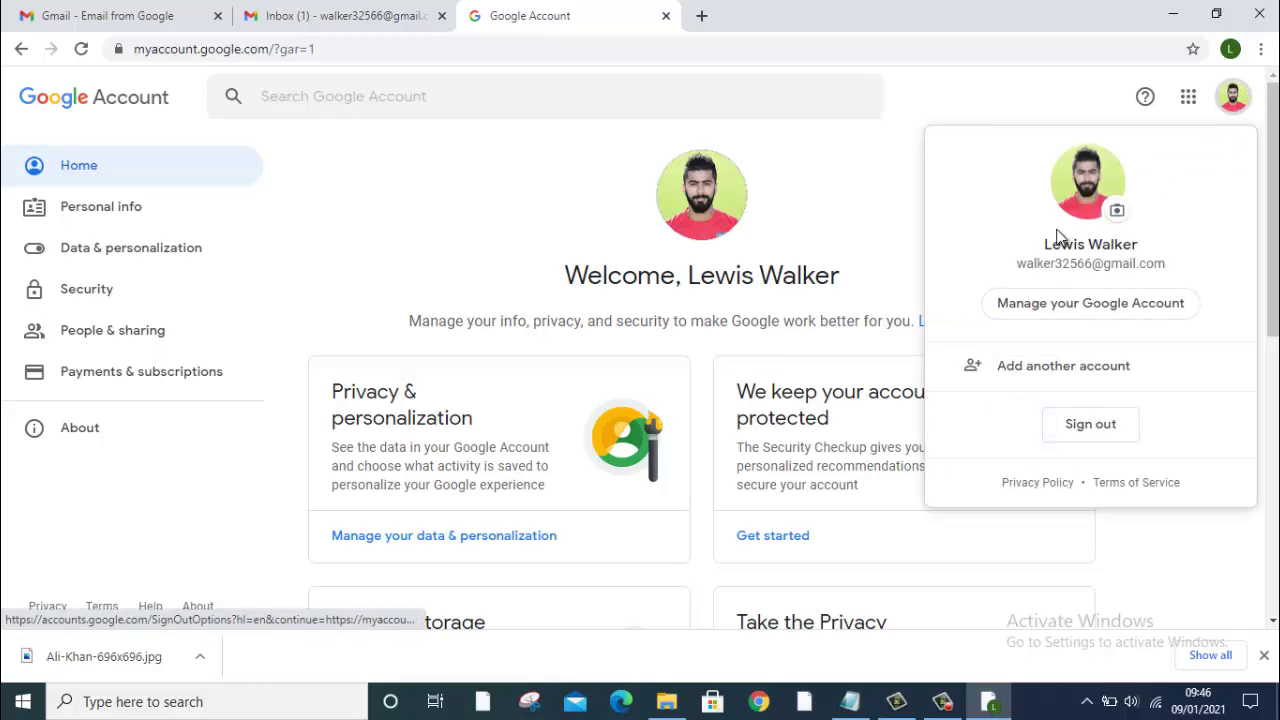
{"action": "left_click_drag", "start_coordinate": [1110, 250], "coordinate": [1183, 262]}
{"action": "left_click", "coordinate": [1185, 264]}
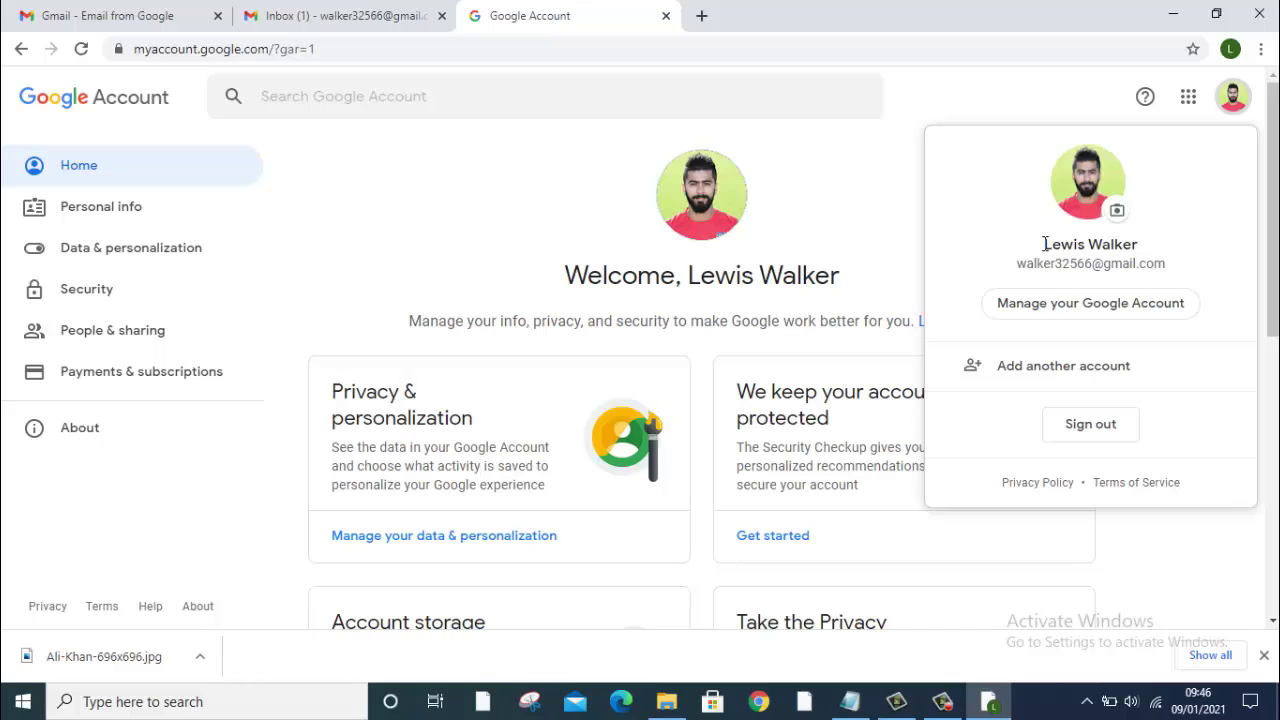
{"action": "left_click_drag", "start_coordinate": [1044, 244], "coordinate": [1132, 248]}
{"action": "left_click", "coordinate": [1157, 275]}
{"action": "left_click_drag", "start_coordinate": [1178, 268], "coordinate": [1018, 268]}
{"action": "key", "text": "ctrl+c"}
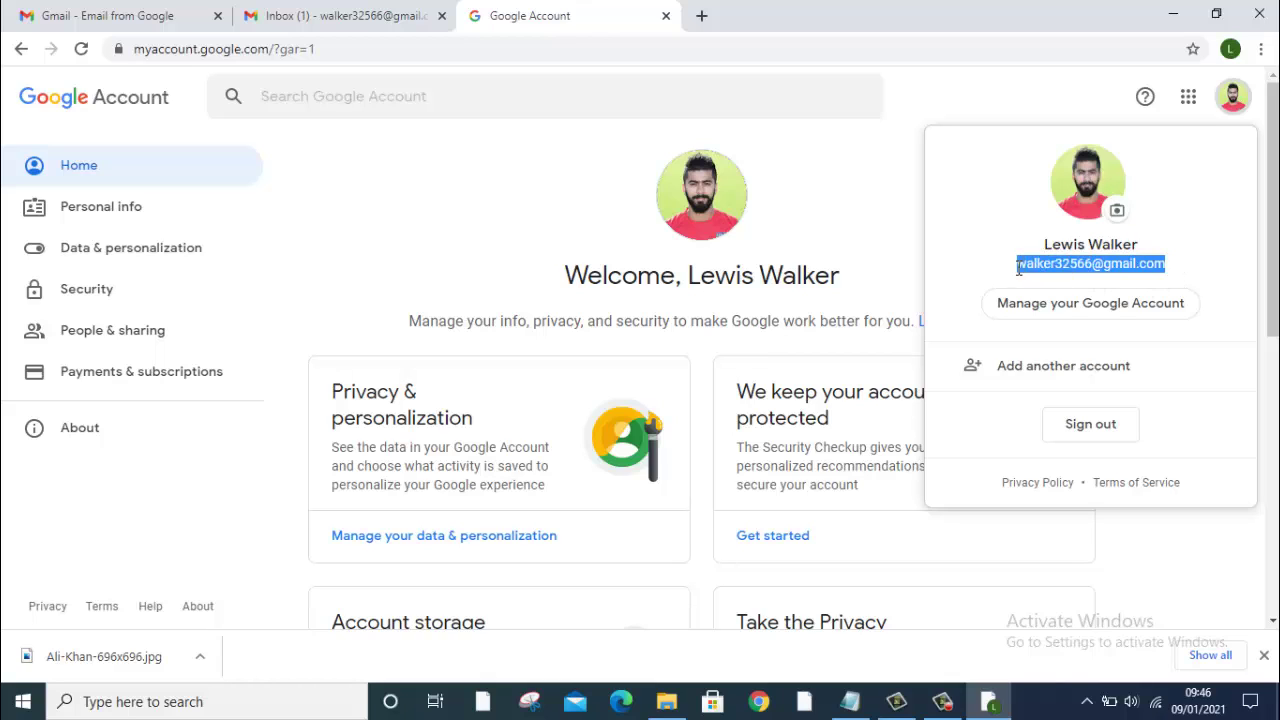
{"action": "left_click", "coordinate": [1118, 98]}
{"action": "left_click", "coordinate": [1233, 96]}
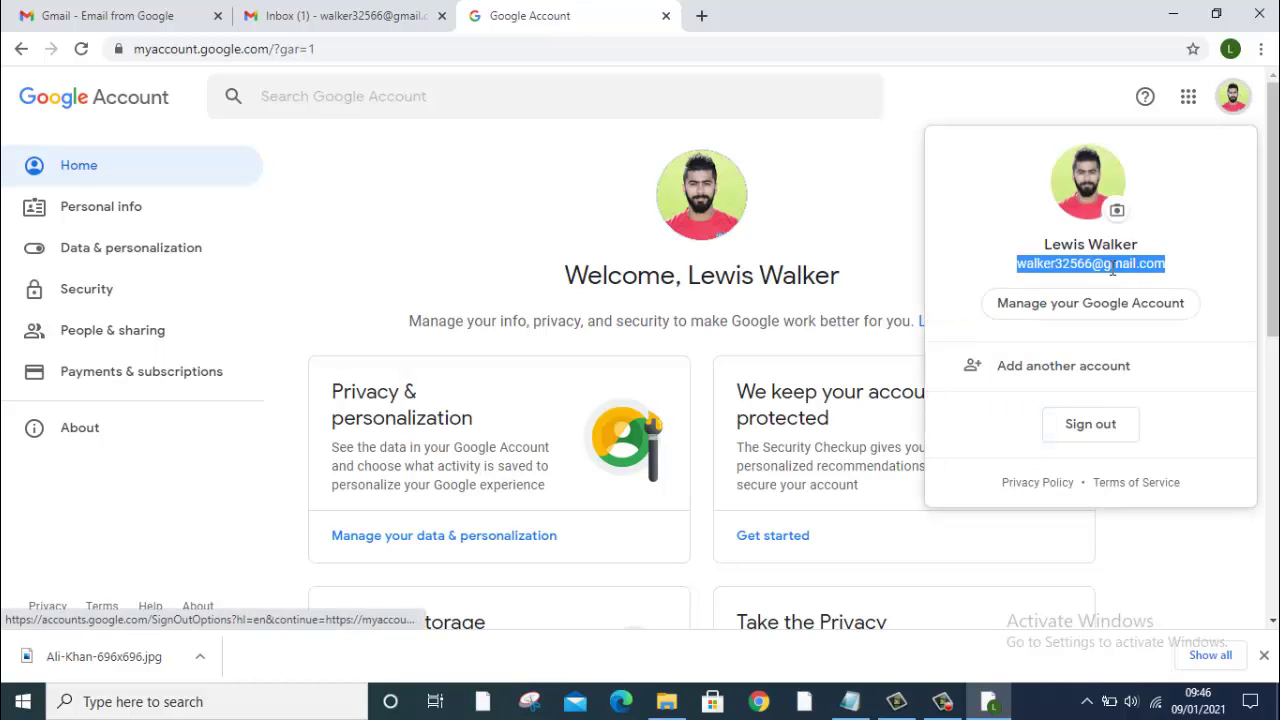
{"action": "right_click", "coordinate": [1118, 275]}
Copy the e-mail, then create a new Microsoft Excel Worksheet on the desktop with the default name.
{"action": "key", "text": "Escape"}
{"action": "left_click", "coordinate": [1178, 13]}
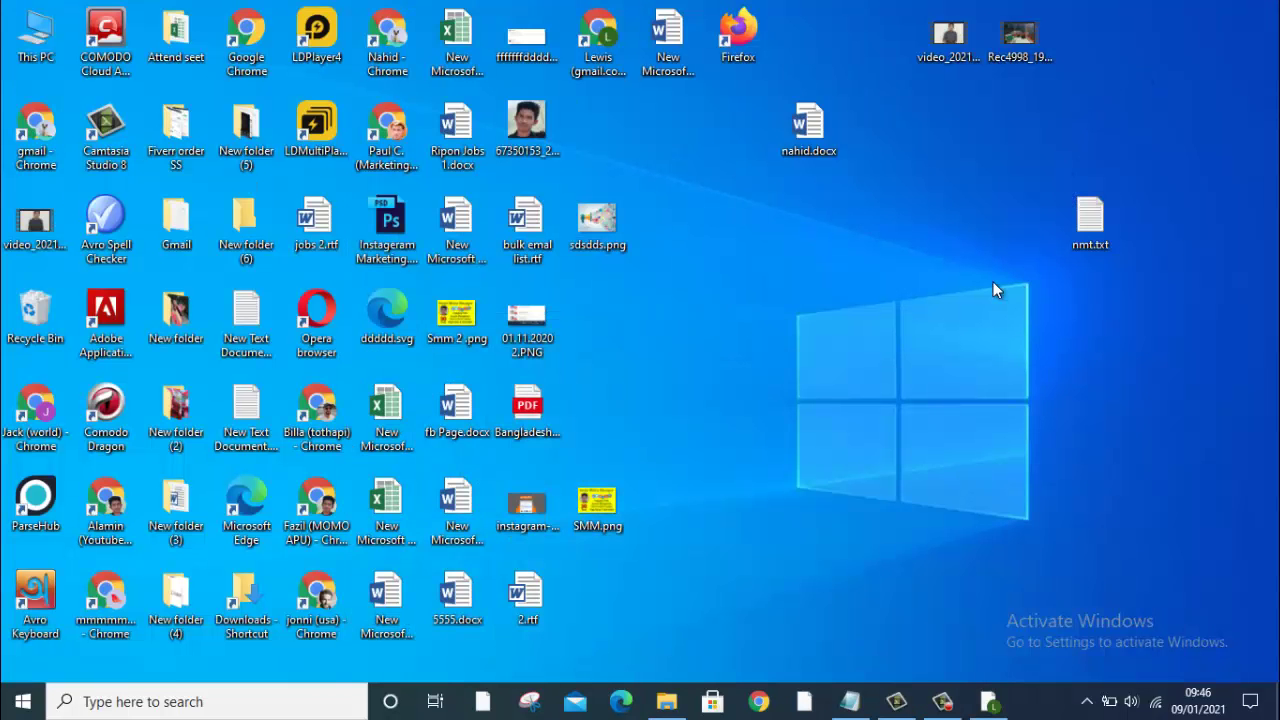
{"action": "right_click", "coordinate": [903, 291]}
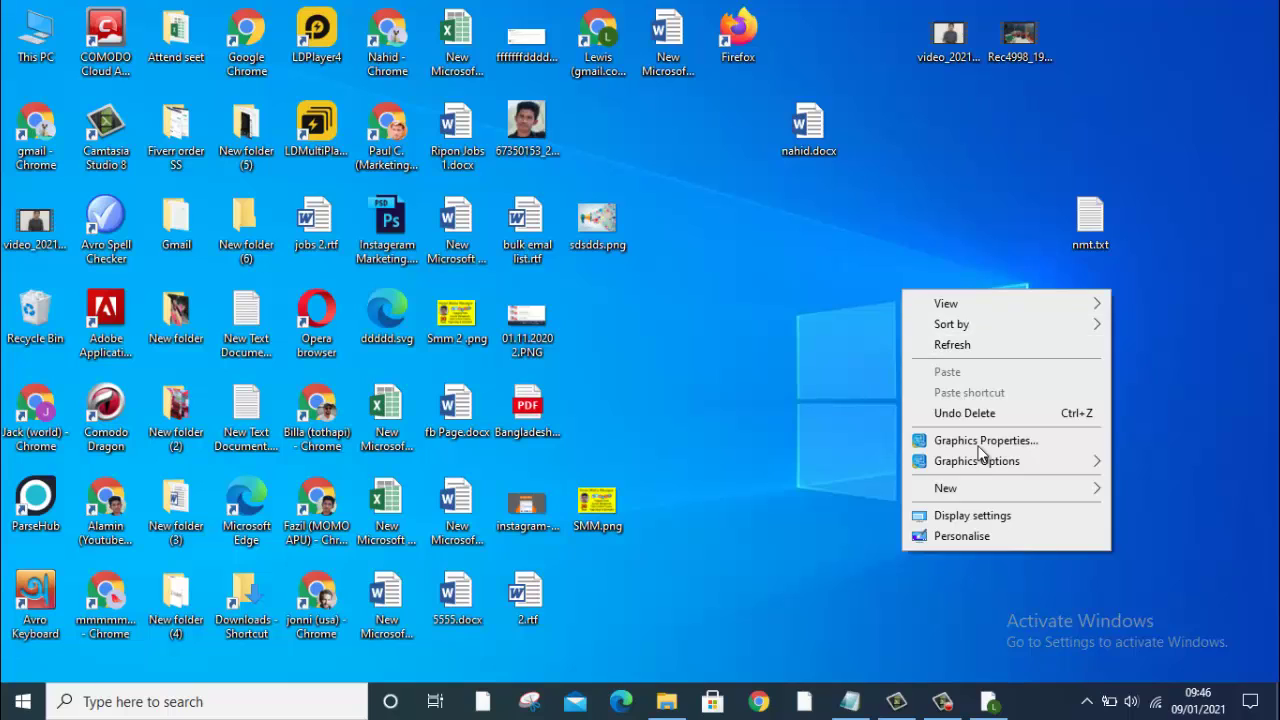
{"action": "mouse_move", "coordinate": [988, 493]}
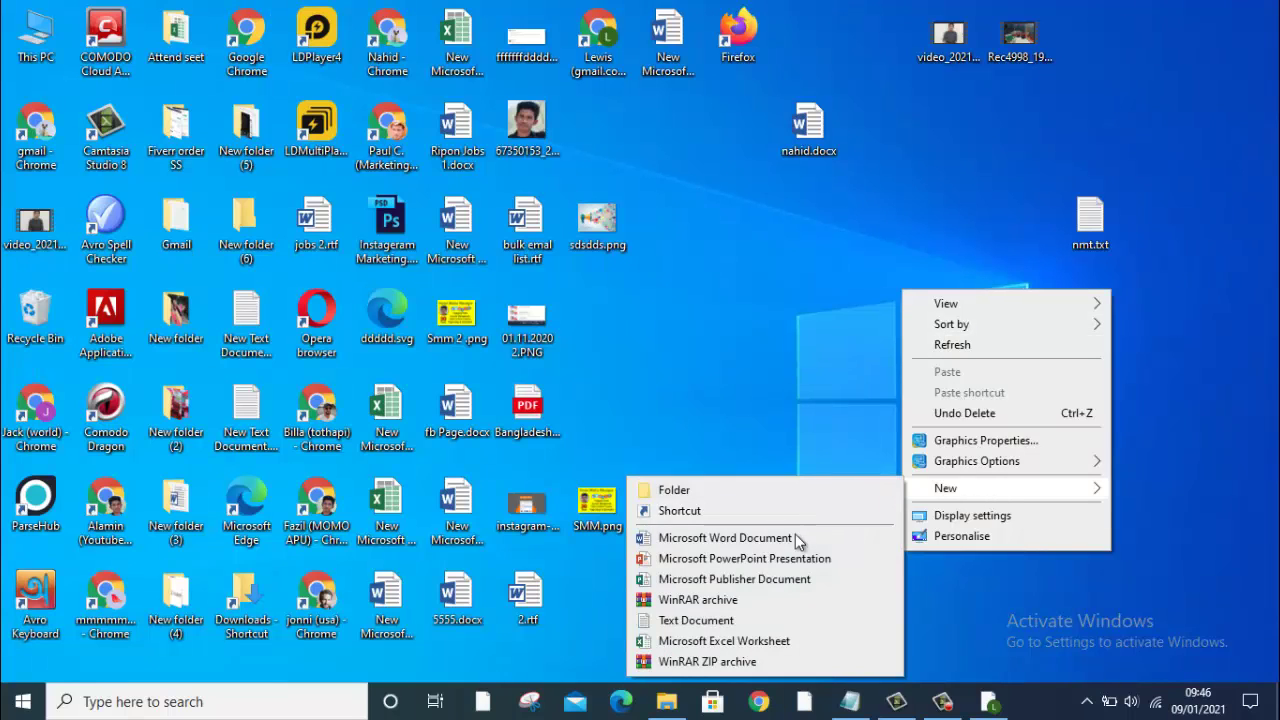
{"action": "left_click", "coordinate": [745, 641]}
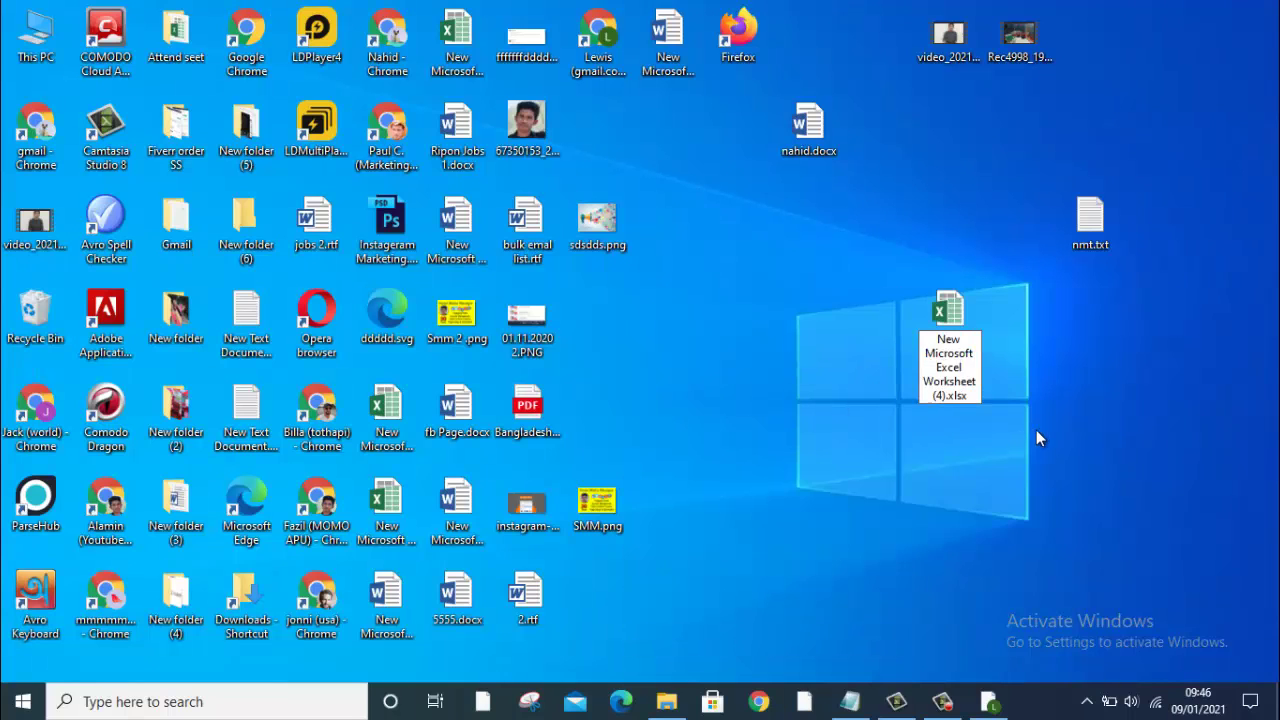
{"action": "left_click", "coordinate": [948, 325]}
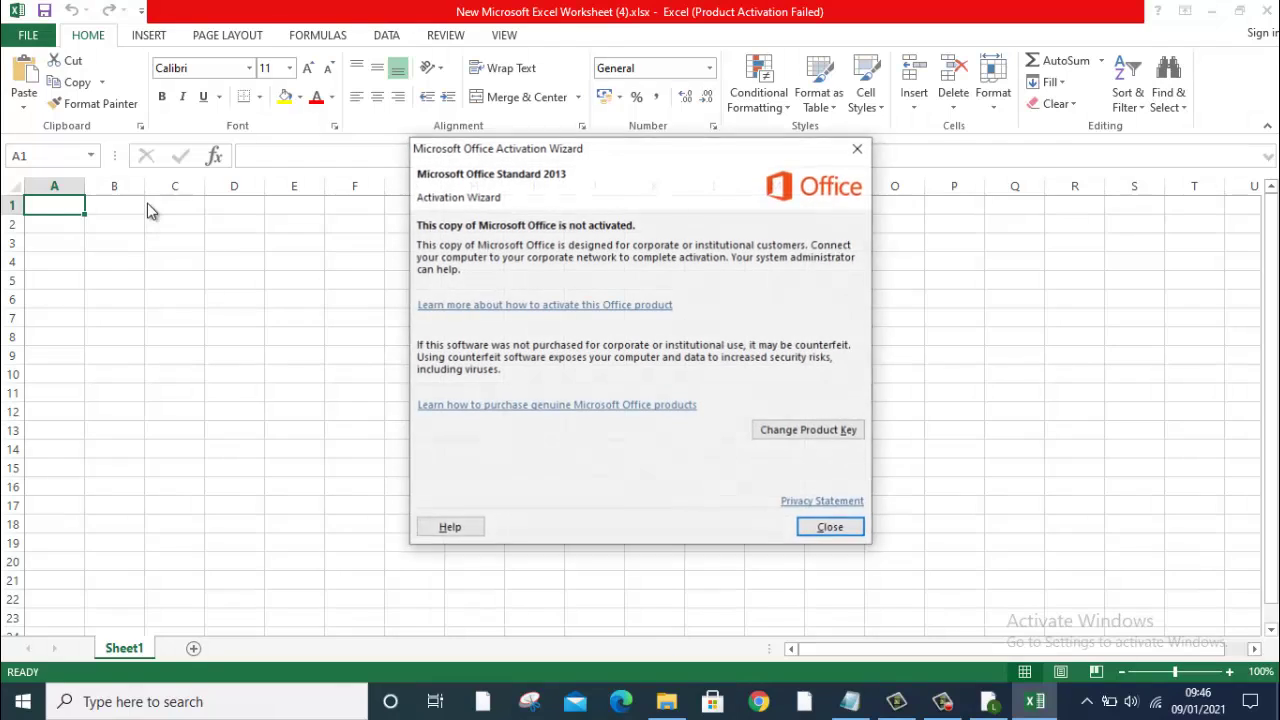
Dismiss the activation notice, widen column A, and paste the e-mail into A2.
{"action": "left_click", "coordinate": [857, 148]}
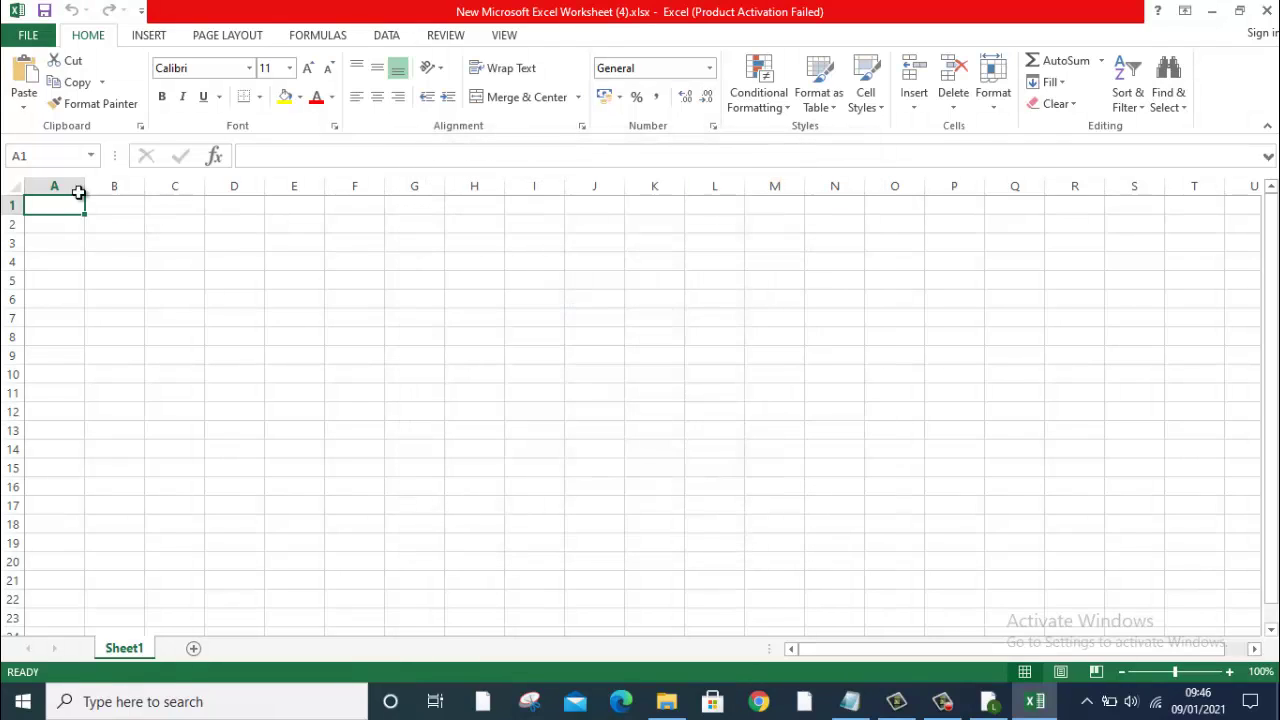
{"action": "left_click_drag", "start_coordinate": [88, 190], "coordinate": [240, 190]}
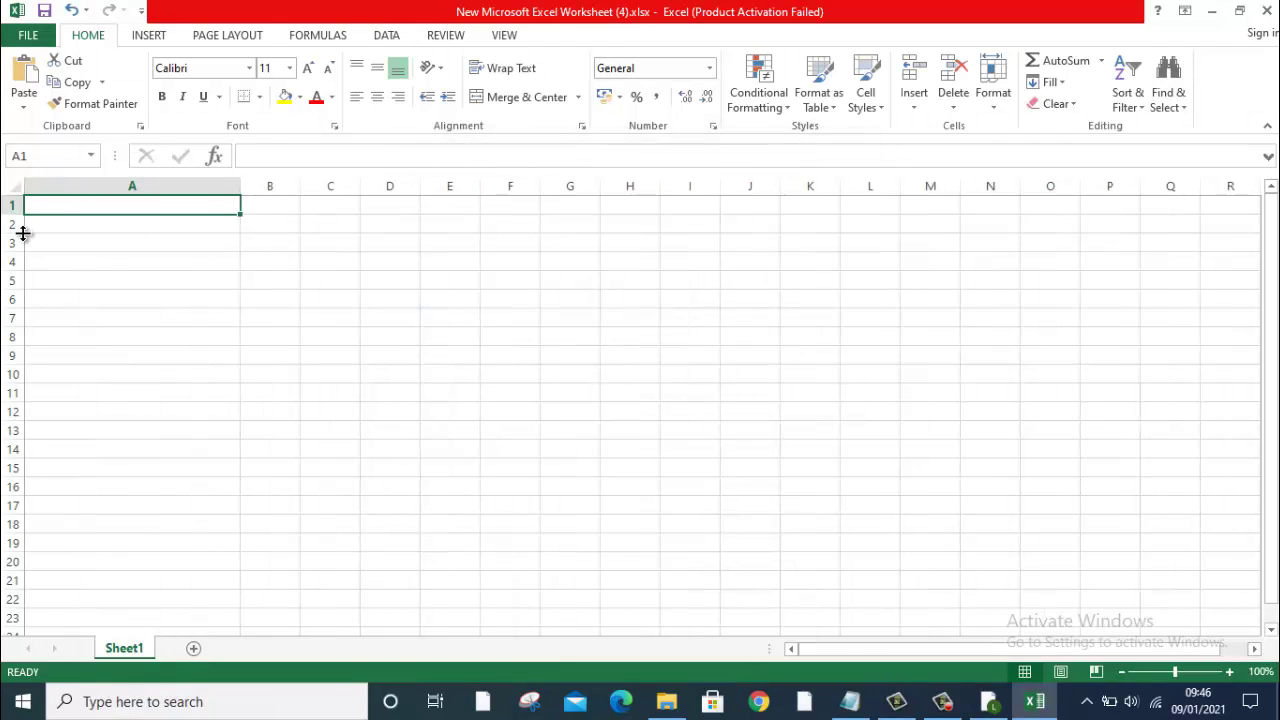
{"action": "left_click", "coordinate": [70, 229]}
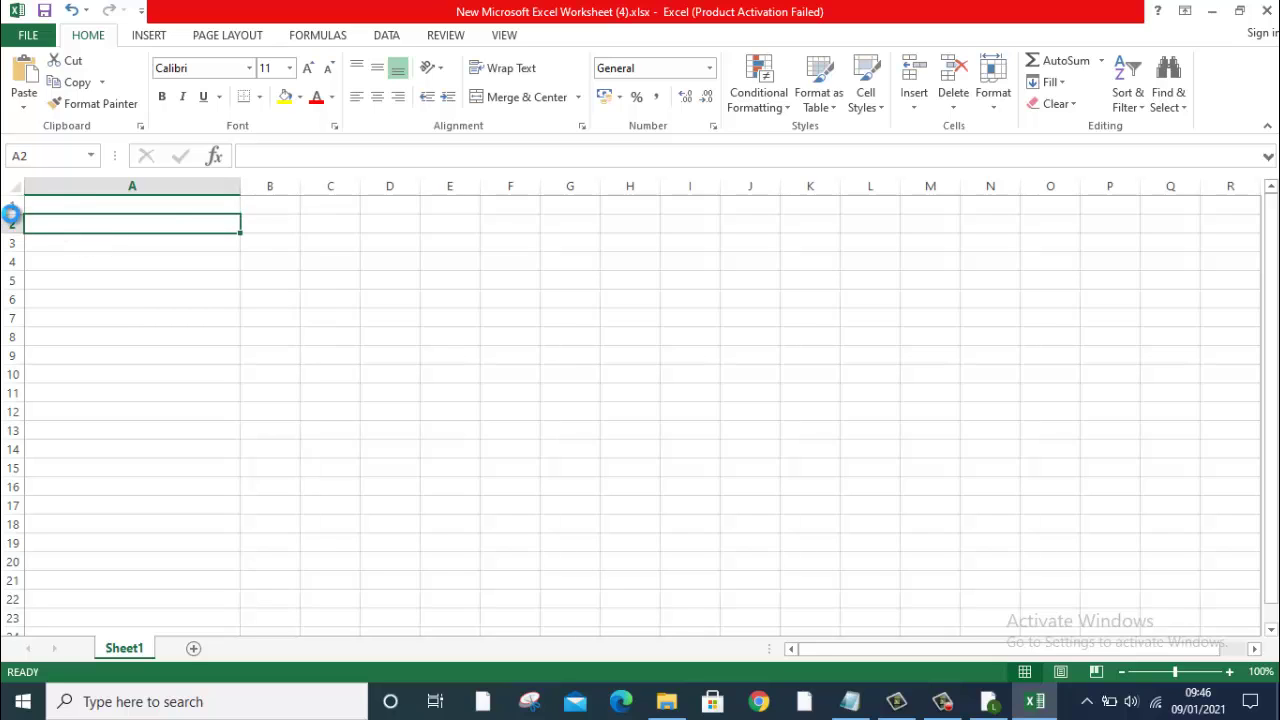
{"action": "key", "text": "ctrl+v"}
{"action": "left_click_drag", "start_coordinate": [12, 214], "coordinate": [22, 234]}
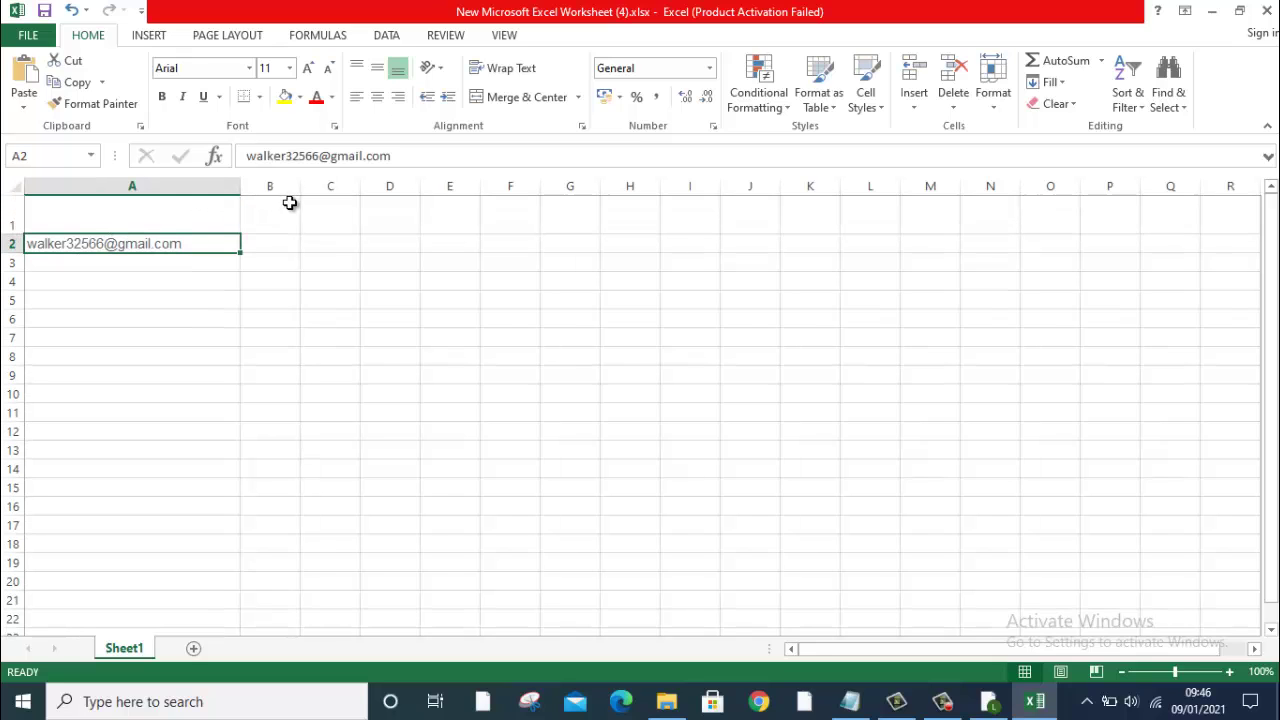
Widen column B, copy the account holder's name from Google Account, and paste it into B2.
{"action": "left_click_drag", "start_coordinate": [300, 185], "coordinate": [394, 200]}
{"action": "left_click", "coordinate": [340, 243]}
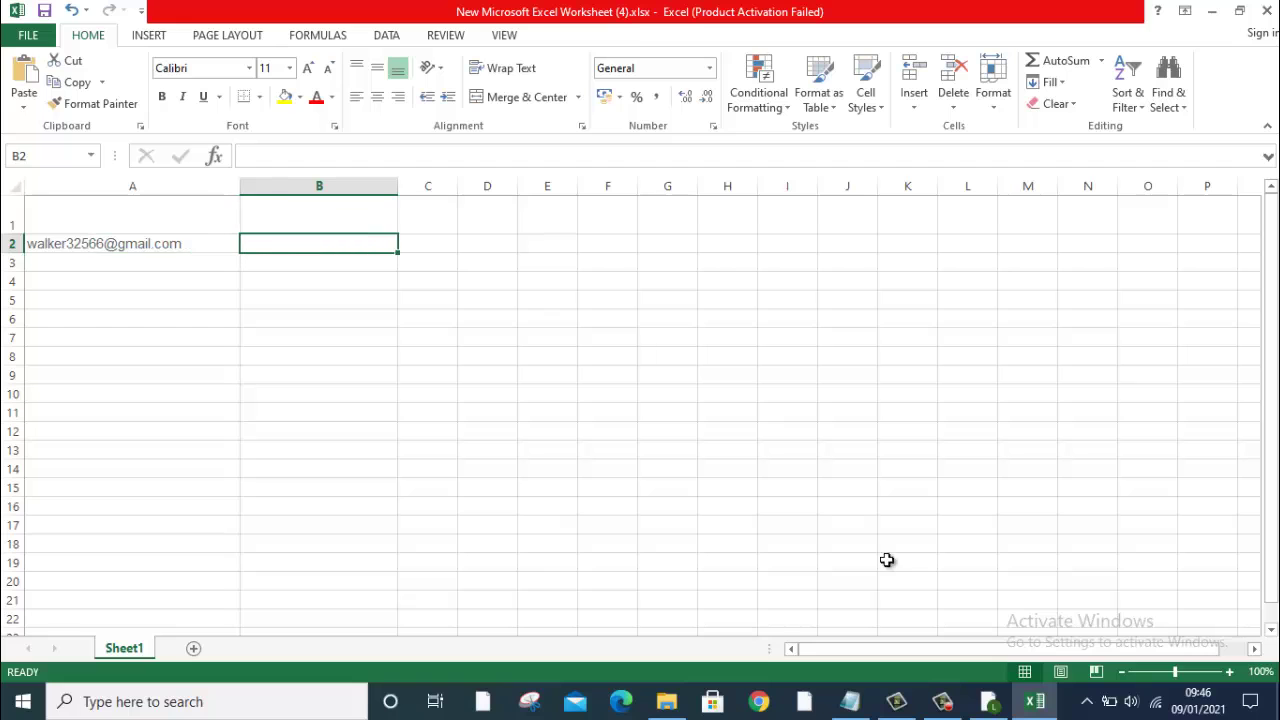
{"action": "left_click", "coordinate": [990, 700]}
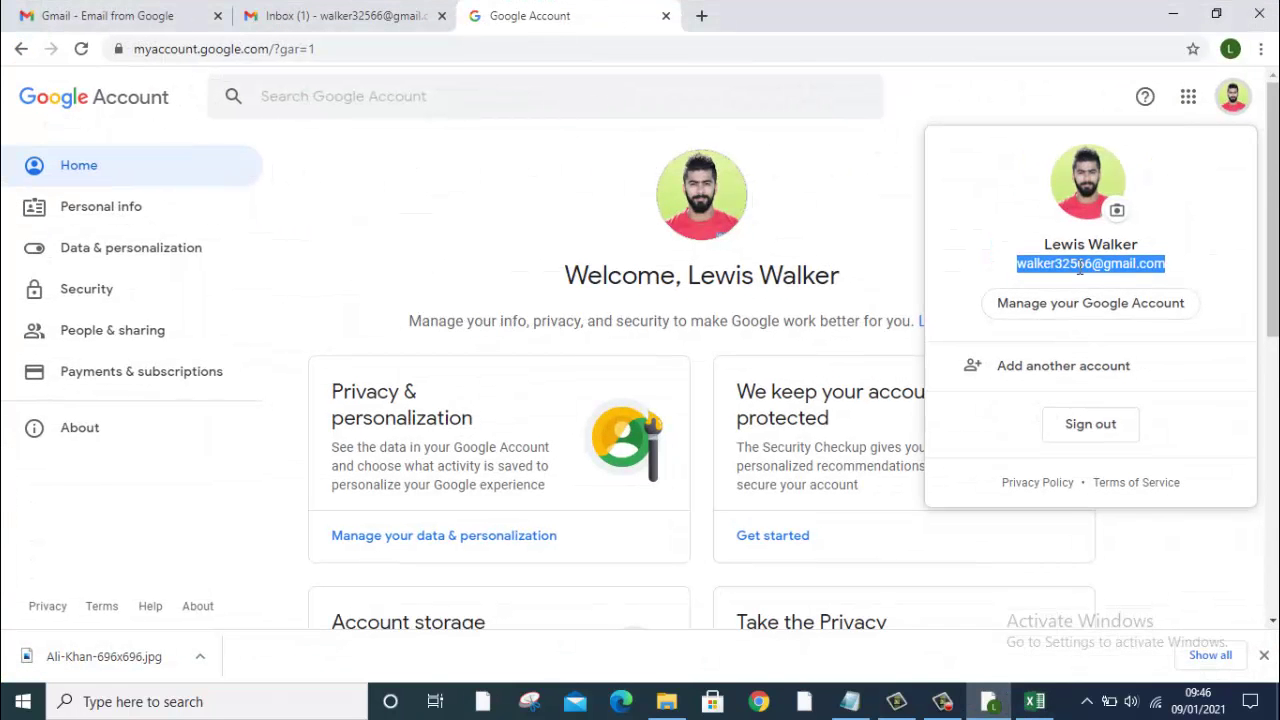
{"action": "left_click_drag", "start_coordinate": [1043, 244], "coordinate": [1140, 250]}
{"action": "key", "text": "Escape"}
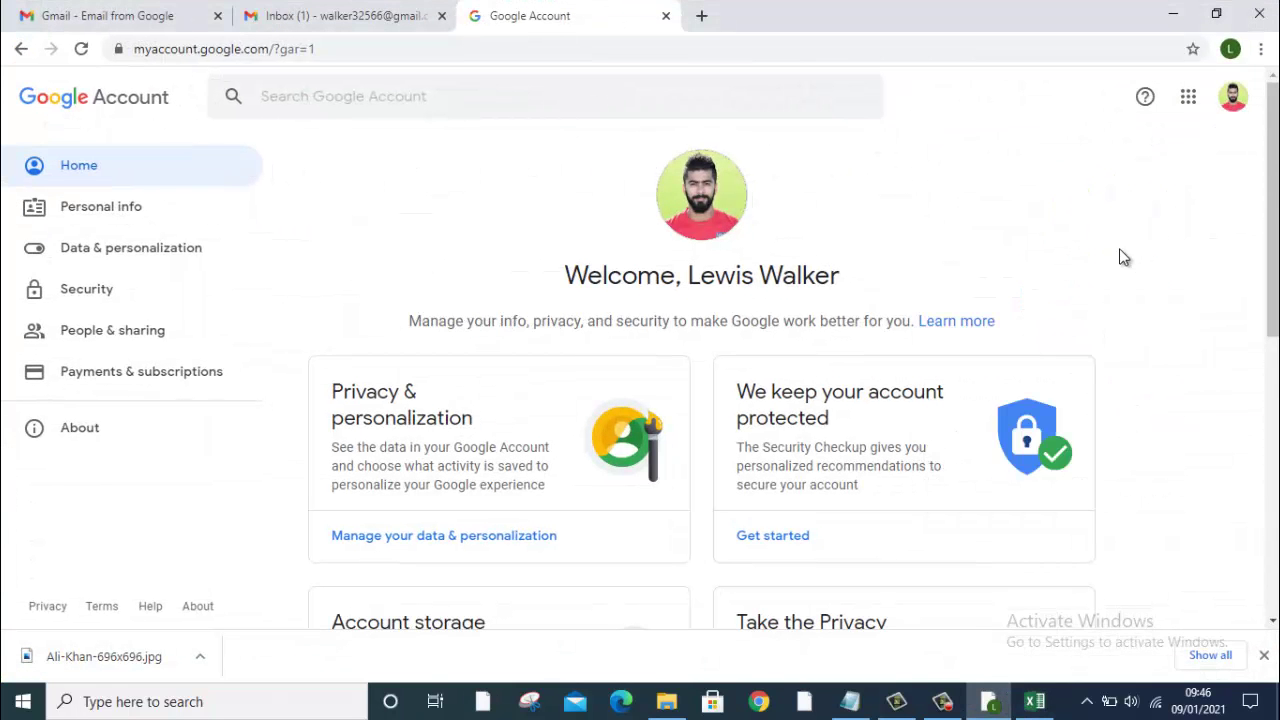
{"action": "left_click", "coordinate": [1232, 96]}
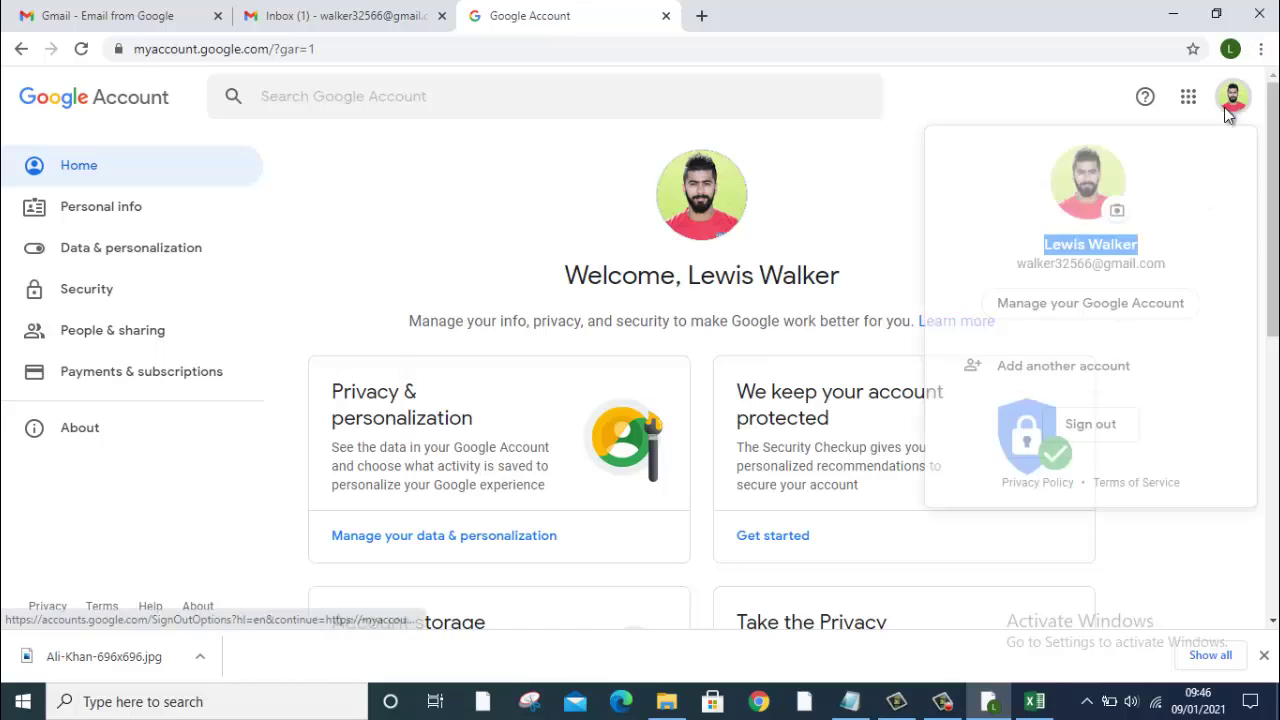
{"action": "right_click", "coordinate": [1111, 250]}
{"action": "left_click", "coordinate": [1120, 262]}
{"action": "left_click", "coordinate": [1035, 701]}
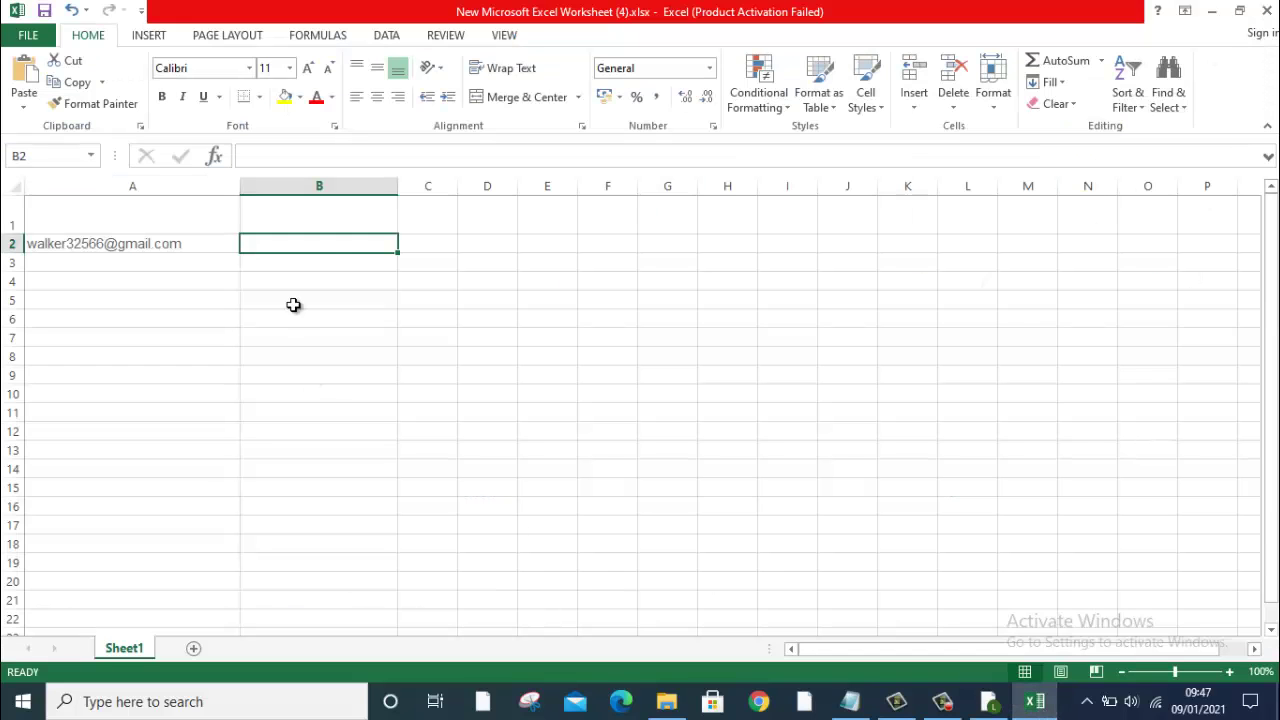
{"action": "key", "text": "ctrl+v"}
Select C2, widen column C, and return to the Google Account page.
{"action": "left_click", "coordinate": [417, 246]}
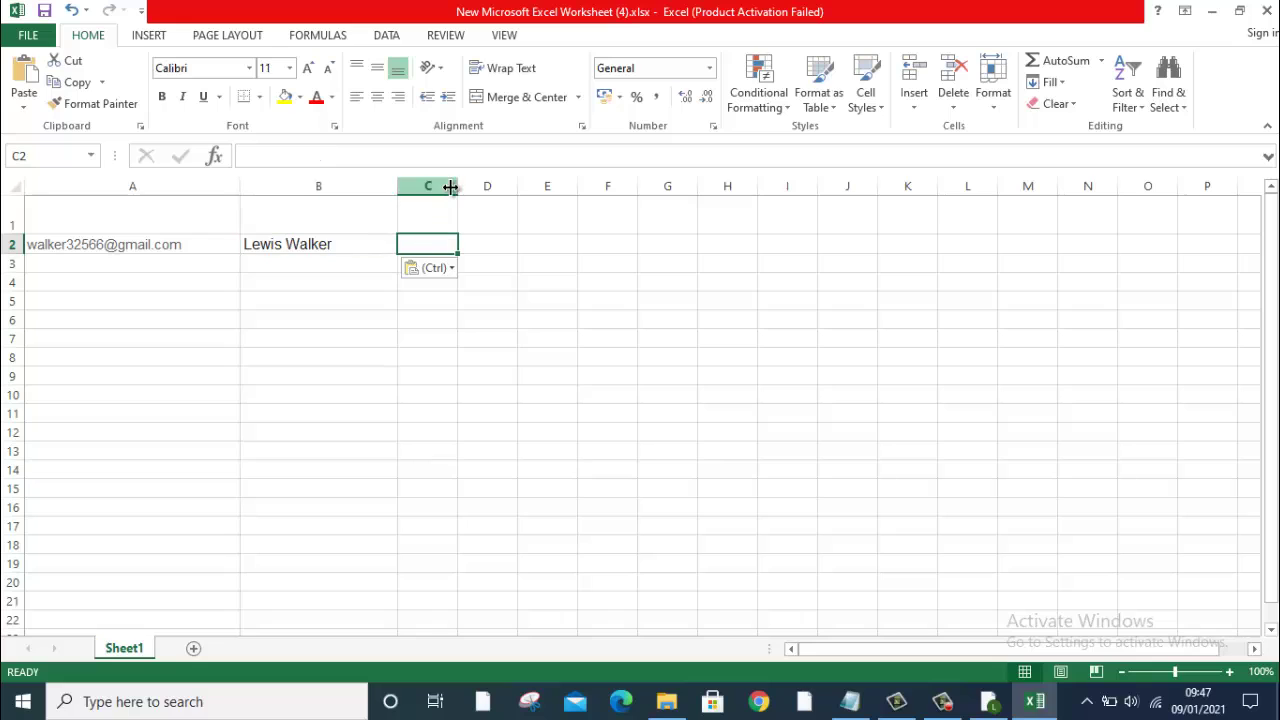
{"action": "left_click_drag", "start_coordinate": [457, 186], "coordinate": [598, 186]}
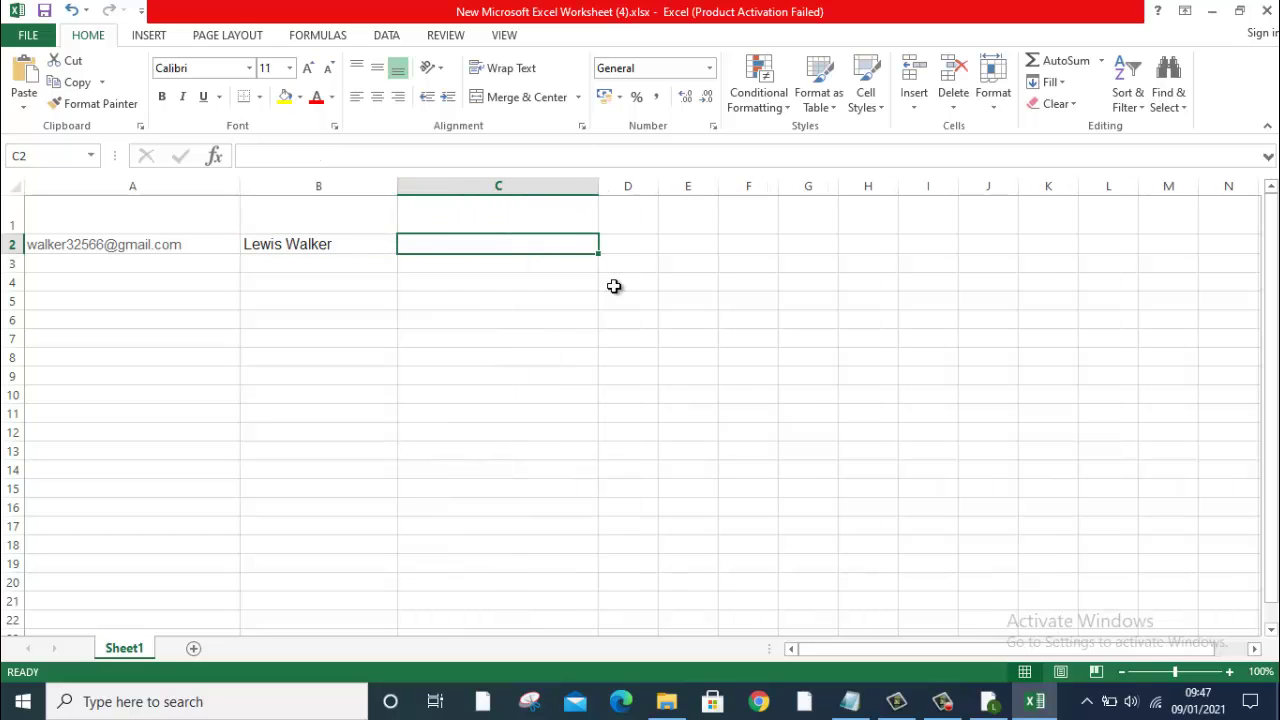
{"action": "left_click", "coordinate": [988, 701]}
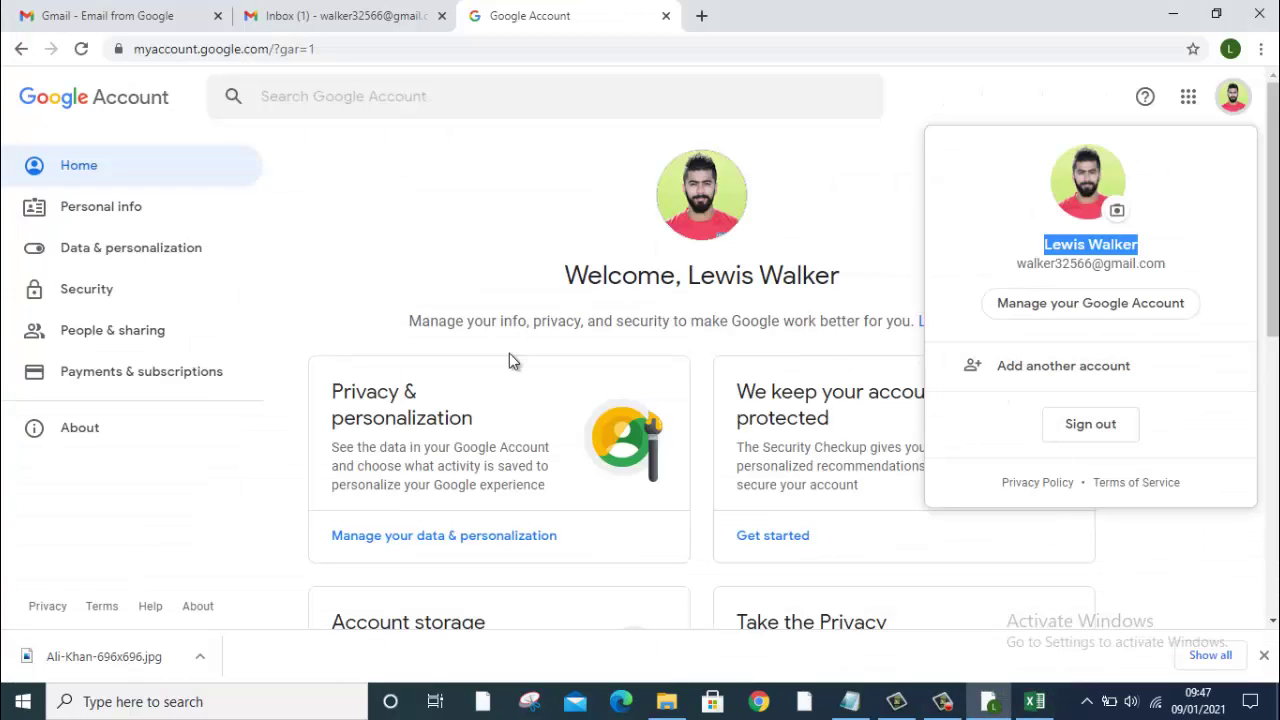
Open the phone number details under Personal info and select the full phone number.
{"action": "left_click", "coordinate": [105, 214]}
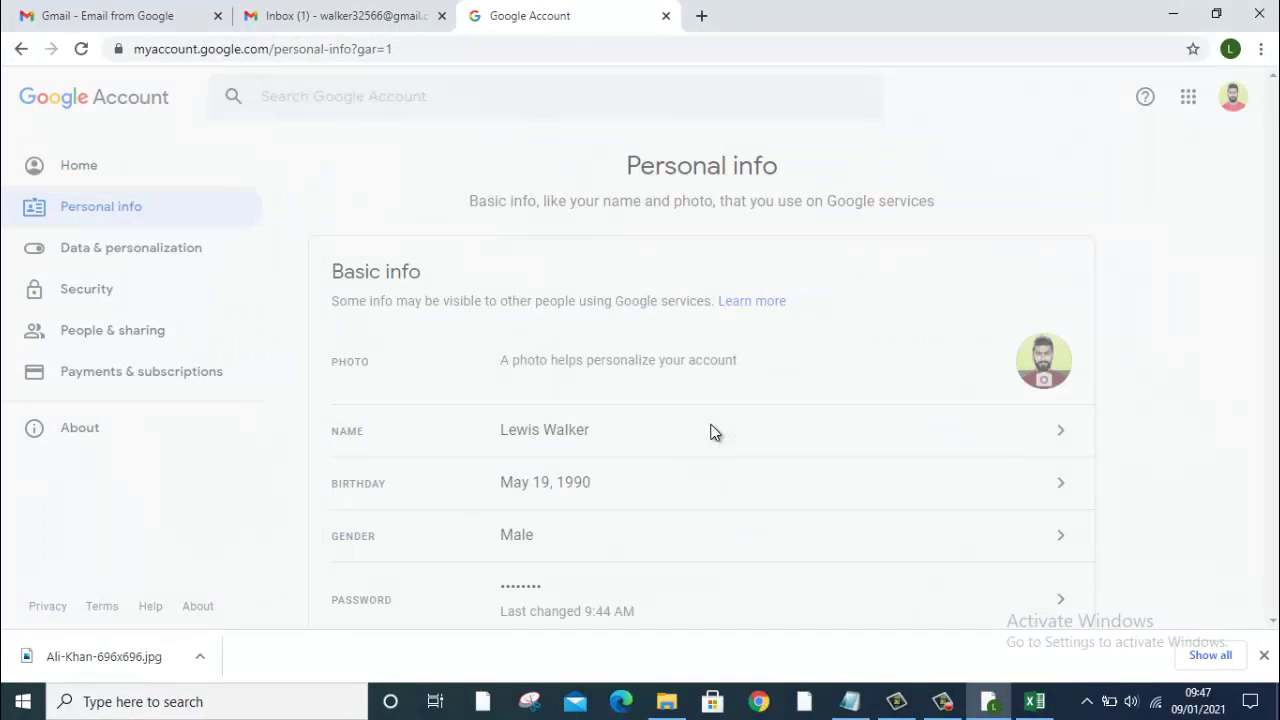
{"action": "scroll", "coordinate": [705, 432], "scroll_direction": "down", "scroll_amount": 1}
{"action": "scroll", "coordinate": [680, 438], "scroll_direction": "down", "scroll_amount": 3}
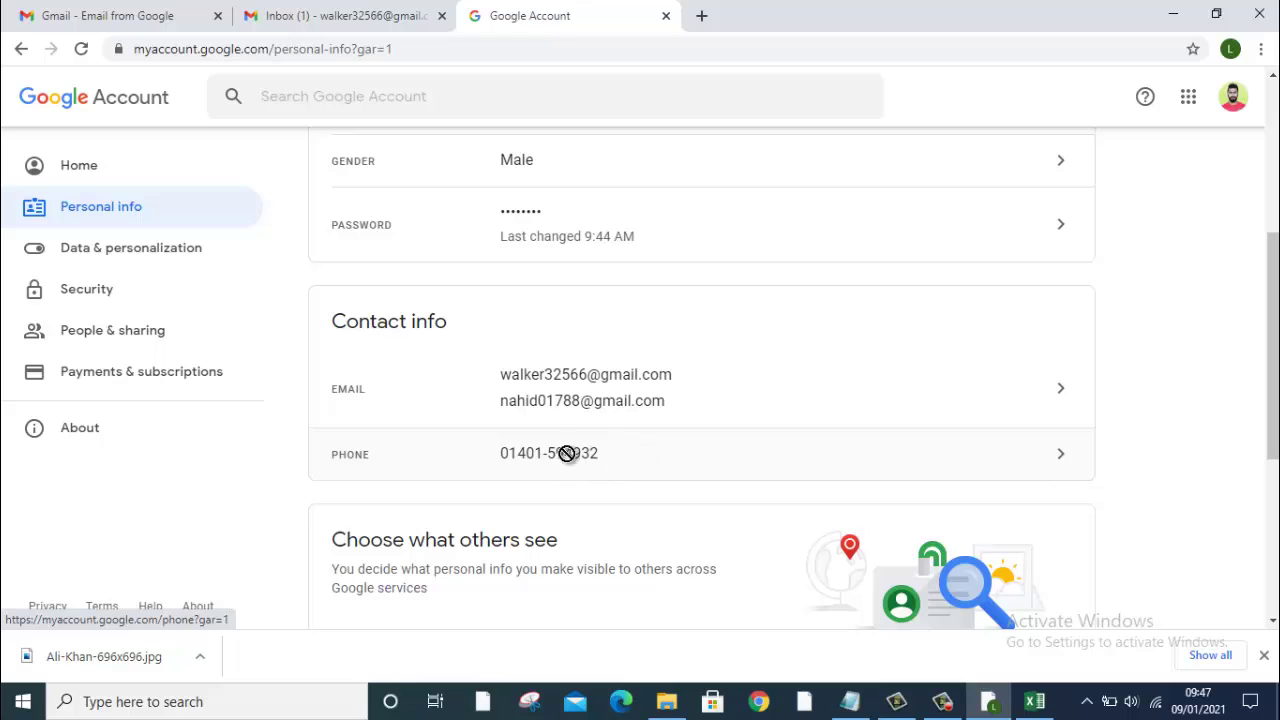
{"action": "left_click", "coordinate": [504, 463]}
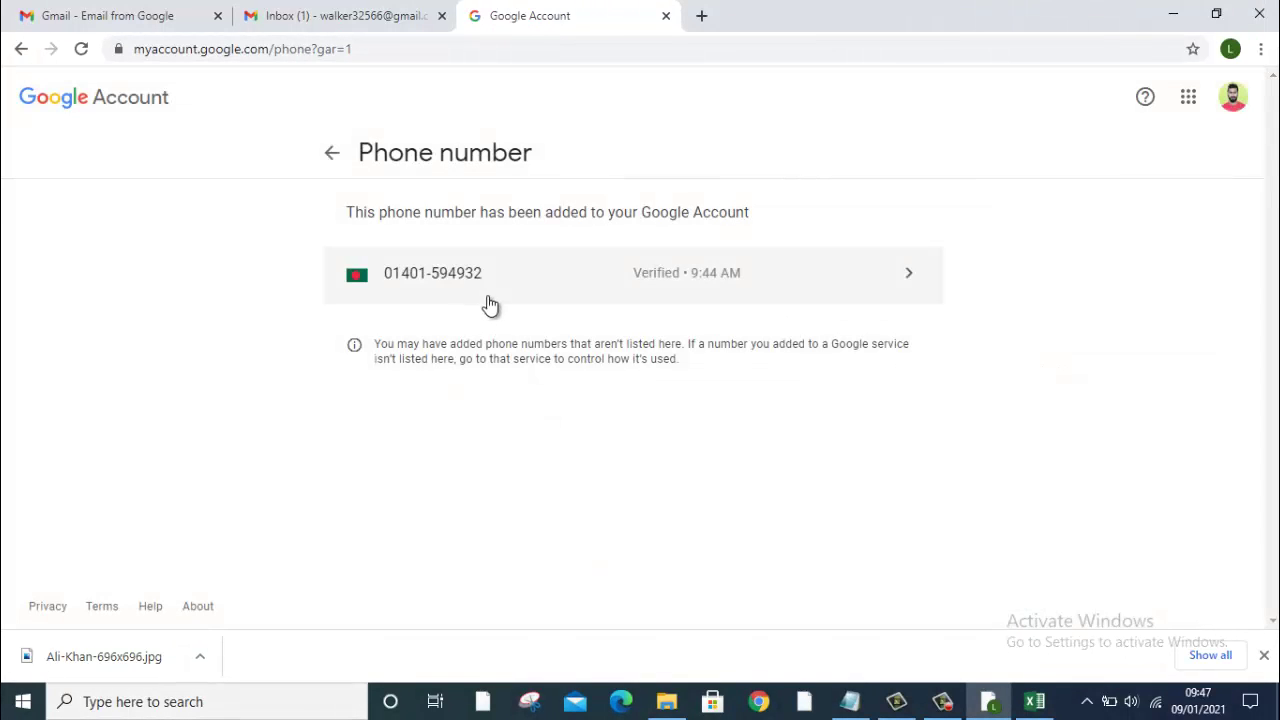
{"action": "left_click_drag", "start_coordinate": [484, 276], "coordinate": [442, 282]}
{"action": "triple_click", "coordinate": [386, 285]}
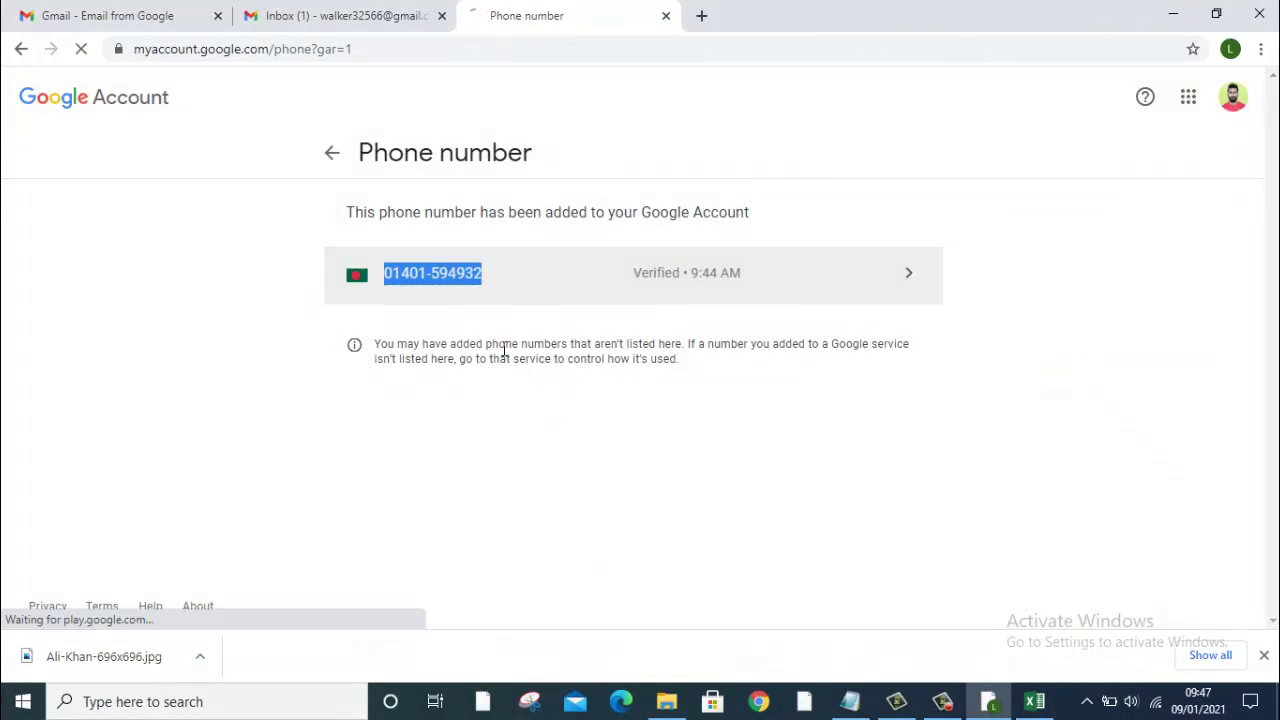
{"action": "scroll", "coordinate": [480, 389], "scroll_direction": "down", "scroll_amount": 1}
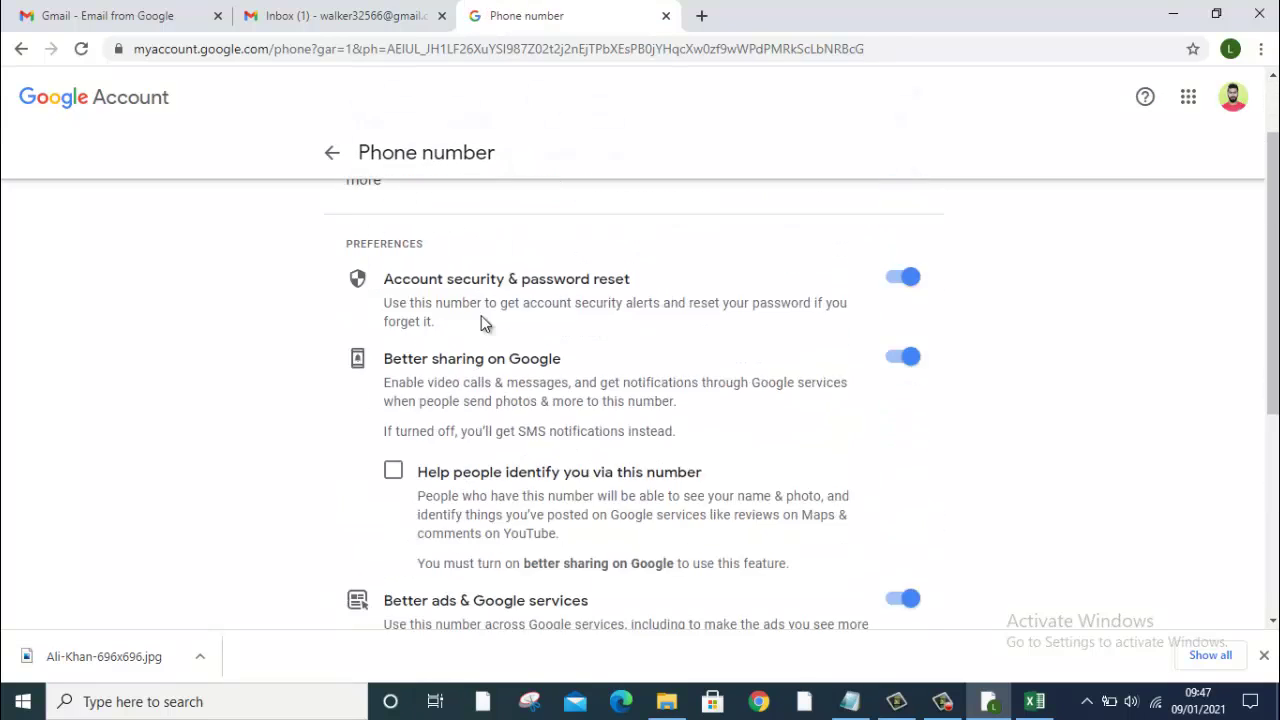
{"action": "scroll", "coordinate": [470, 290], "scroll_direction": "up", "scroll_amount": 1}
{"action": "triple_click", "coordinate": [450, 226]}
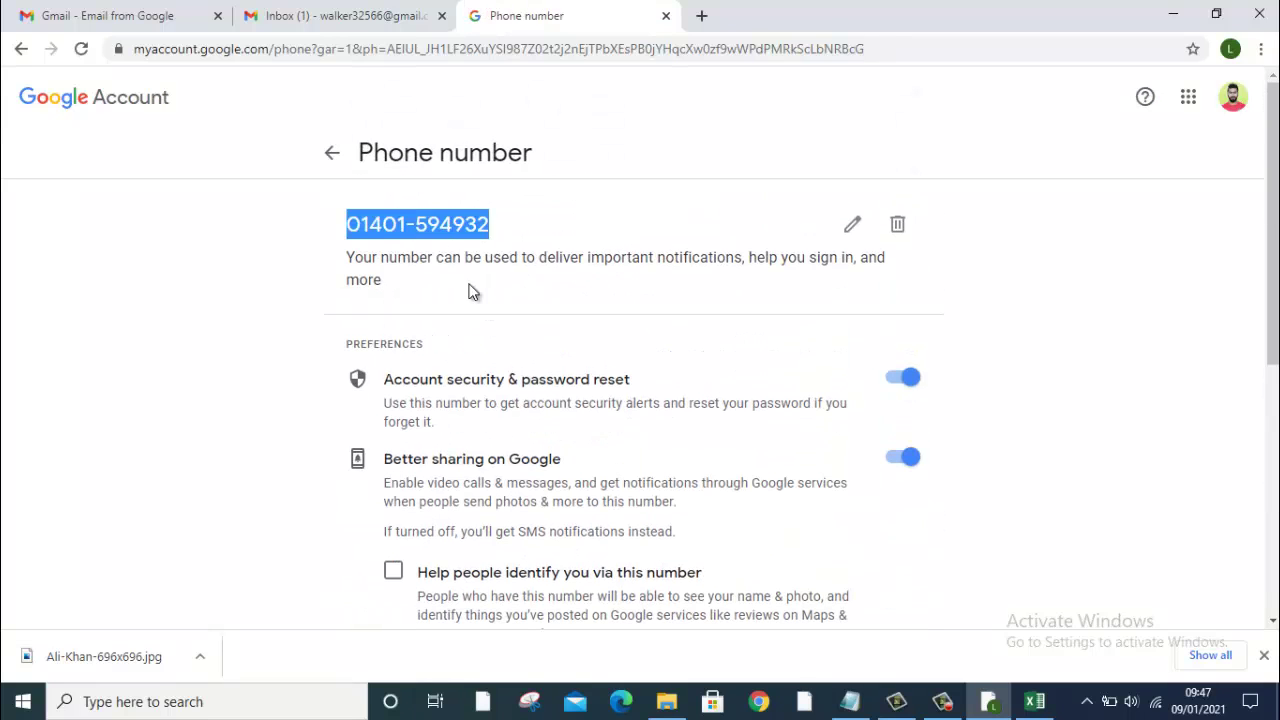
Paste the phone number into C2, widen column D, and bring the Google Account page back.
{"action": "left_click", "coordinate": [1034, 701]}
{"action": "key", "text": "ctrl+v"}
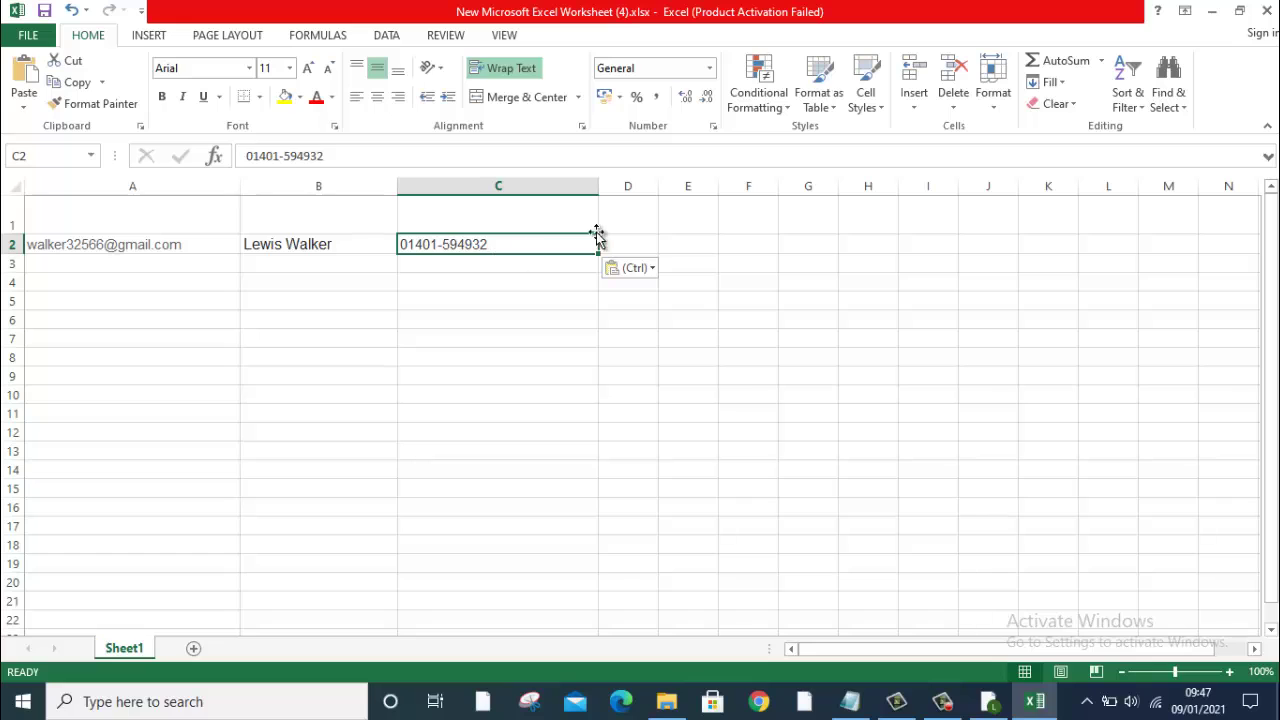
{"action": "left_click", "coordinate": [628, 246]}
{"action": "left_click_drag", "start_coordinate": [656, 186], "coordinate": [788, 189]}
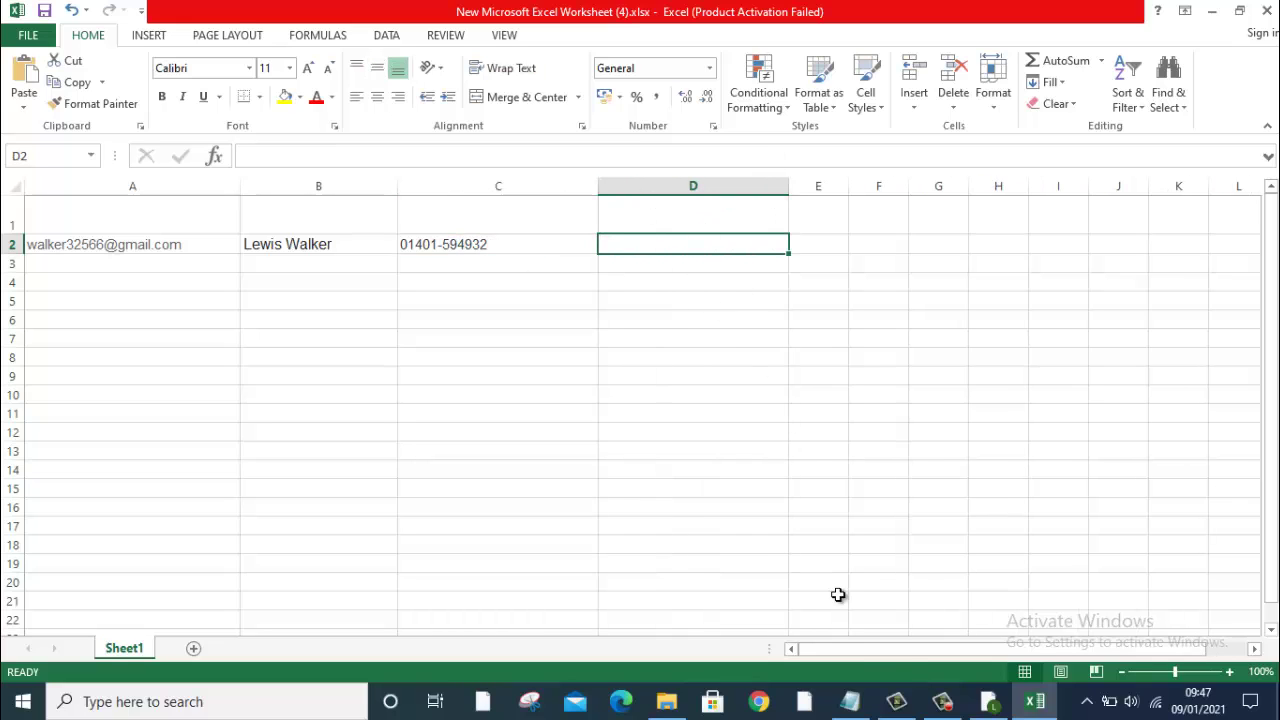
{"action": "left_click", "coordinate": [988, 701]}
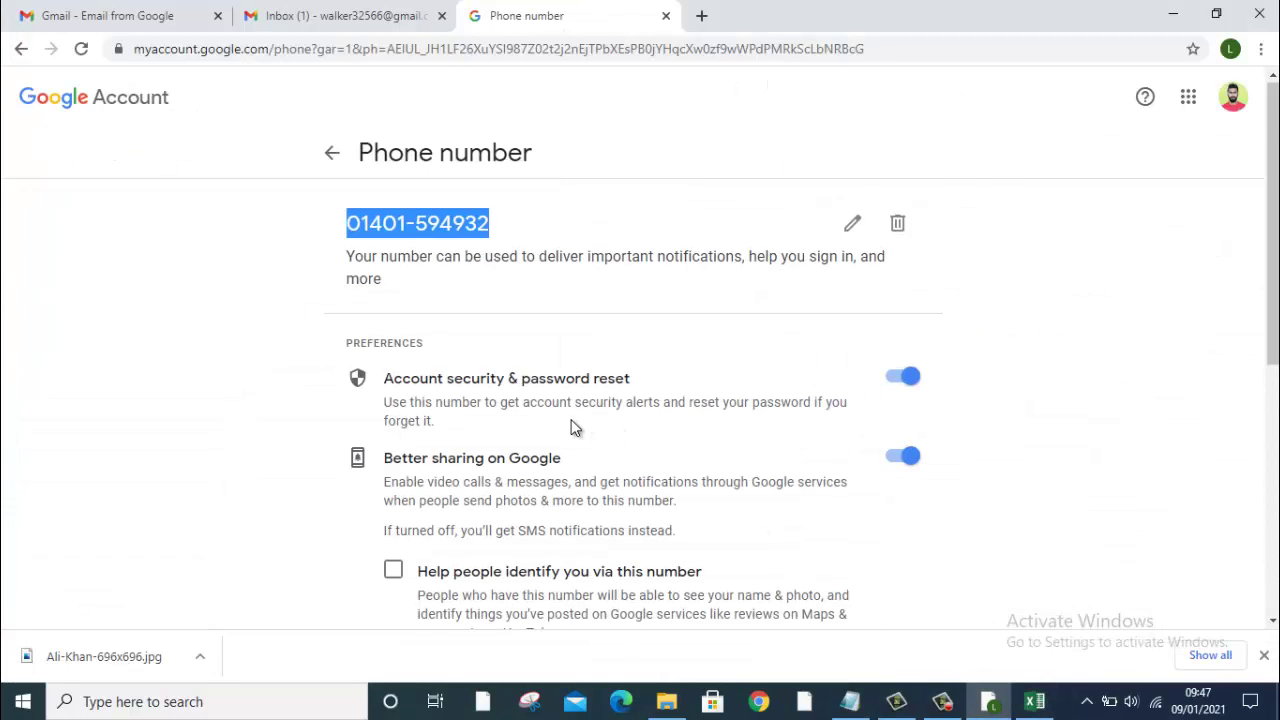
Return to Personal info and view the account's recovery email on the Email page.
{"action": "scroll", "coordinate": [123, 188], "scroll_direction": "down", "scroll_amount": 1}
{"action": "scroll", "coordinate": [60, 140], "scroll_direction": "up", "scroll_amount": 1}
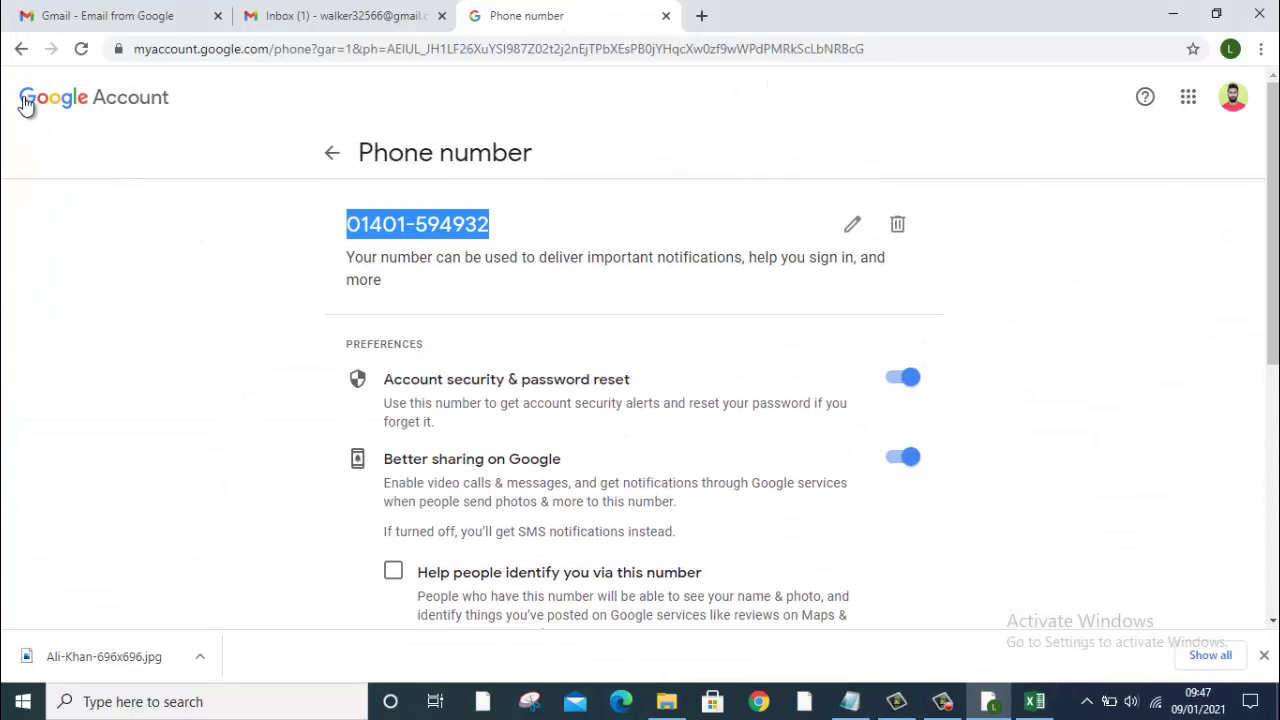
{"action": "left_click", "coordinate": [329, 156]}
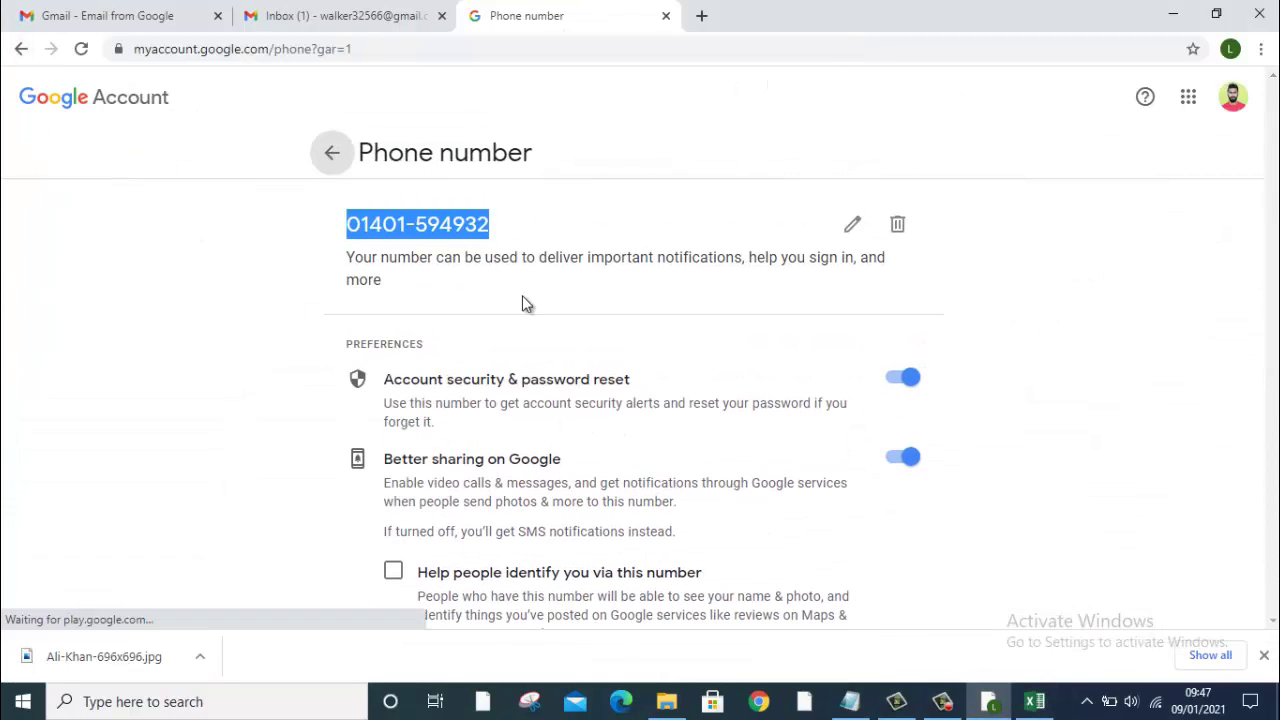
{"action": "left_click", "coordinate": [324, 156]}
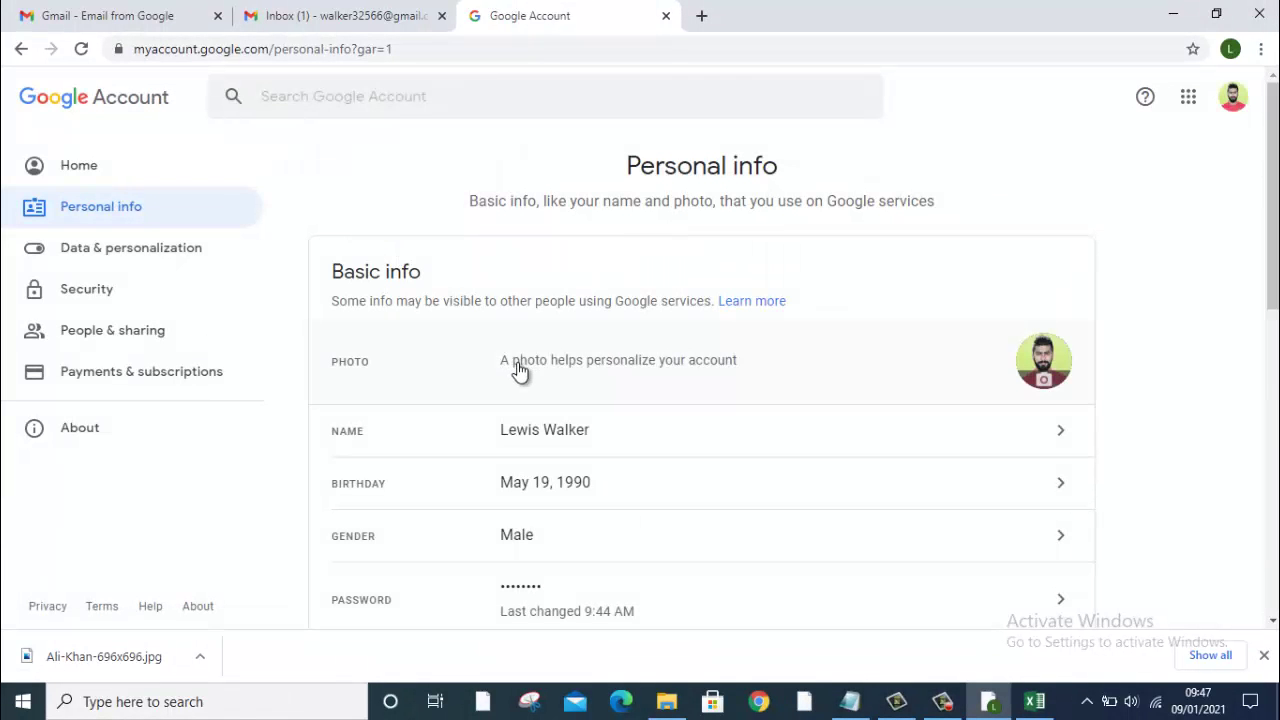
{"action": "scroll", "coordinate": [637, 431], "scroll_direction": "down", "scroll_amount": 3}
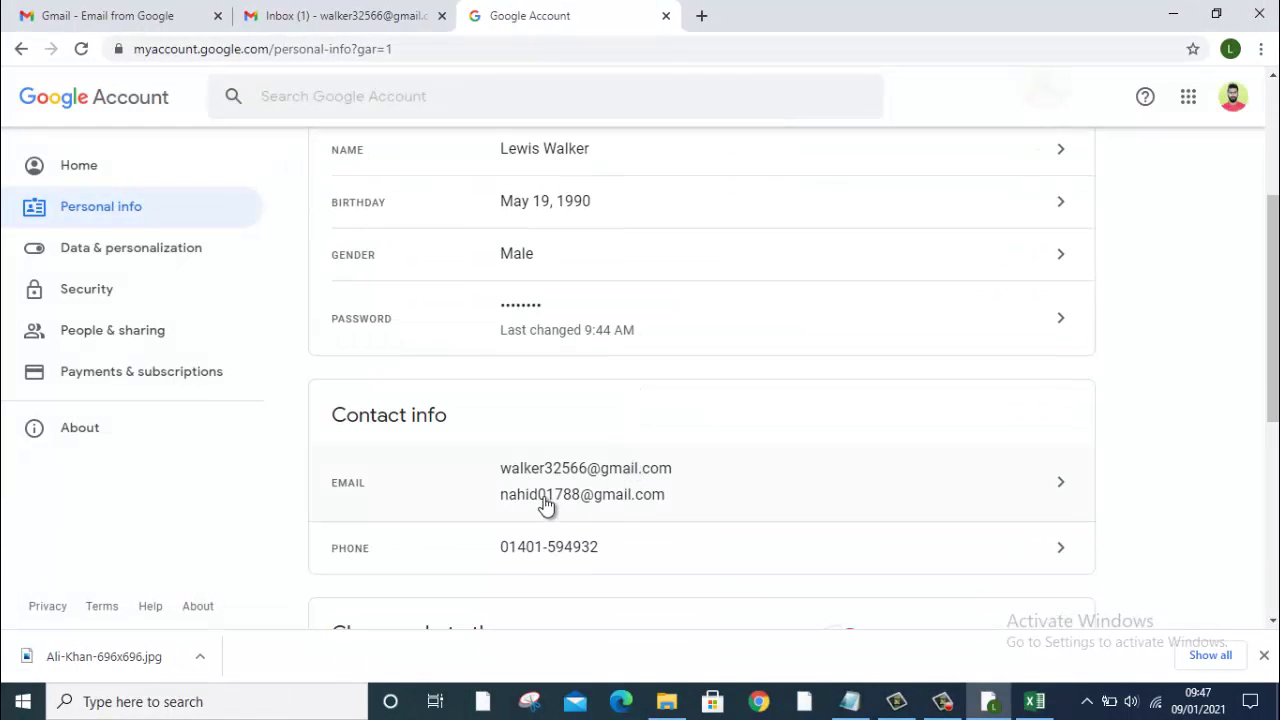
{"action": "left_click", "coordinate": [580, 495]}
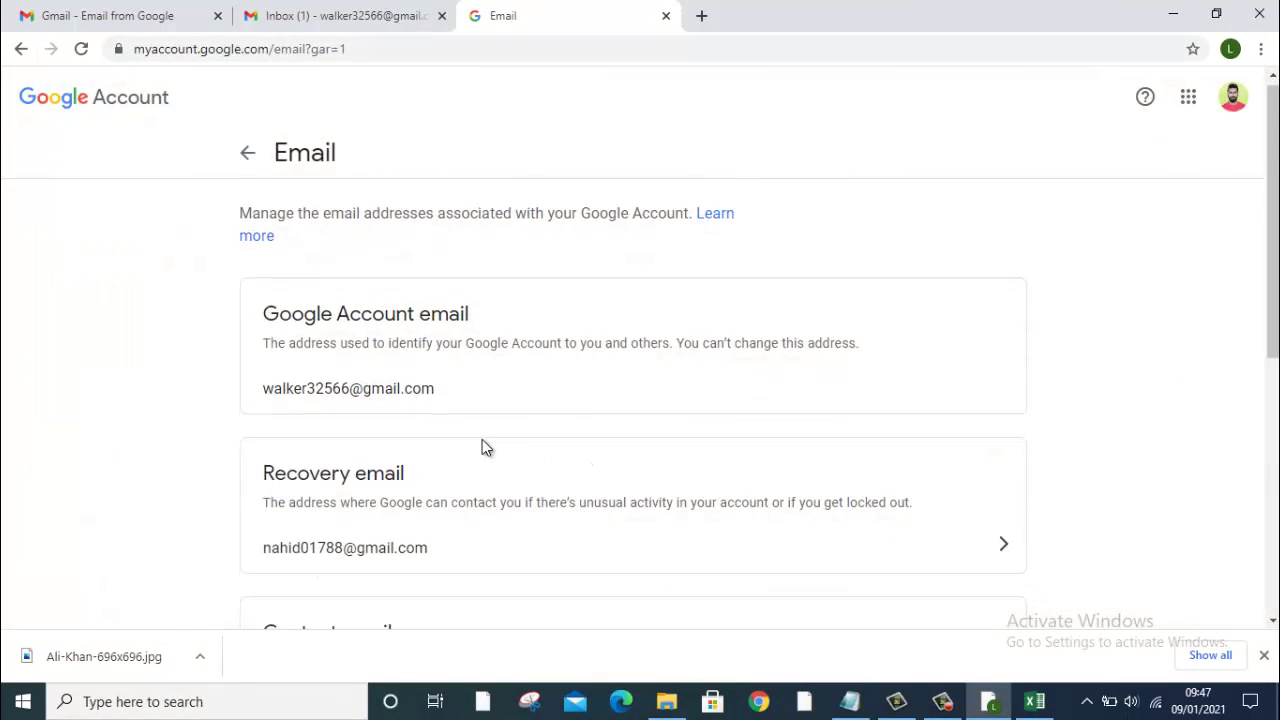
{"action": "scroll", "coordinate": [400, 445], "scroll_direction": "down", "scroll_amount": 2}
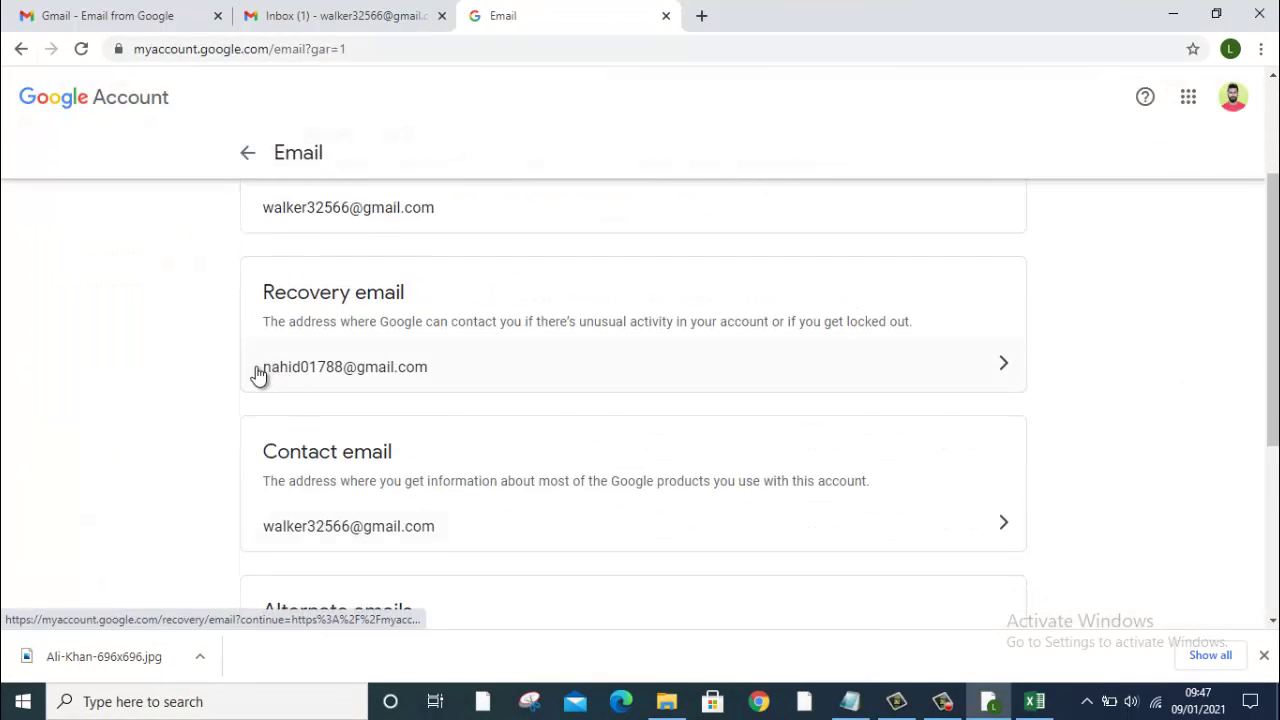
{"action": "left_click", "coordinate": [418, 376]}
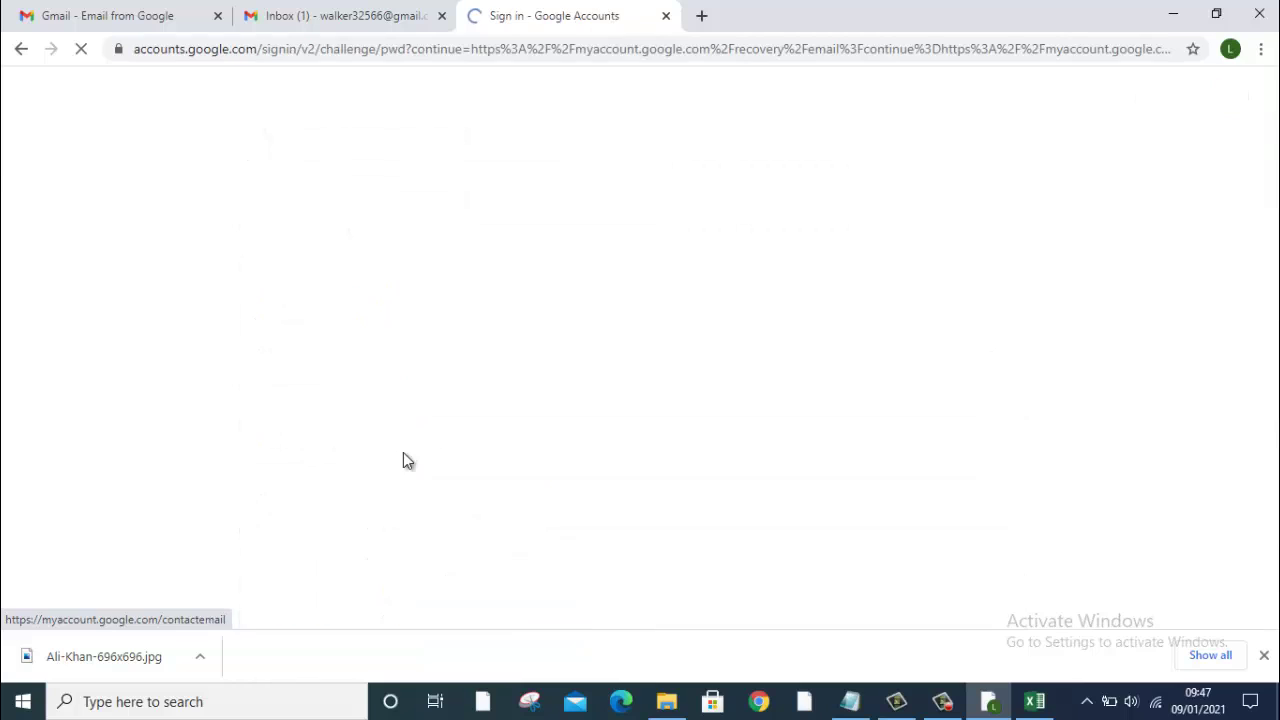
{"action": "left_click", "coordinate": [23, 50]}
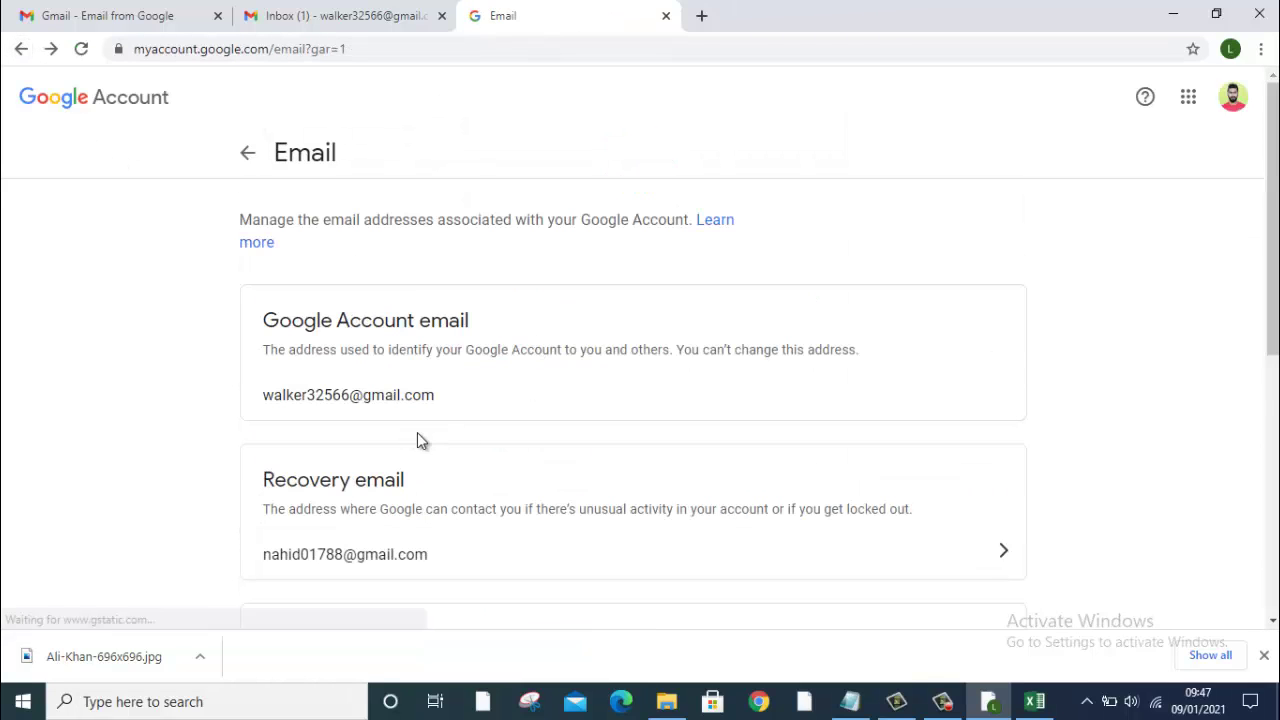
{"action": "scroll", "coordinate": [417, 432], "scroll_direction": "down", "scroll_amount": 1}
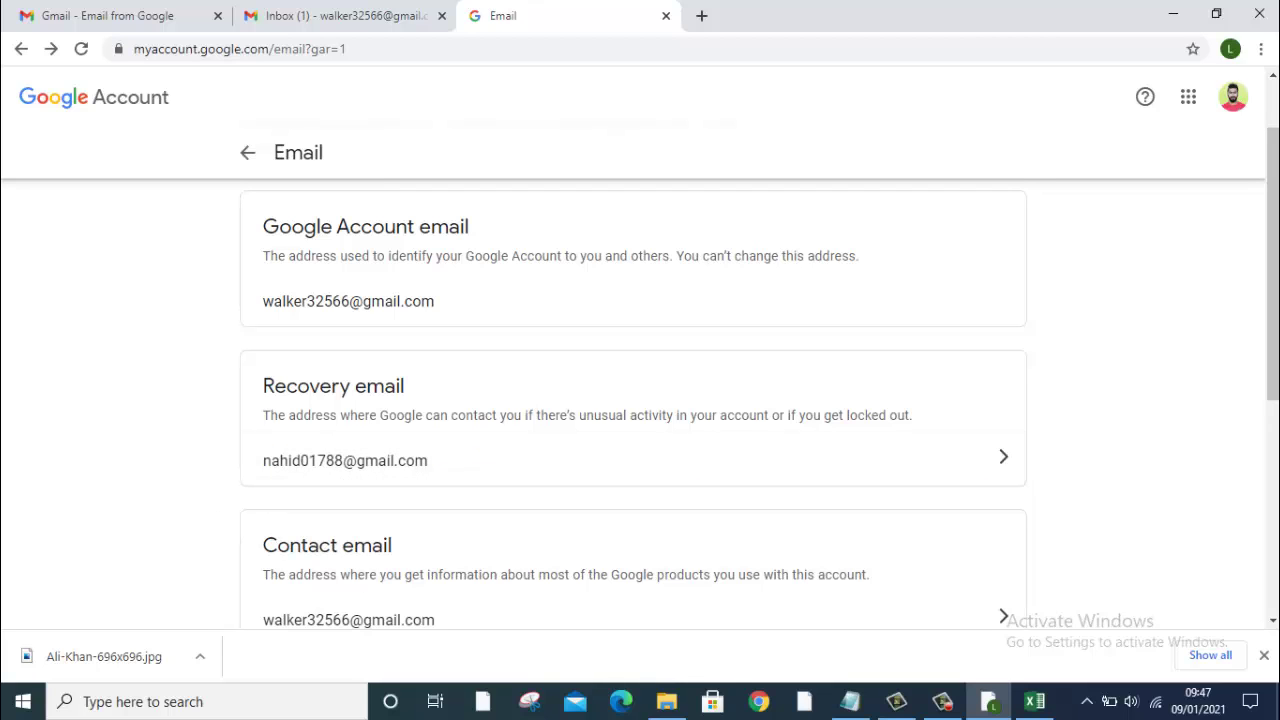
Enter the recovery email address in Excel cell D2.
{"action": "left_click", "coordinate": [1035, 701]}
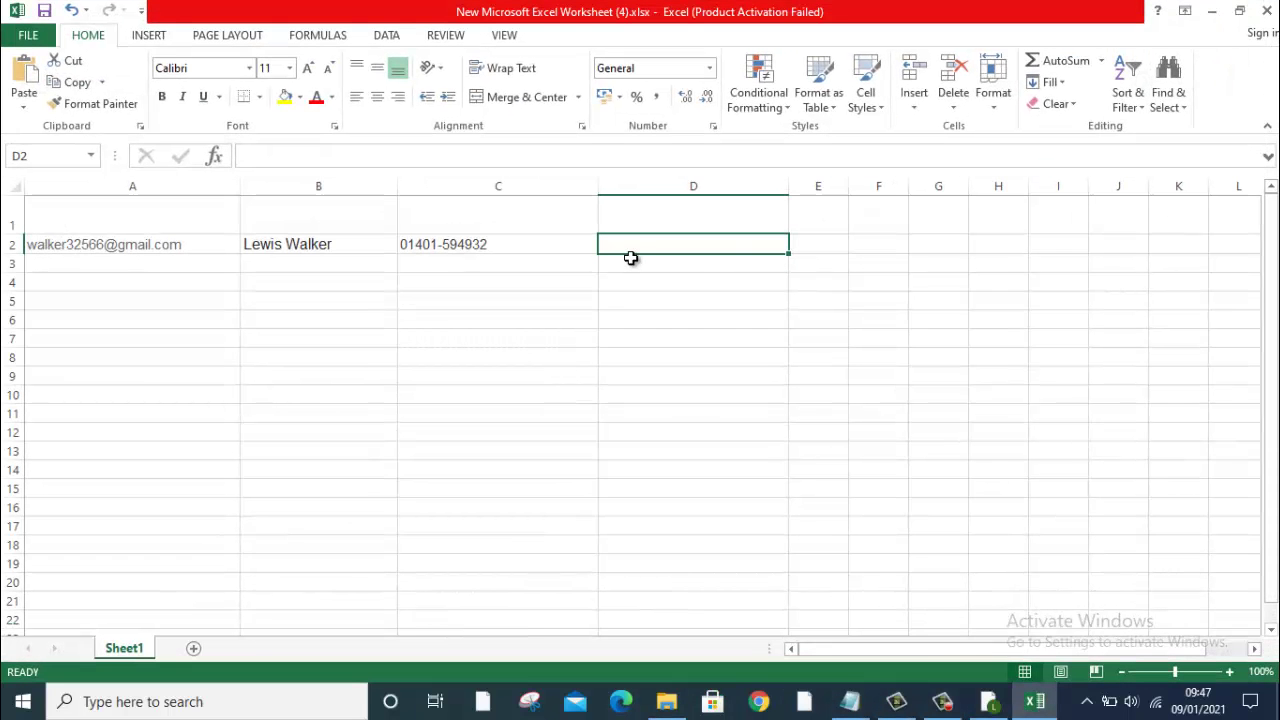
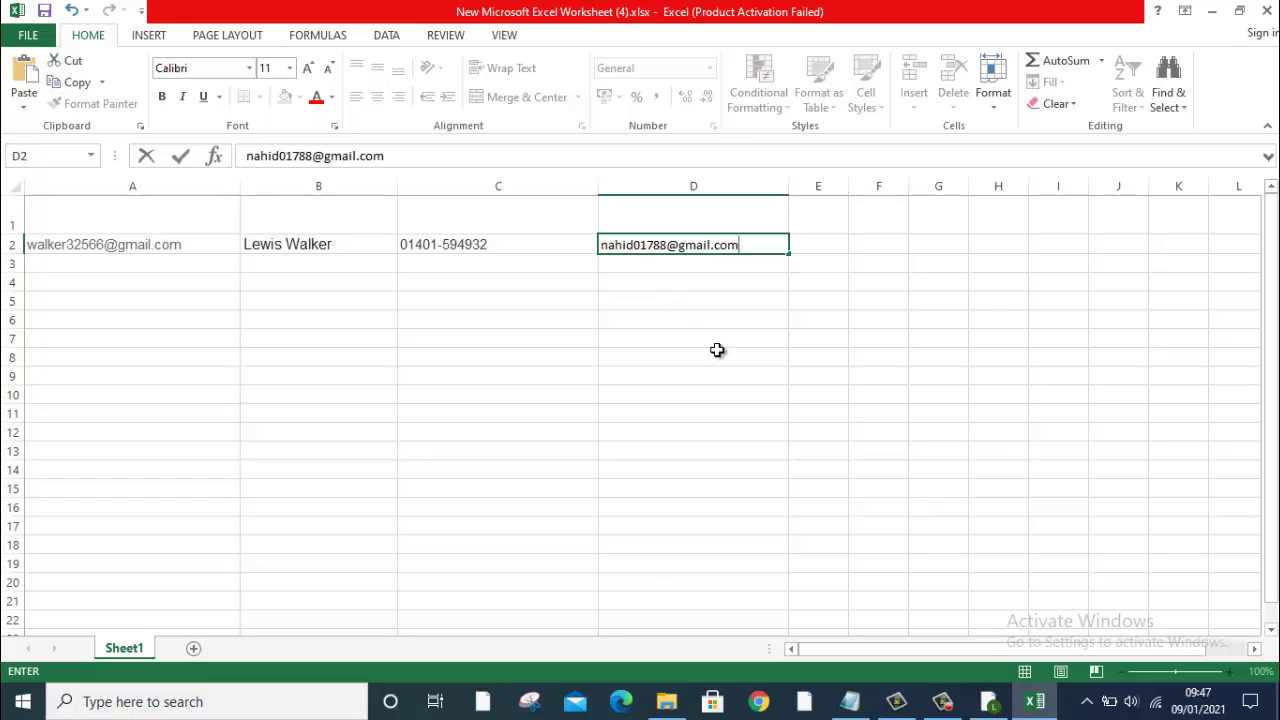
{"action": "left_click", "coordinate": [712, 340]}
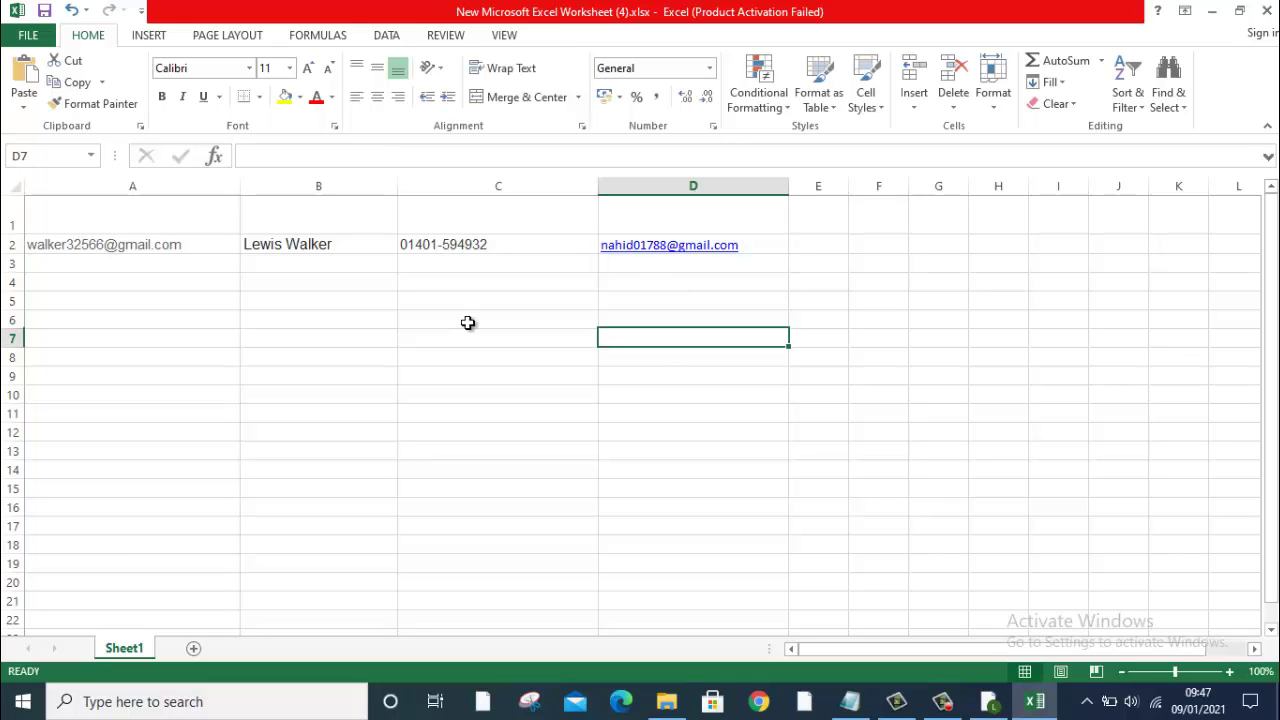
{"action": "left_click", "coordinate": [994, 709]}
Move the name, phone and recovery email cells from B2:D2 to C2:E2.
{"action": "left_click", "coordinate": [1036, 709]}
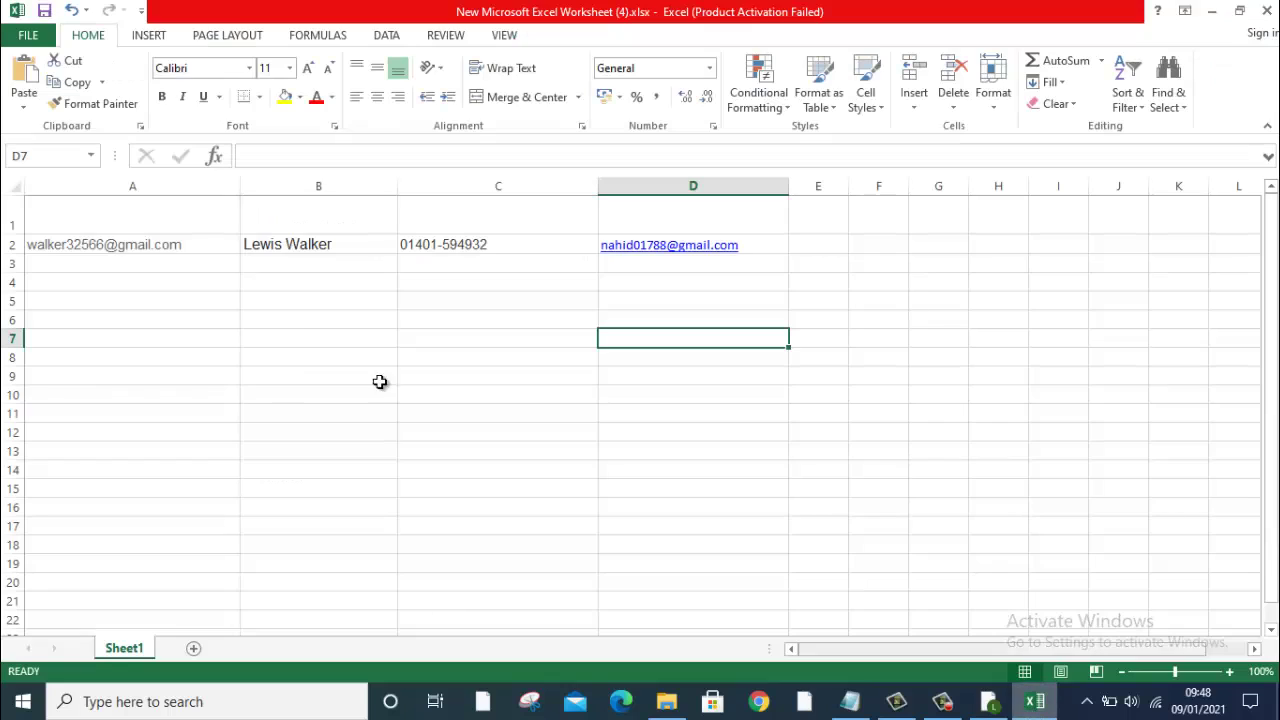
{"action": "left_click_drag", "start_coordinate": [298, 240], "coordinate": [609, 243]}
{"action": "key", "text": "ctrl+x"}
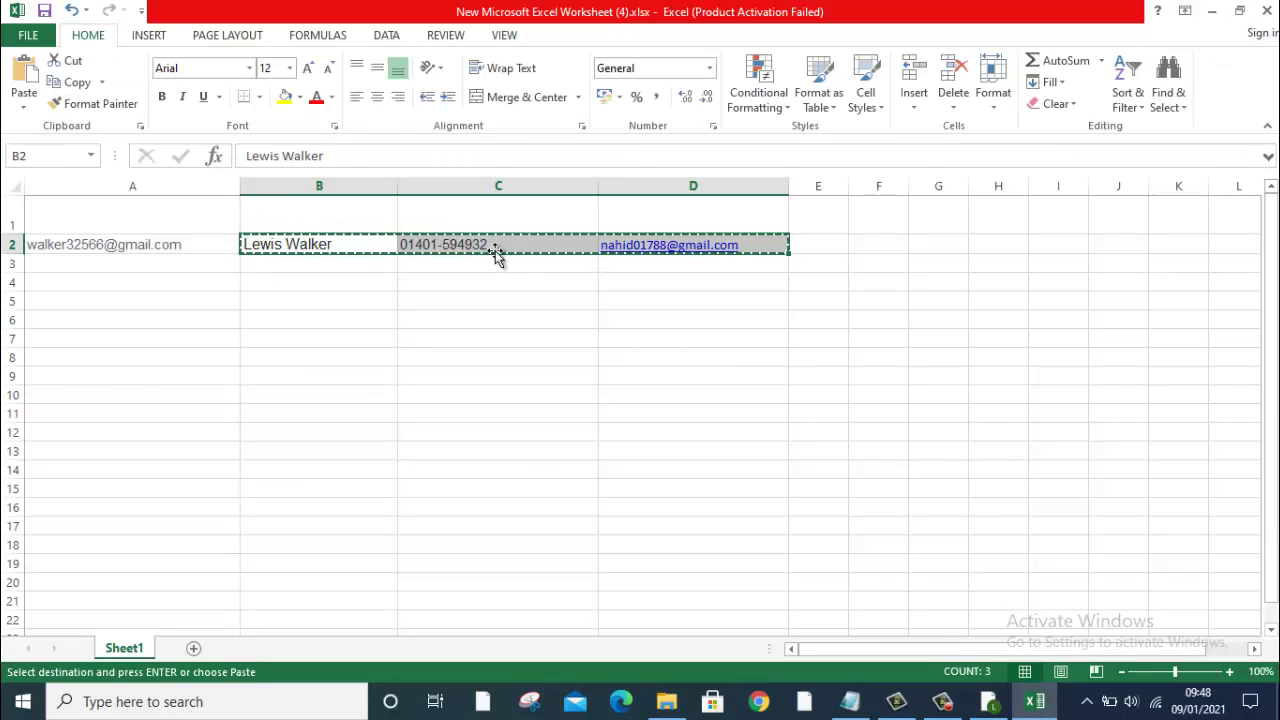
{"action": "left_click", "coordinate": [486, 243]}
{"action": "key", "text": "ctrl+v"}
Enter the account password in B2 and widen column E to fit the email.
{"action": "left_click", "coordinate": [324, 249]}
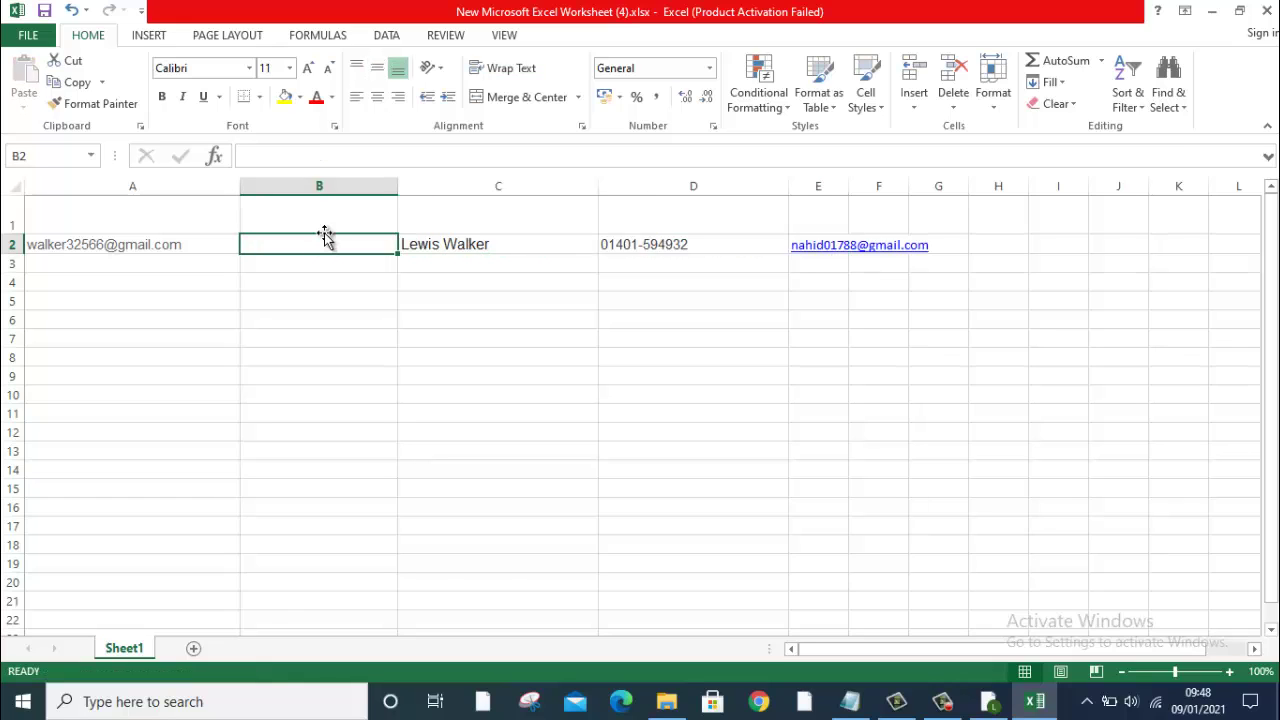
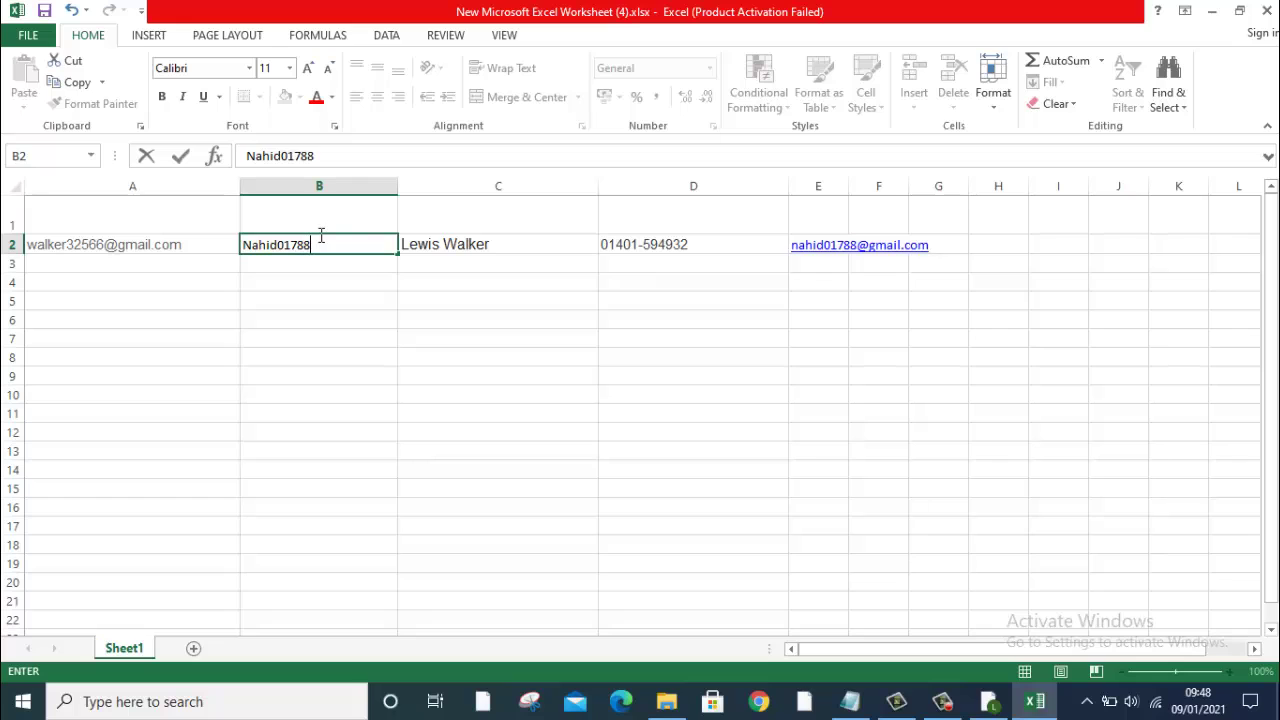
{"action": "left_click", "coordinate": [485, 302]}
{"action": "left_click", "coordinate": [341, 244]}
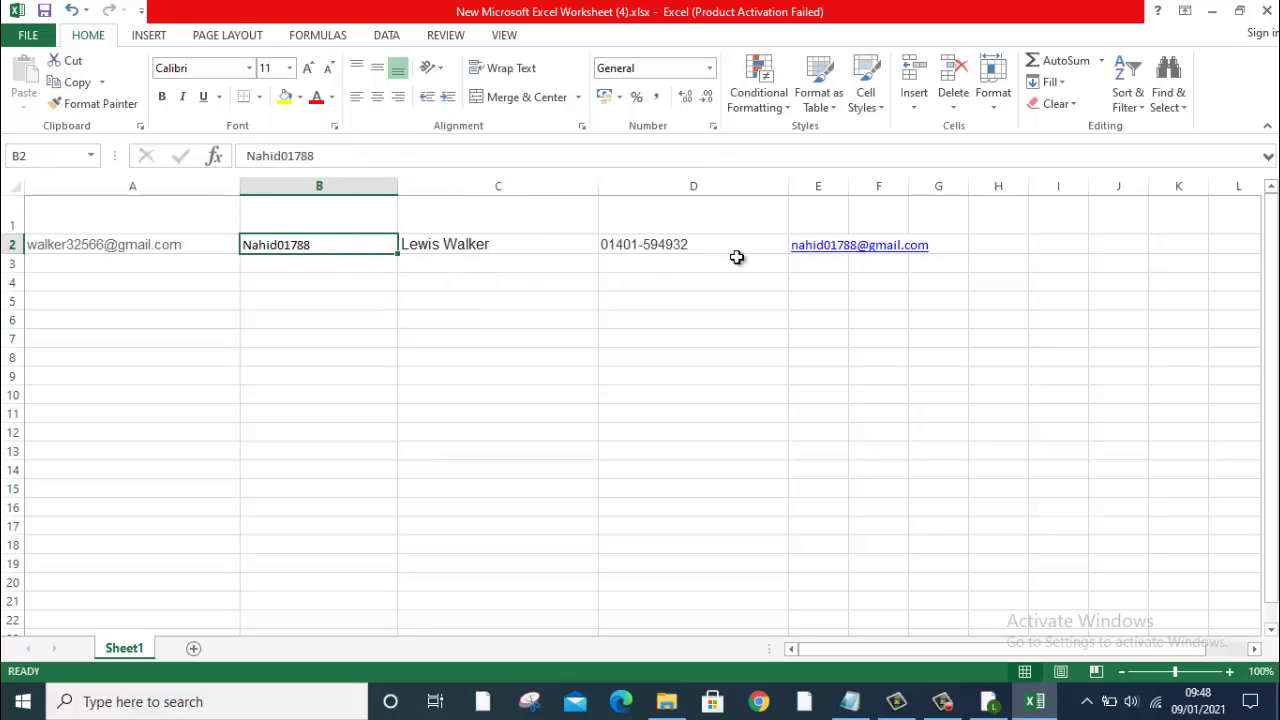
{"action": "left_click_drag", "start_coordinate": [849, 186], "coordinate": [968, 186]}
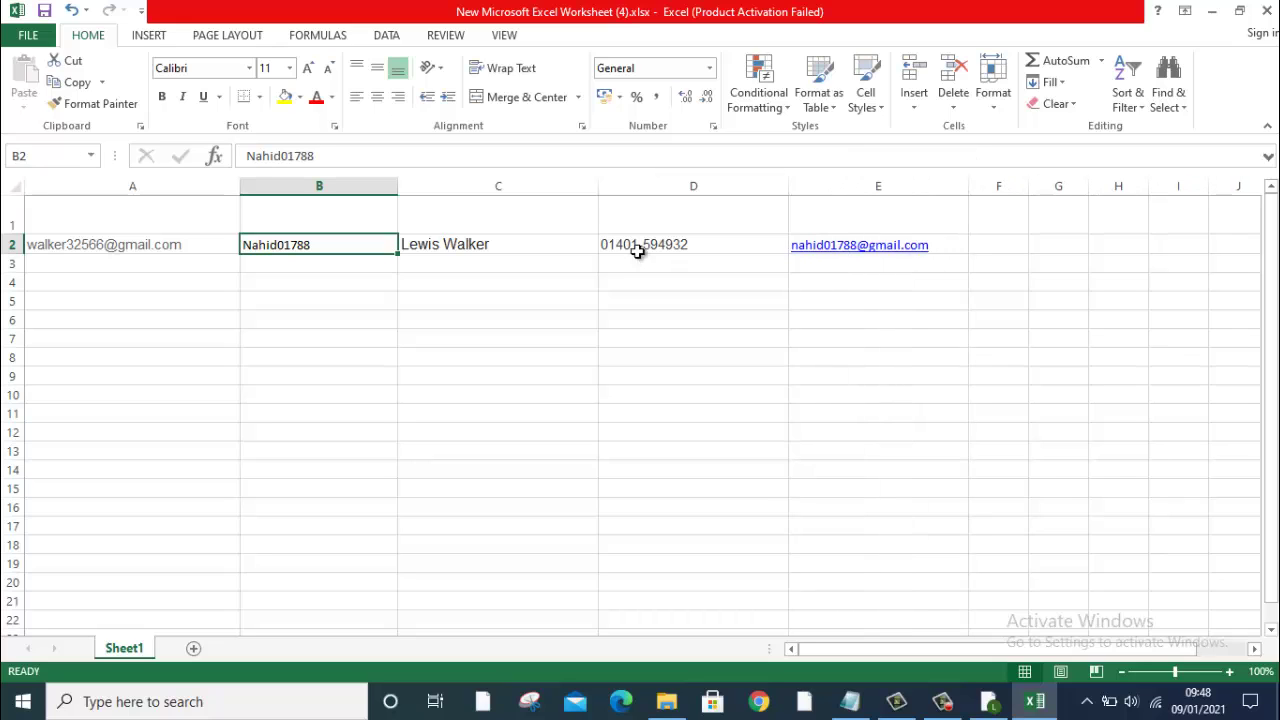
Label row 1 with headers Gmail Address, Pass, Name and Number in A1:D1.
{"action": "left_click", "coordinate": [480, 214]}
{"action": "left_click", "coordinate": [175, 216]}
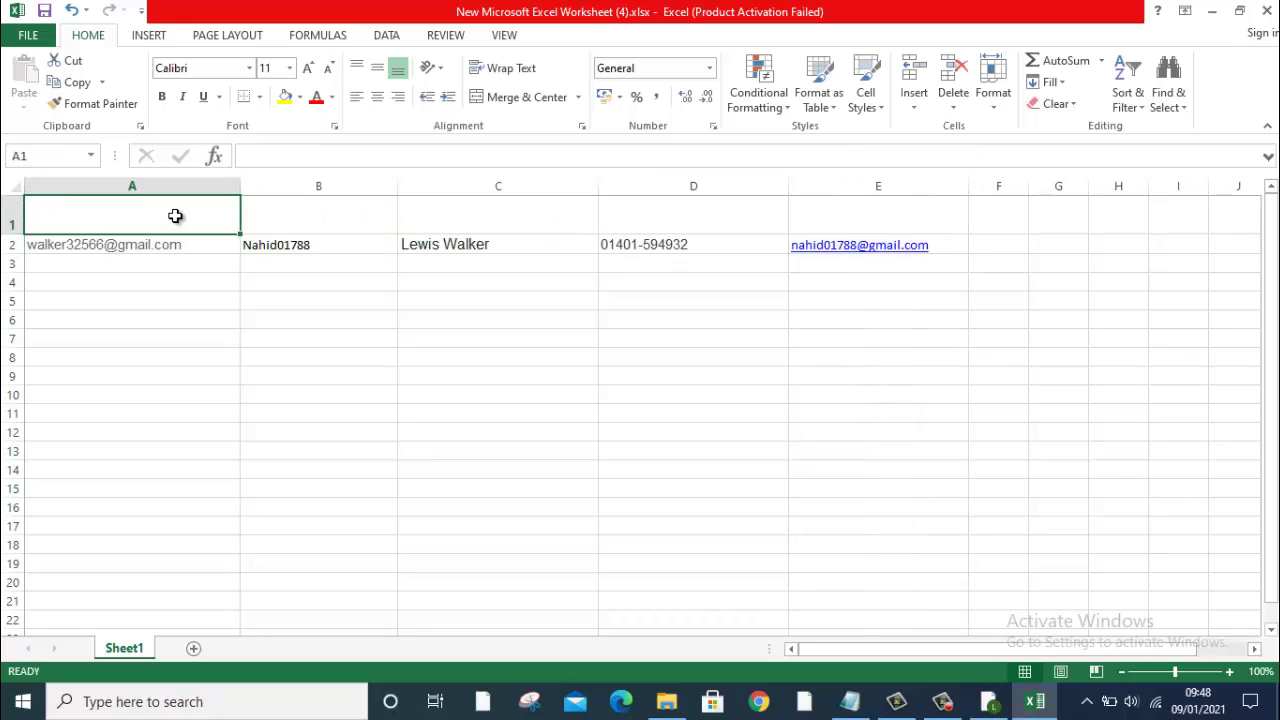
{"action": "type", "text": "Gmail Address"}
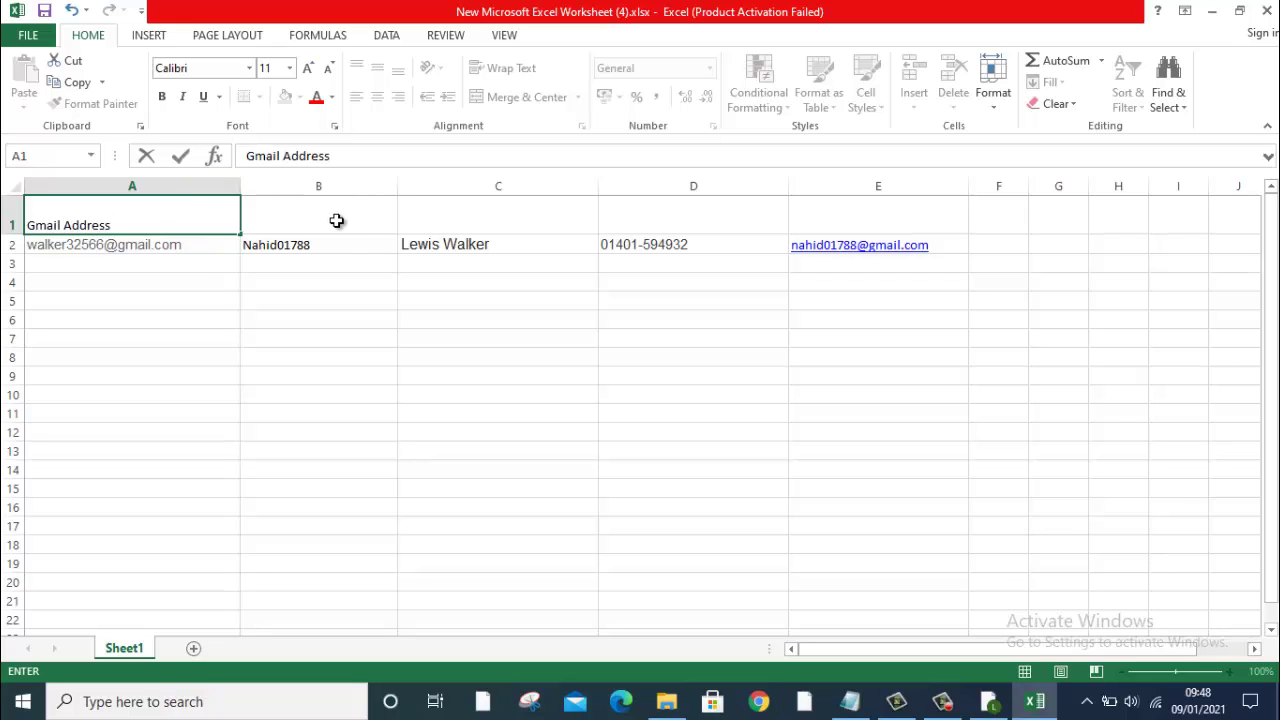
{"action": "left_click", "coordinate": [337, 220]}
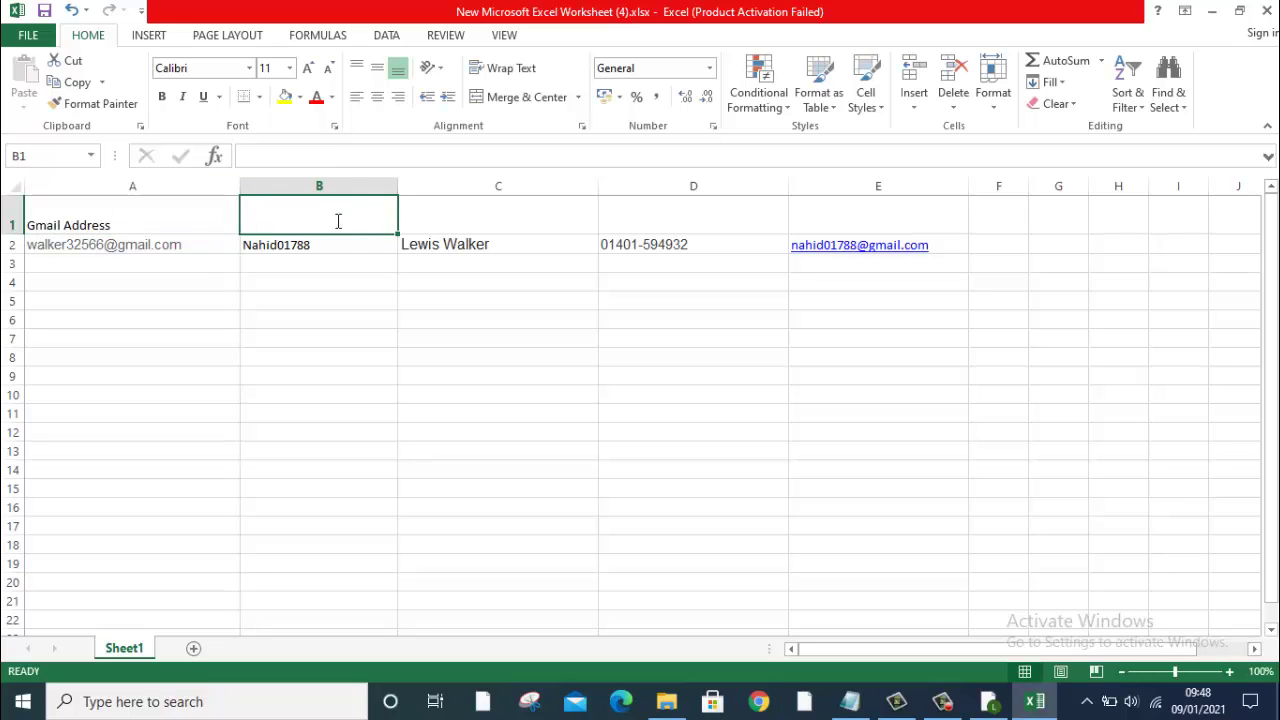
{"action": "type", "text": "Pa"}
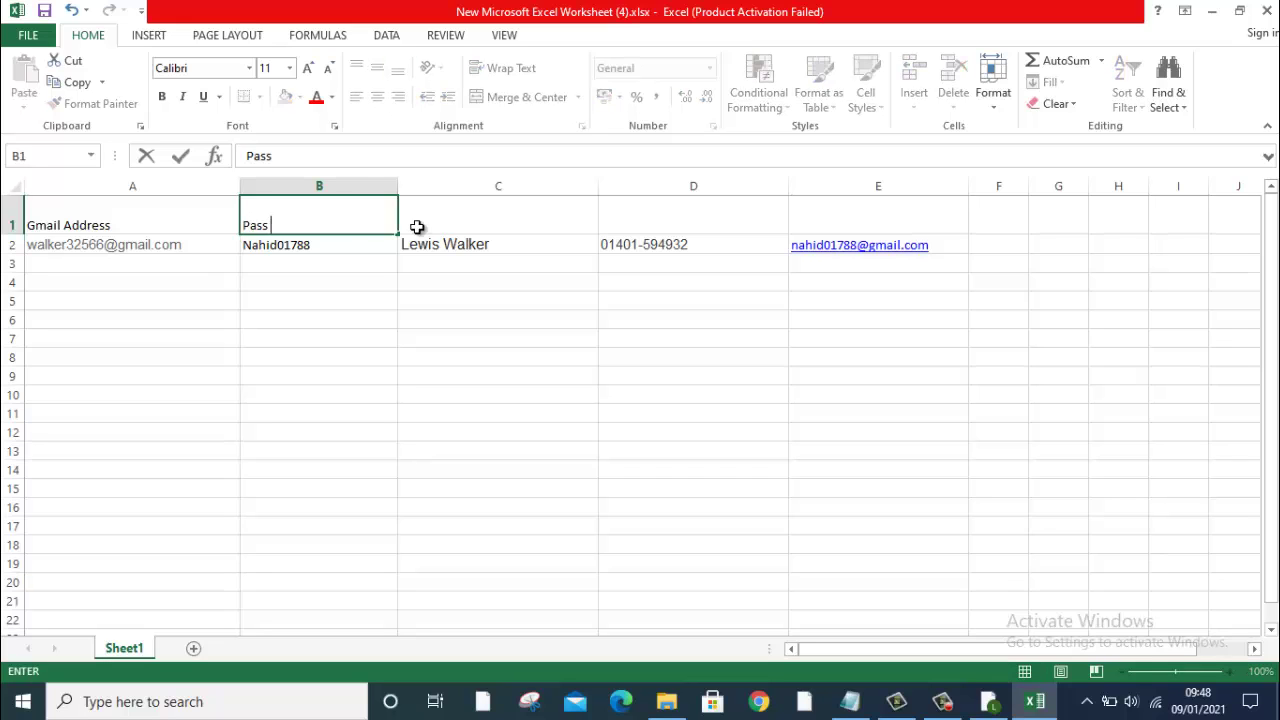
{"action": "type", "text": "ss"}
{"action": "left_click", "coordinate": [462, 215]}
{"action": "type", "text": "N"}
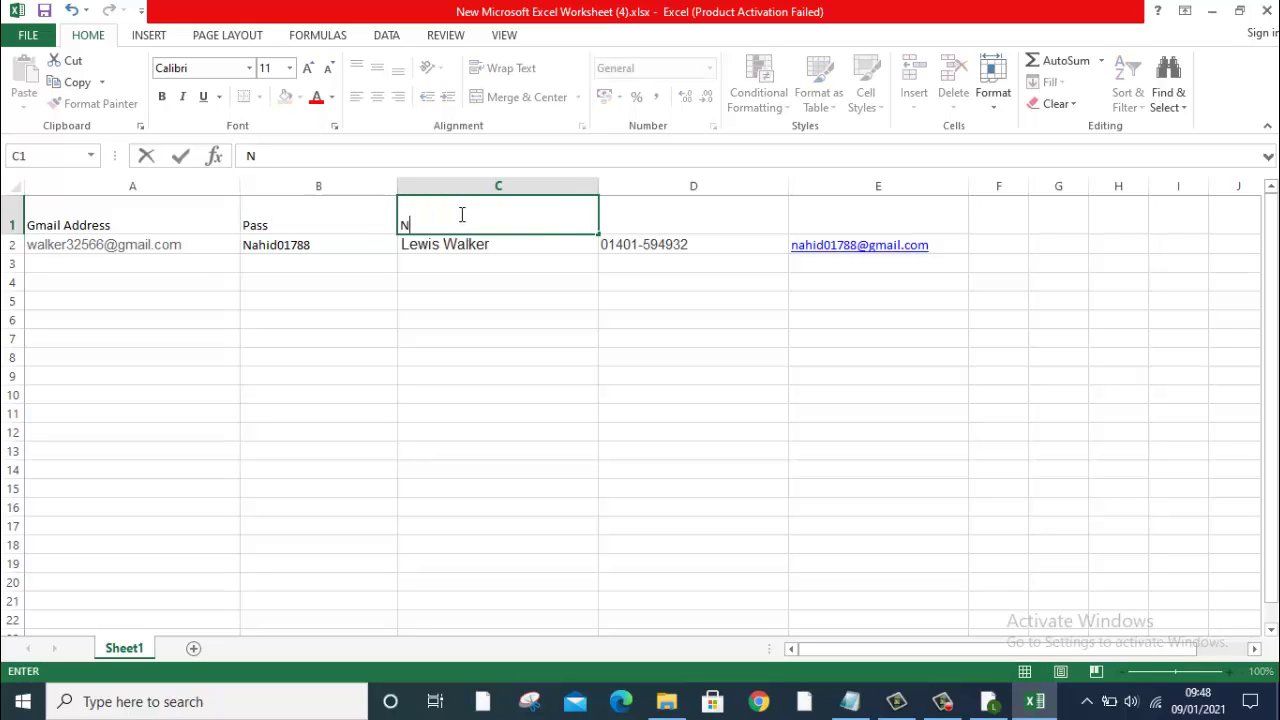
{"action": "type", "text": "ame"}
{"action": "left_click", "coordinate": [694, 220]}
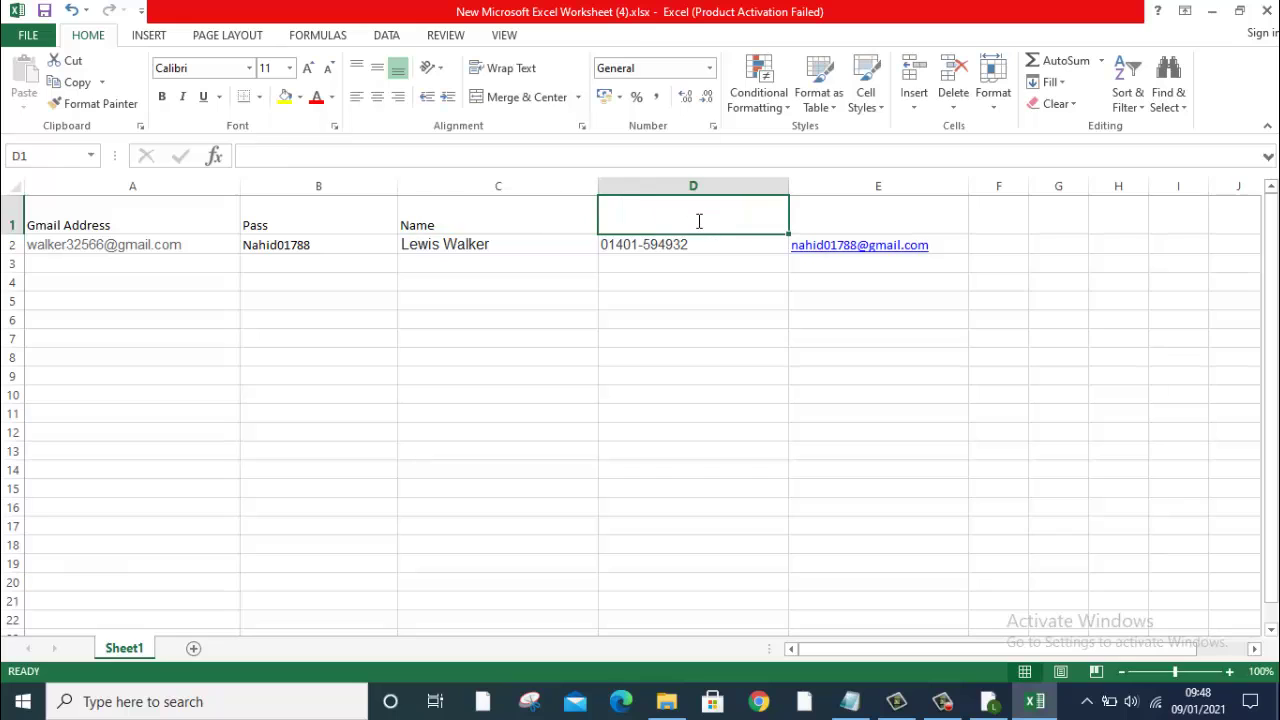
{"action": "type", "text": "Nu"}
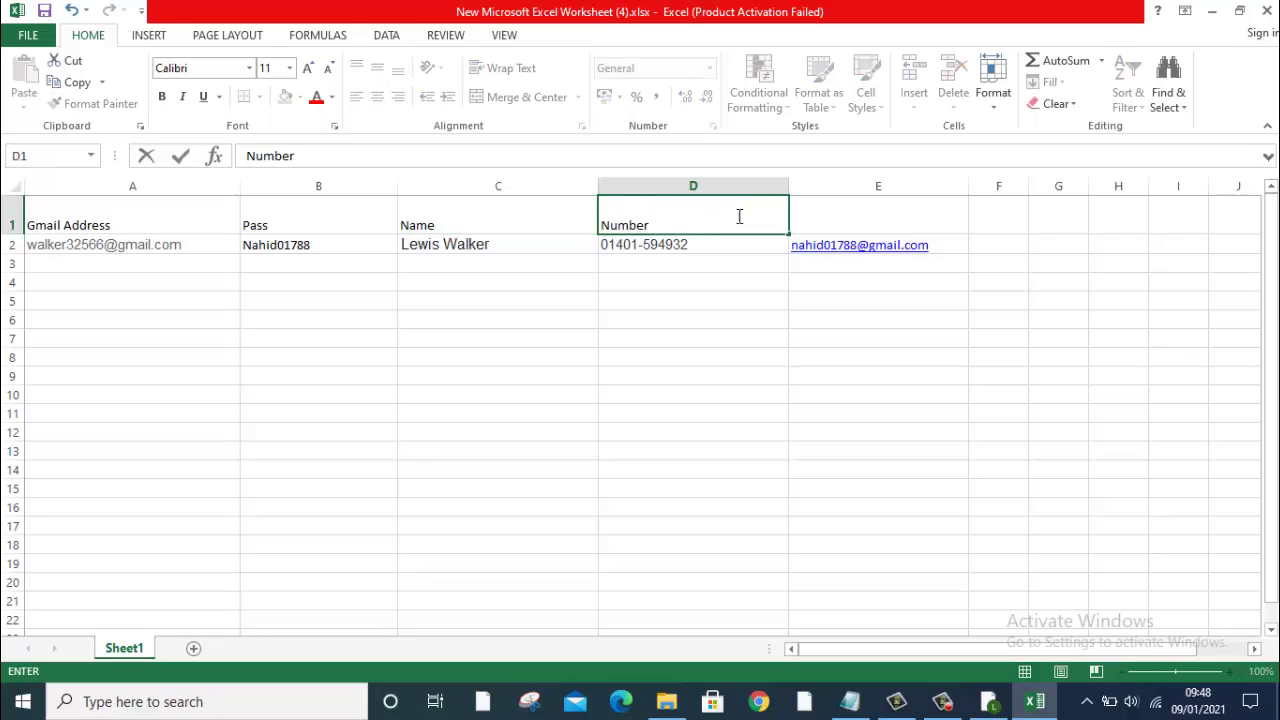
{"action": "type", "text": "mber"}
{"action": "left_click", "coordinate": [834, 223]}
Copy the 'Recovery email' heading from Google Account and paste it into E1.
{"action": "left_click", "coordinate": [990, 708]}
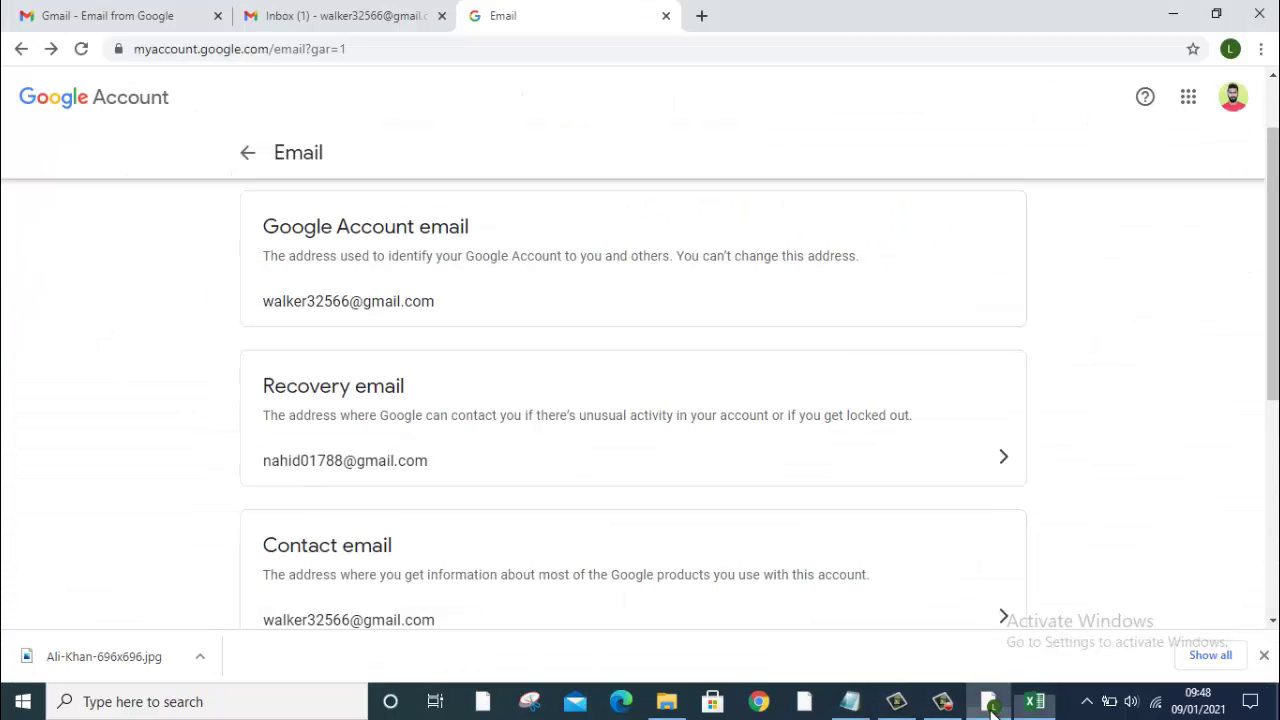
{"action": "left_click_drag", "start_coordinate": [331, 385], "coordinate": [410, 392]}
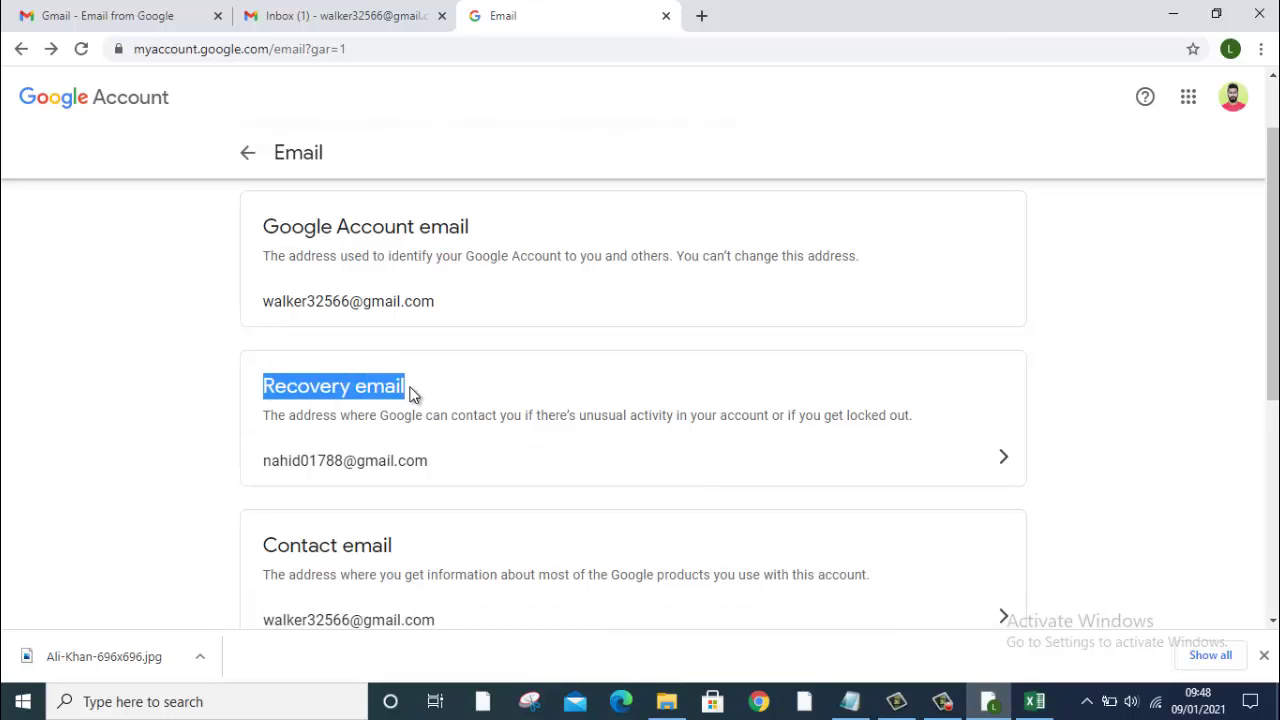
{"action": "left_click", "coordinate": [1036, 703]}
{"action": "key", "text": "ctrl+v"}
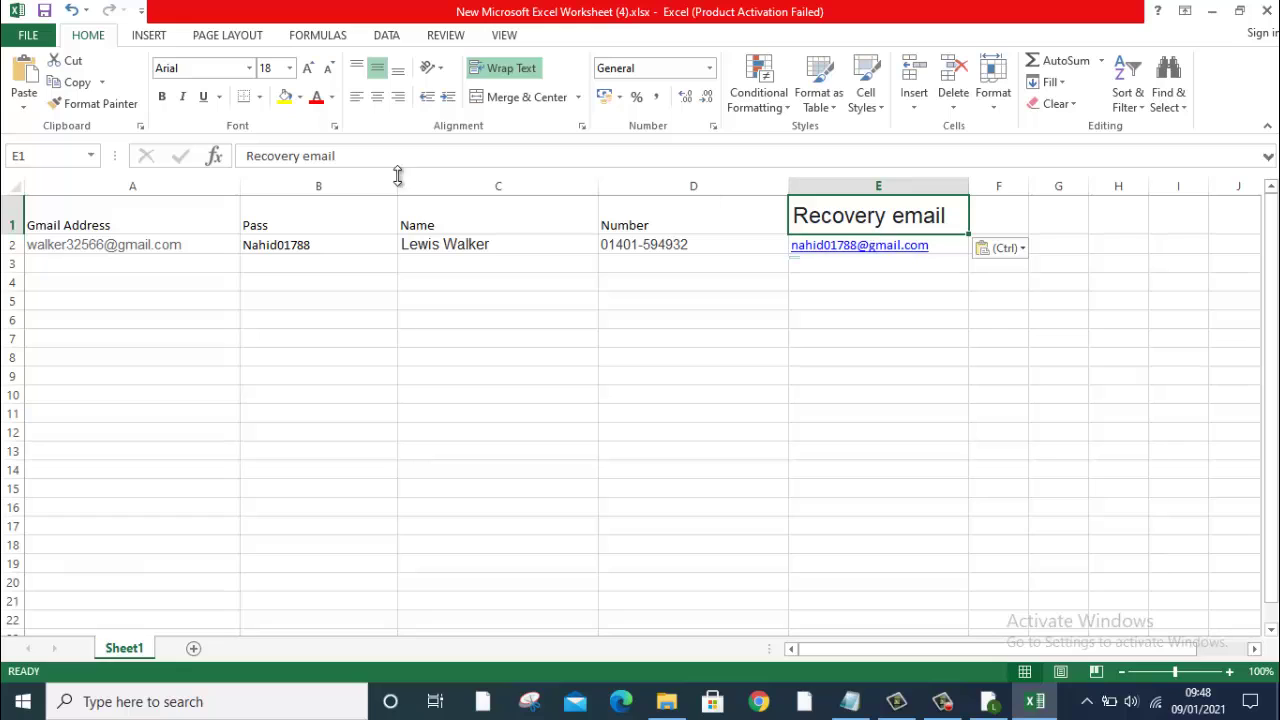
Set the E1 header to font size 12 and centre A1:E1 horizontally and vertically.
{"action": "left_click", "coordinate": [289, 68]}
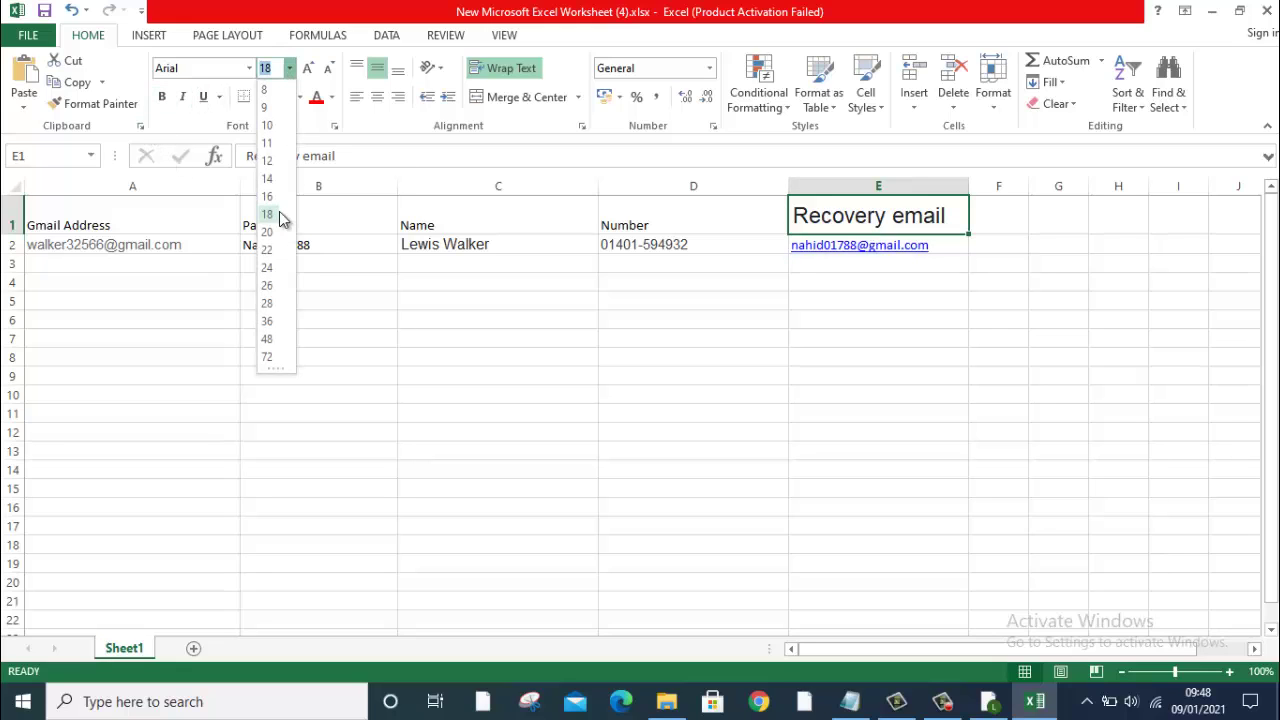
{"action": "left_click", "coordinate": [276, 161]}
{"action": "left_click_drag", "start_coordinate": [838, 211], "coordinate": [792, 210]}
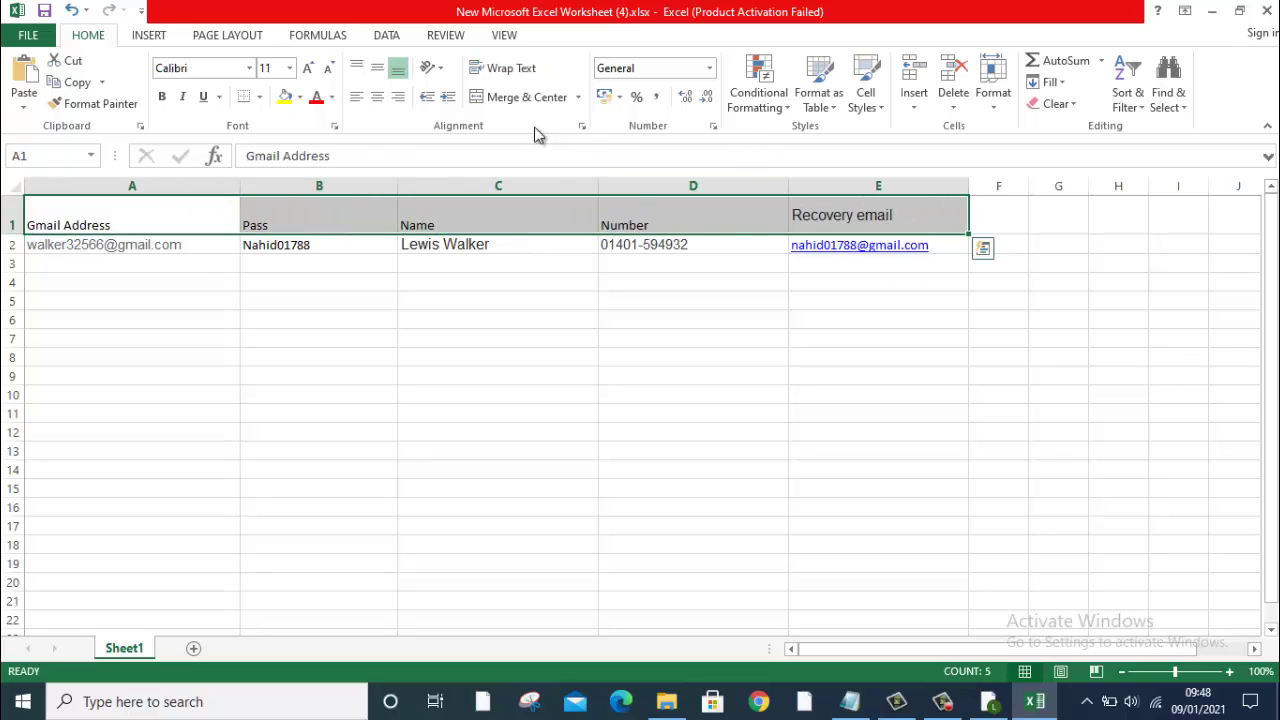
{"action": "left_click", "coordinate": [377, 97]}
{"action": "left_click", "coordinate": [377, 67]}
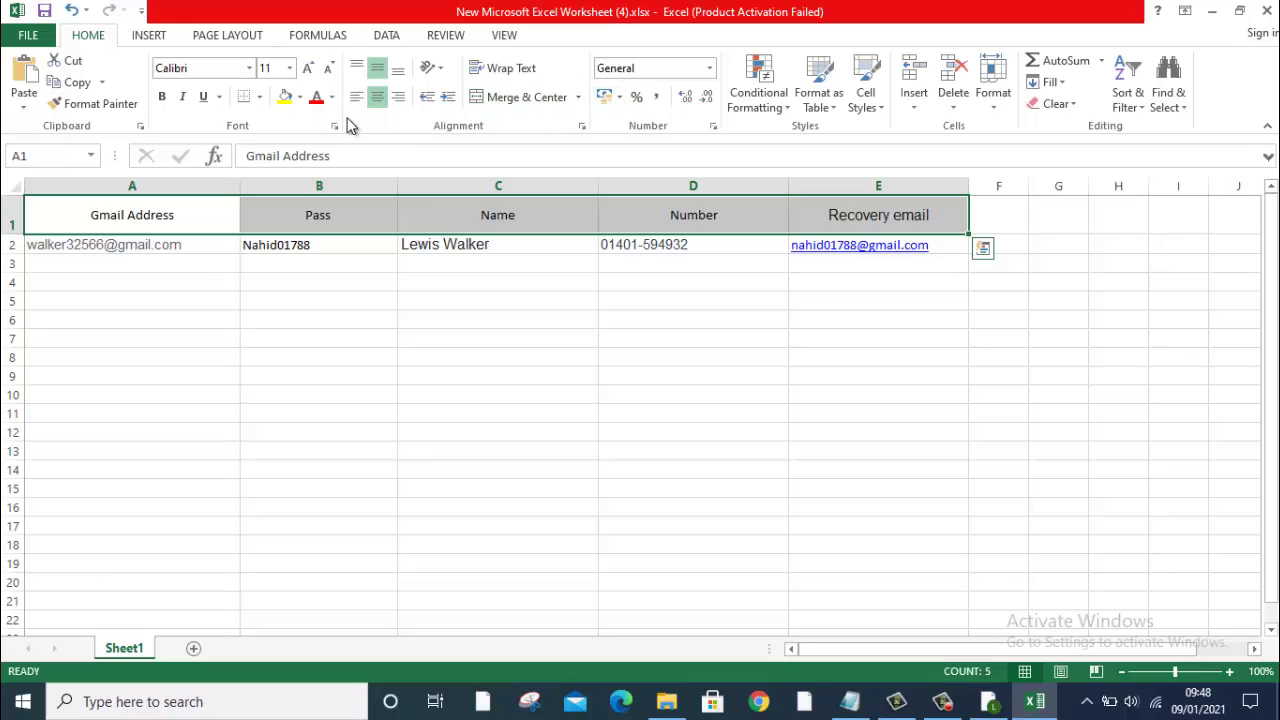
Review the row 2 account details and minimise the Excel window.
{"action": "left_click", "coordinate": [480, 338]}
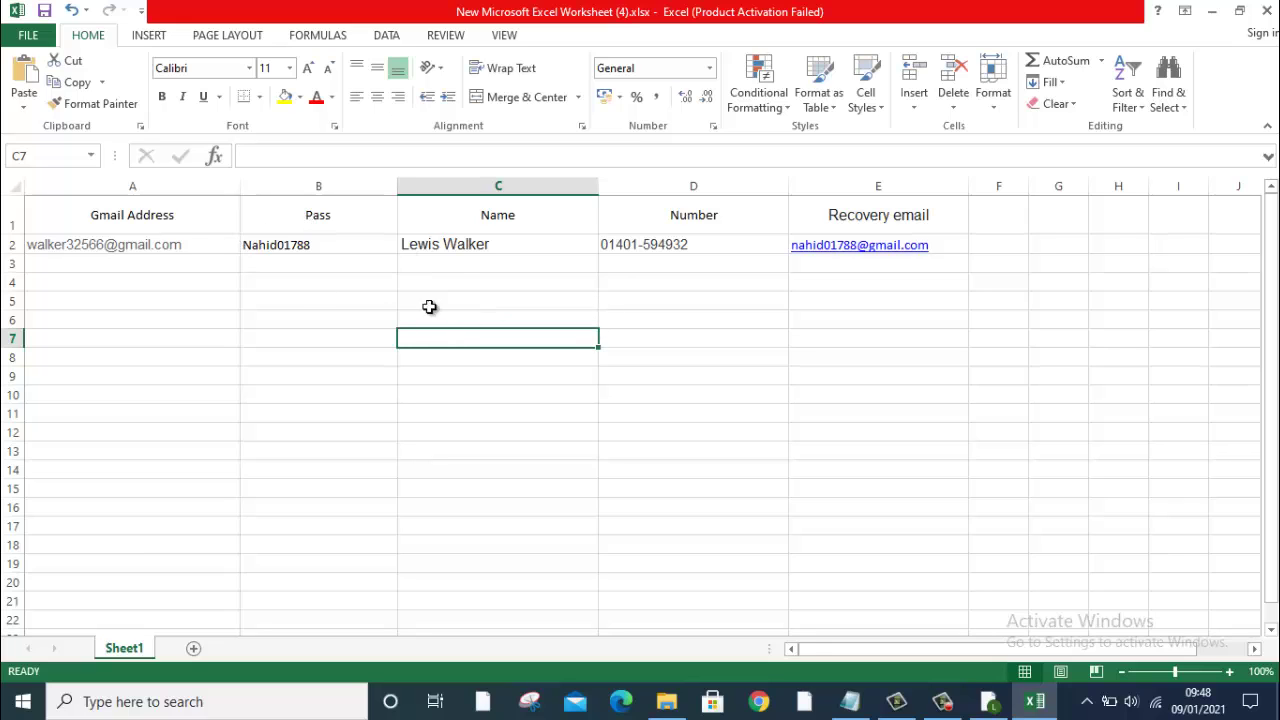
{"action": "left_click_drag", "start_coordinate": [141, 244], "coordinate": [889, 249]}
{"action": "left_click", "coordinate": [965, 423]}
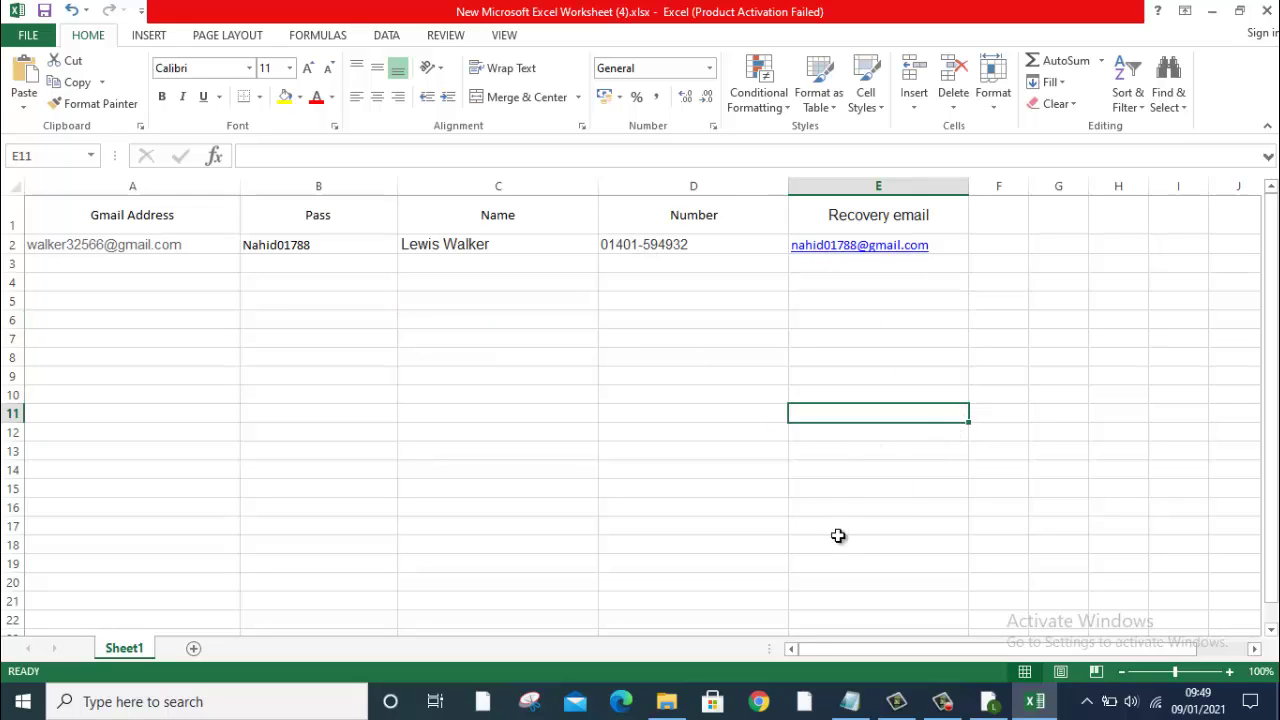
{"action": "left_click", "coordinate": [1035, 705]}
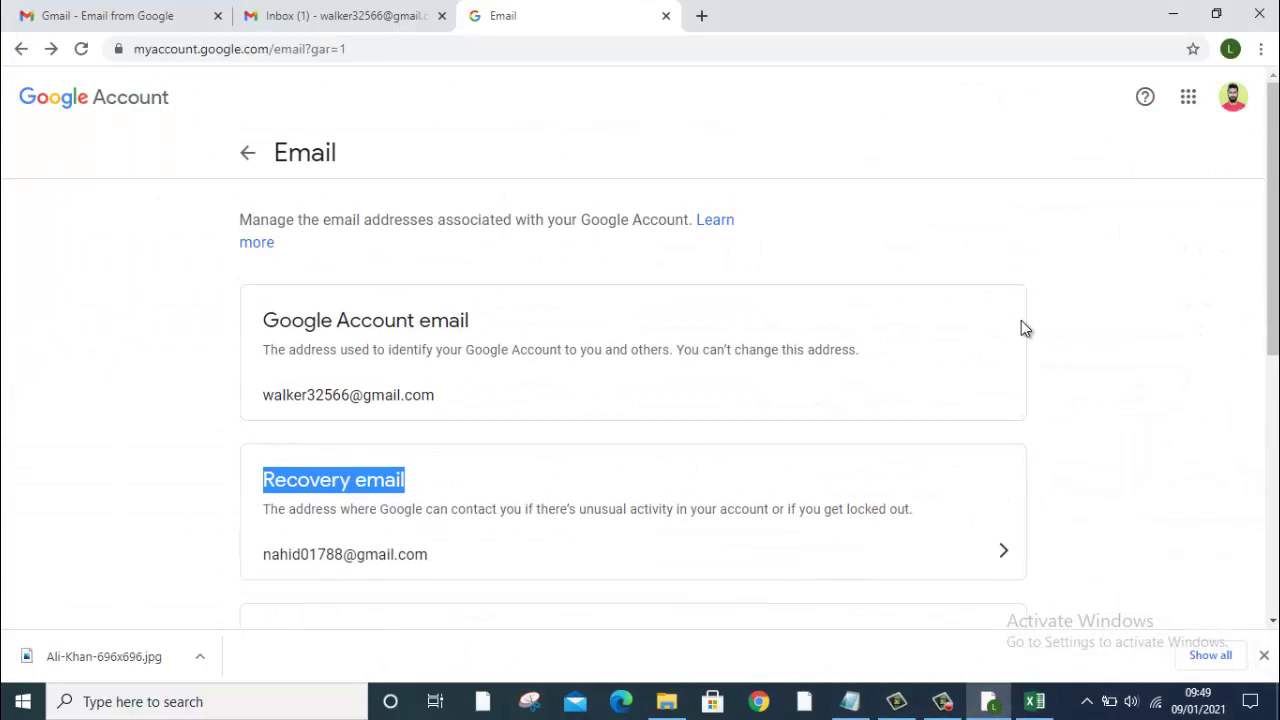
Close Chrome and launch Firefox from the desktop icon.
{"action": "left_click", "coordinate": [1259, 14]}
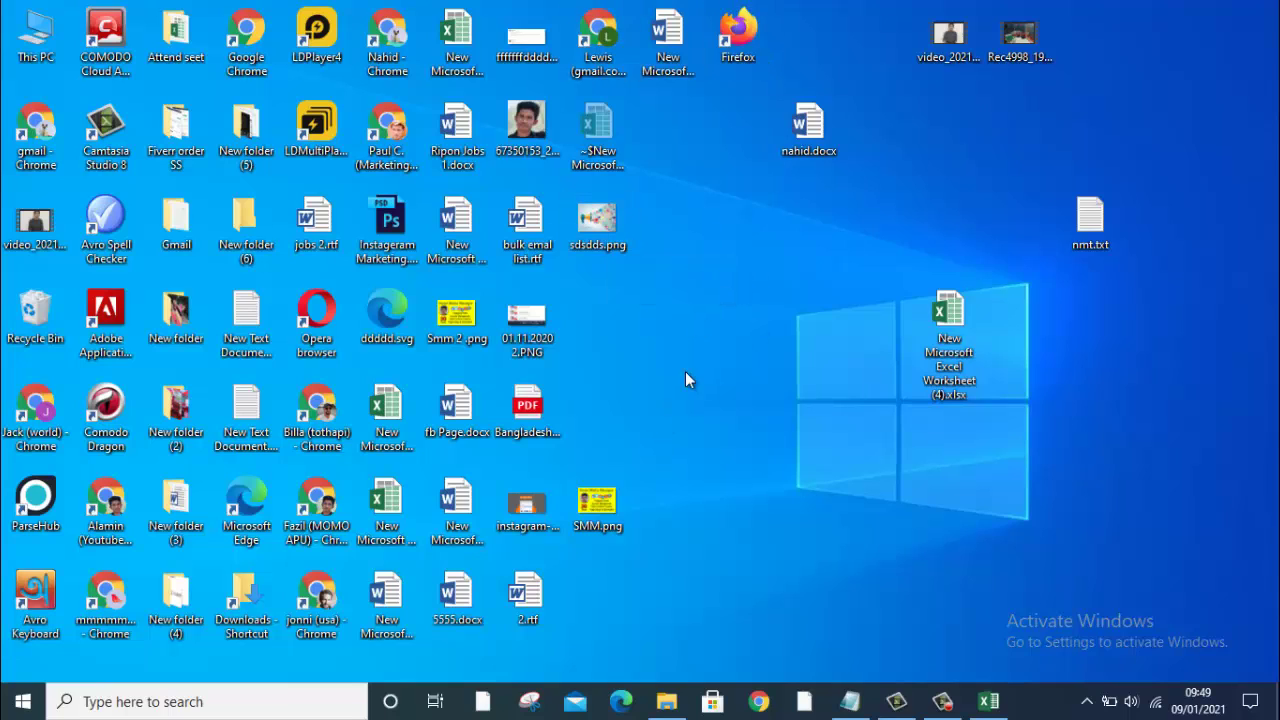
{"action": "left_click", "coordinate": [728, 36]}
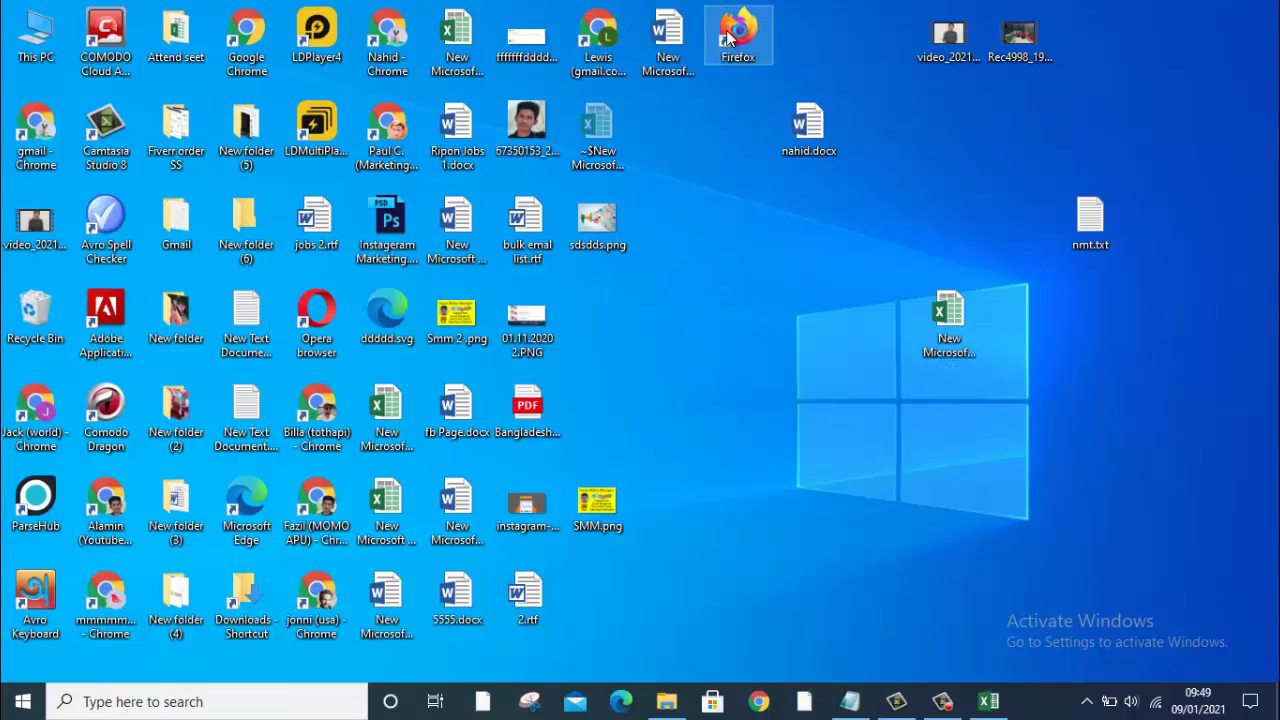
{"action": "double_click", "coordinate": [728, 36]}
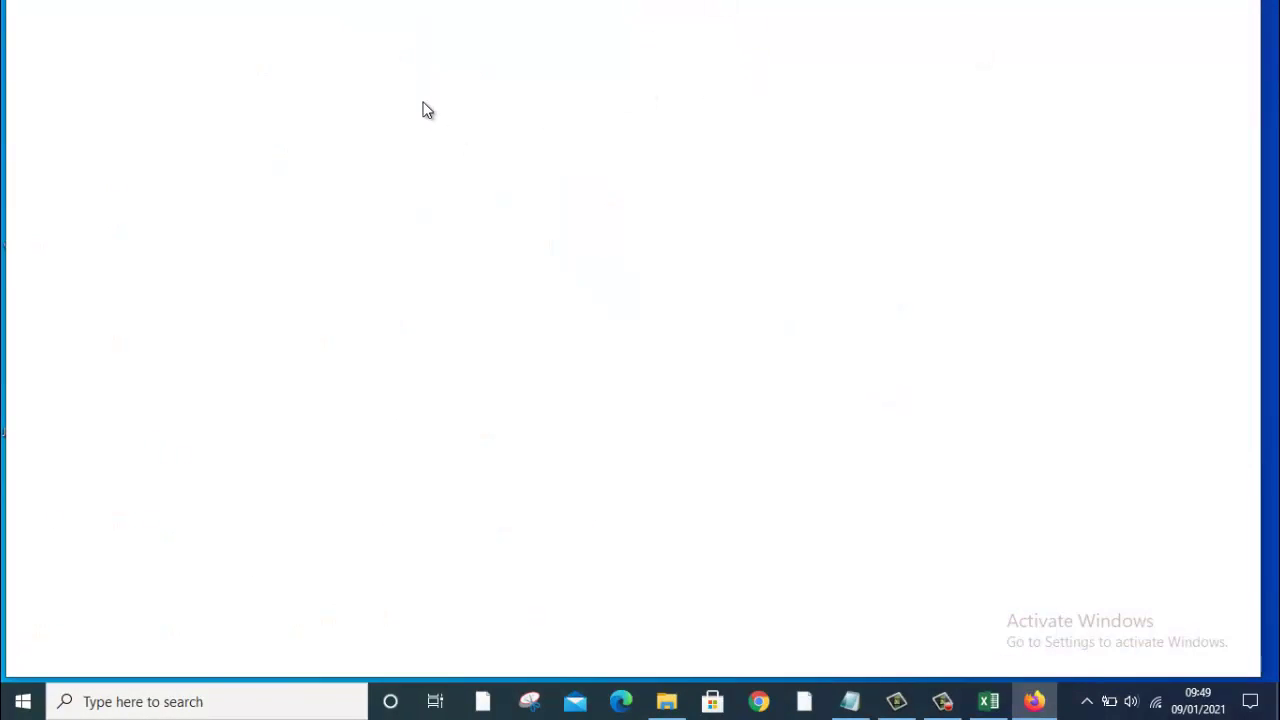
Search Google for ip8 and open the ip8 - IP Lookup Tool page.
{"action": "left_click", "coordinate": [407, 55]}
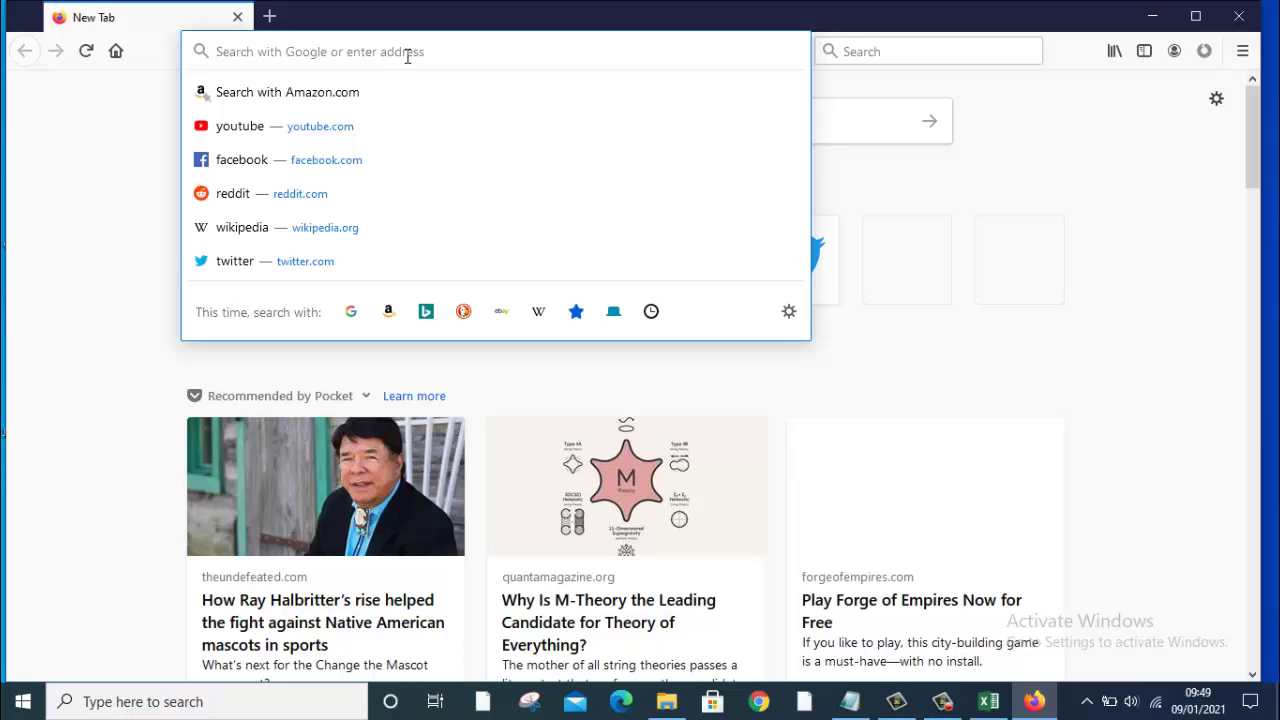
{"action": "type", "text": "ip8"}
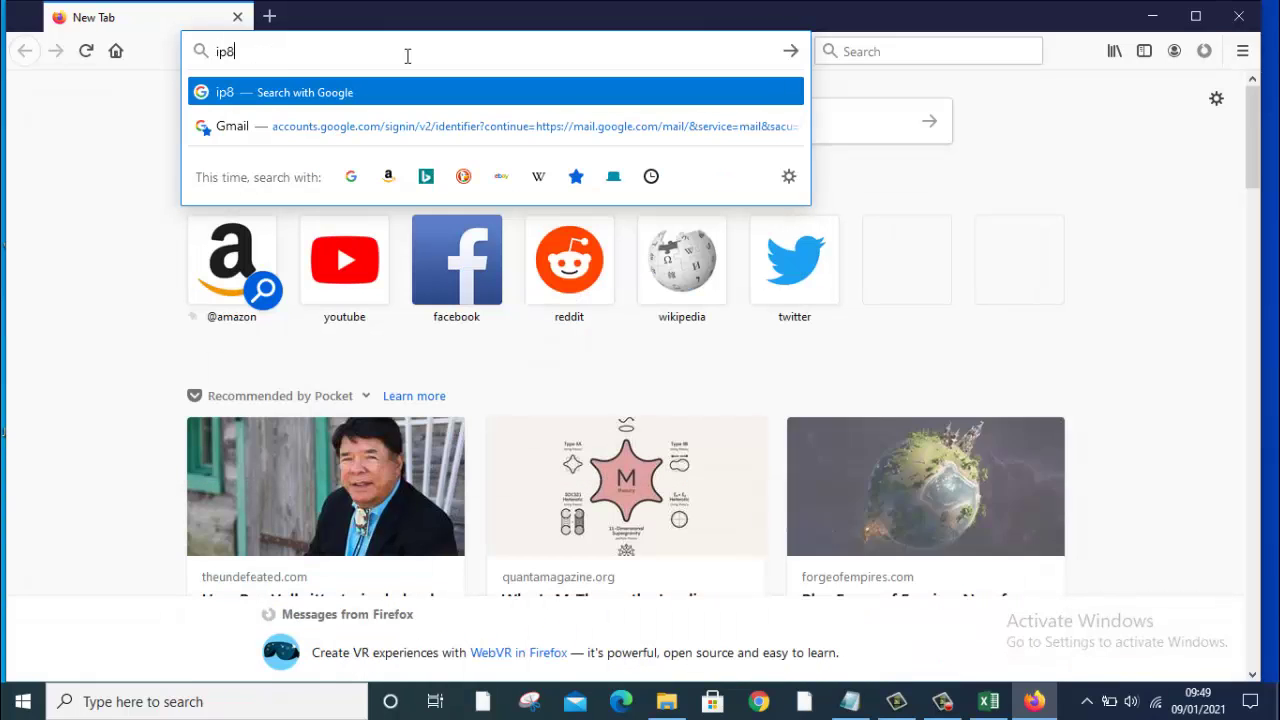
{"action": "key", "text": "Return"}
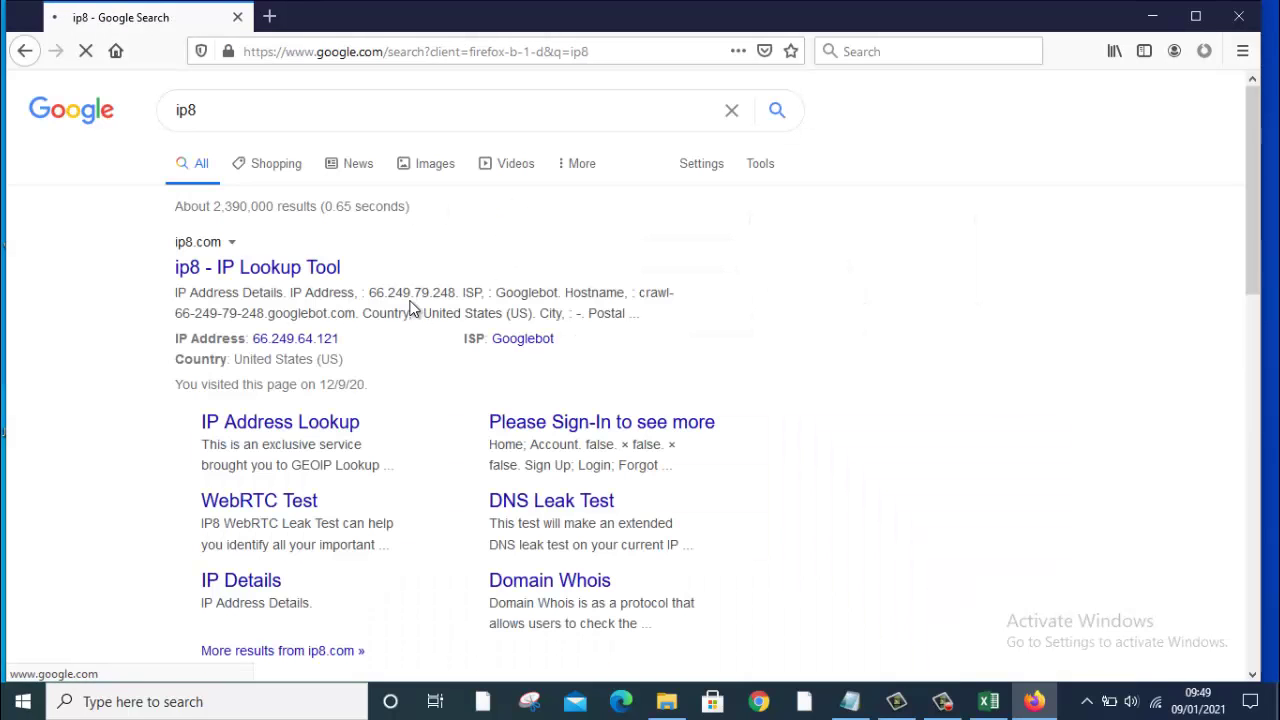
{"action": "left_click", "coordinate": [283, 276]}
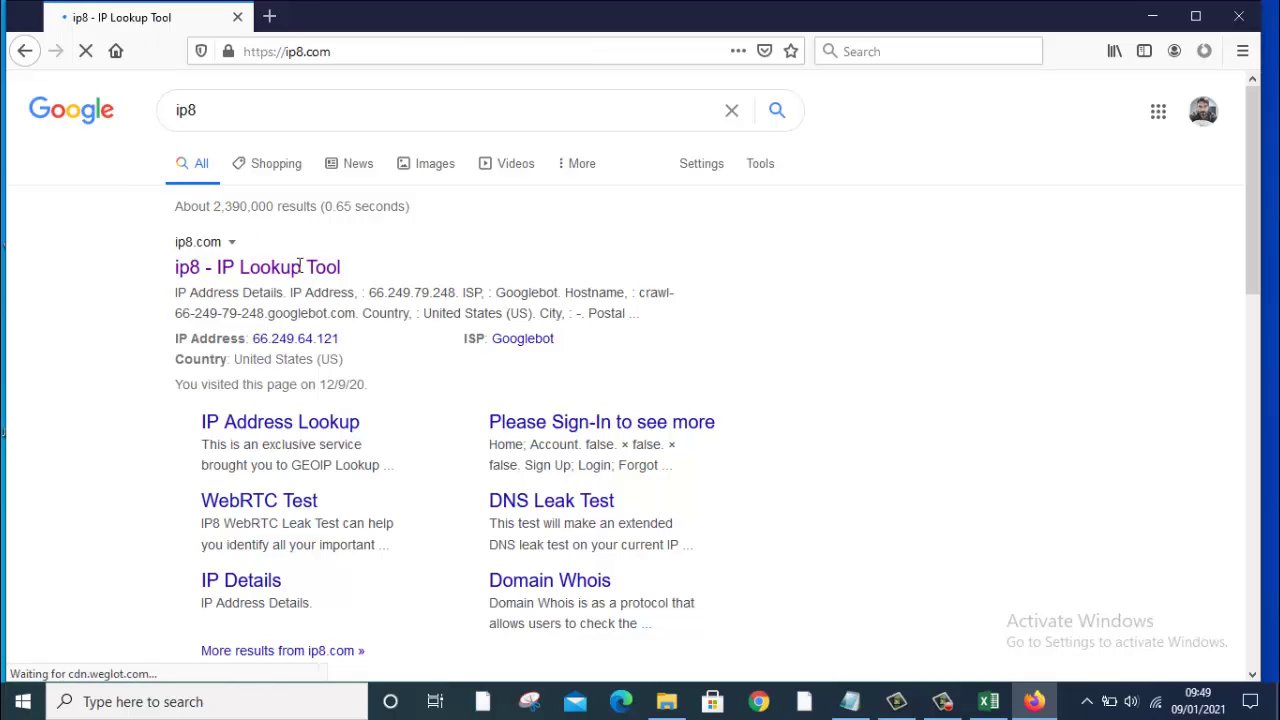
{"action": "scroll", "coordinate": [313, 303], "scroll_direction": "down", "scroll_amount": 4}
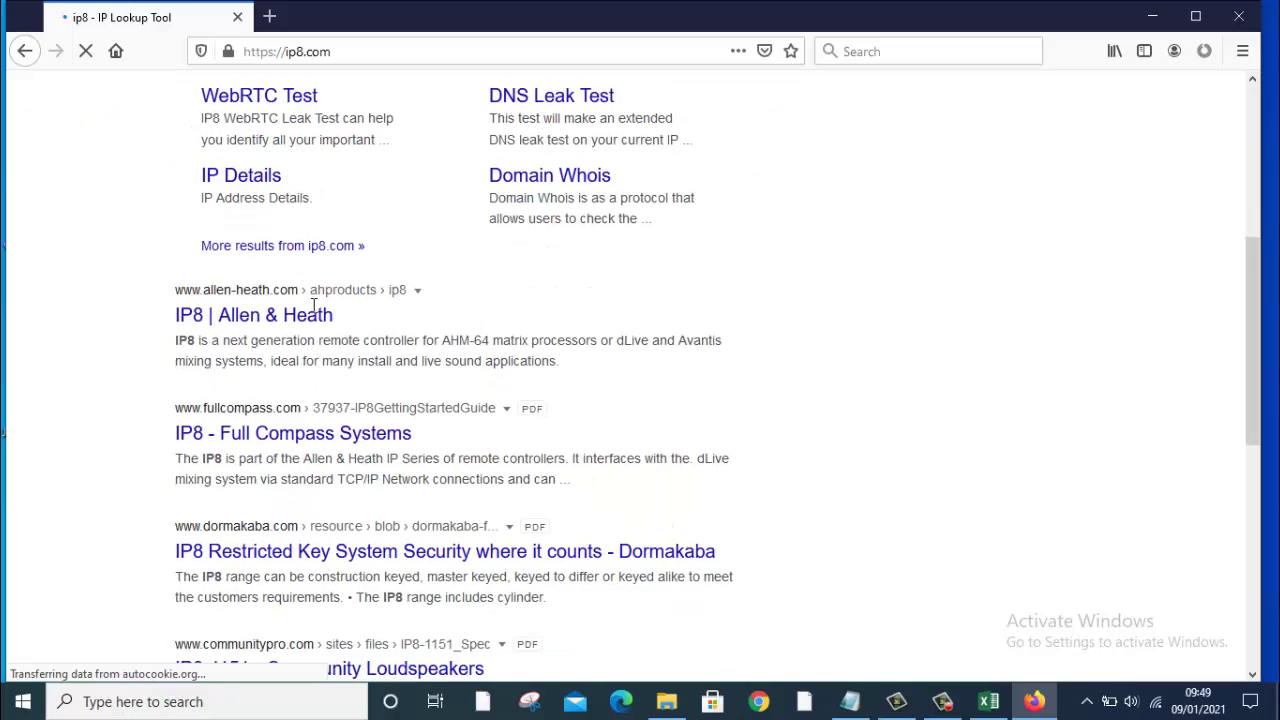
{"action": "scroll", "coordinate": [313, 303], "scroll_direction": "up", "scroll_amount": 3}
{"action": "scroll", "coordinate": [320, 308], "scroll_direction": "down", "scroll_amount": 2}
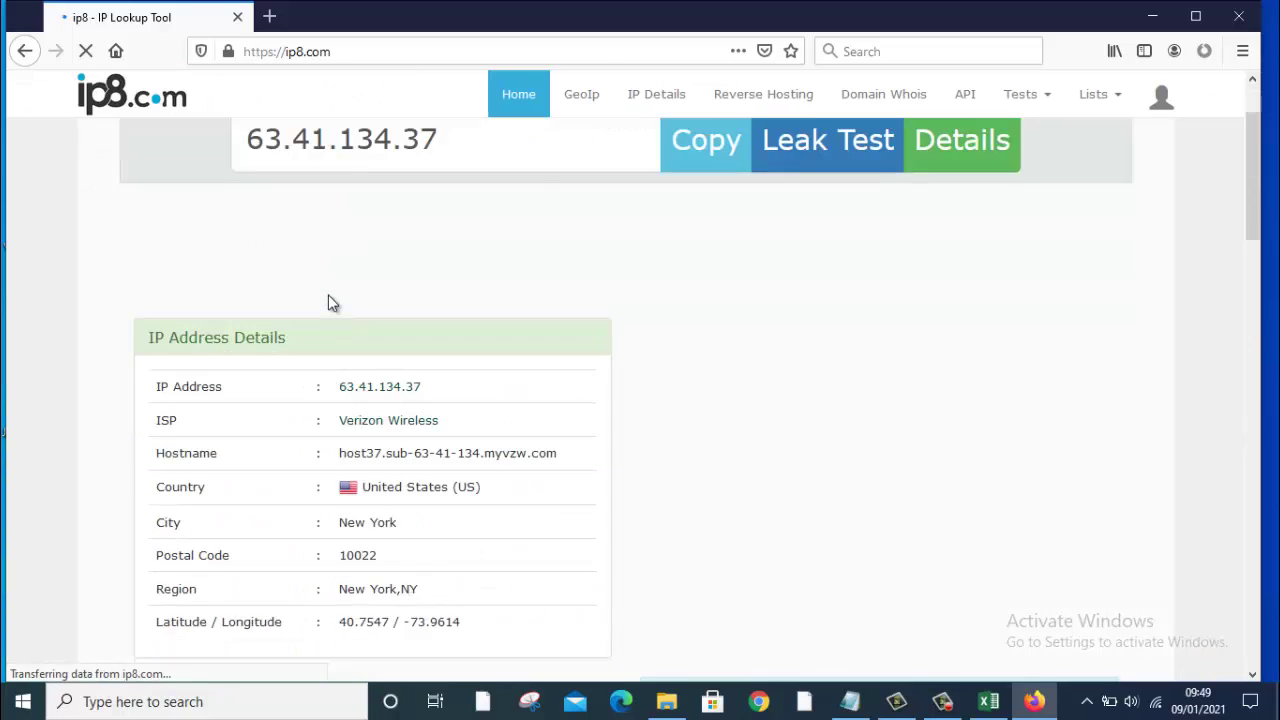
{"action": "left_click", "coordinate": [435, 437]}
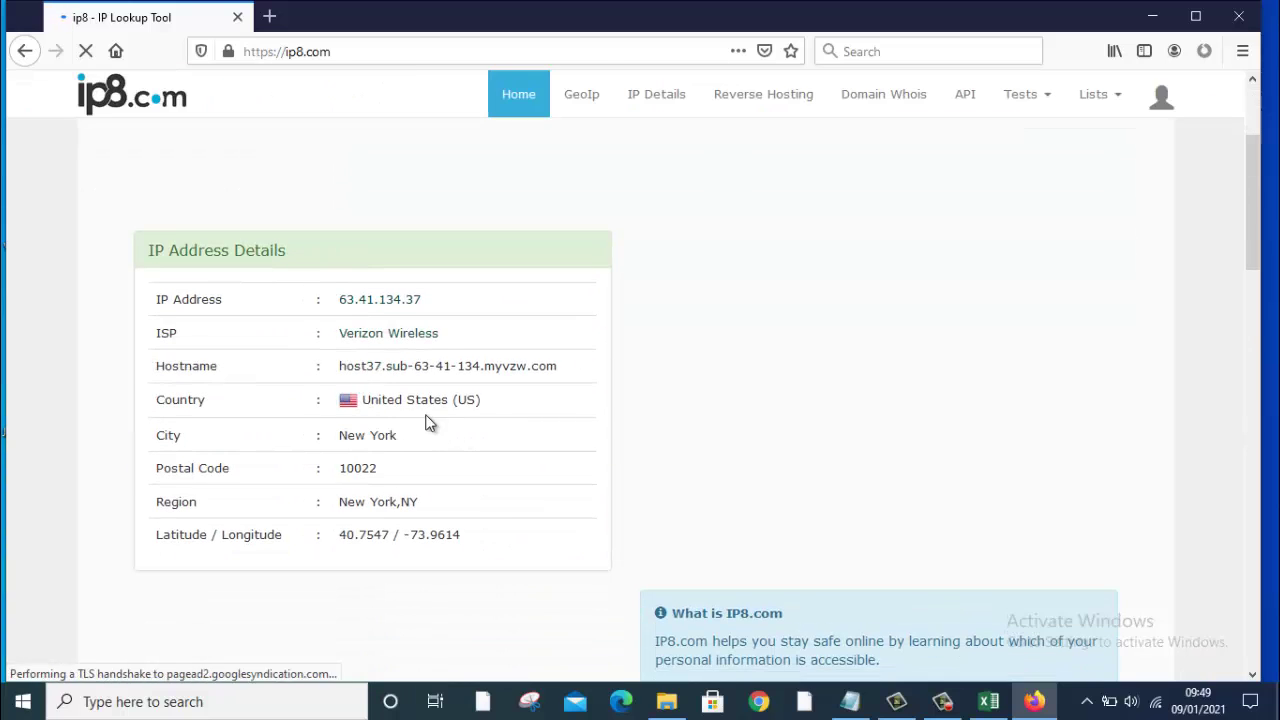
{"action": "scroll", "coordinate": [414, 413], "scroll_direction": "up", "scroll_amount": 2}
Open a new tab and clear all Firefox browsing history with Ctrl+Shift+Del.
{"action": "left_click", "coordinate": [269, 17]}
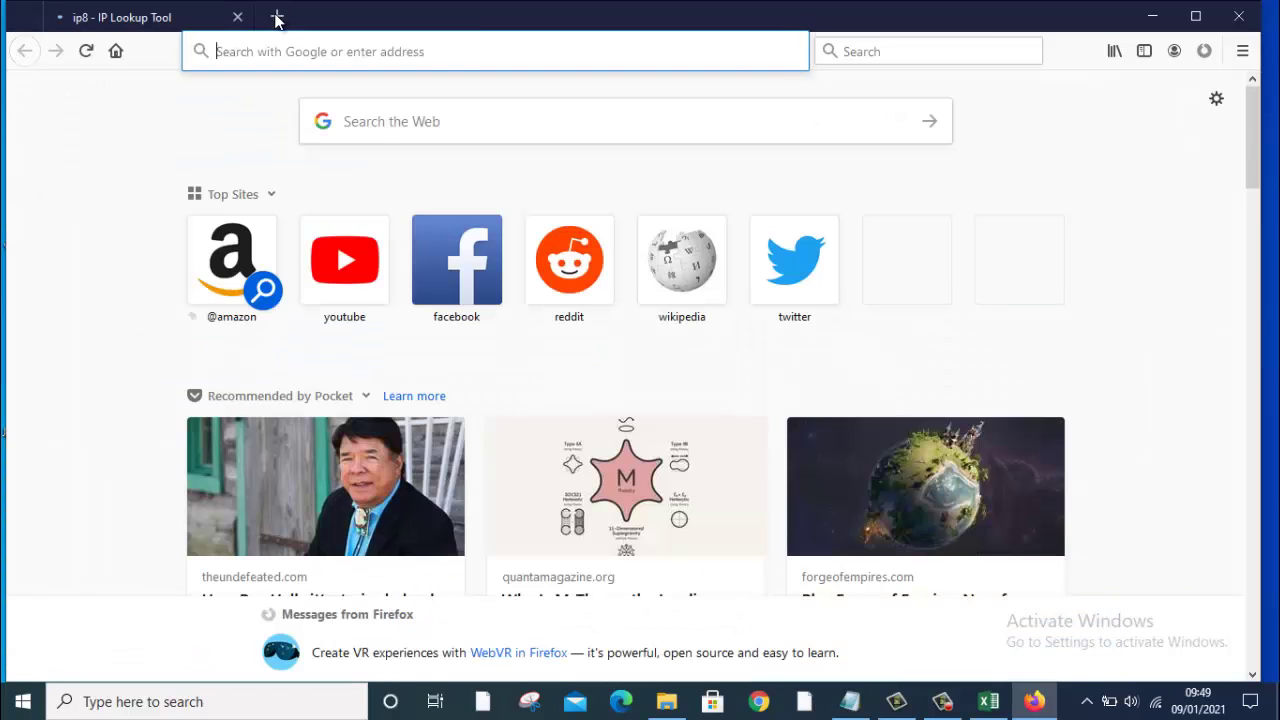
{"action": "left_click", "coordinate": [391, 53]}
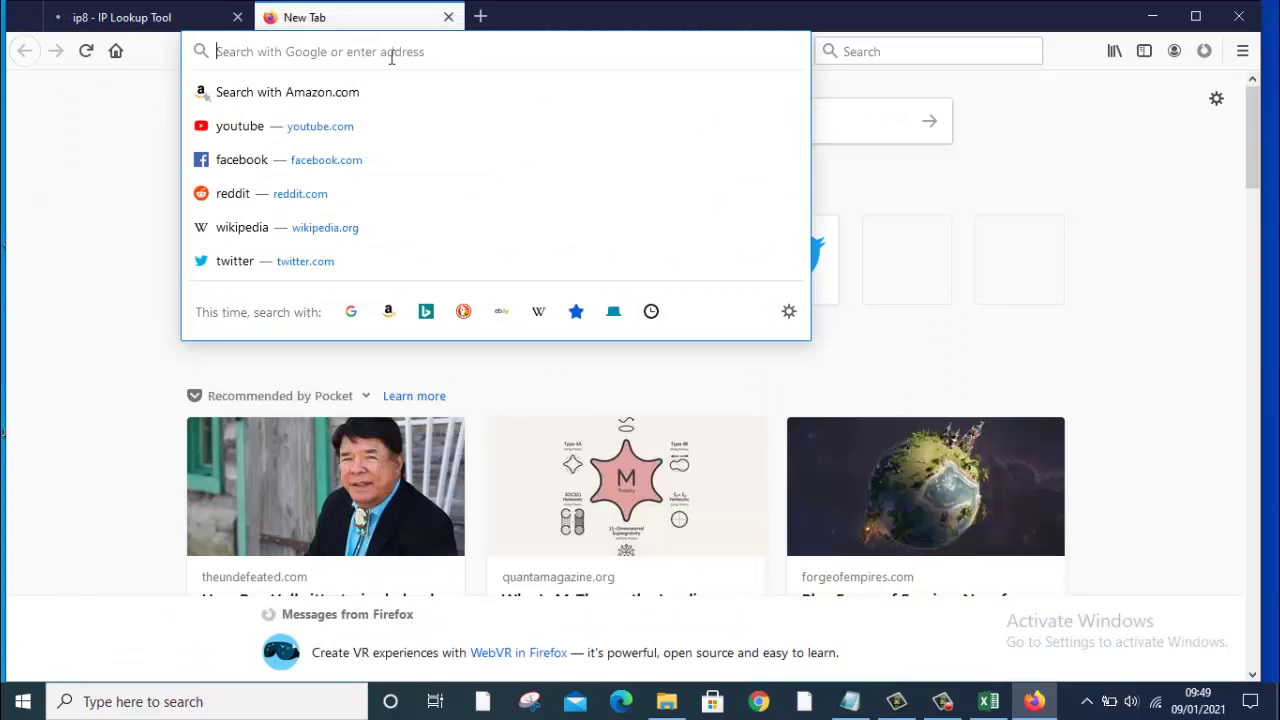
{"action": "key", "text": "ctrl+shift+Delete"}
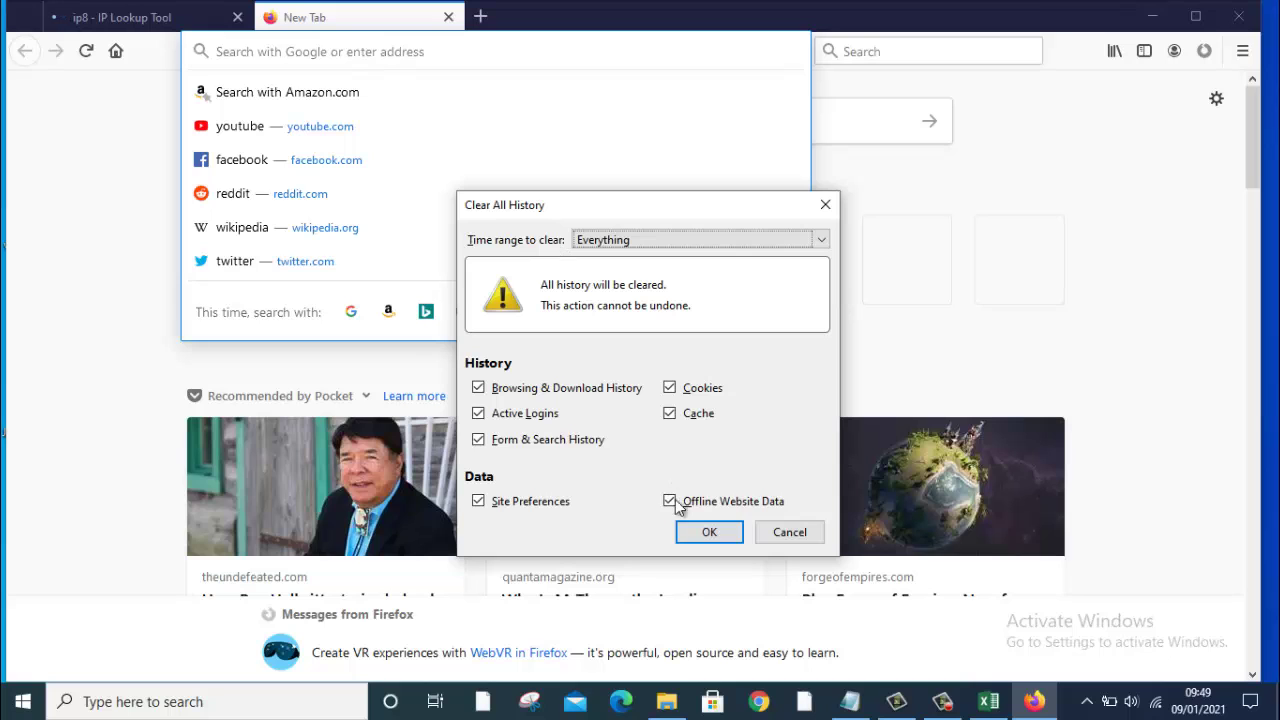
{"action": "left_click", "coordinate": [708, 533]}
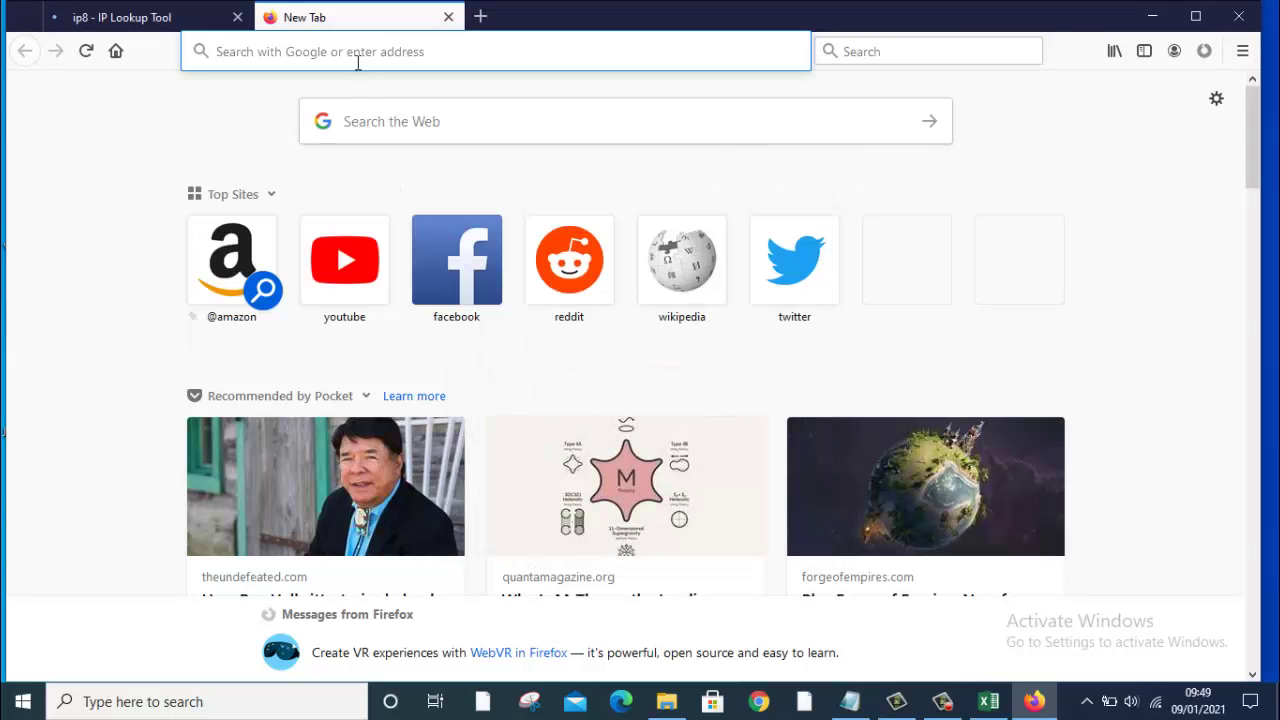
Go to gmail.com in the new tab and close the ip8 lookup tab.
{"action": "left_click", "coordinate": [357, 60]}
{"action": "type", "text": "gmail.com"}
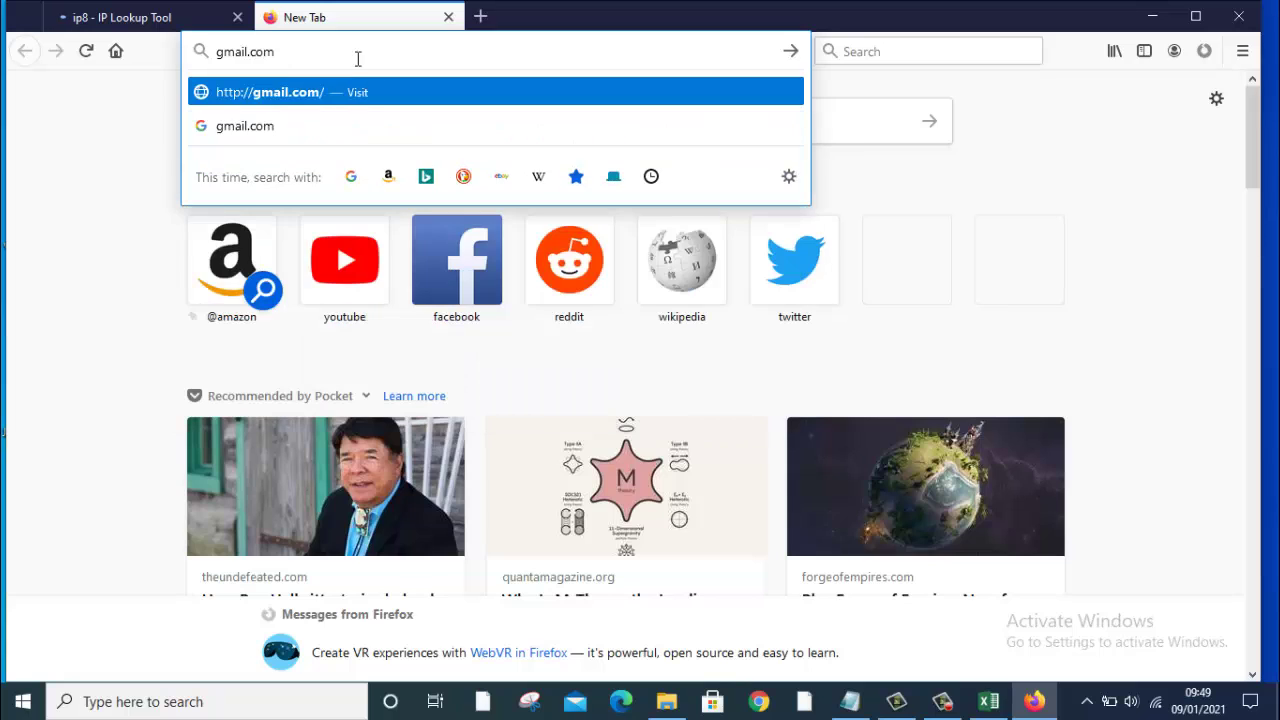
{"action": "key", "text": "Return"}
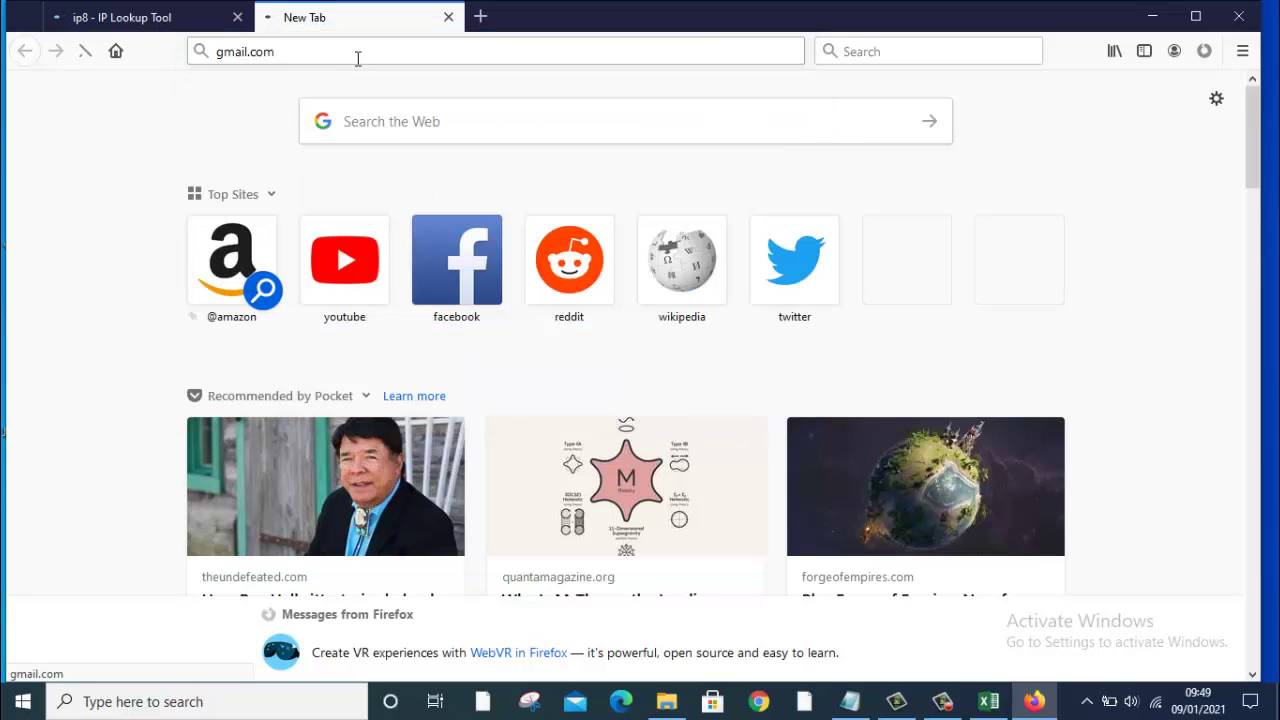
{"action": "left_click", "coordinate": [237, 17]}
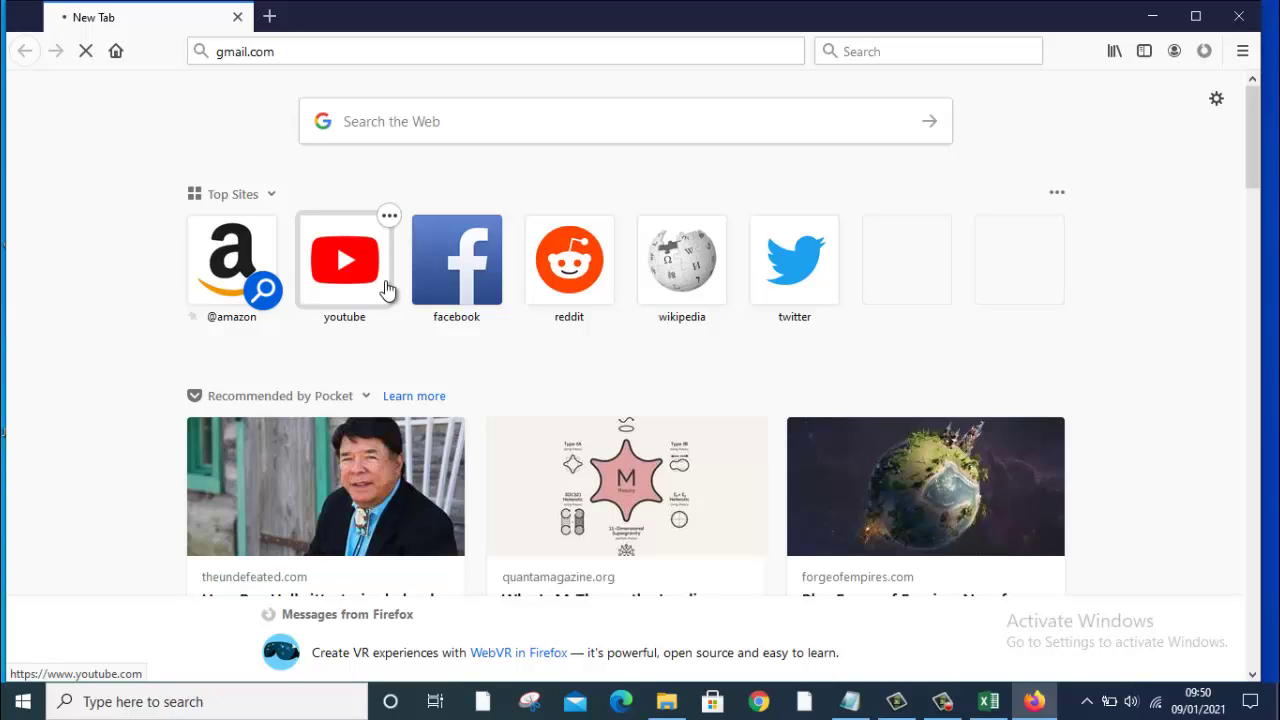
{"action": "scroll", "coordinate": [568, 400], "scroll_direction": "down", "scroll_amount": 2}
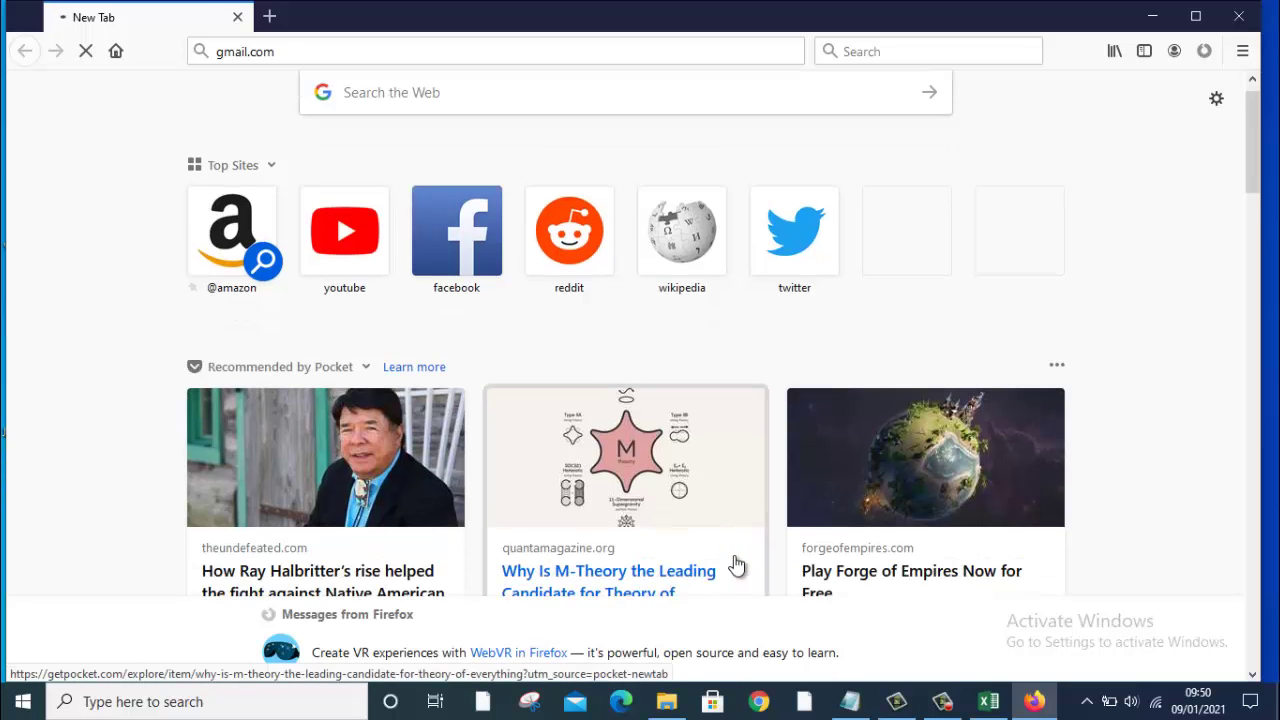
{"action": "scroll", "coordinate": [546, 513], "scroll_direction": "up", "scroll_amount": 2}
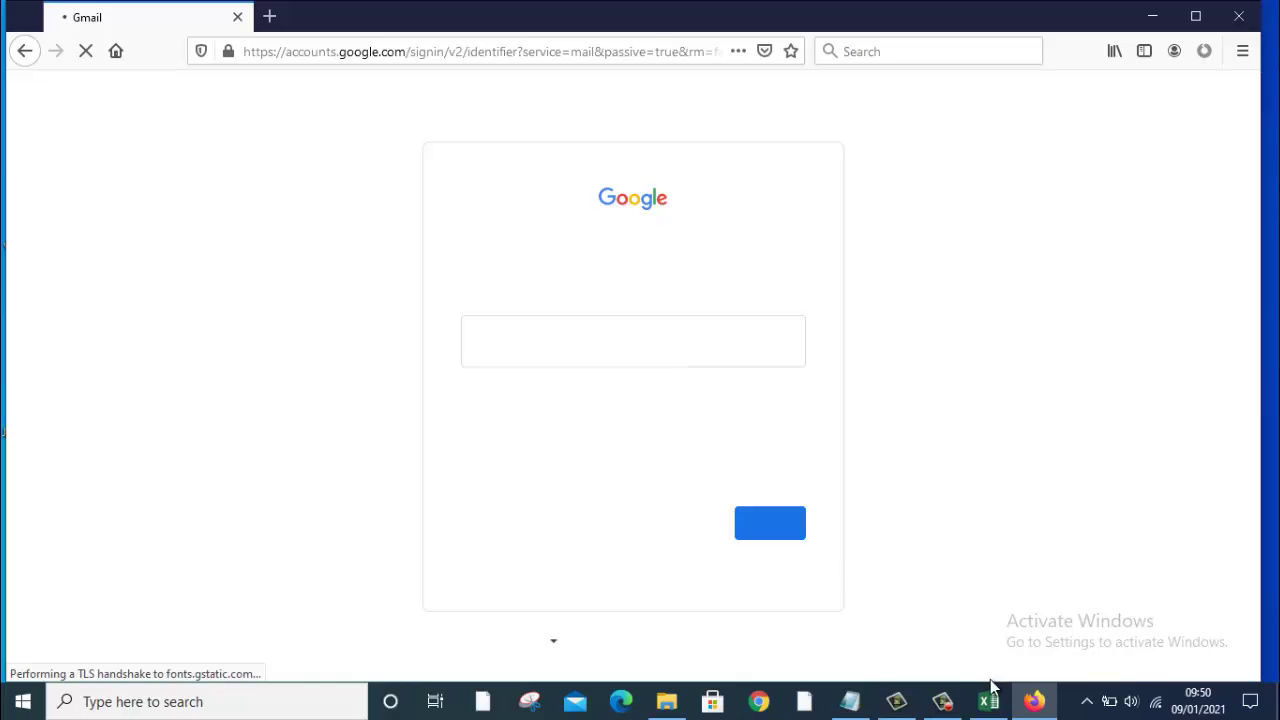
{"action": "mouse_move", "coordinate": [993, 707]}
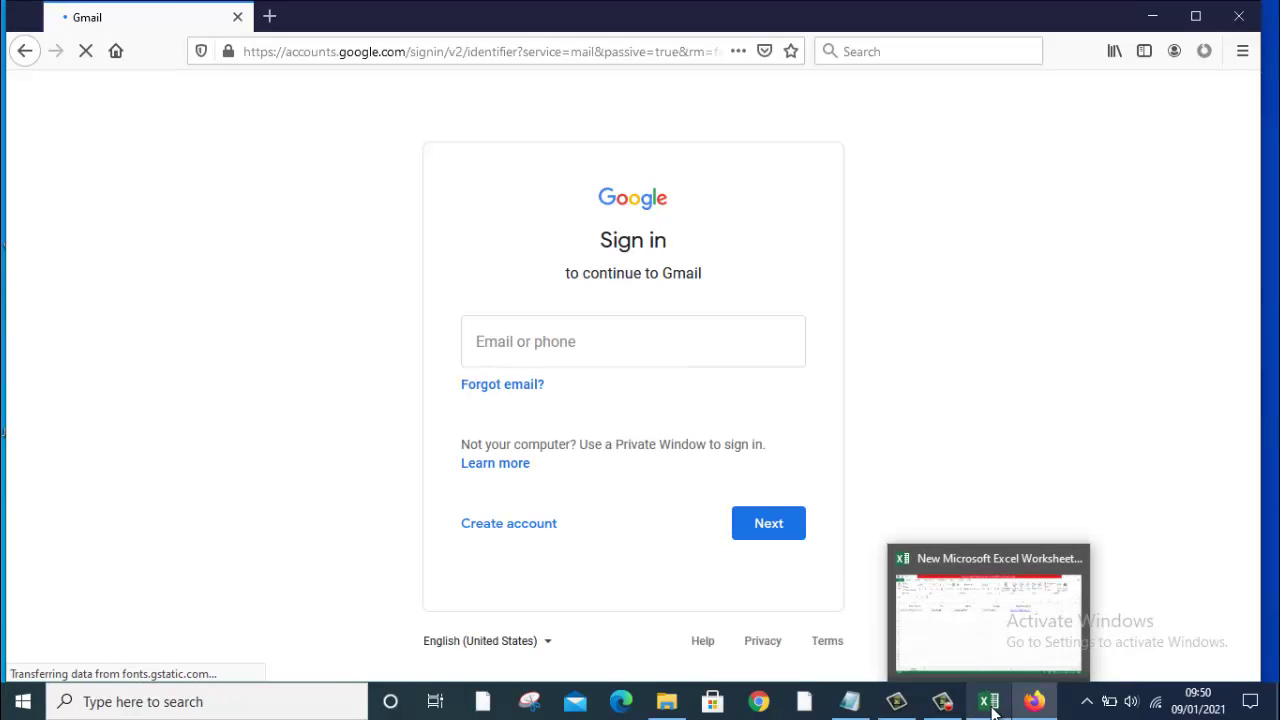
Copy the new Gmail address from Excel cell A2.
{"action": "left_click", "coordinate": [991, 633]}
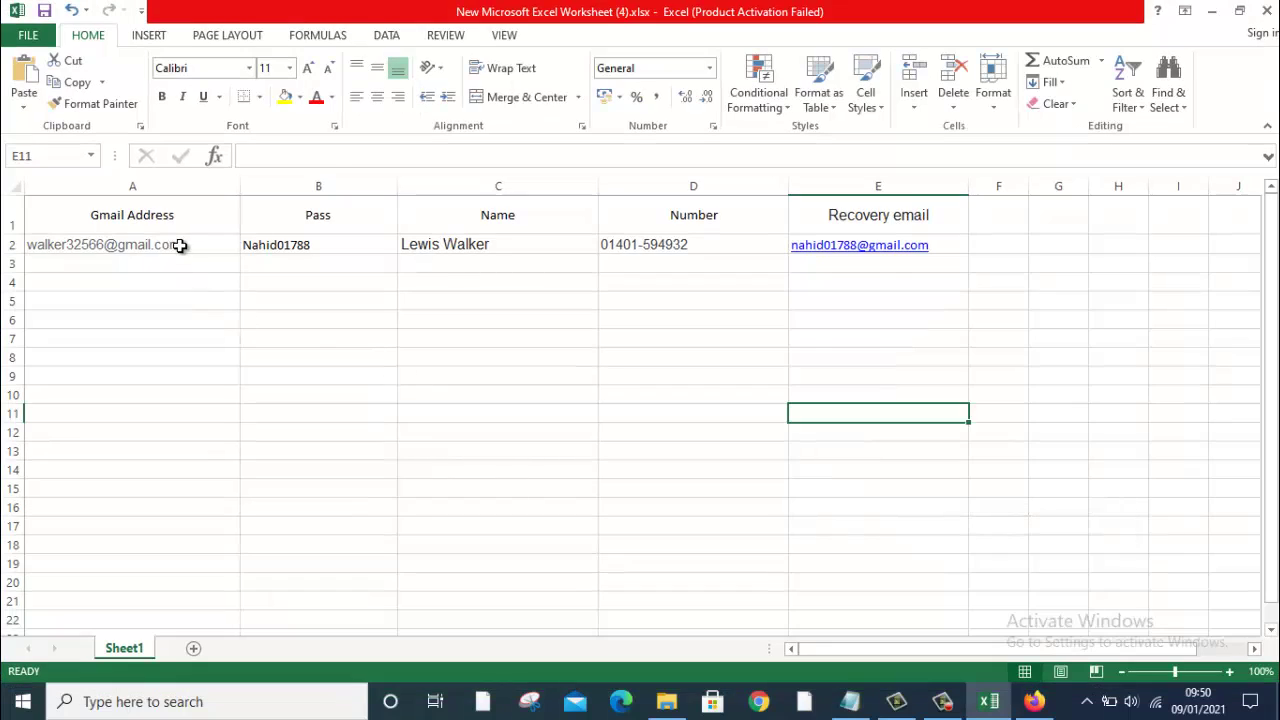
{"action": "left_click", "coordinate": [180, 245]}
{"action": "key", "text": "ctrl+c"}
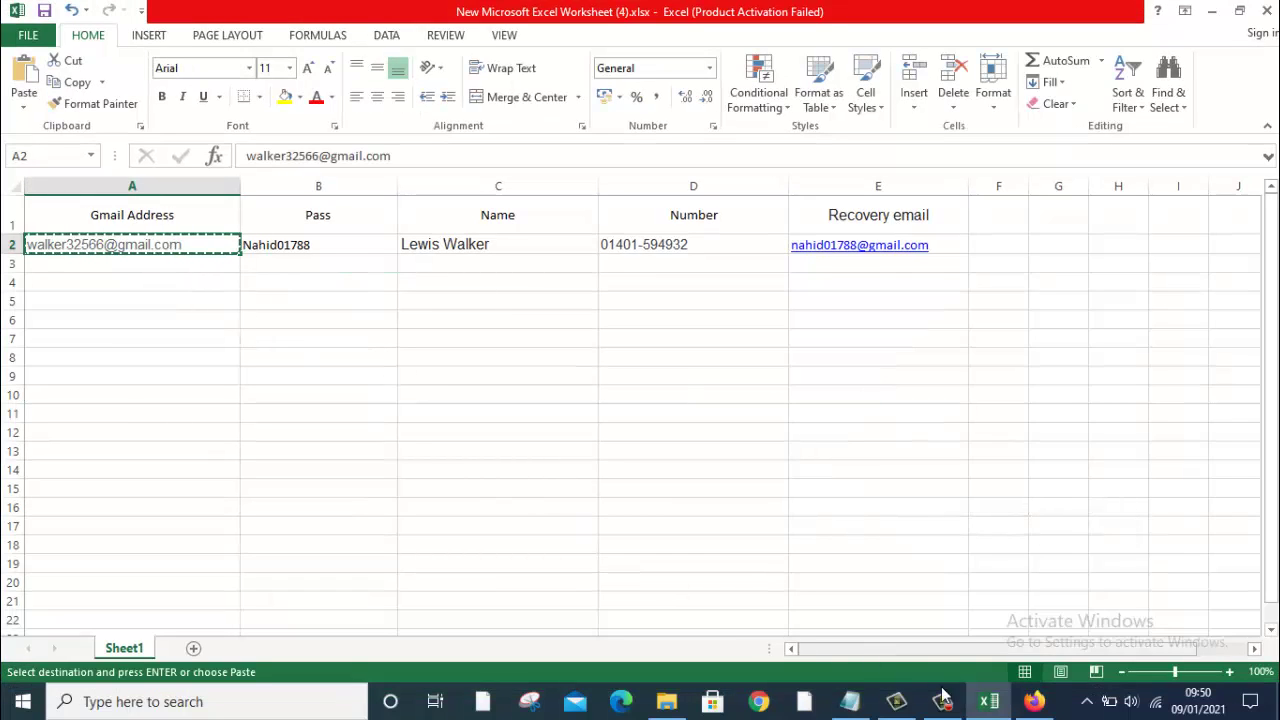
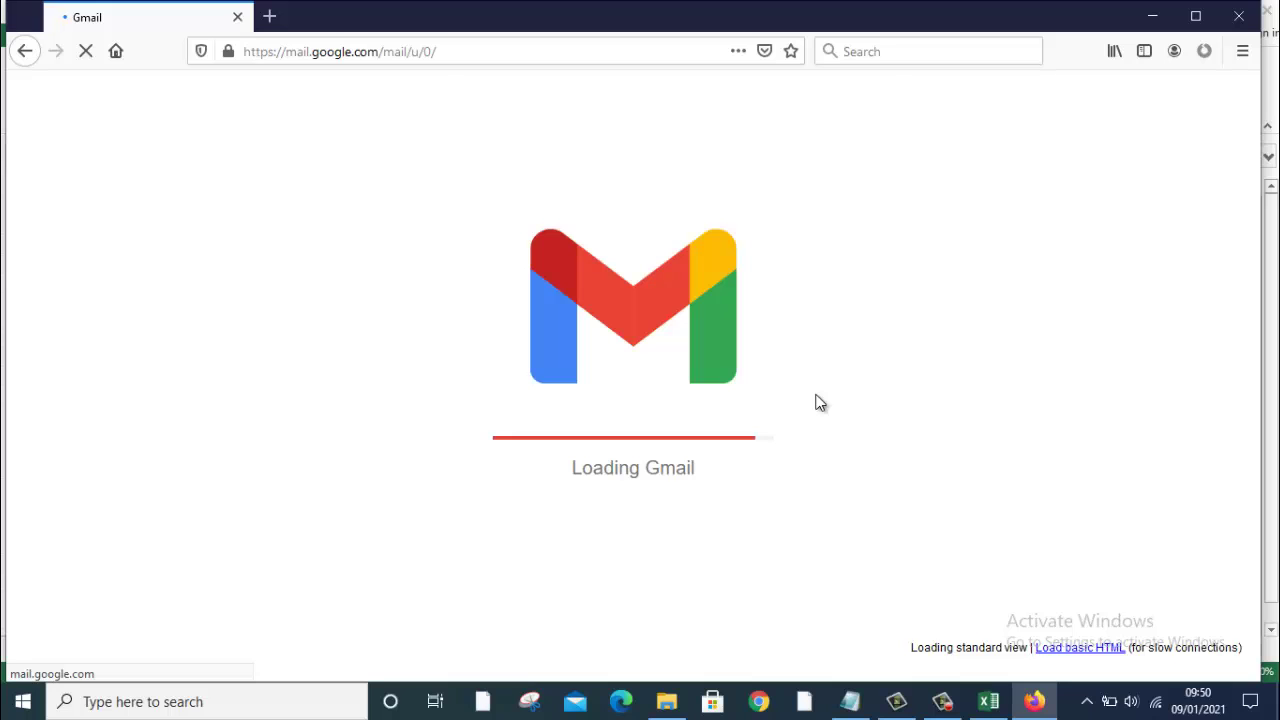
Check the phone number in D2 and the recovery email in E2 of the account sheet, then return to Gmail.
{"action": "left_click", "coordinate": [988, 701]}
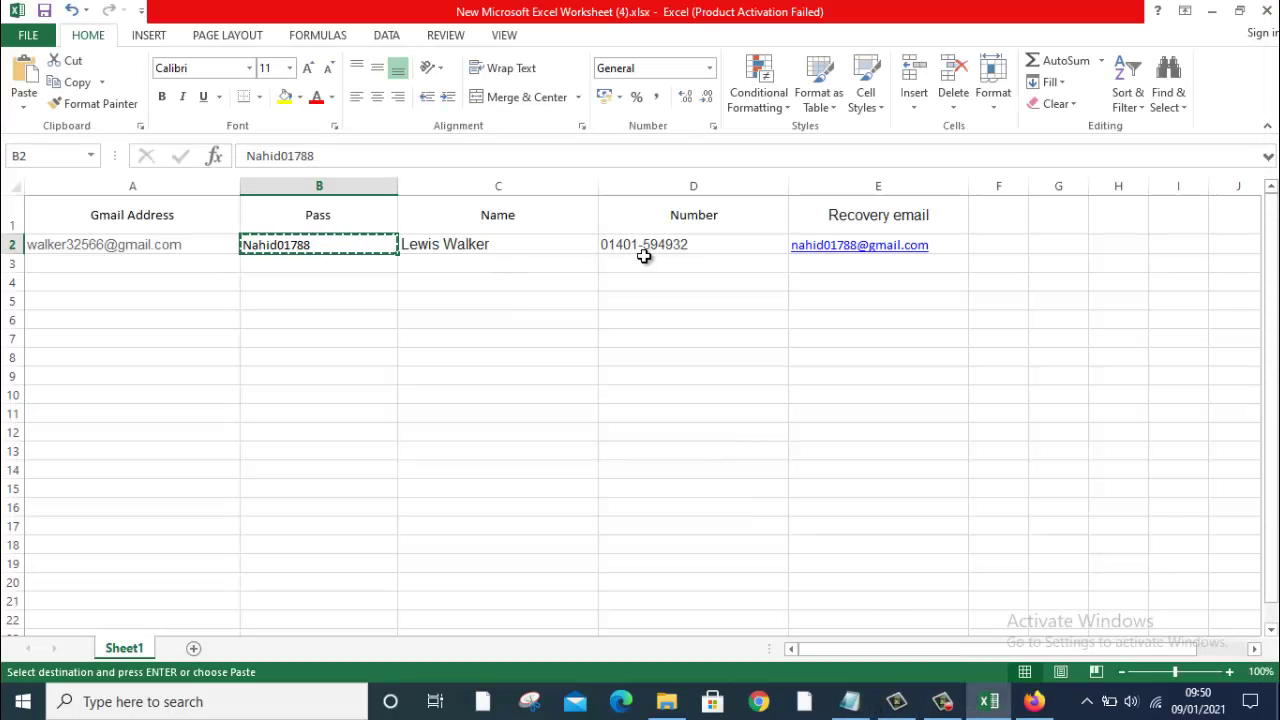
{"action": "left_click", "coordinate": [700, 244]}
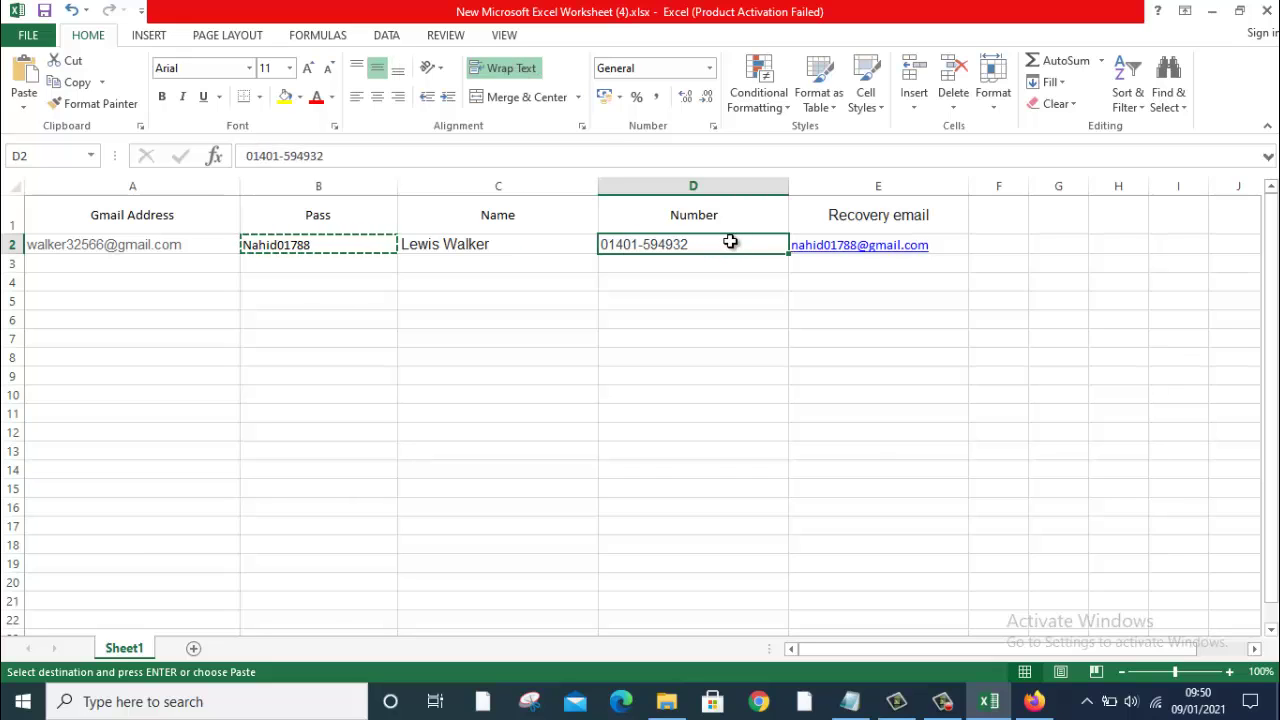
{"action": "left_click", "coordinate": [952, 244]}
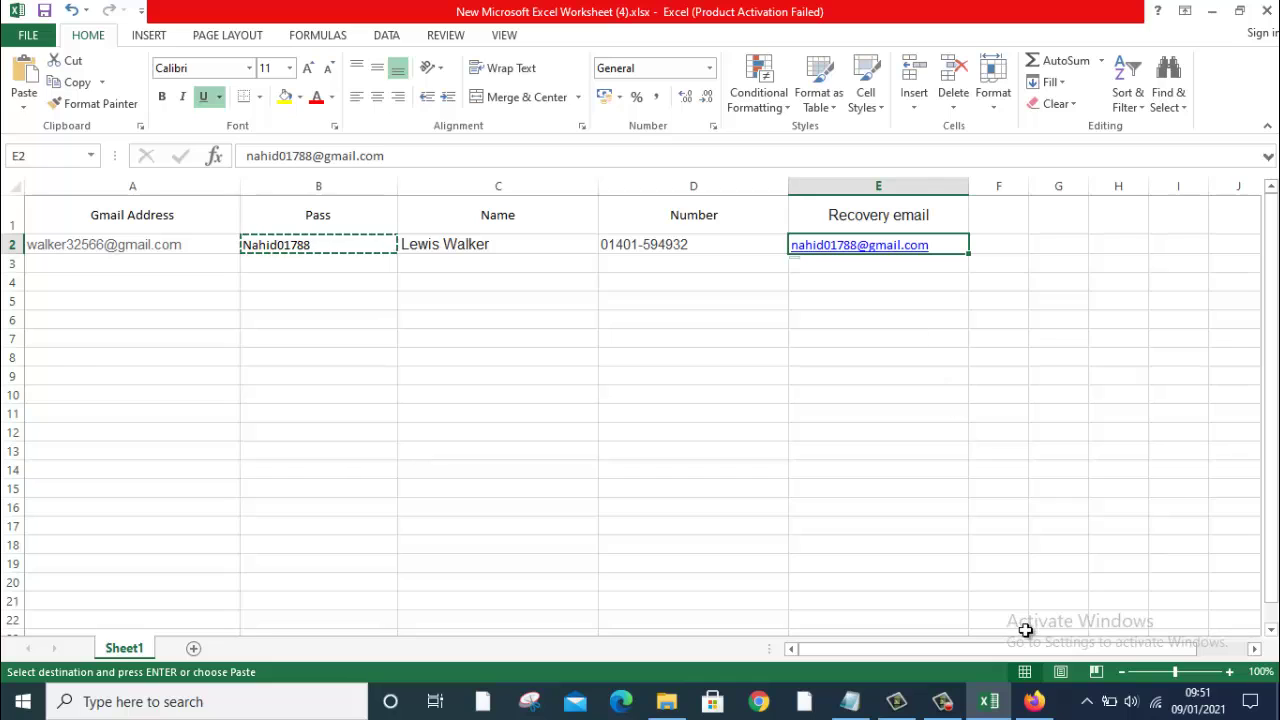
{"action": "left_click", "coordinate": [1034, 701]}
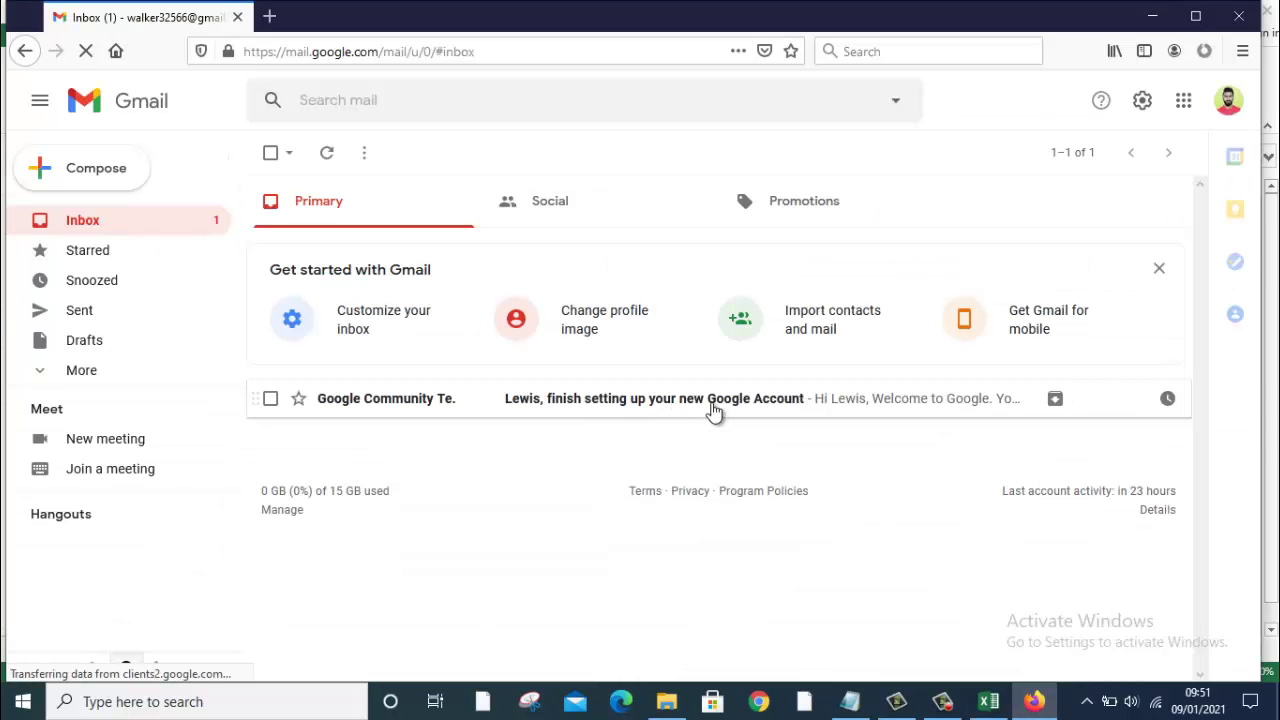
Open the Google Community Team welcome email and show the signed-in account details.
{"action": "left_click", "coordinate": [723, 398]}
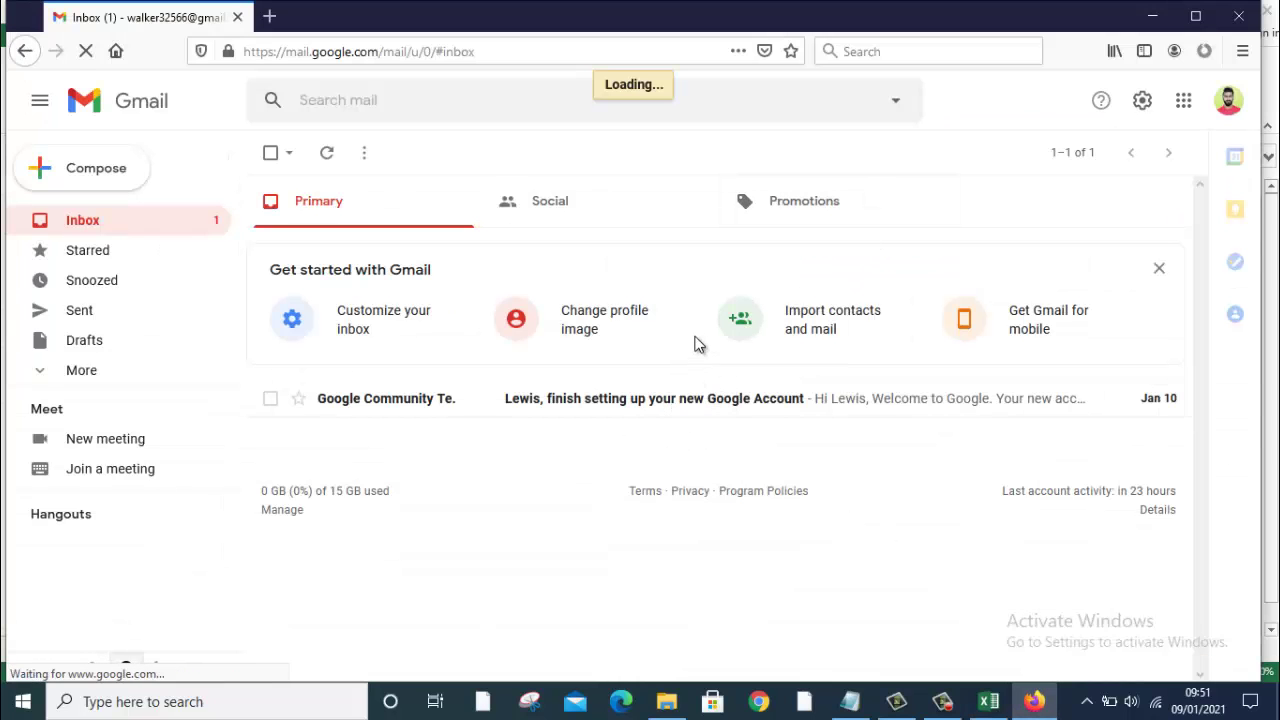
{"action": "scroll", "coordinate": [727, 368], "scroll_direction": "down", "scroll_amount": 3}
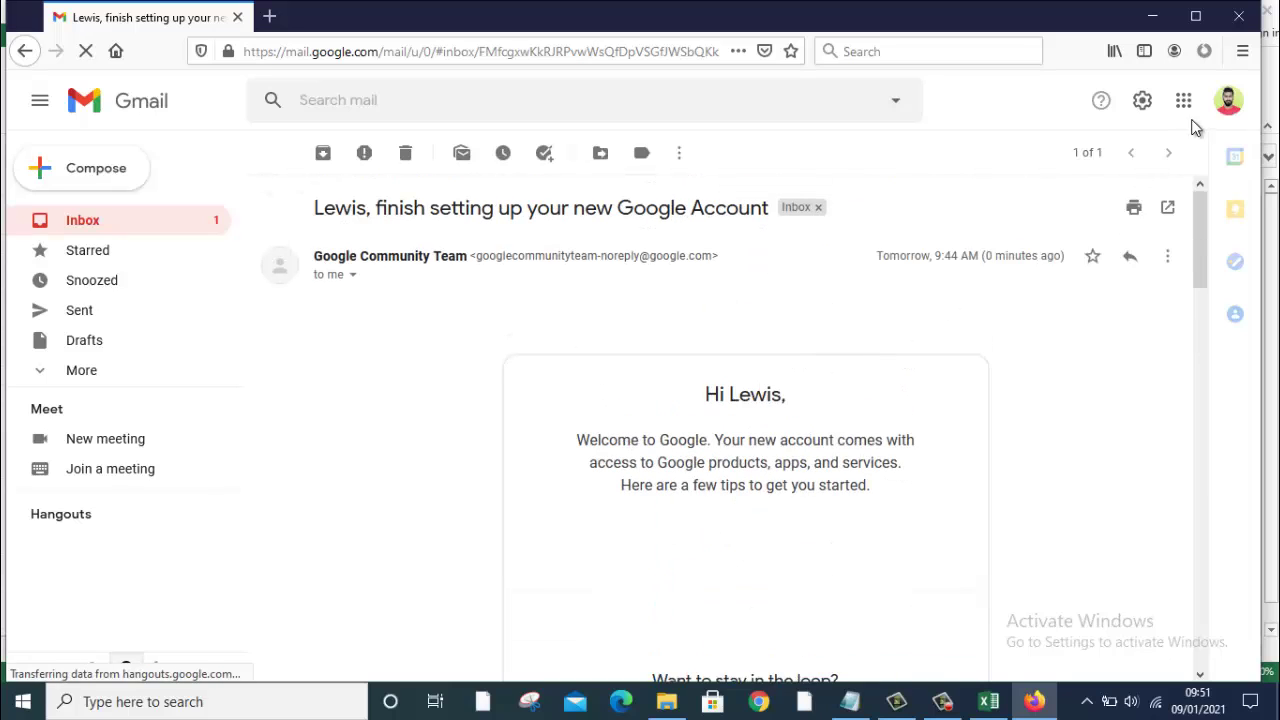
{"action": "left_click", "coordinate": [1233, 102]}
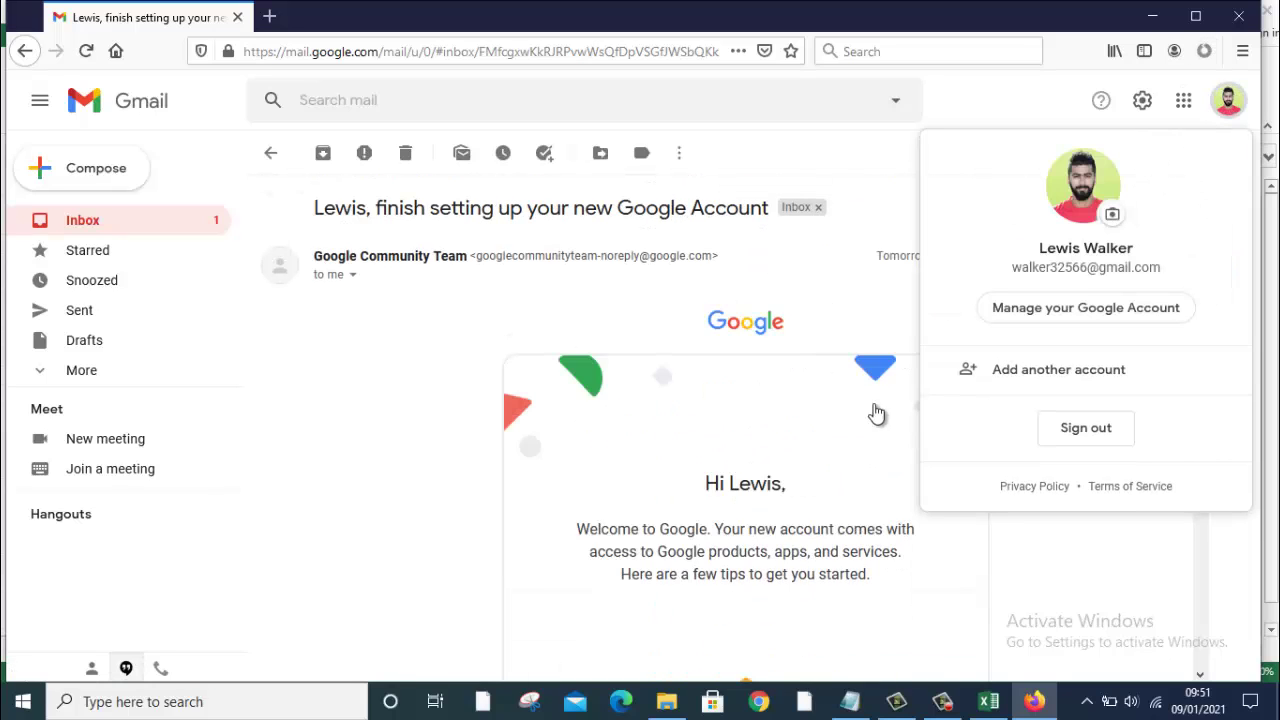
{"action": "scroll", "coordinate": [795, 463], "scroll_direction": "down", "scroll_amount": 3}
{"action": "scroll", "coordinate": [795, 463], "scroll_direction": "up", "scroll_amount": 5}
Recheck the signed-in account details, then close them to return to the email.
{"action": "left_click", "coordinate": [976, 316]}
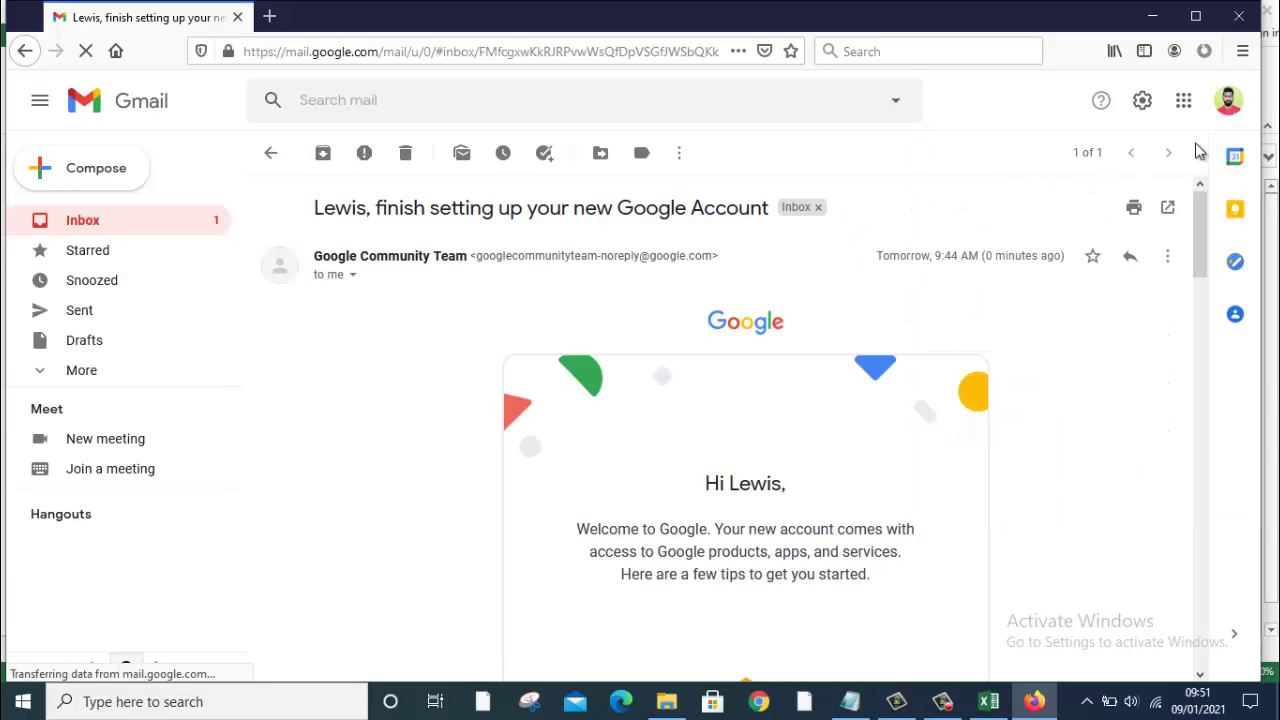
{"action": "left_click", "coordinate": [1227, 100]}
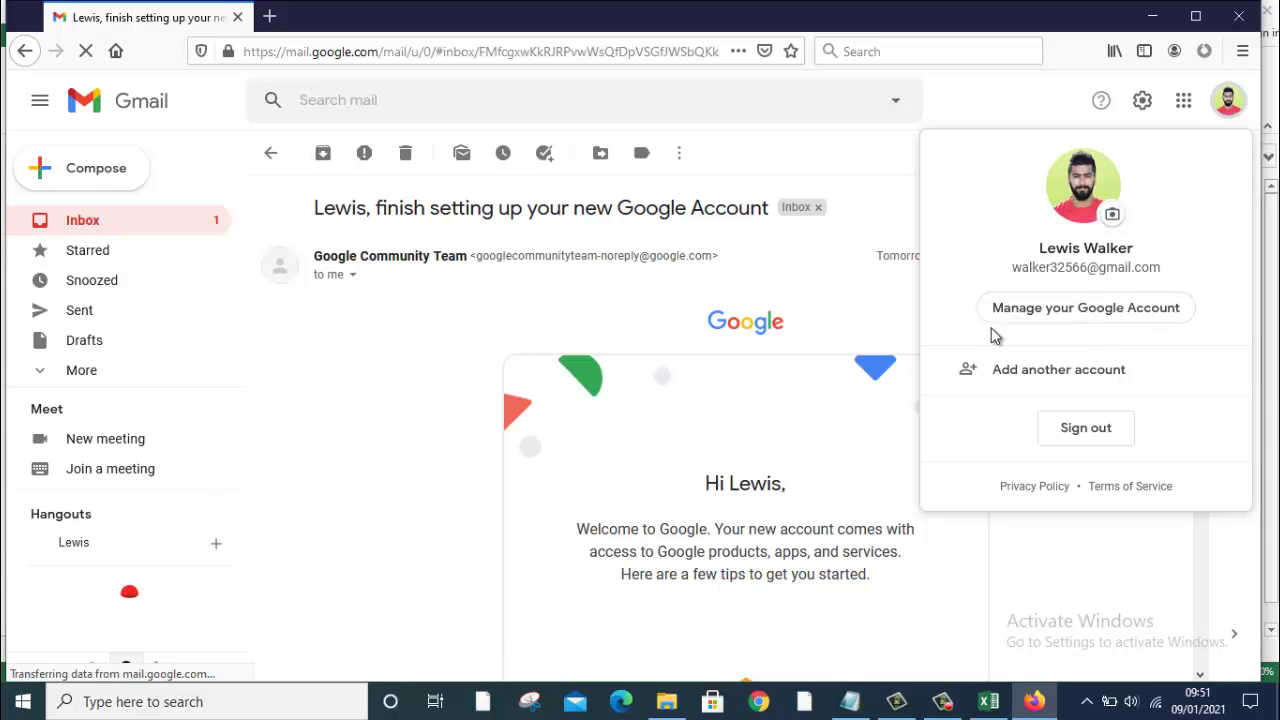
{"action": "left_click", "coordinate": [856, 200]}
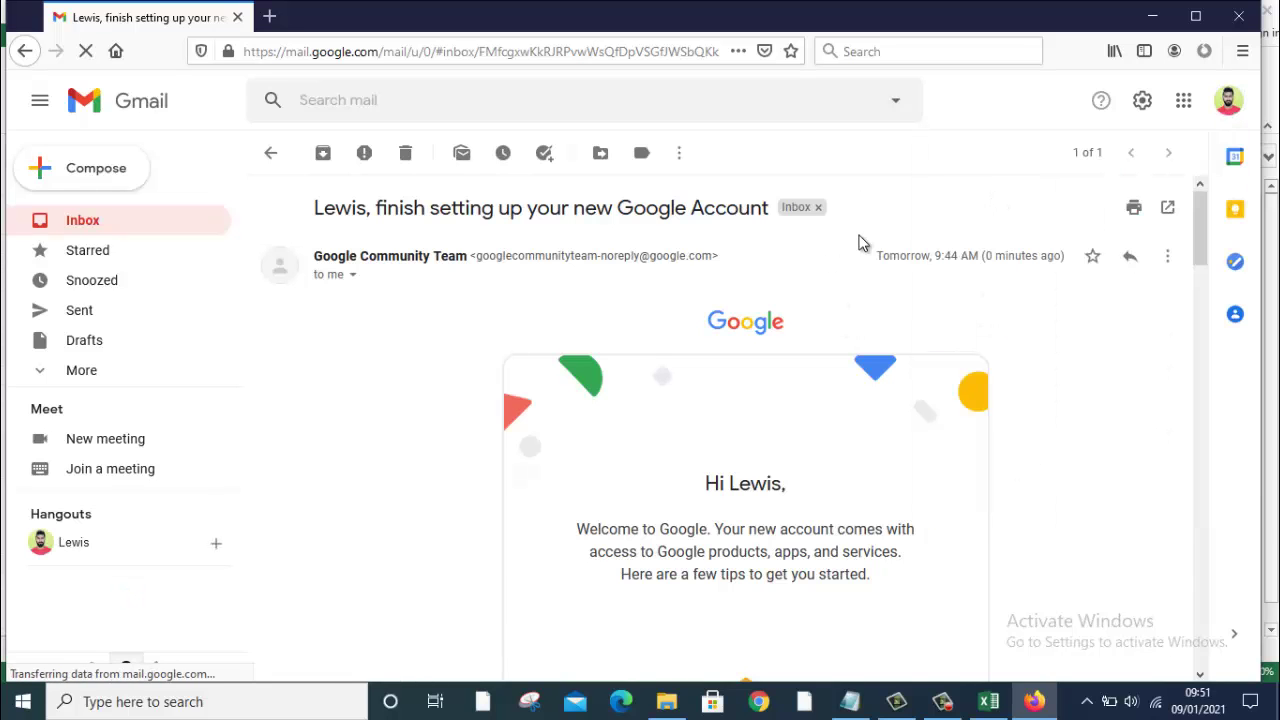